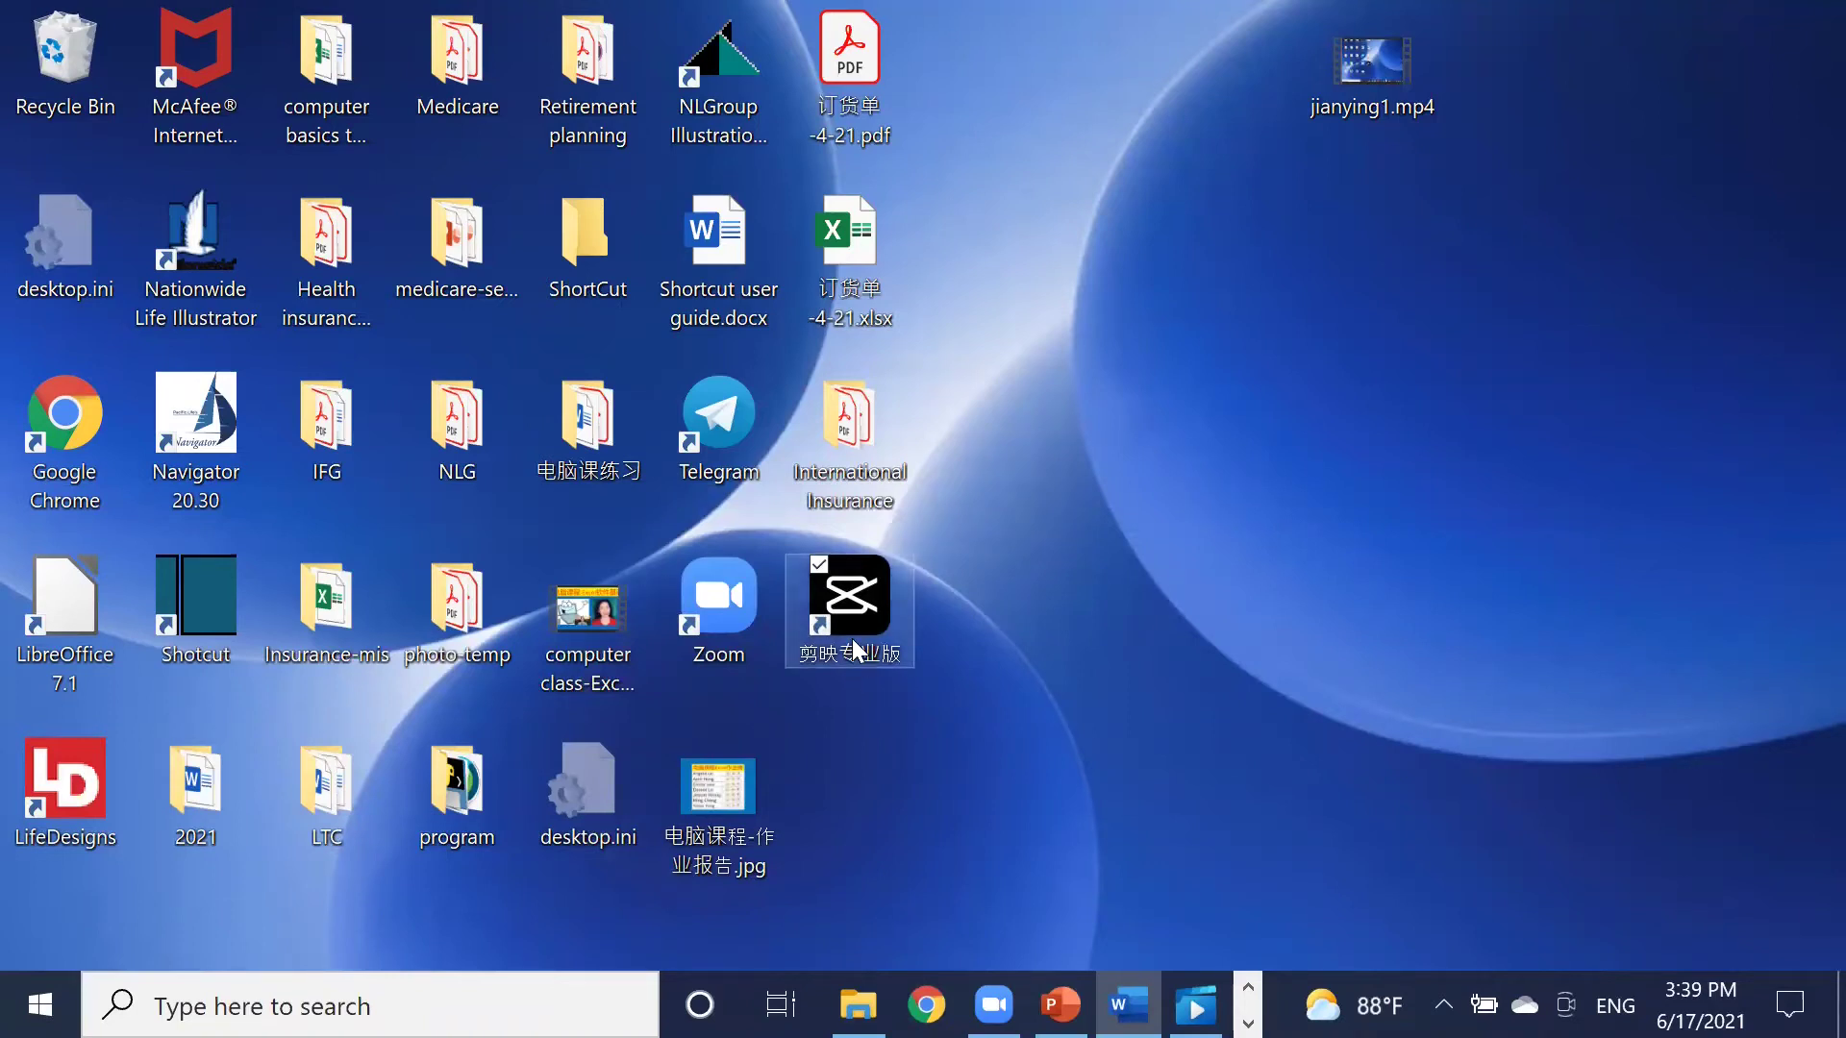
Launch 剪映专业版 from the desktop and skim through its user agreement (用户协议), closing the agreement when finished.
{"action": "double_click", "coordinate": [850, 610]}
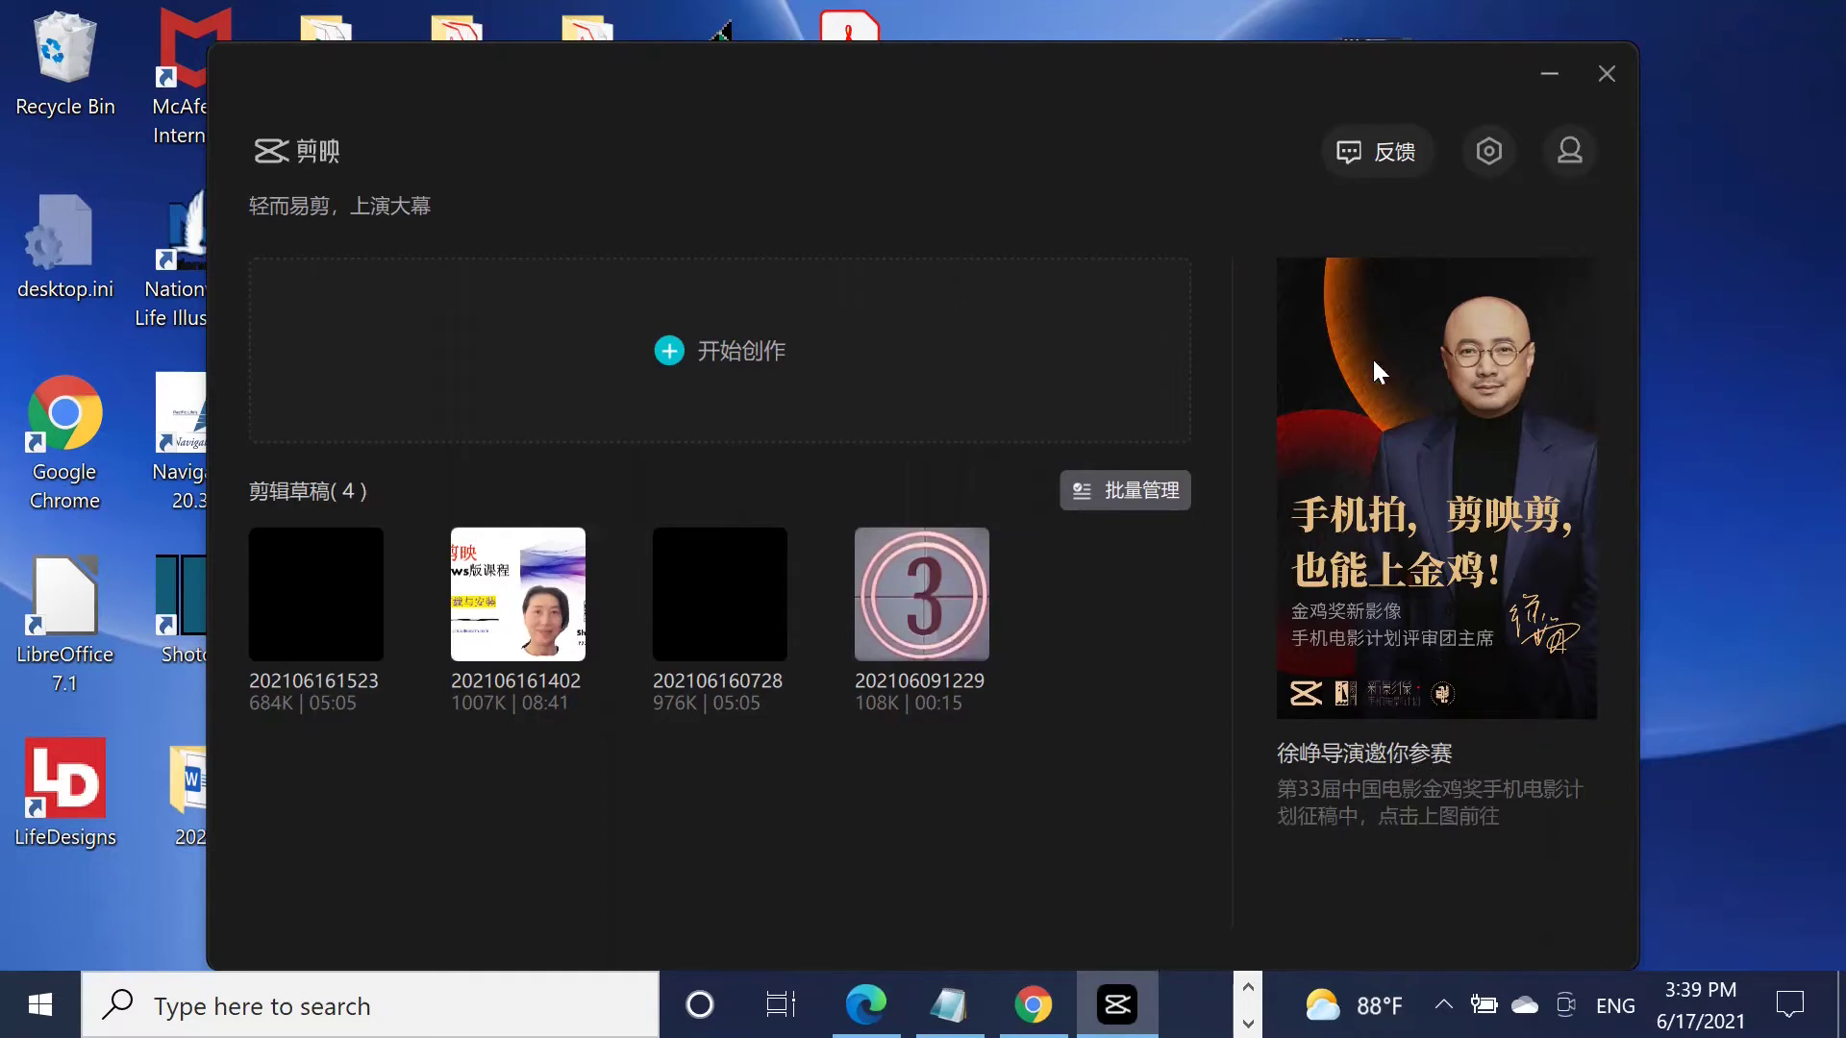
{"action": "left_click", "coordinate": [1488, 156]}
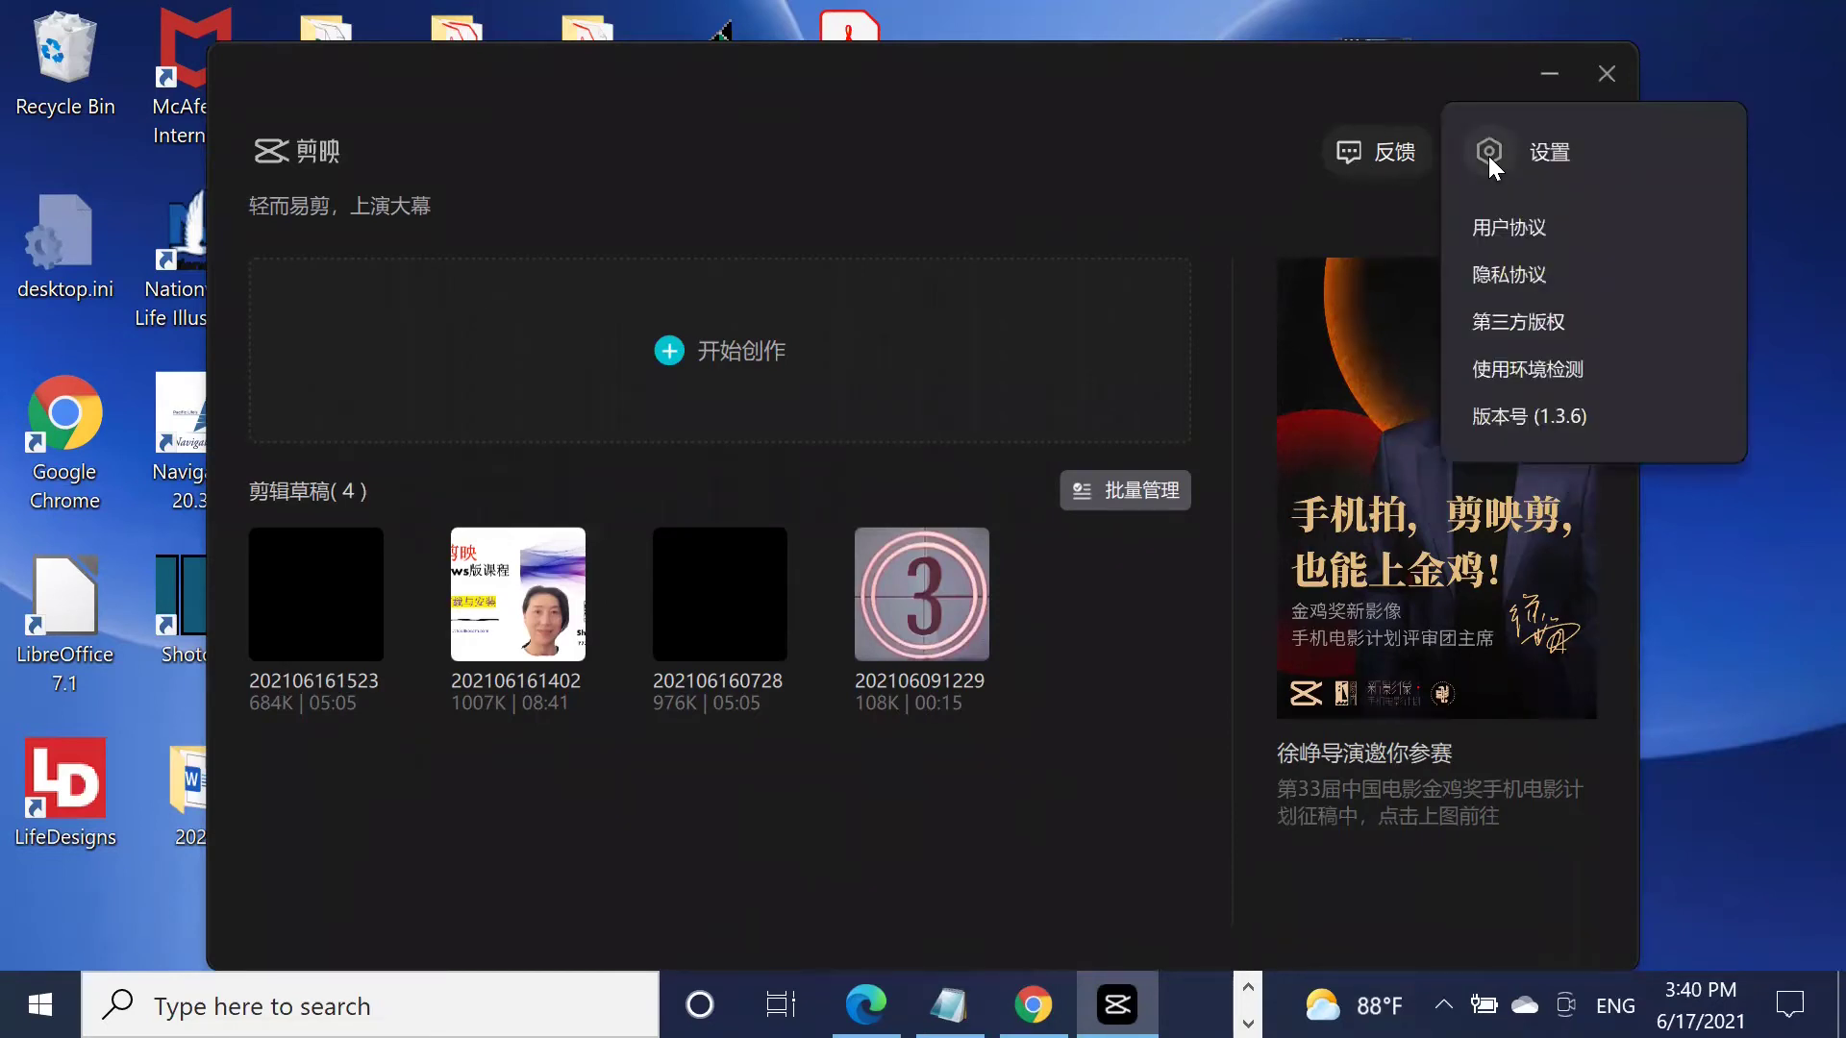
{"action": "left_click", "coordinate": [1503, 227]}
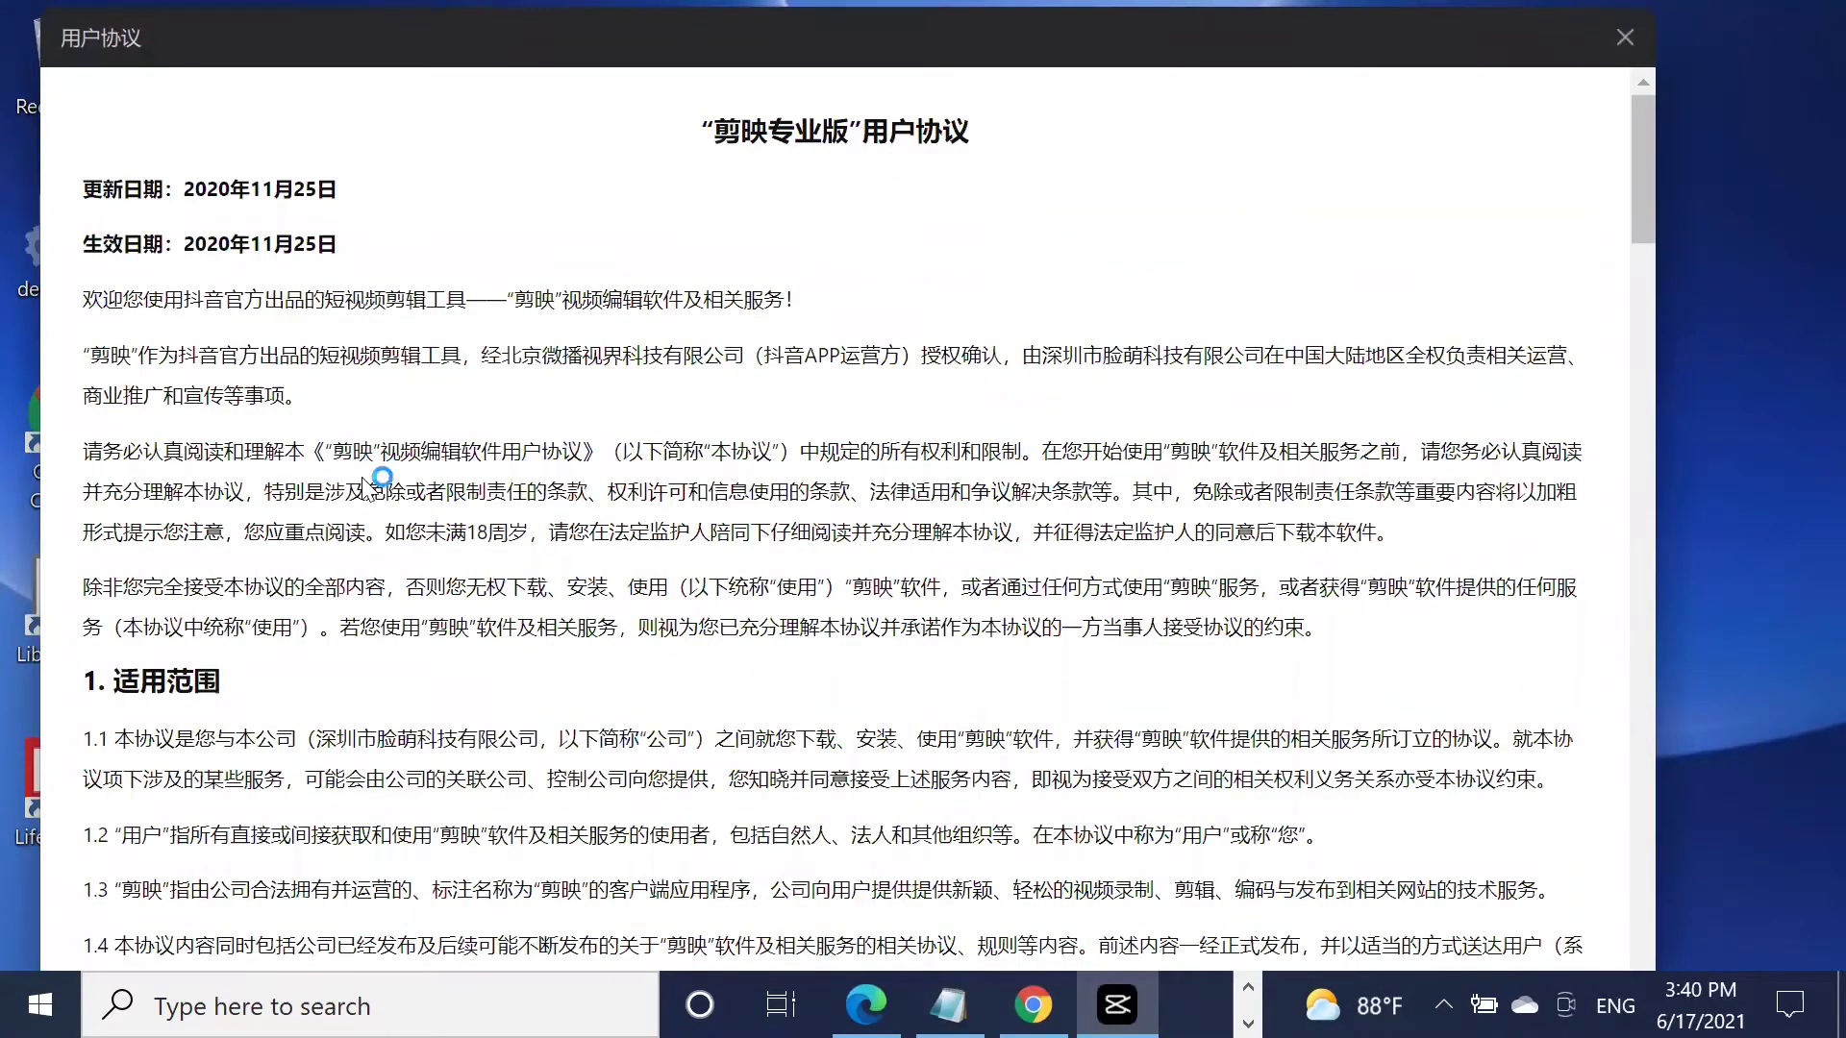
{"action": "scroll", "coordinate": [368, 481], "scroll_direction": "down", "scroll_amount": 3}
{"action": "scroll", "coordinate": [368, 490], "scroll_direction": "down", "scroll_amount": 12}
{"action": "scroll", "coordinate": [368, 490], "scroll_direction": "up", "scroll_amount": 15}
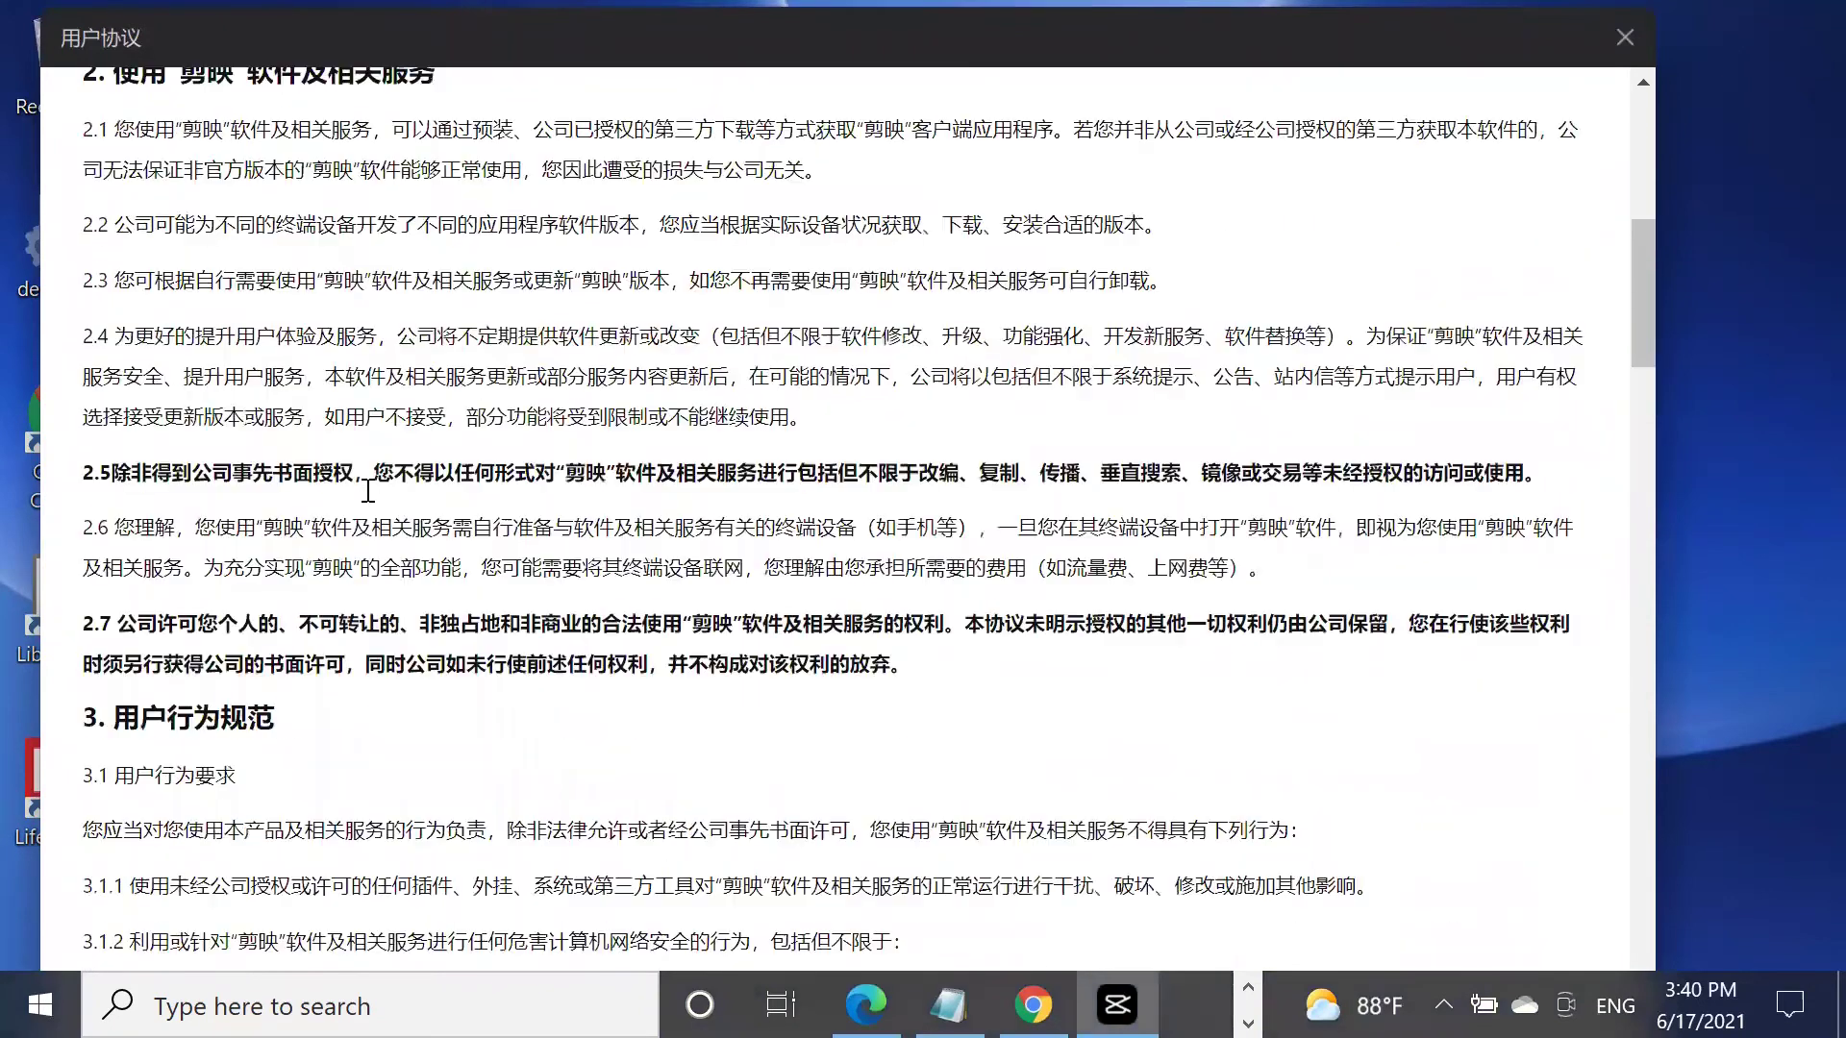
{"action": "scroll", "coordinate": [367, 490], "scroll_direction": "down", "scroll_amount": 1}
{"action": "scroll", "coordinate": [368, 491], "scroll_direction": "up", "scroll_amount": 1}
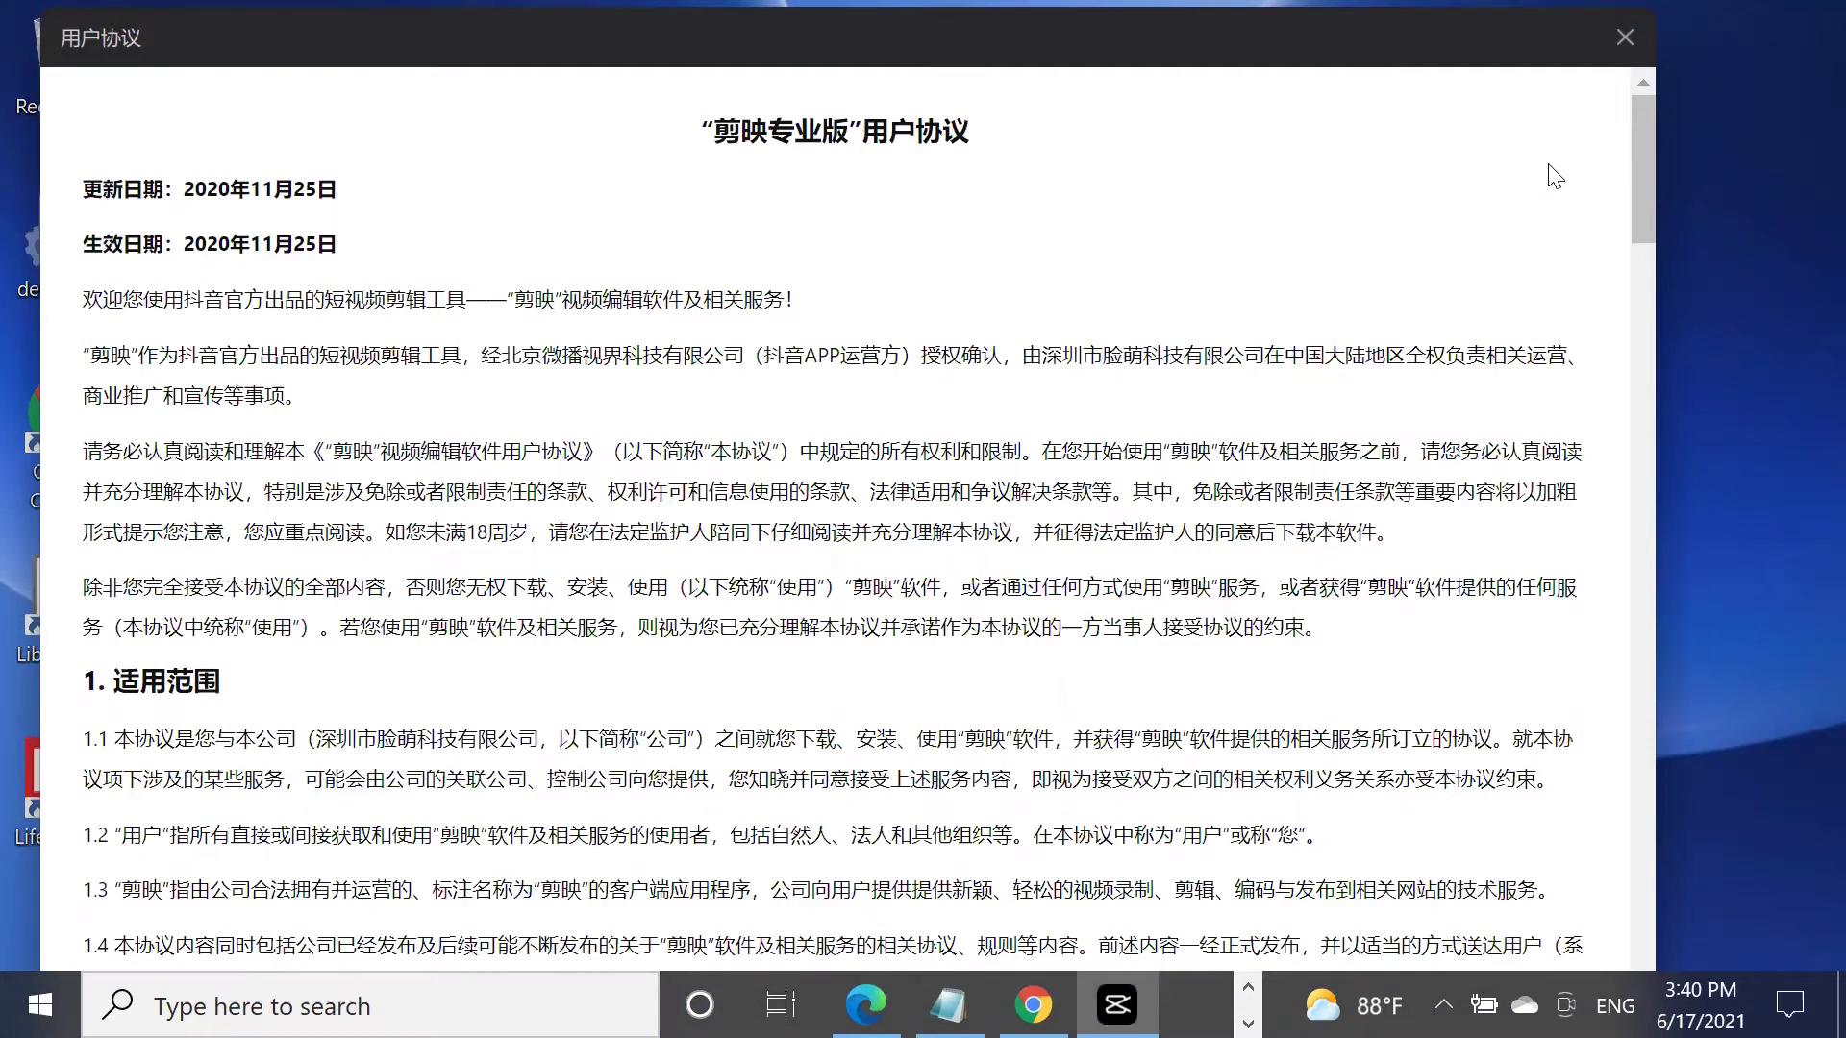
{"action": "left_click", "coordinate": [1632, 44]}
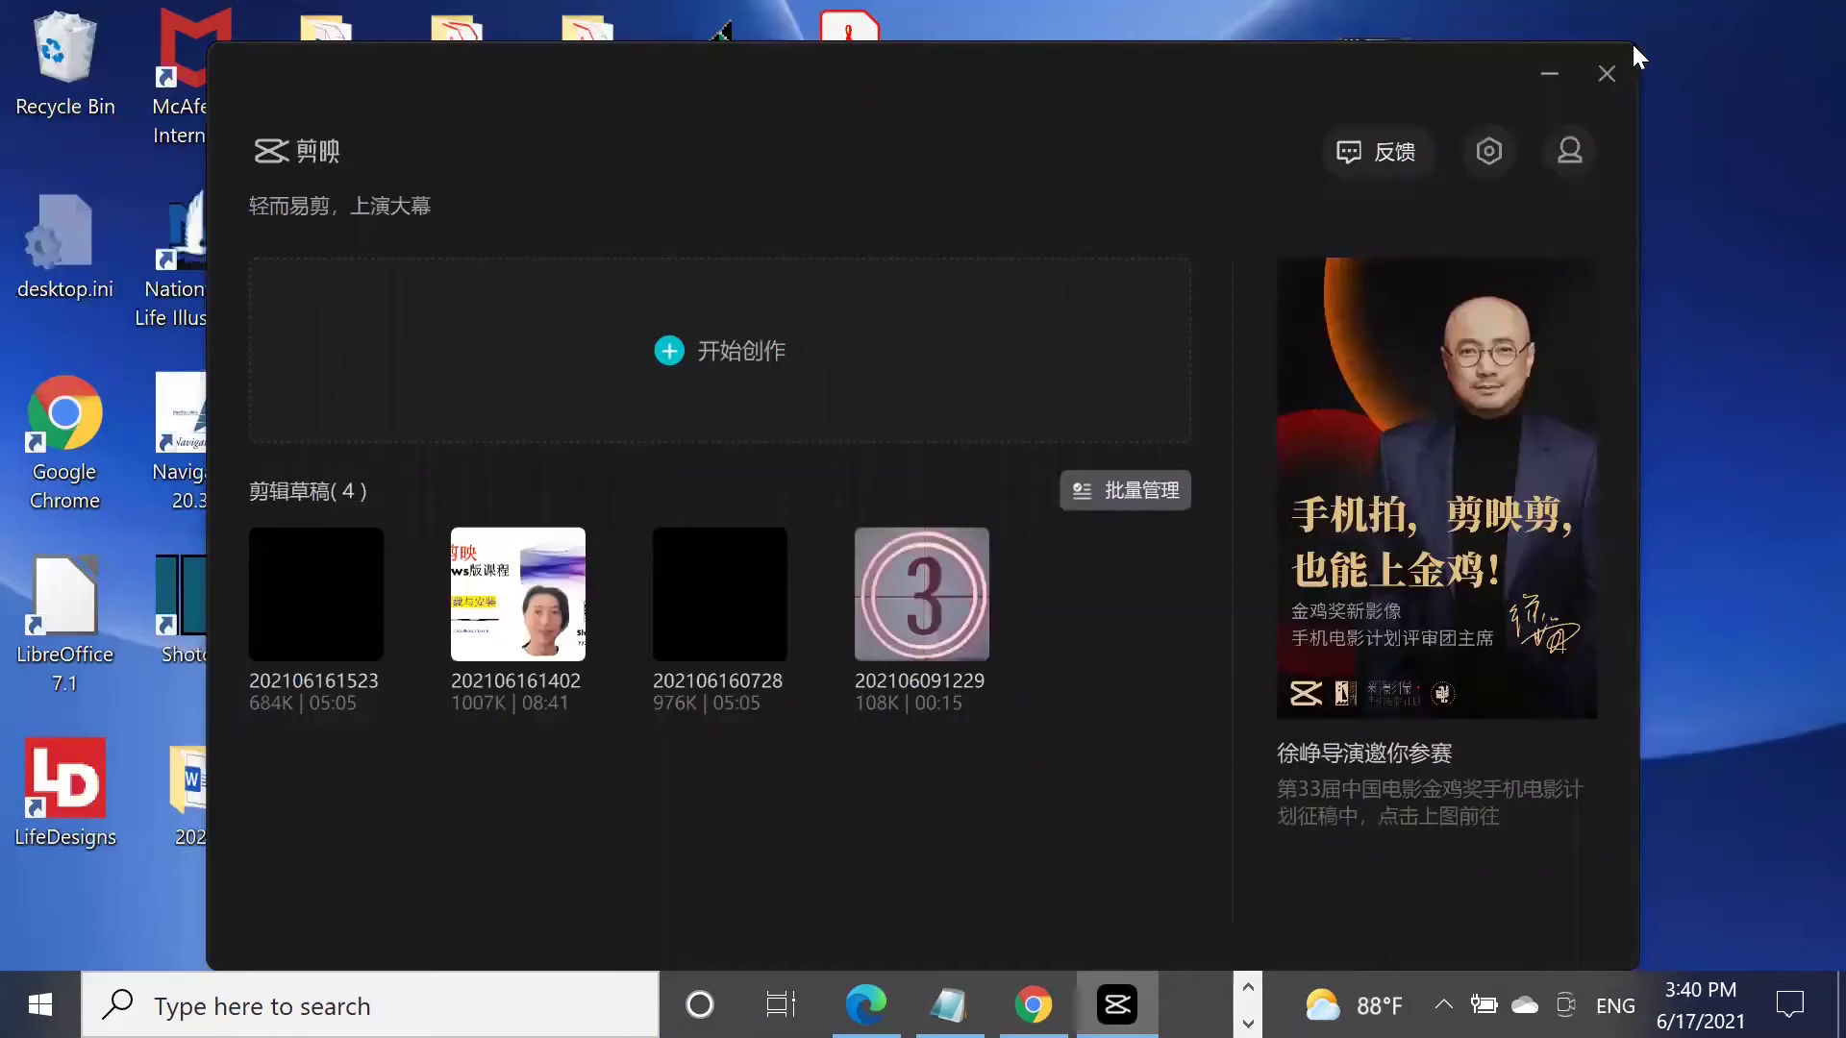
Run the usage environment check (使用环境检测) on this computer and dismiss its result.
{"action": "left_click", "coordinate": [1486, 151]}
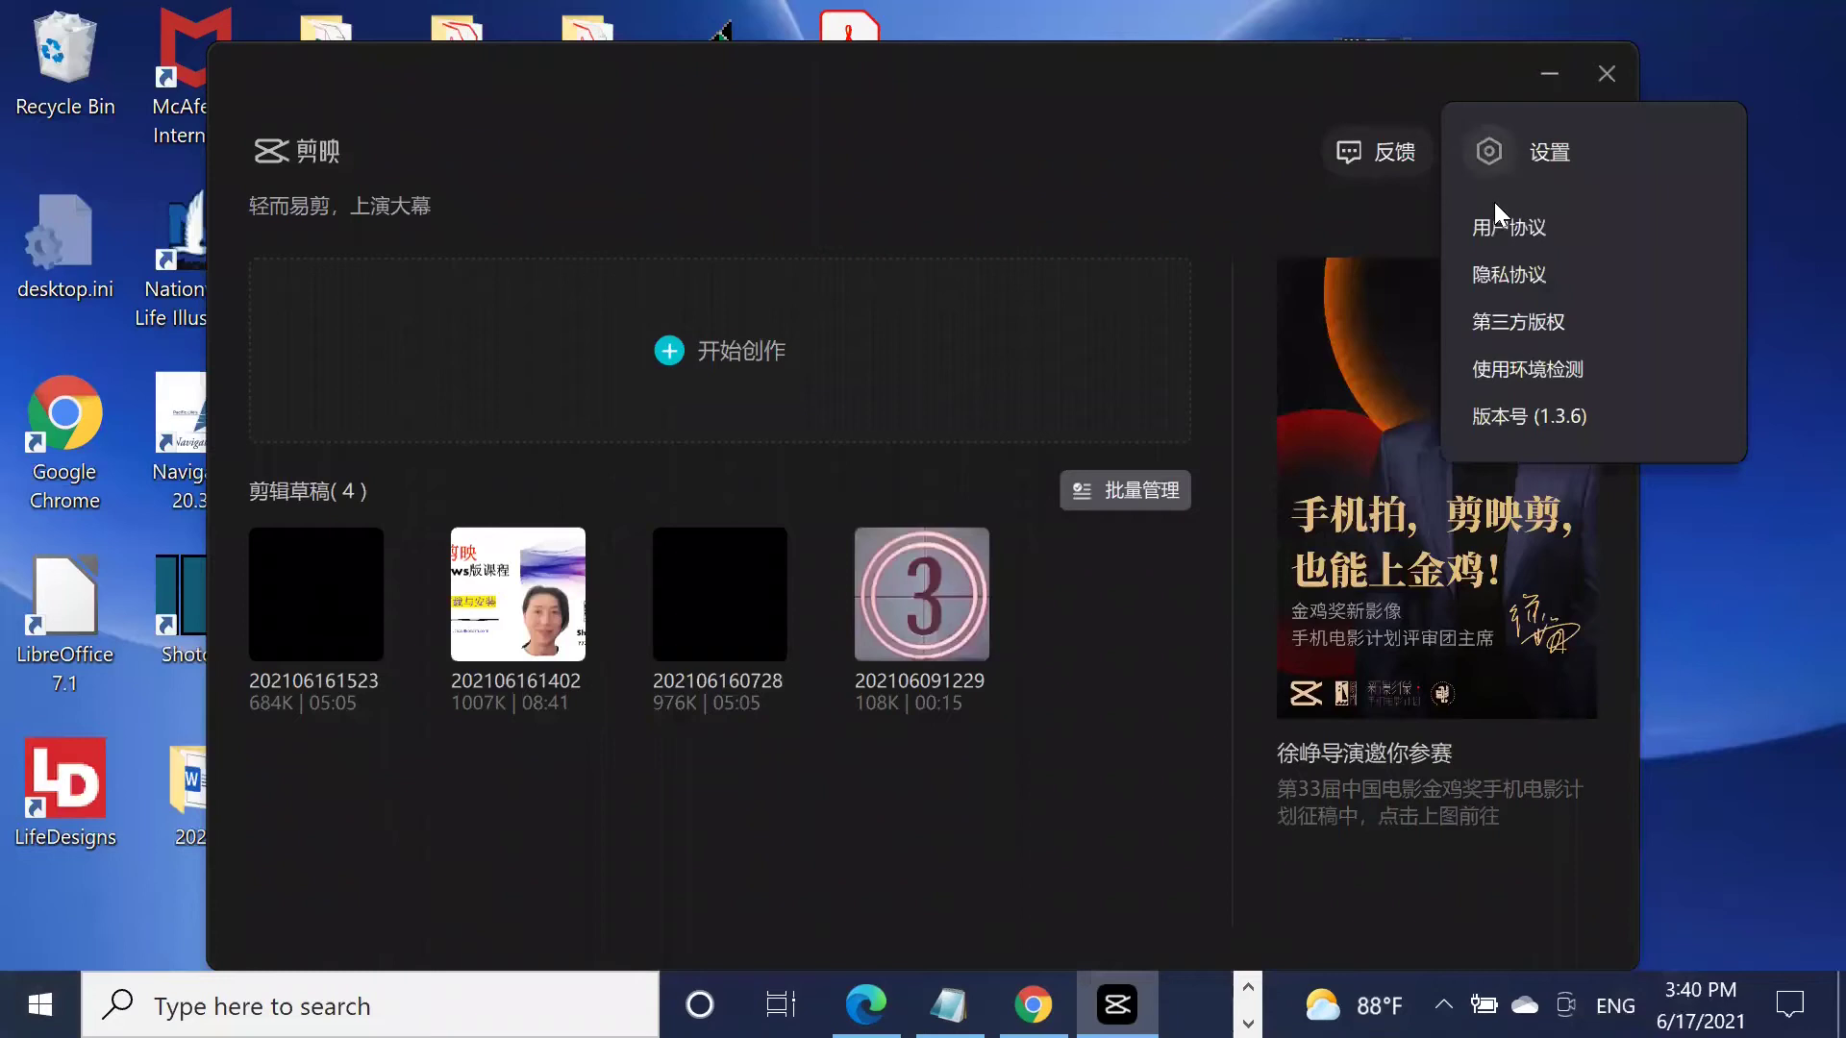
{"action": "left_click", "coordinate": [1513, 369]}
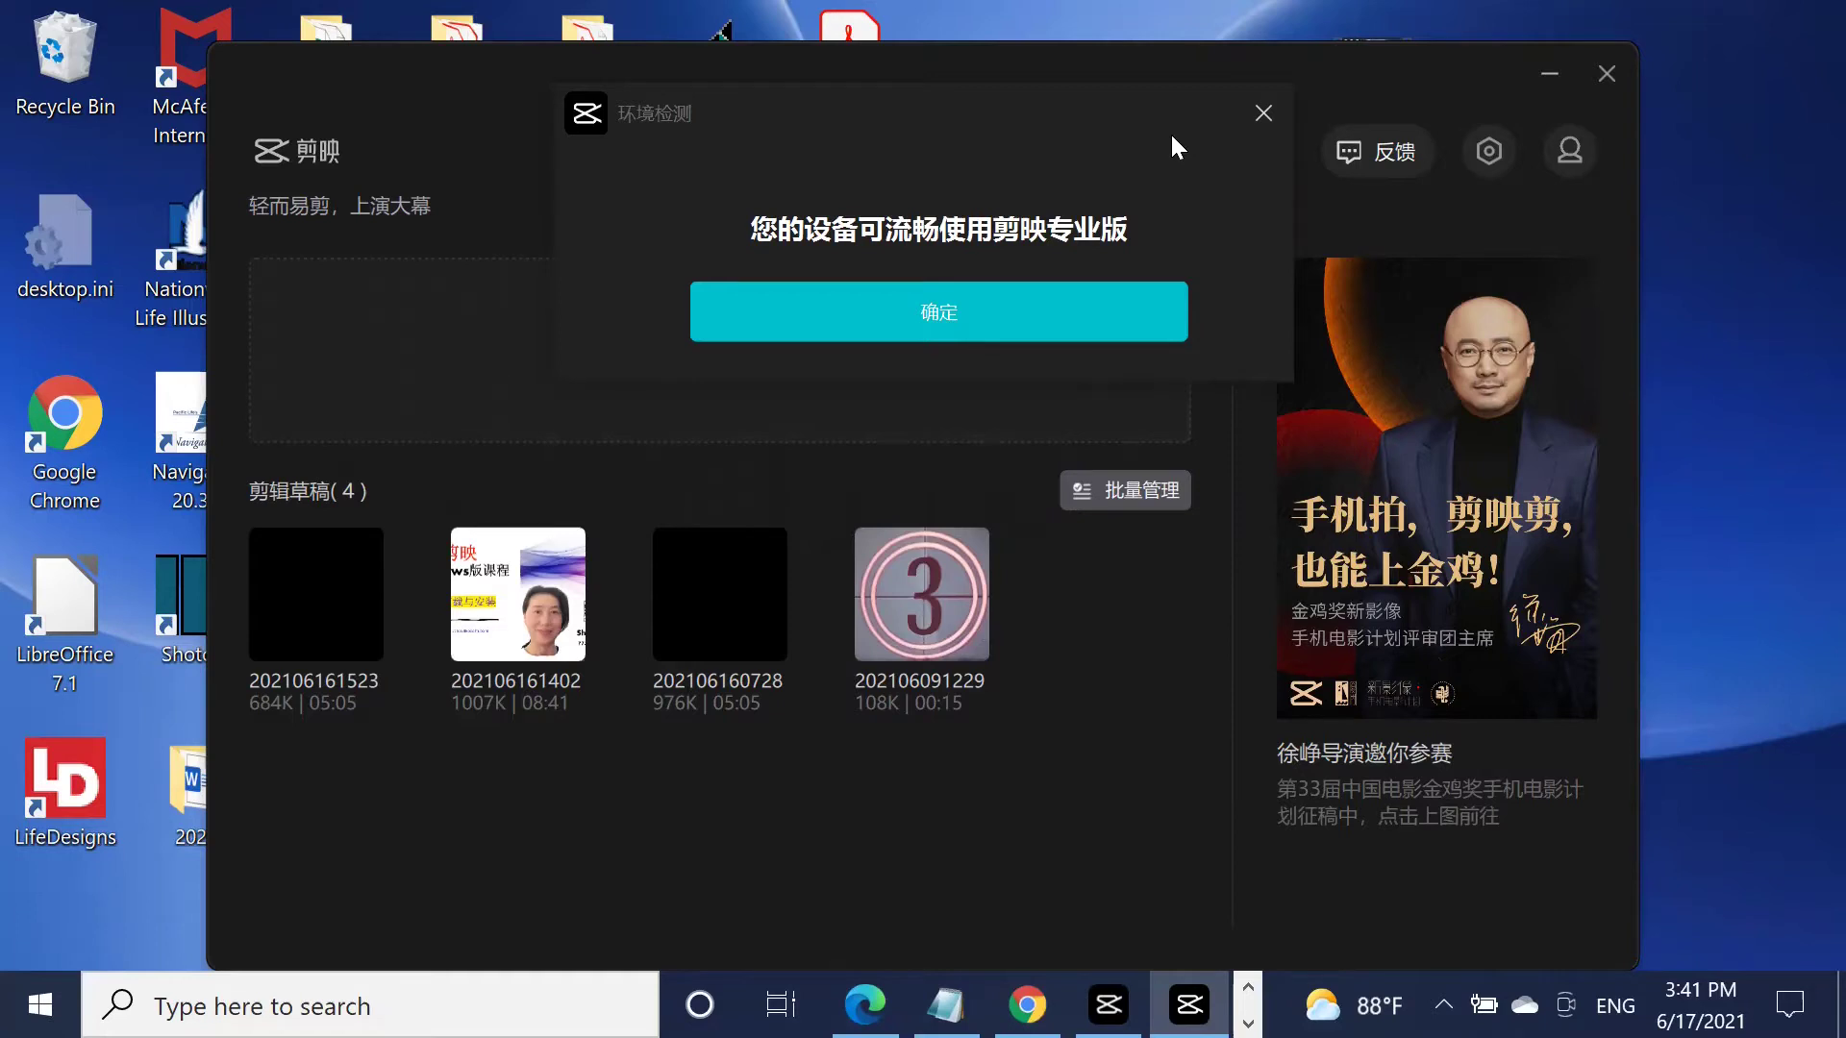
{"action": "left_click", "coordinate": [1264, 114]}
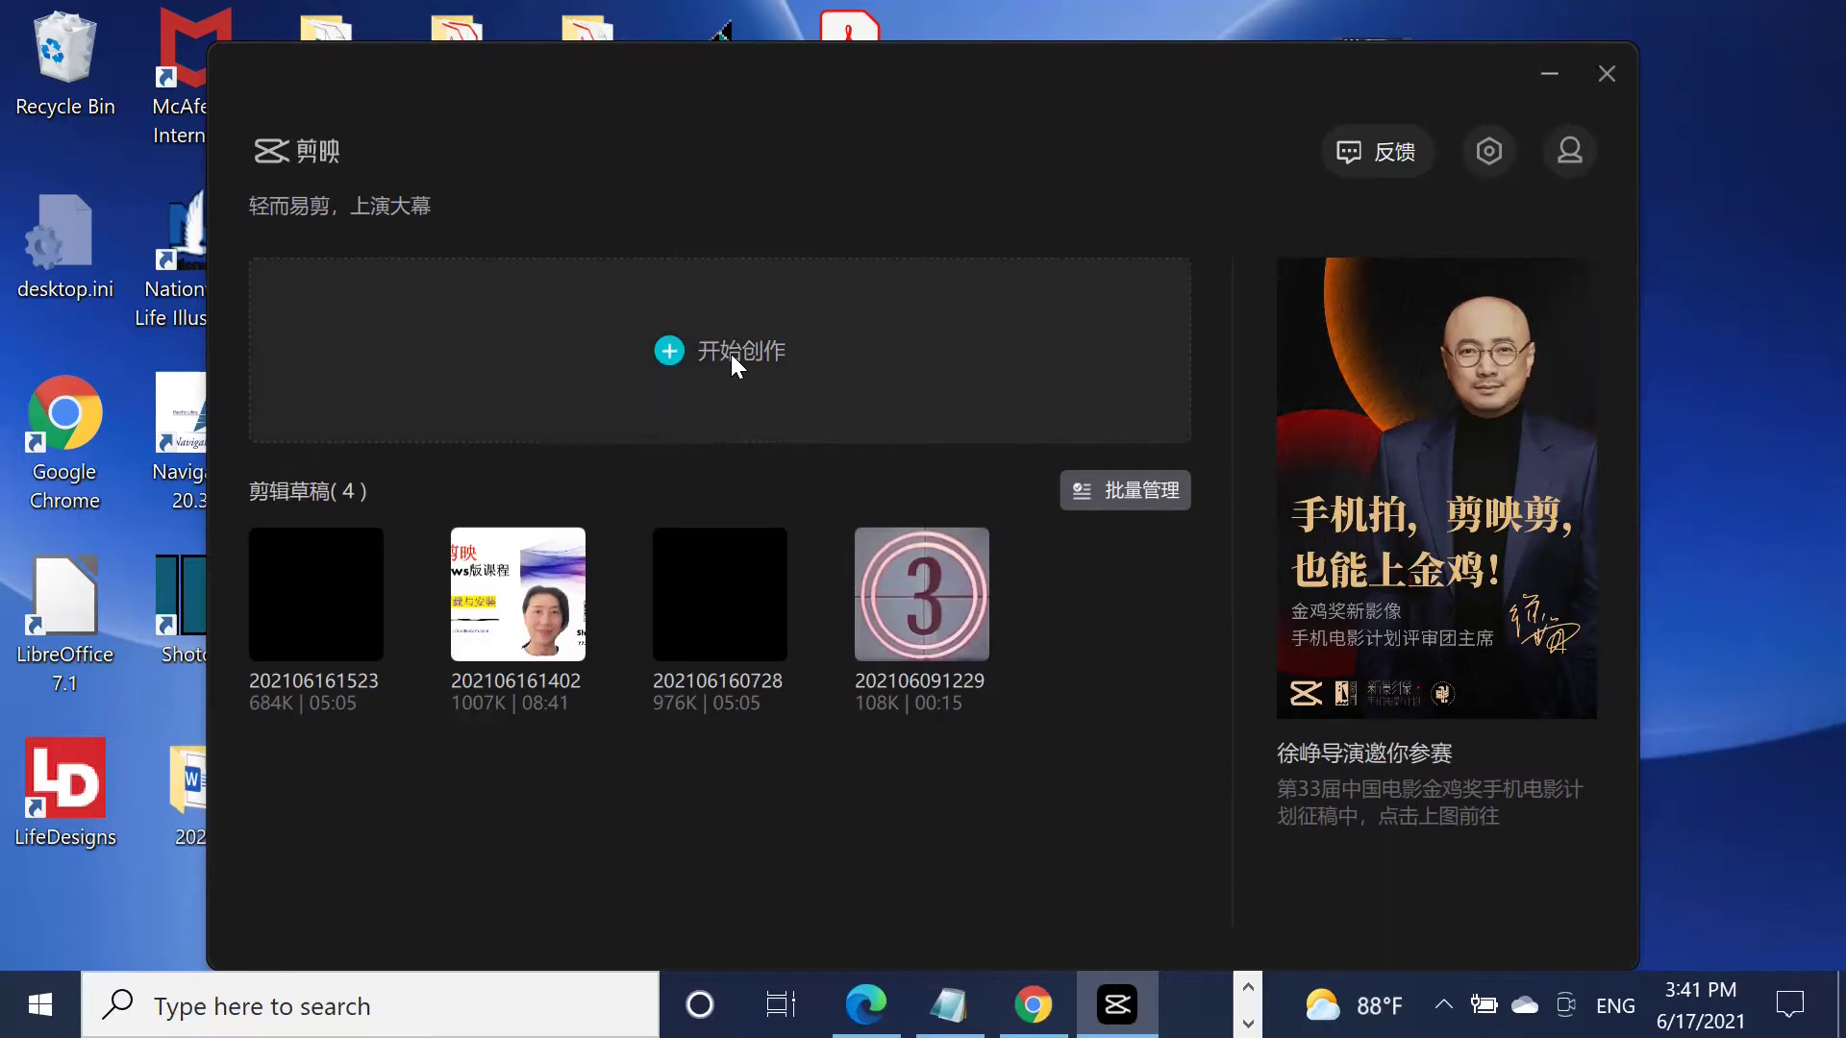
Create a new project and import the video "english-class-call insurance company.mp4" as local media.
{"action": "left_click", "coordinate": [667, 355]}
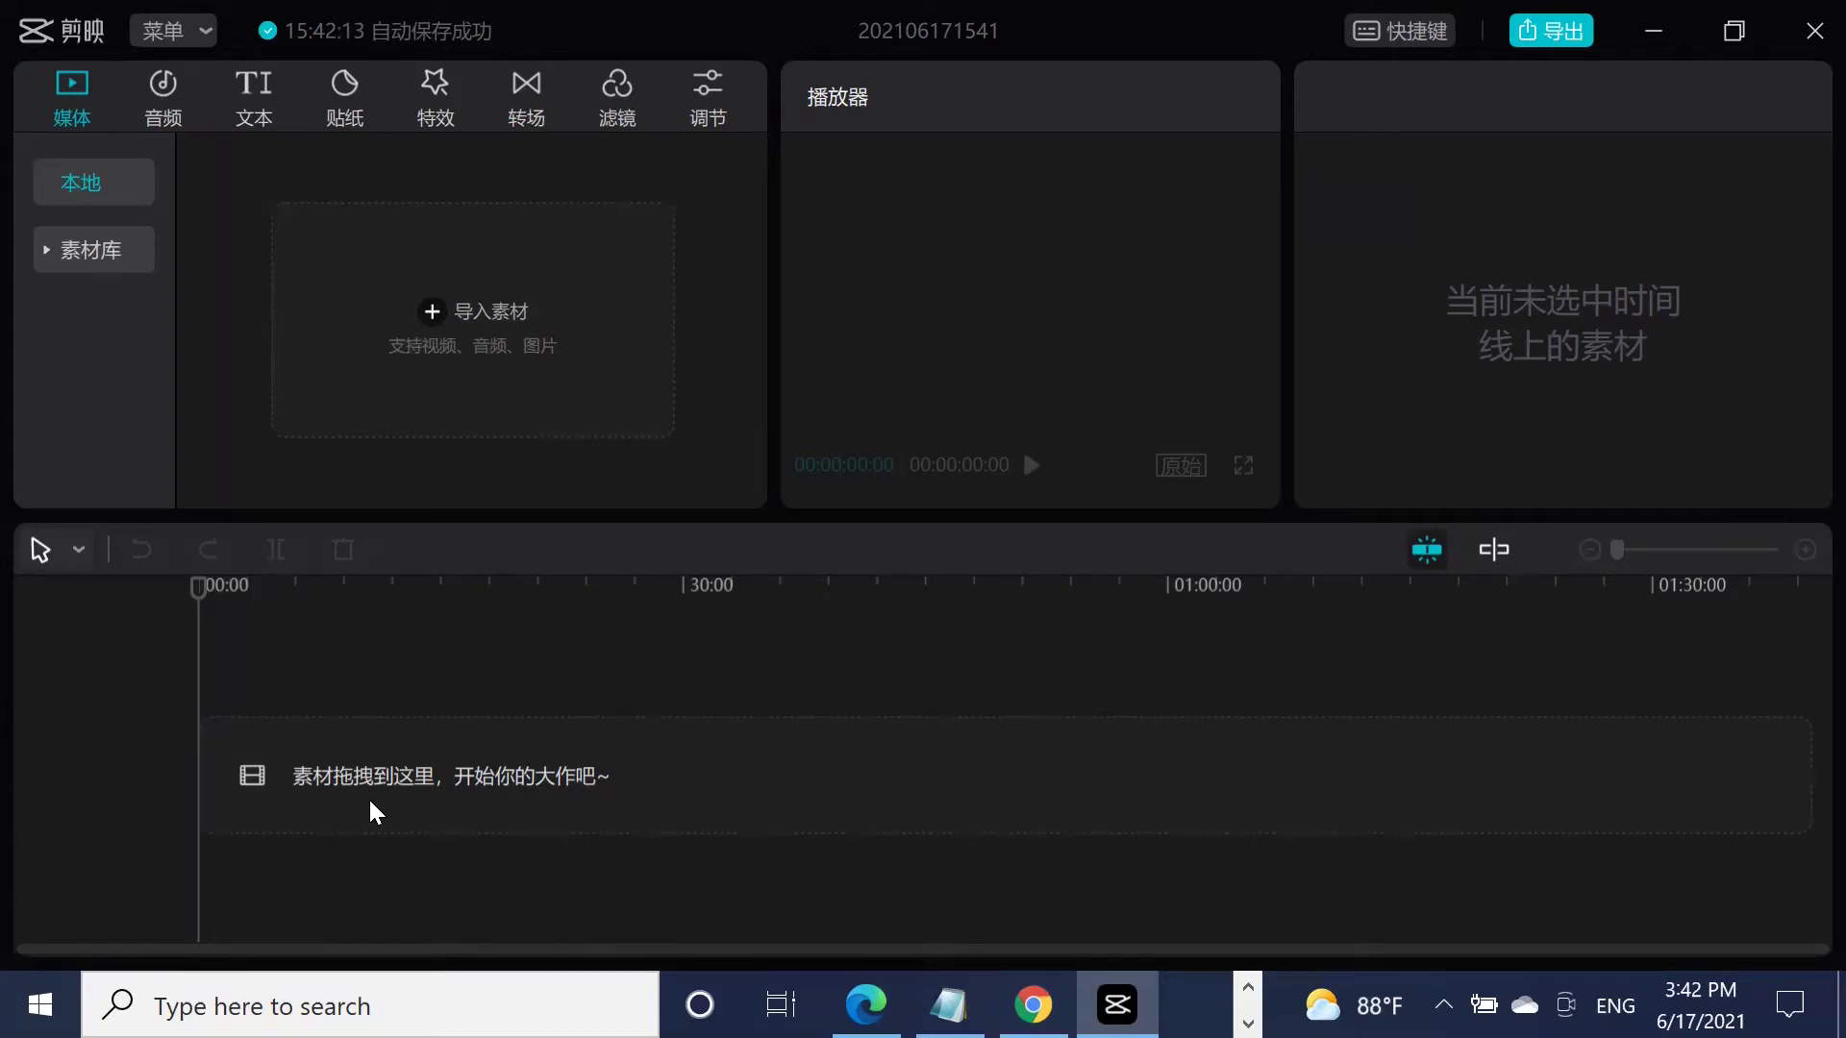
{"action": "left_click", "coordinate": [464, 315]}
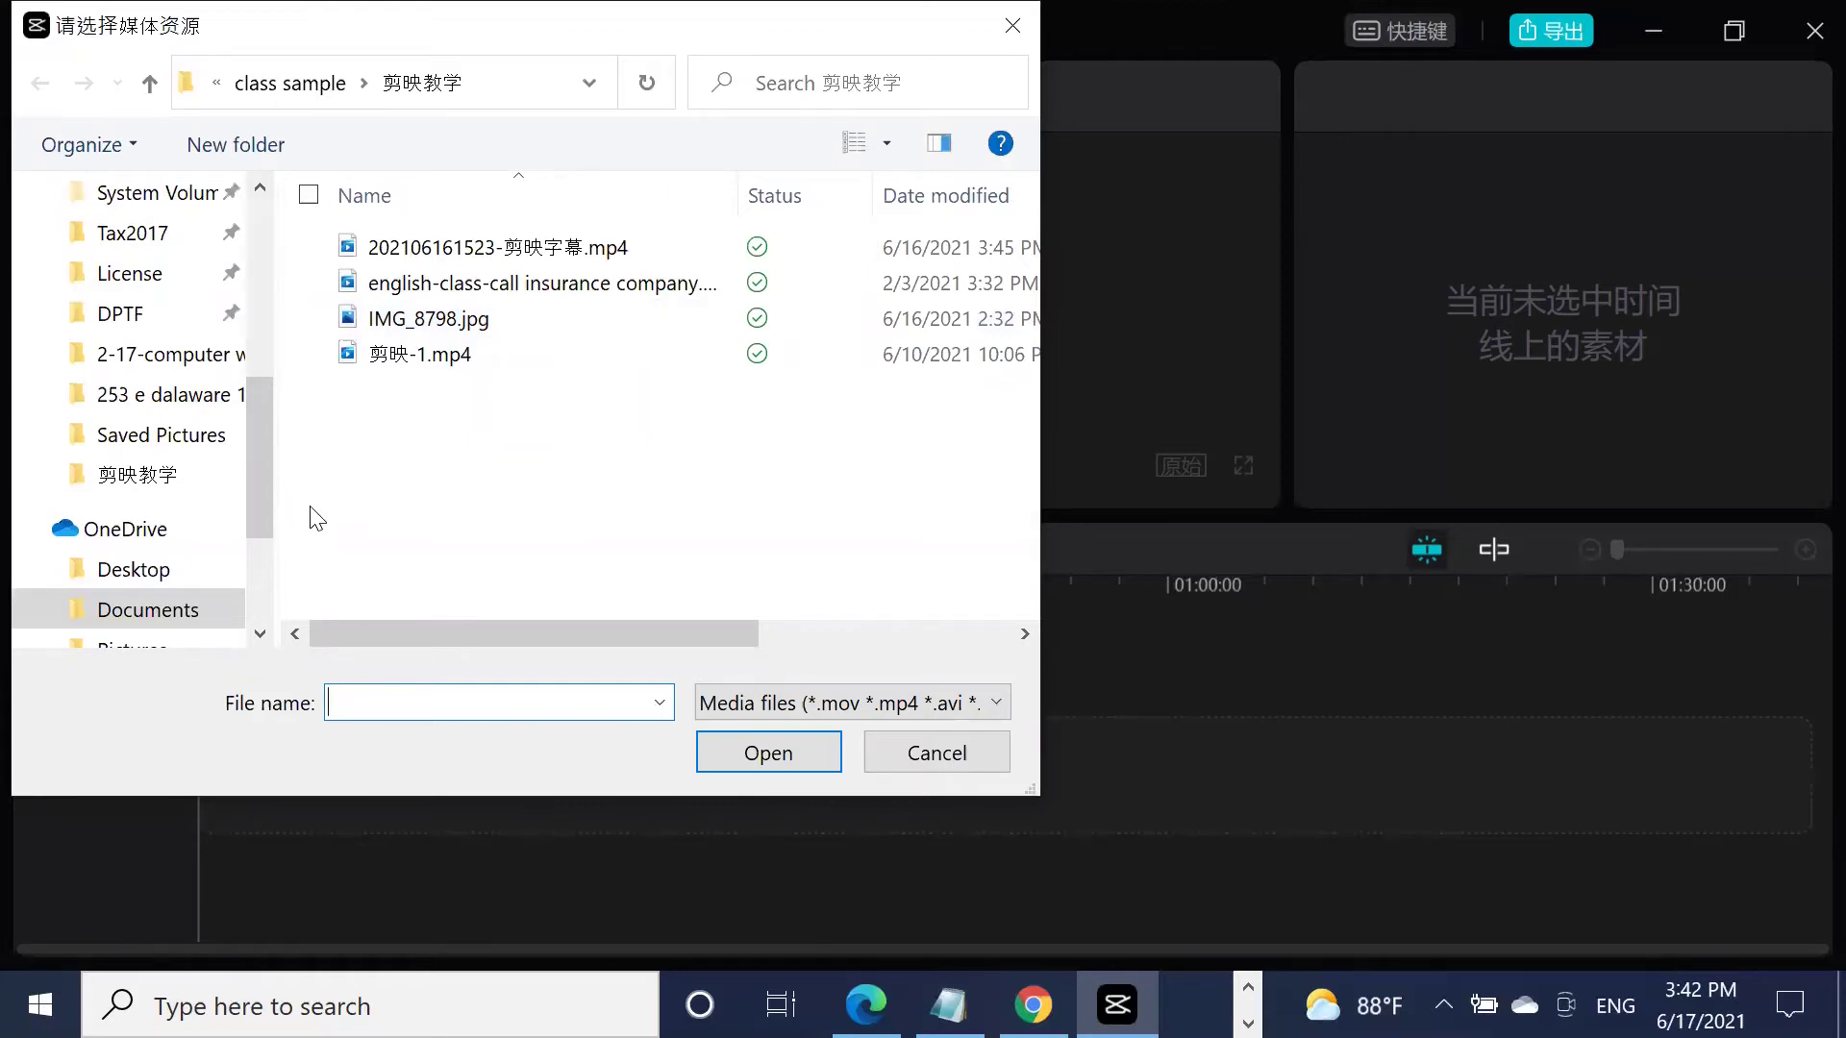
{"action": "left_click", "coordinate": [570, 302]}
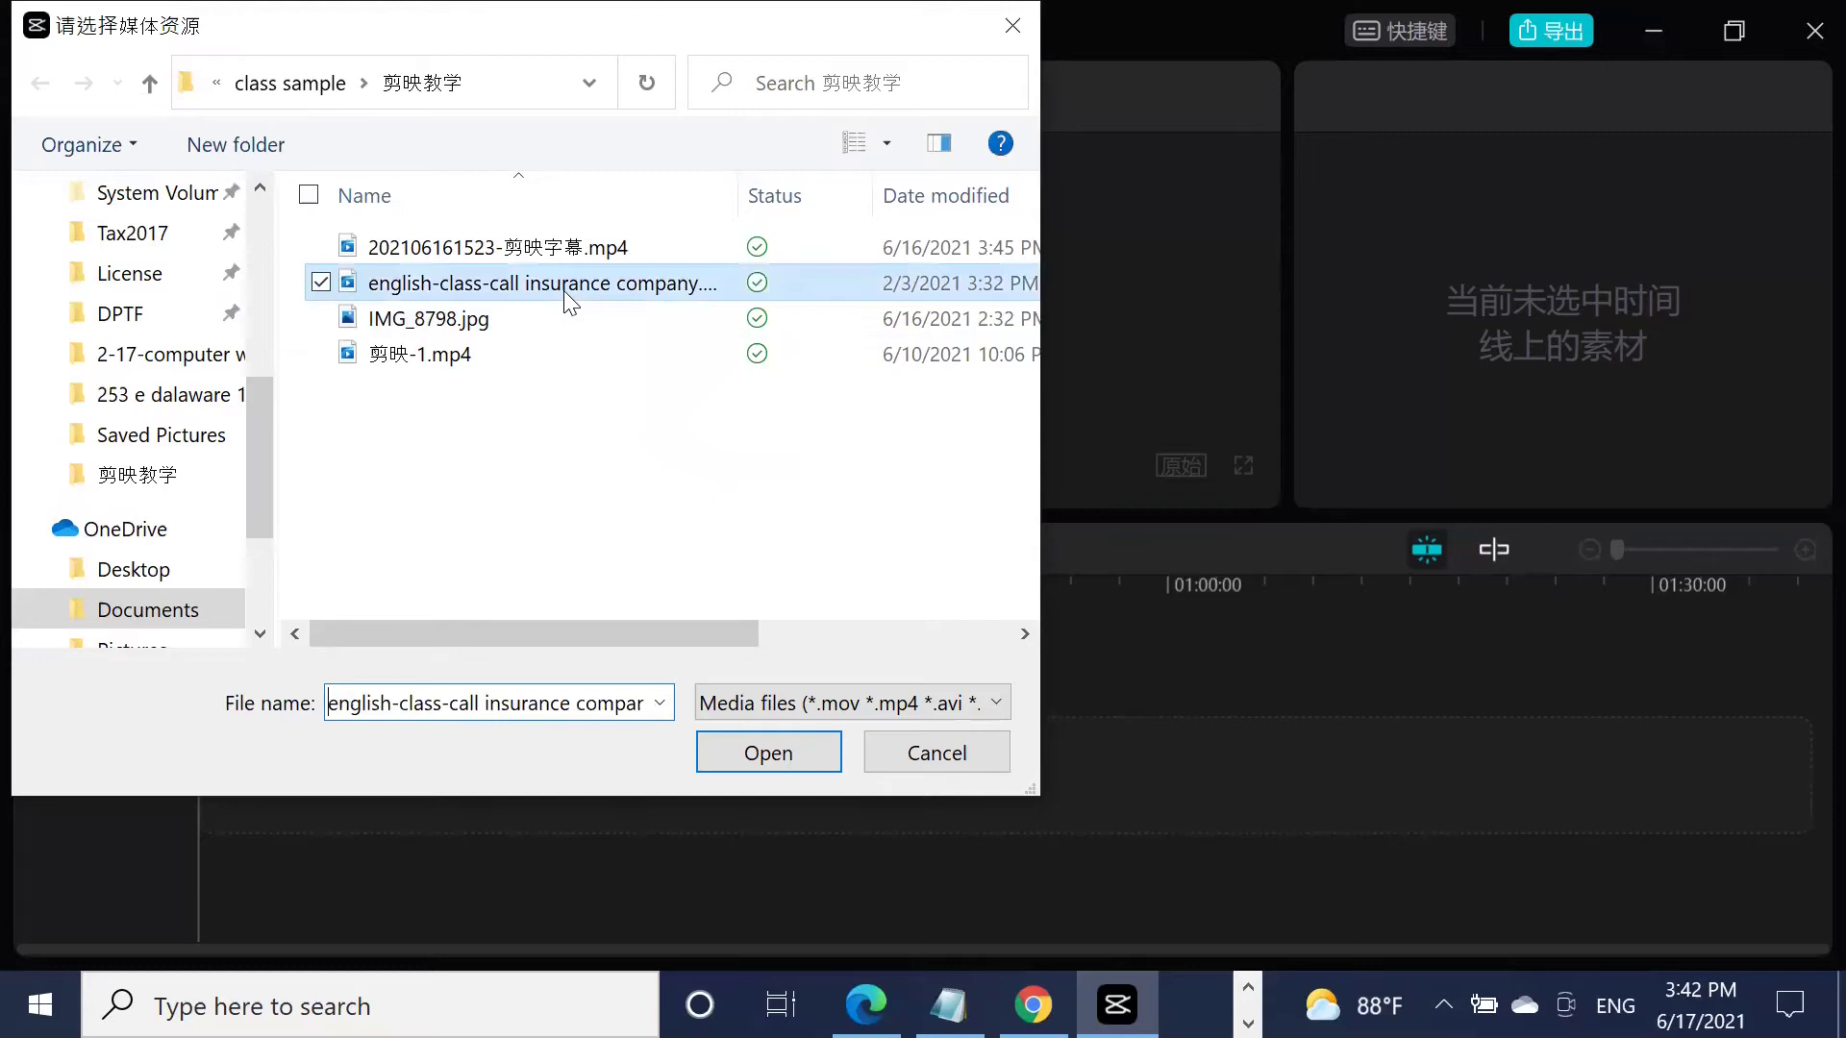
{"action": "left_click", "coordinate": [792, 748]}
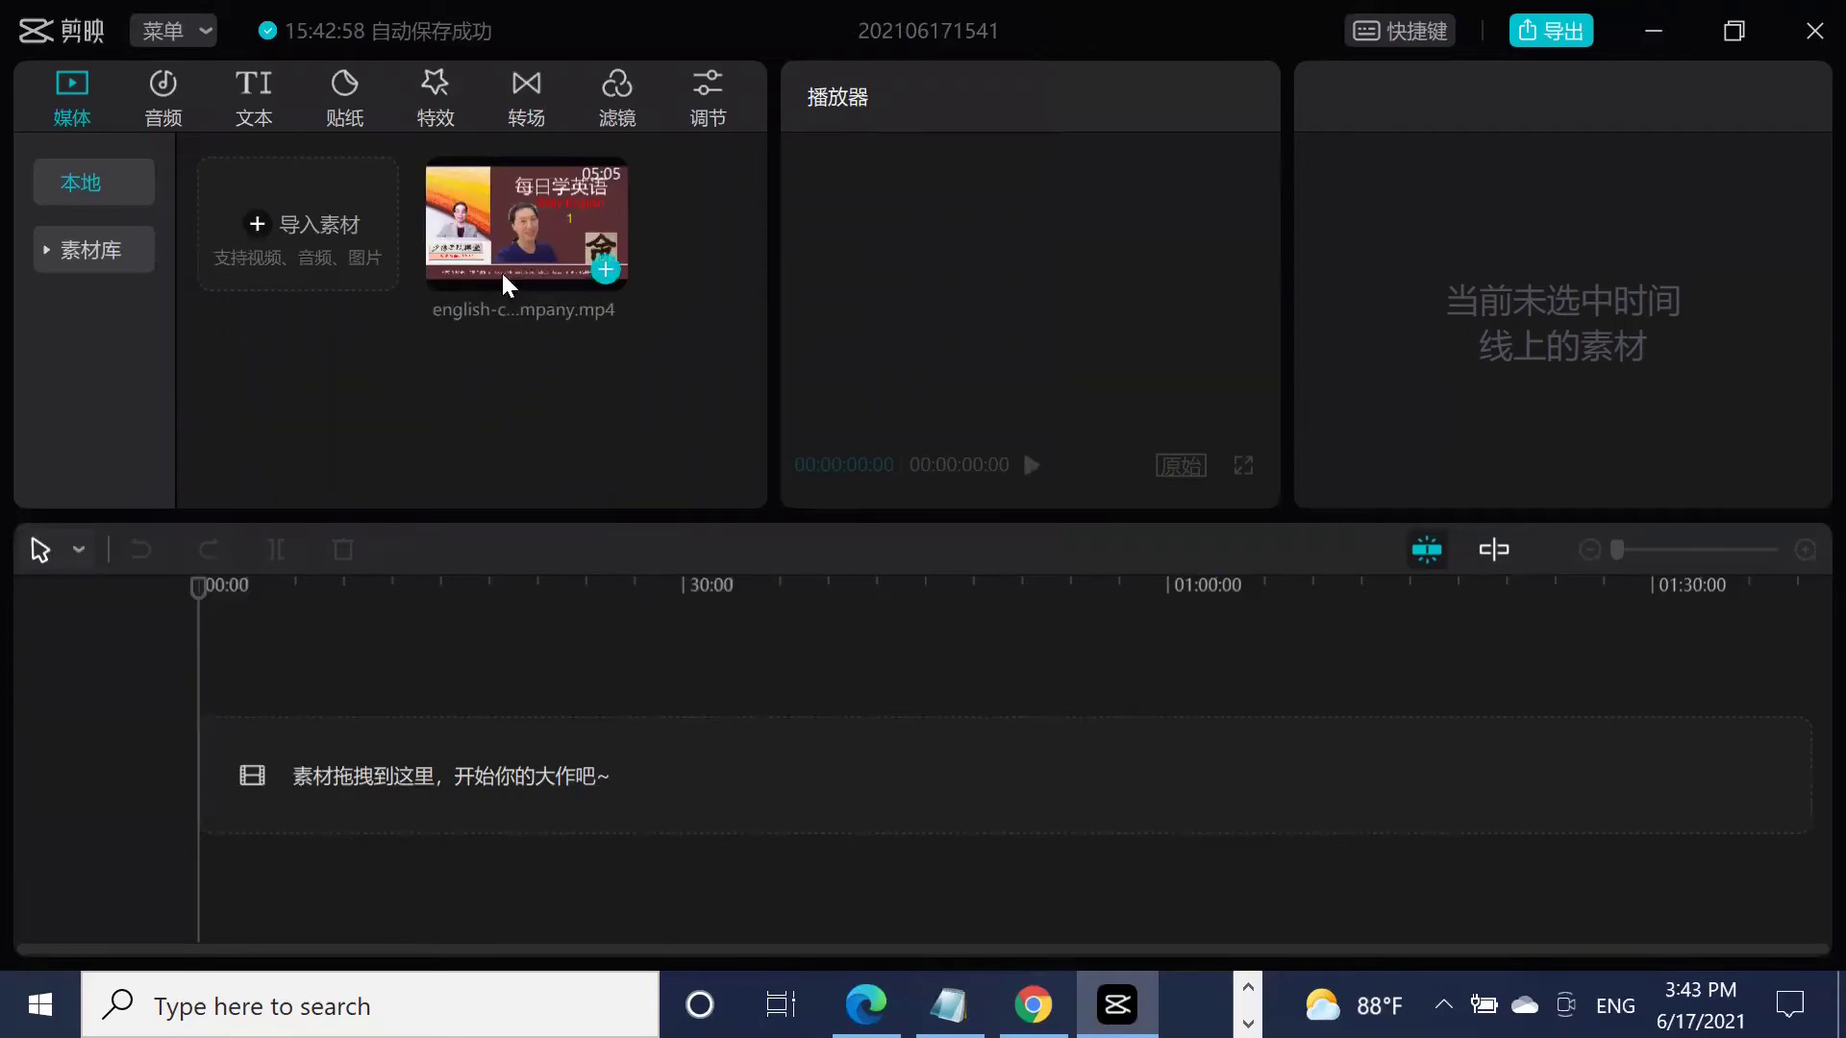
Place the imported video at the start of the timeline and preview about its first 10 seconds.
{"action": "mouse_move", "coordinate": [503, 251]}
{"action": "left_click_drag", "start_coordinate": [530, 240], "coordinate": [200, 748]}
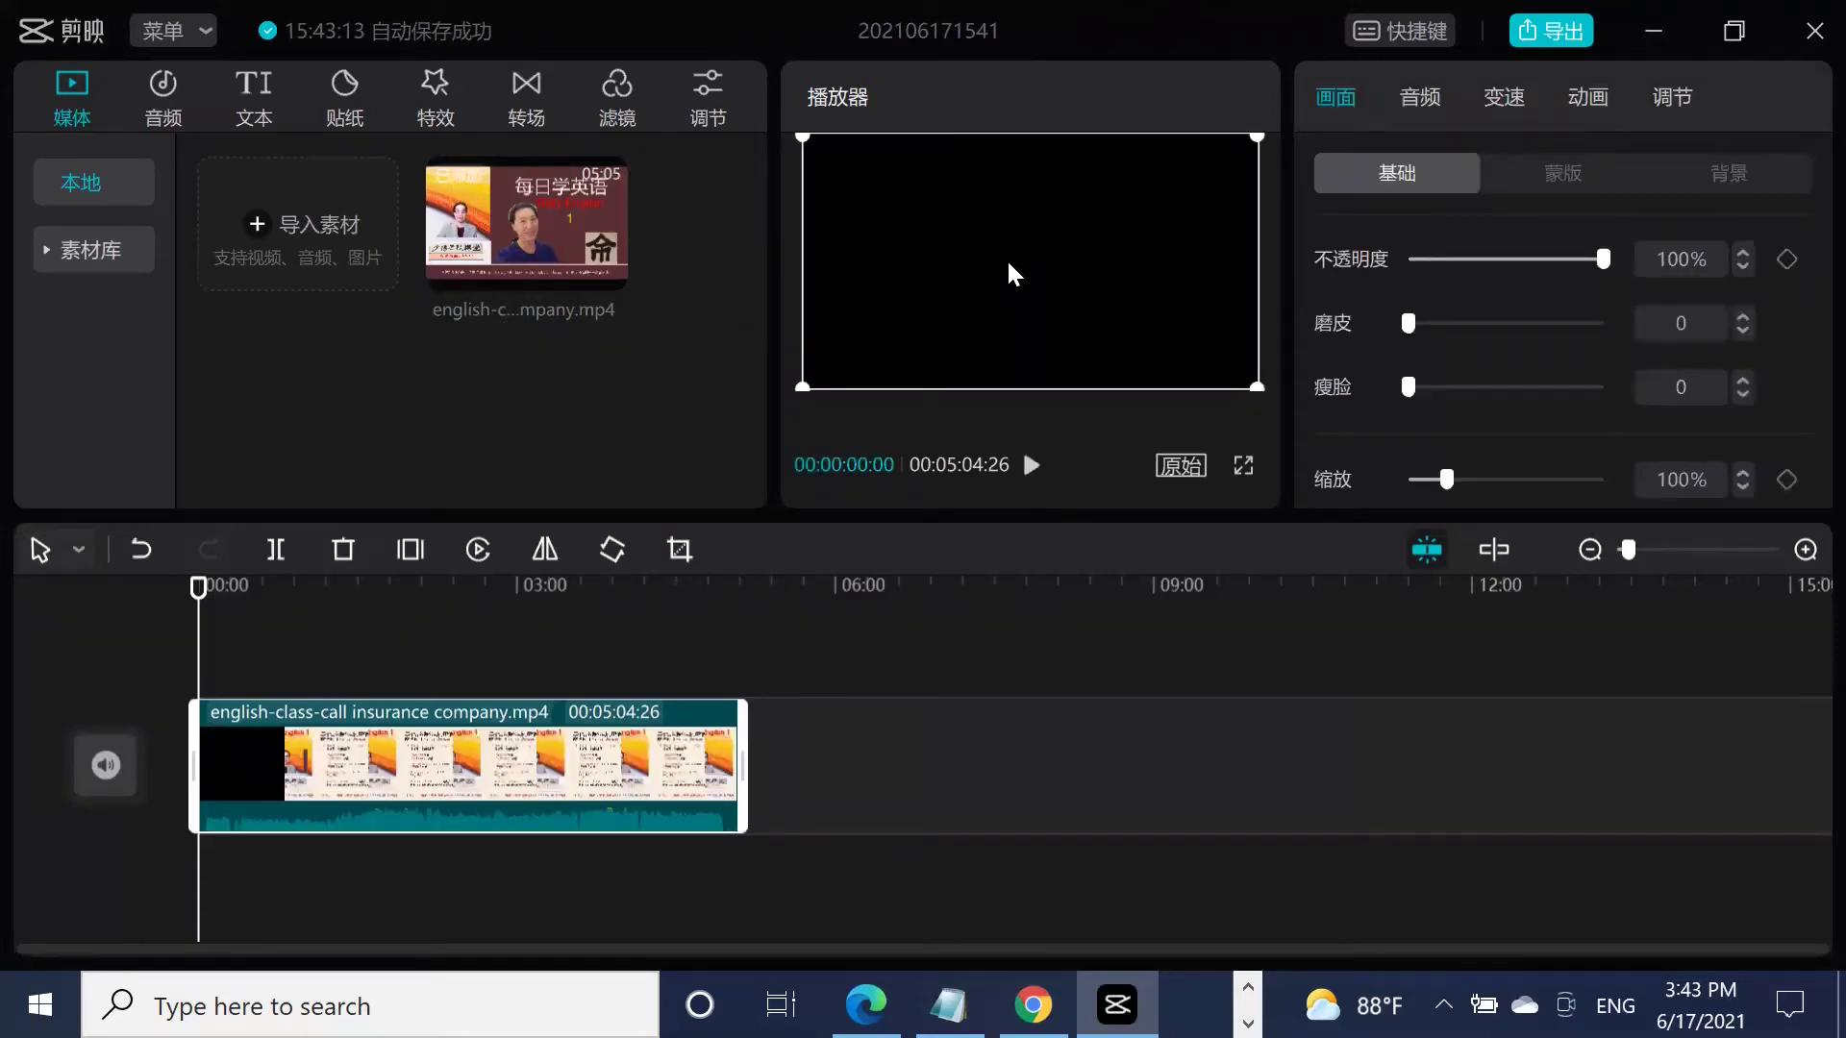
{"action": "left_click", "coordinate": [1031, 465]}
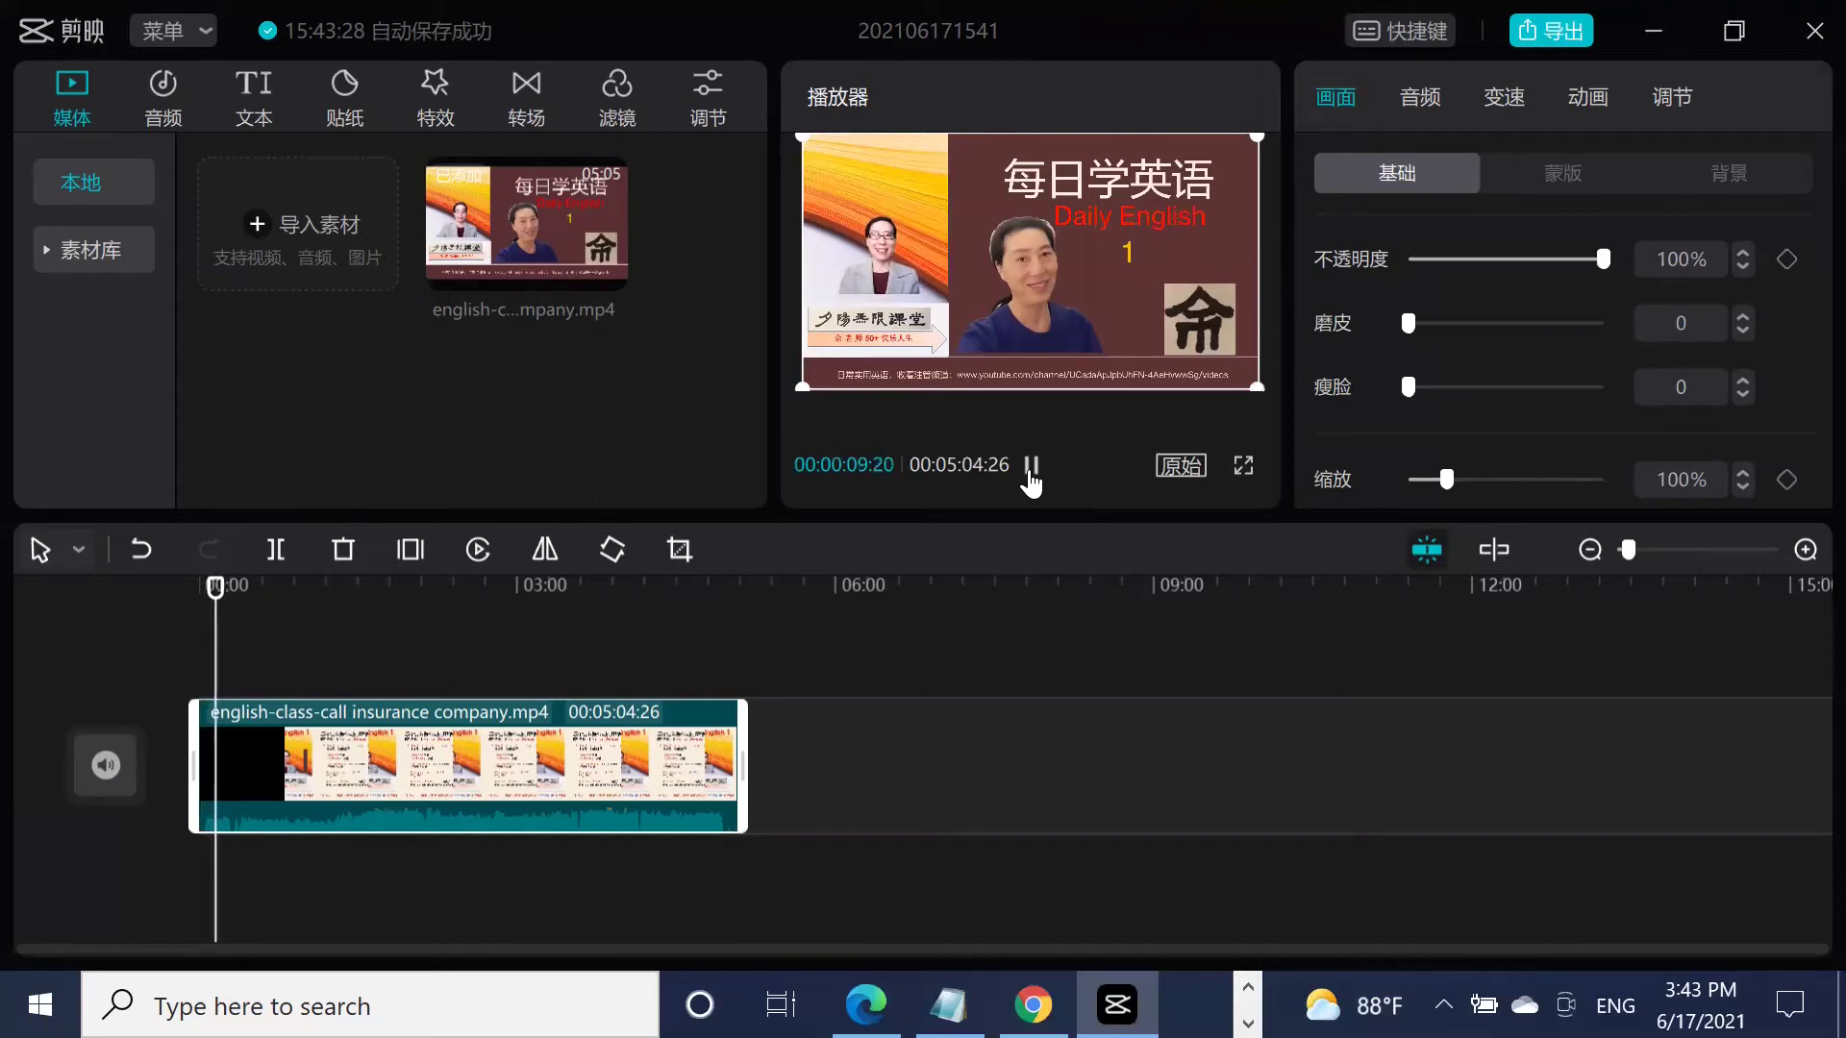
{"action": "left_click", "coordinate": [1030, 471]}
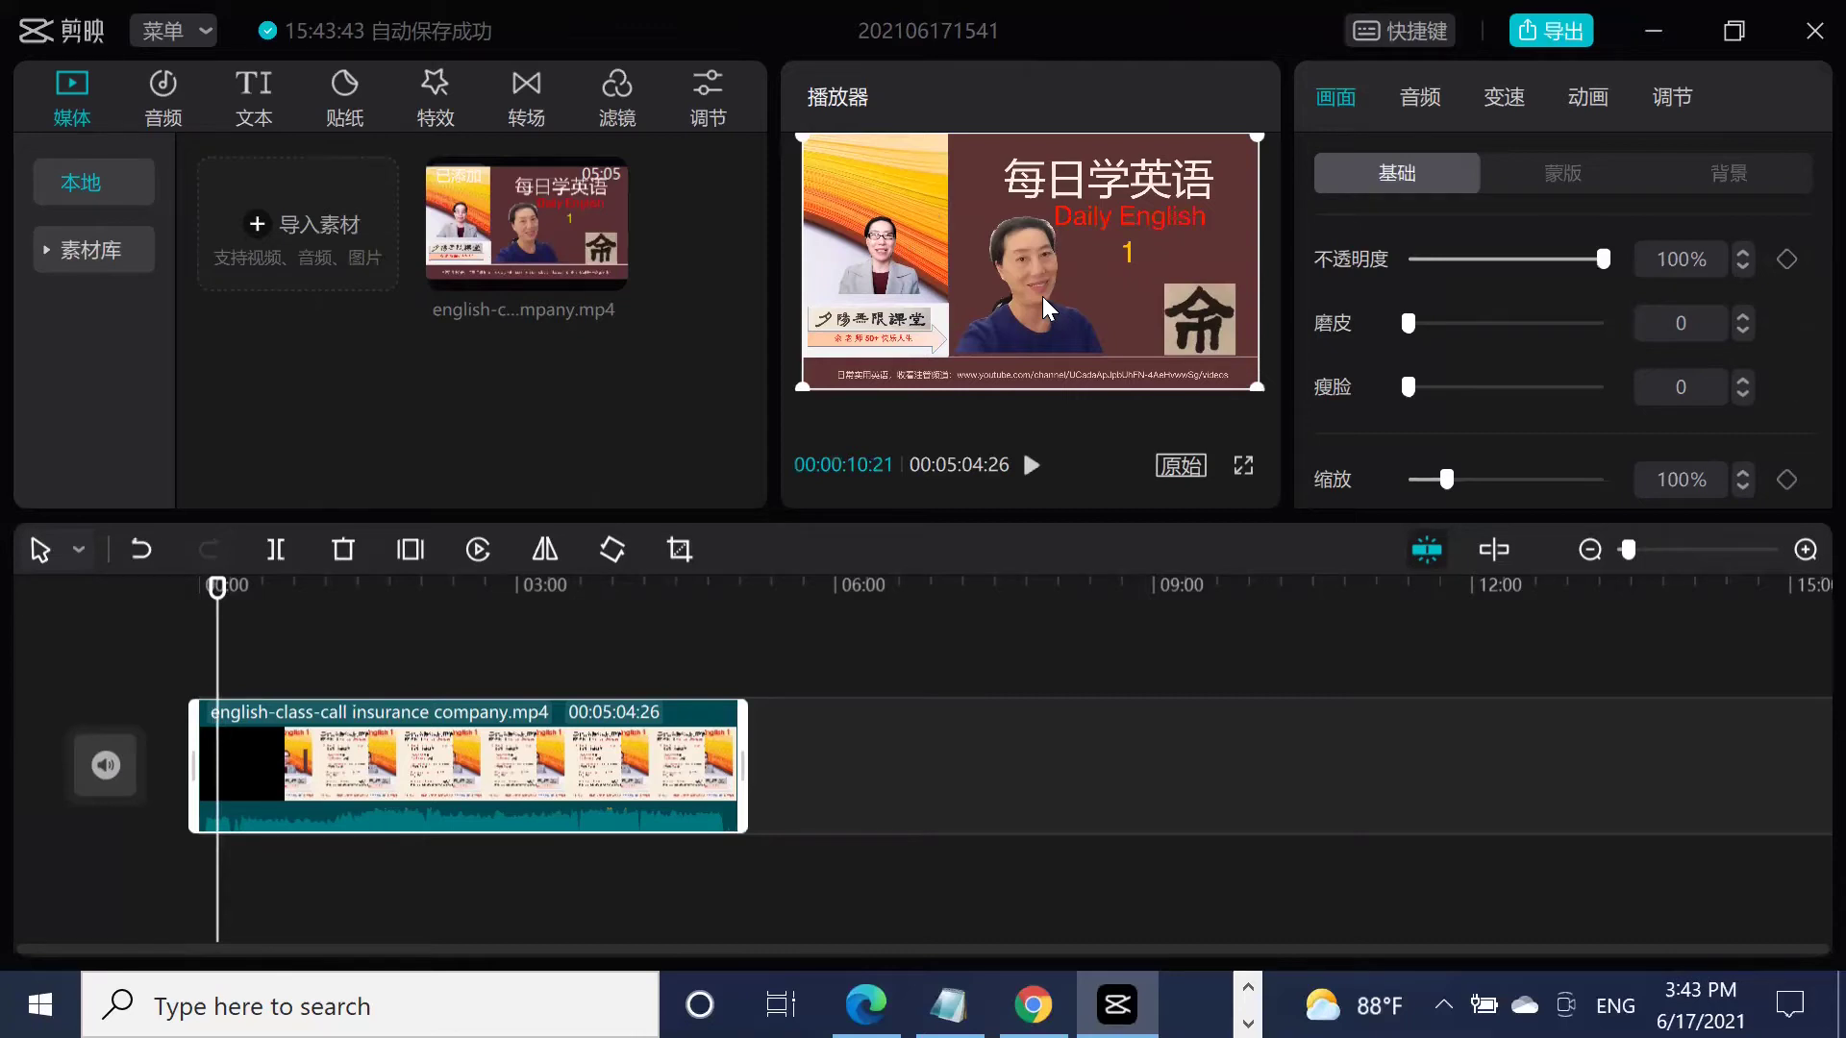
Generate subtitles for the clip automatically by running subtitle recognition (识别字幕) on its speech.
{"action": "left_click", "coordinate": [256, 106]}
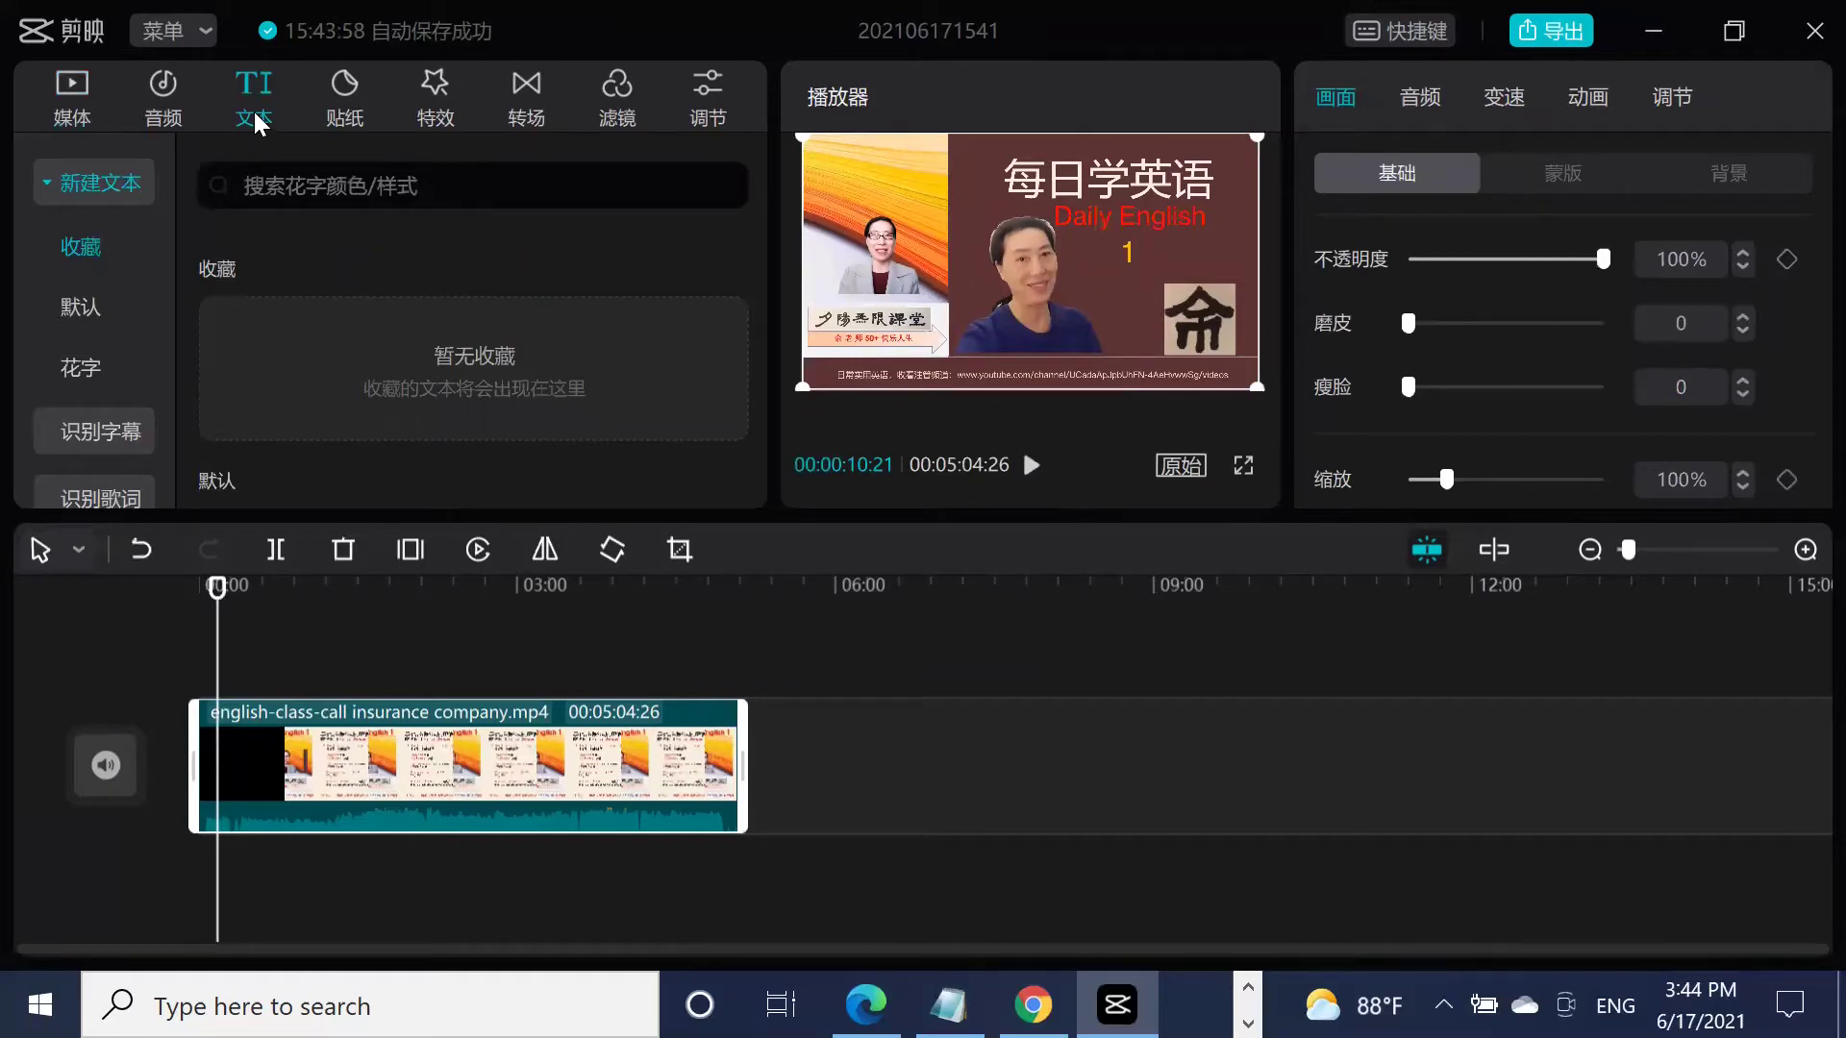
{"action": "left_click", "coordinate": [125, 444]}
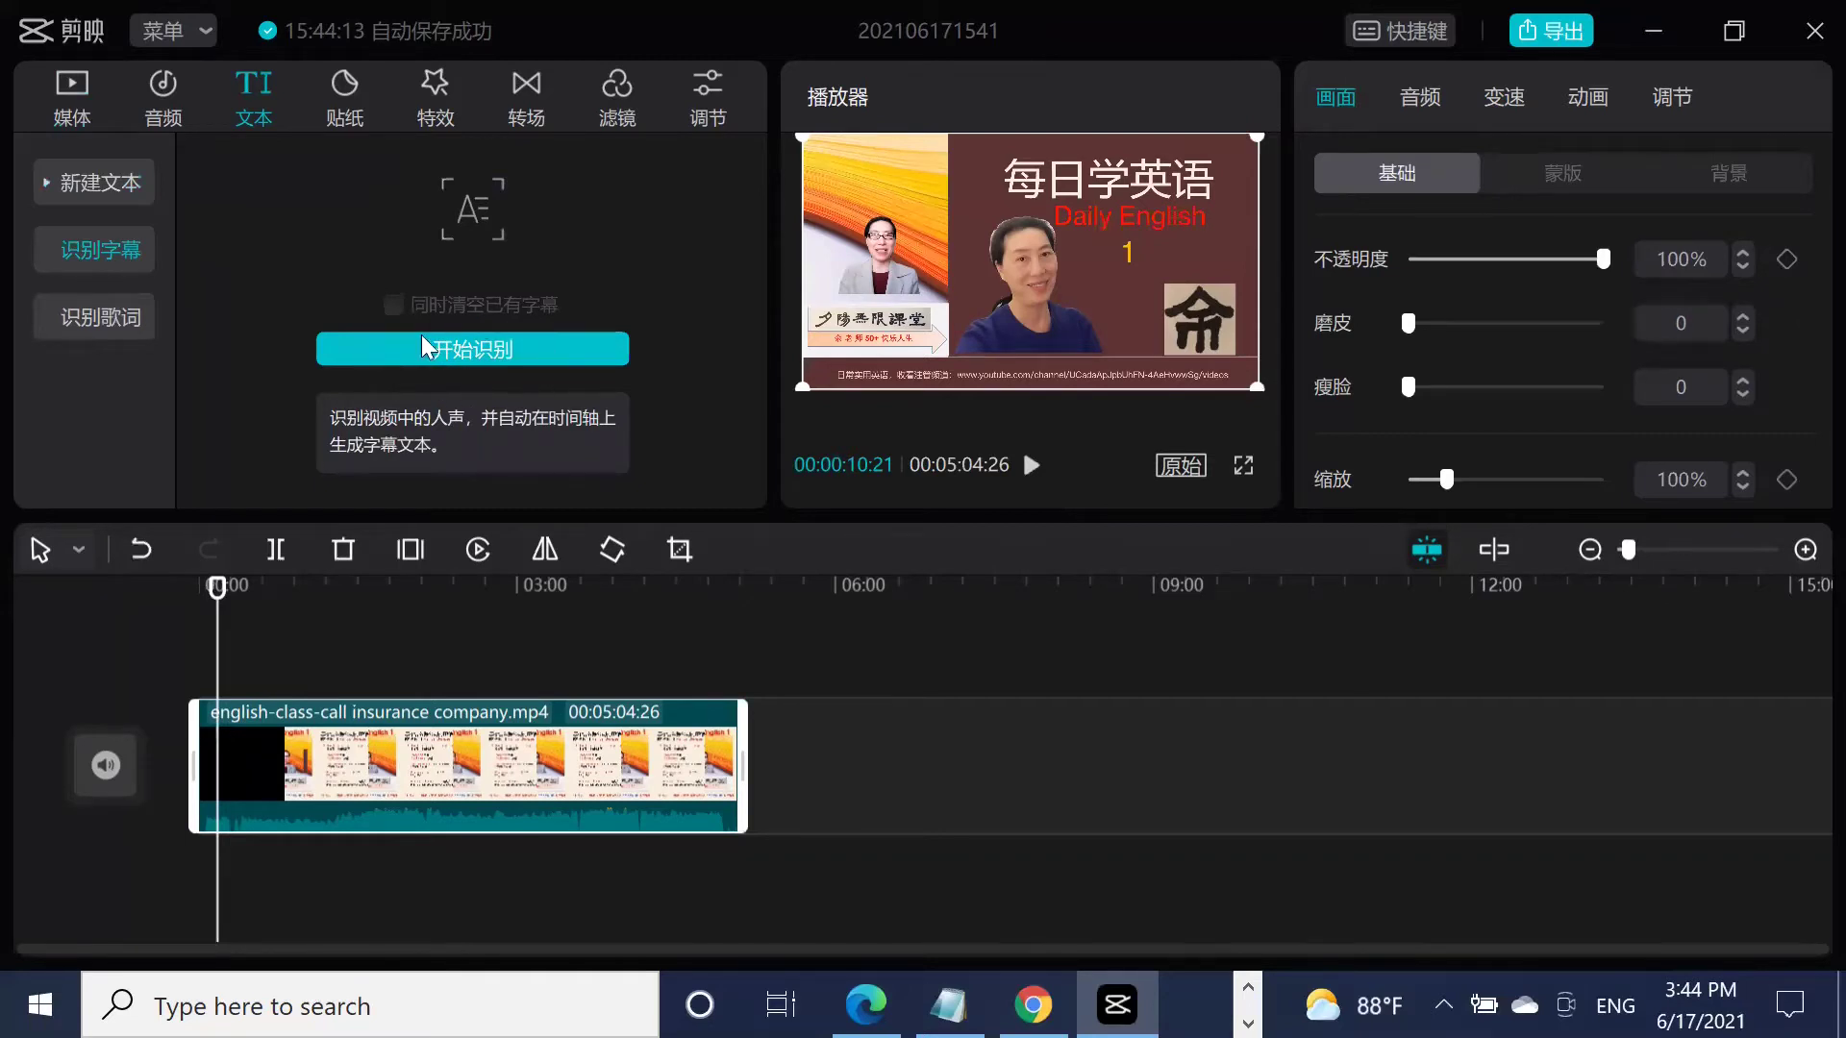
{"action": "left_click", "coordinate": [468, 356]}
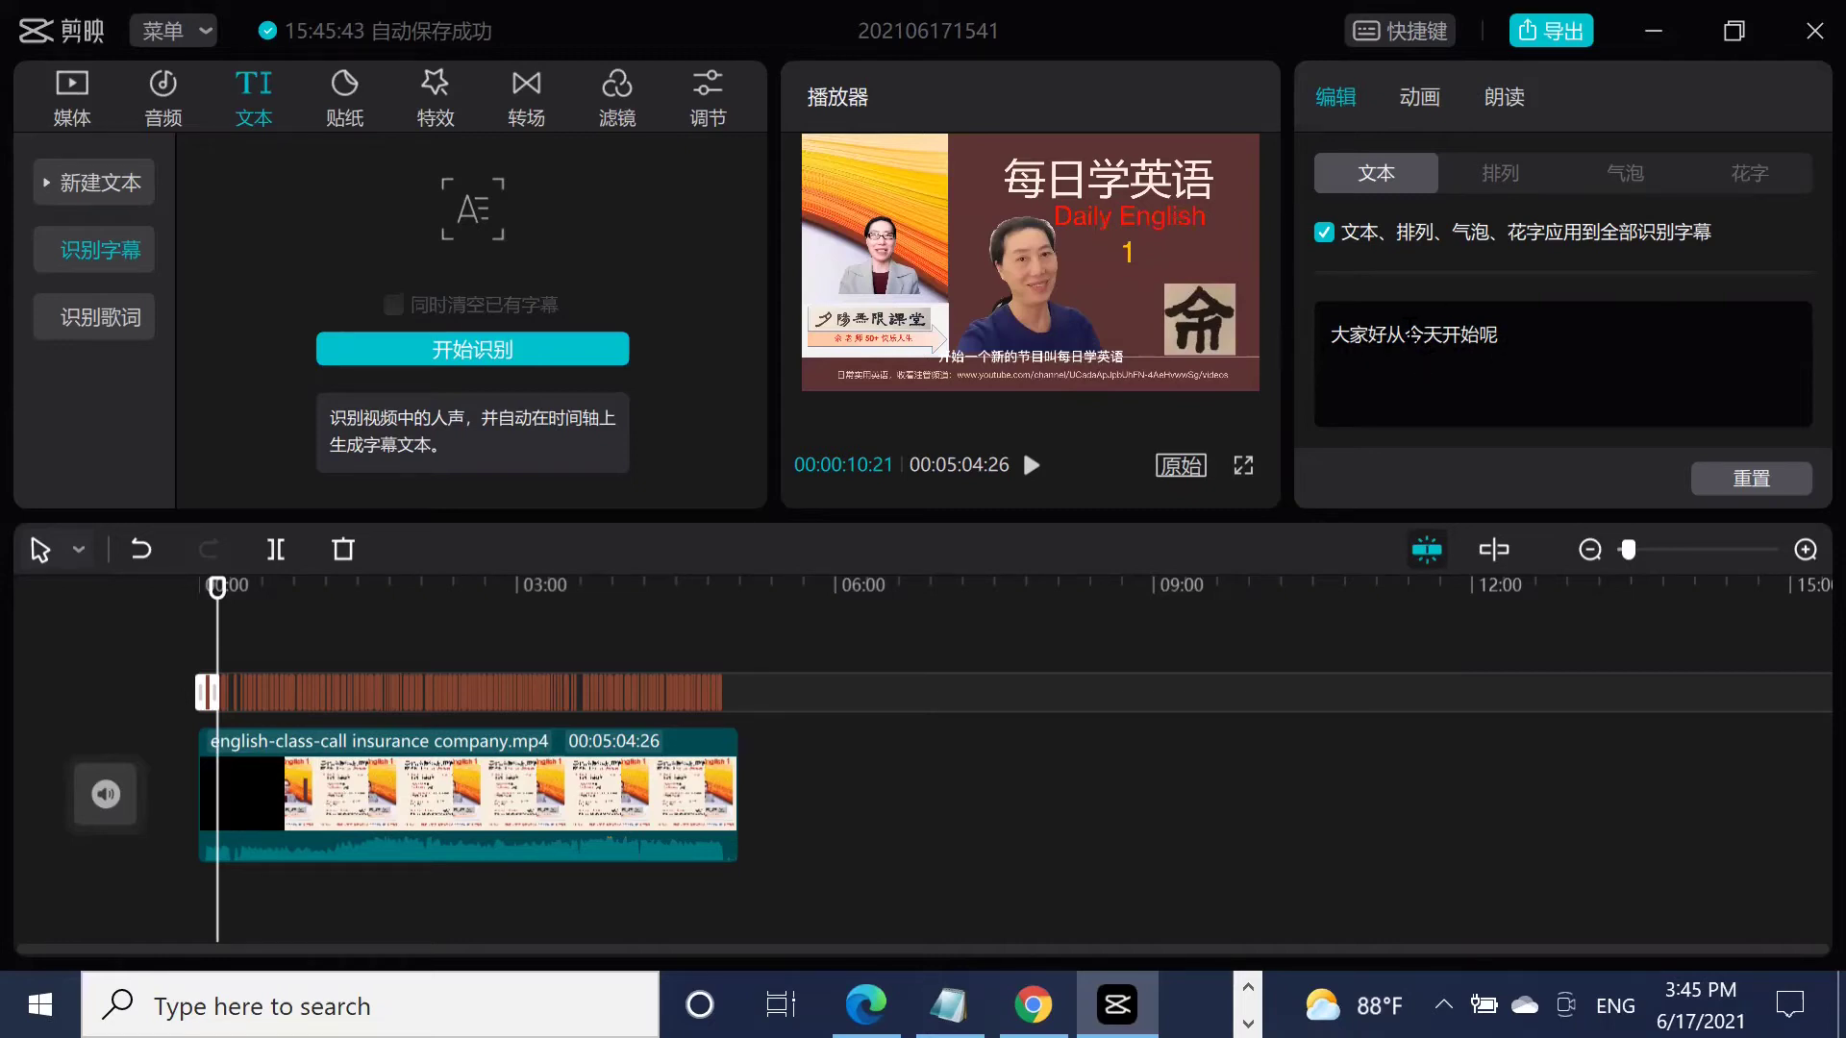
Enlarge the subtitle in the preview to roughly two thirds of the frame width and lower it to the bottom edge.
{"action": "left_click", "coordinate": [1046, 355]}
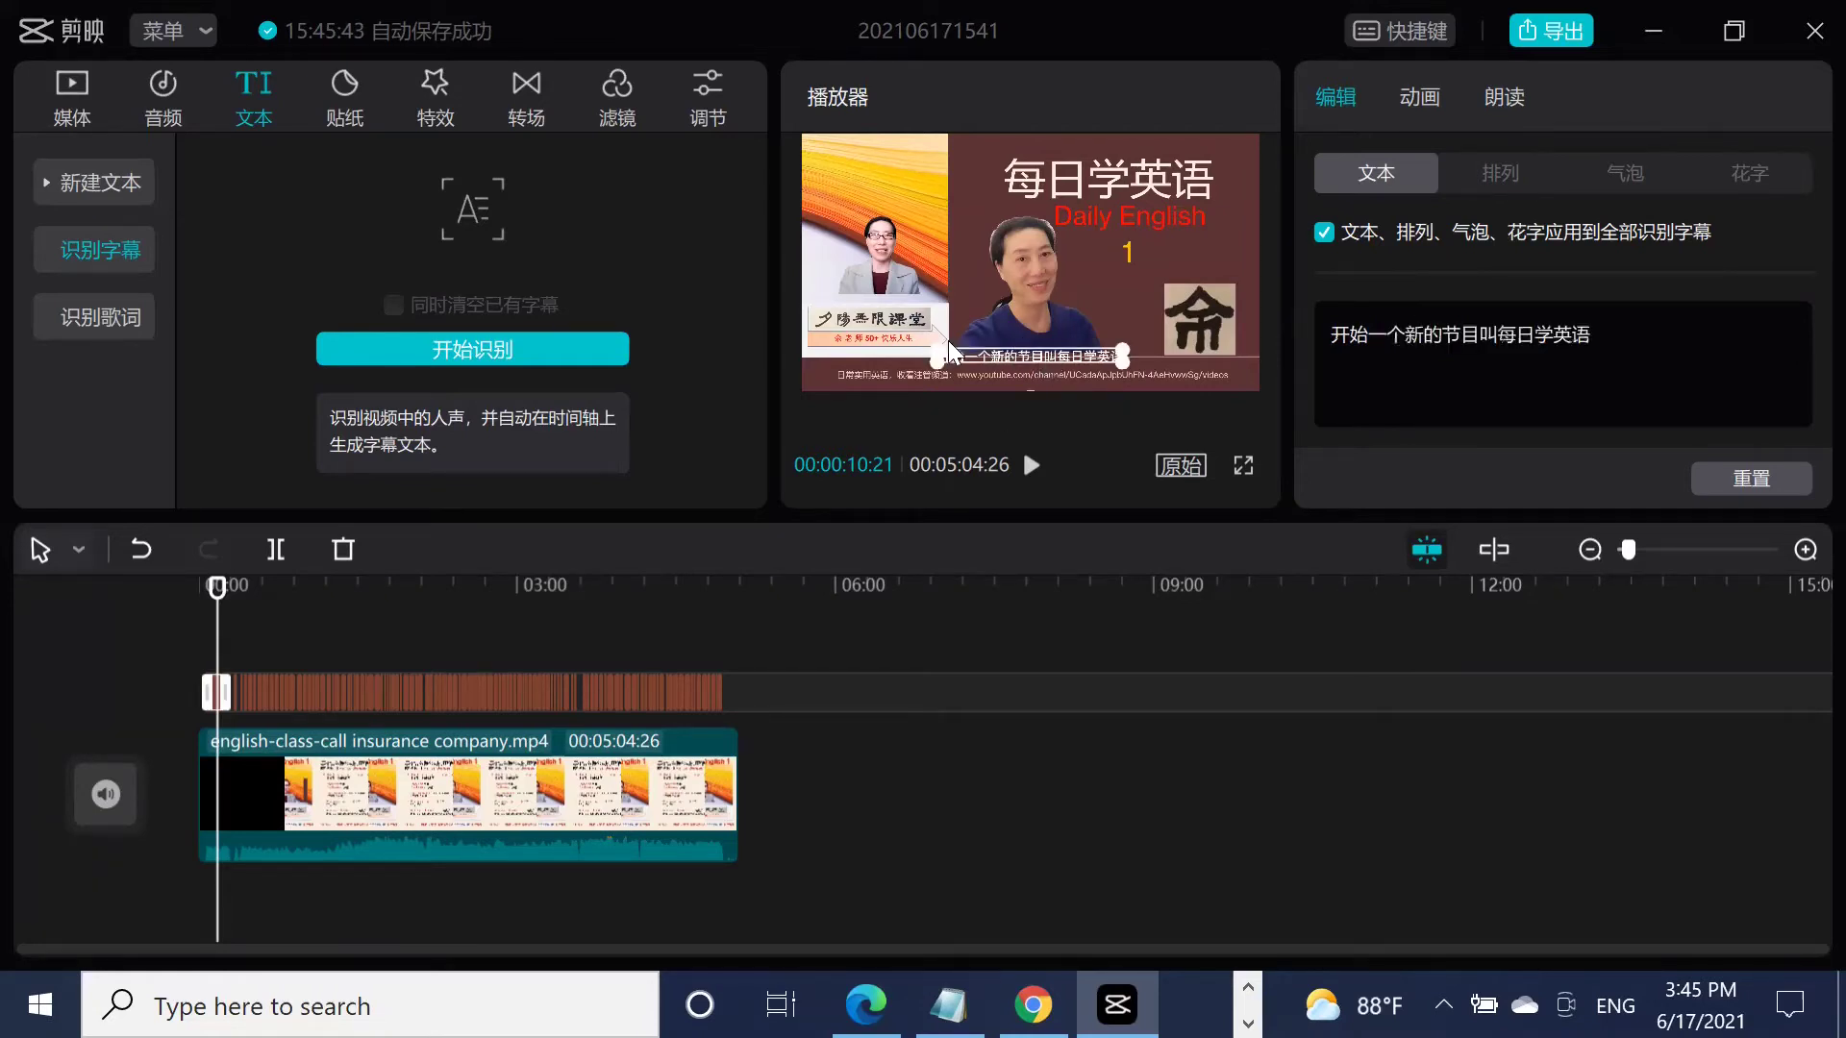
{"action": "left_click_drag", "start_coordinate": [932, 364], "coordinate": [869, 370]}
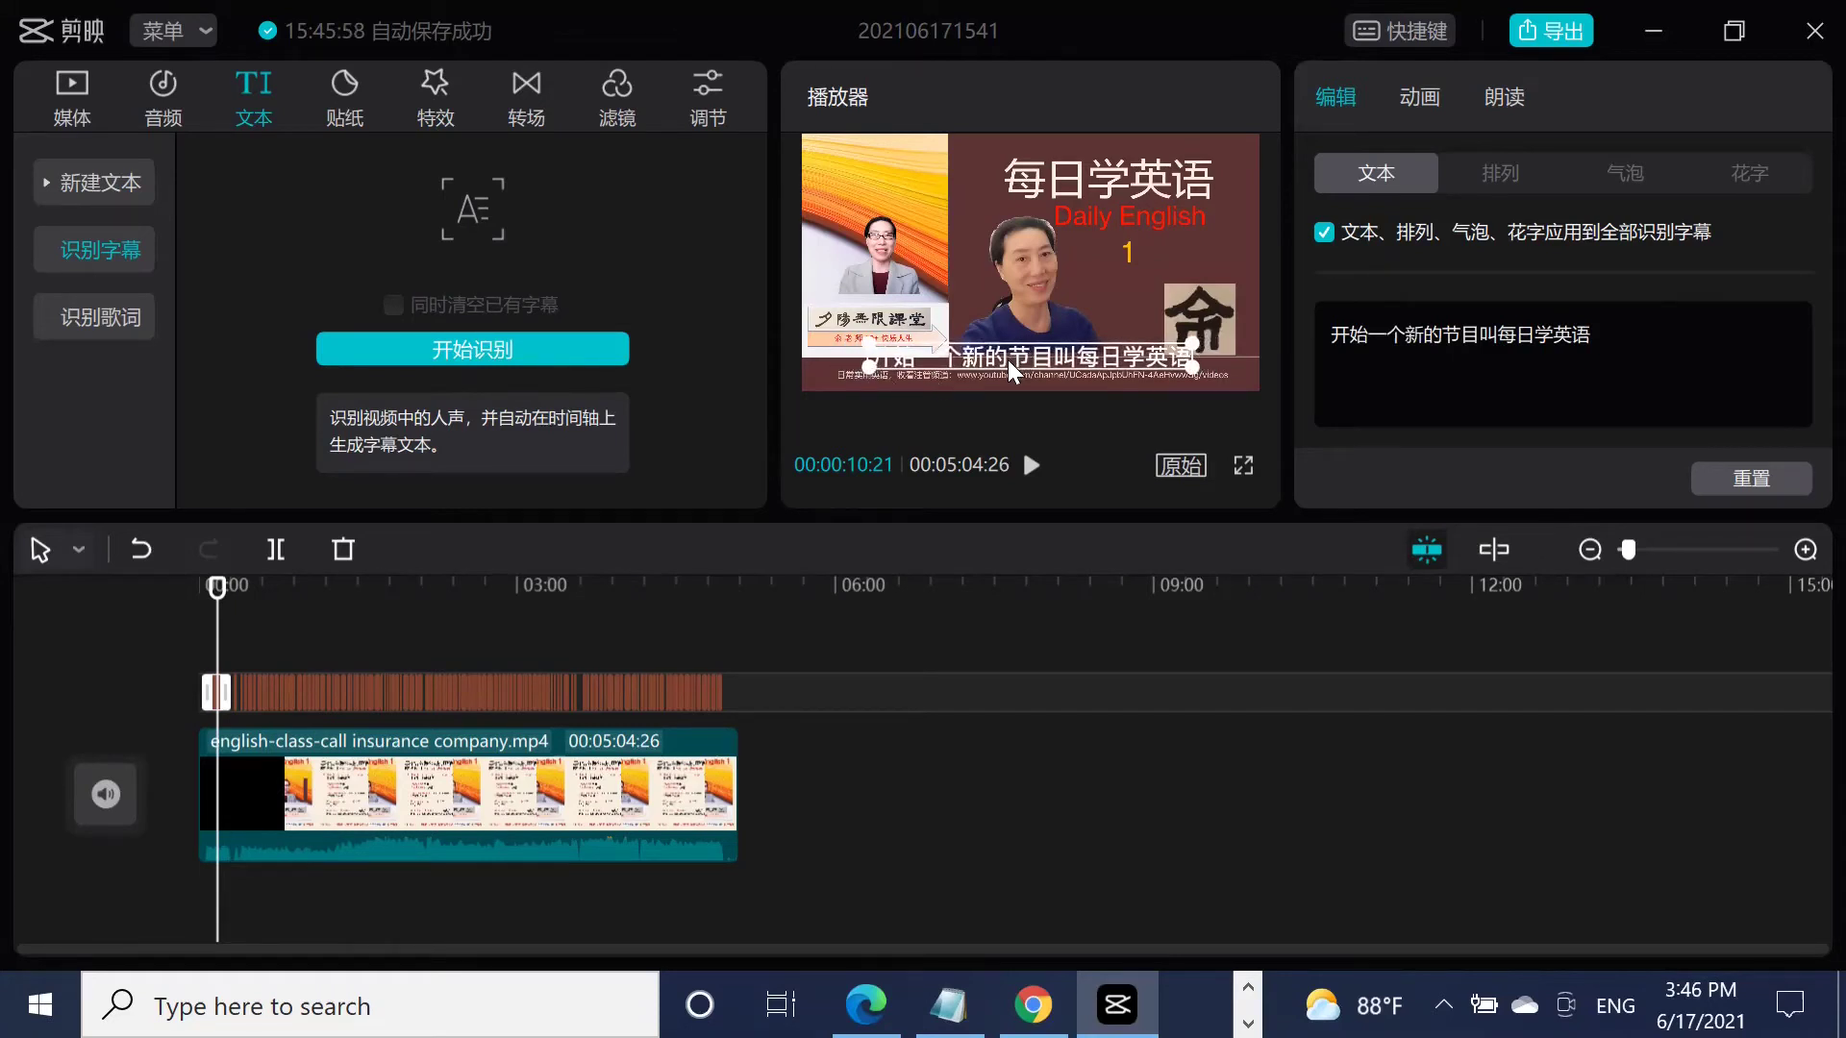
{"action": "left_click_drag", "start_coordinate": [1008, 359], "coordinate": [1006, 373]}
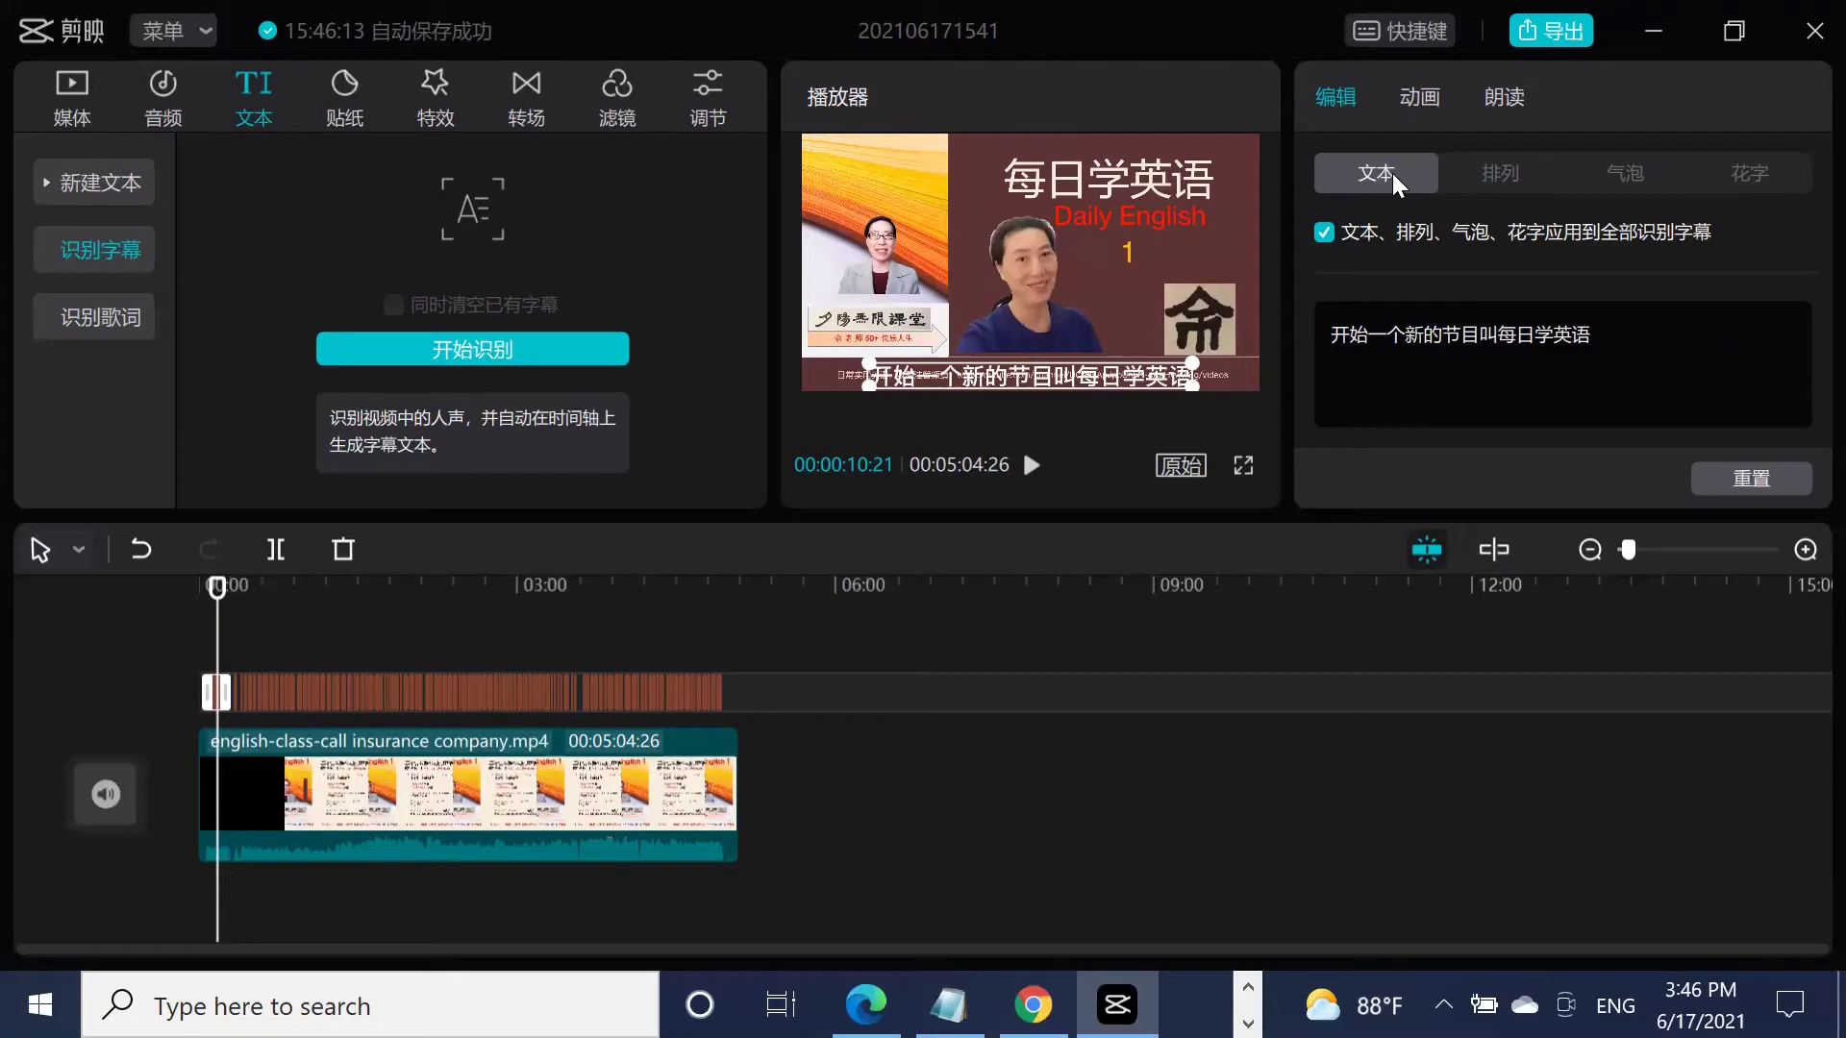
Set the character spacing (字间距) of all recognized subtitles to 2.
{"action": "left_click", "coordinate": [1492, 180]}
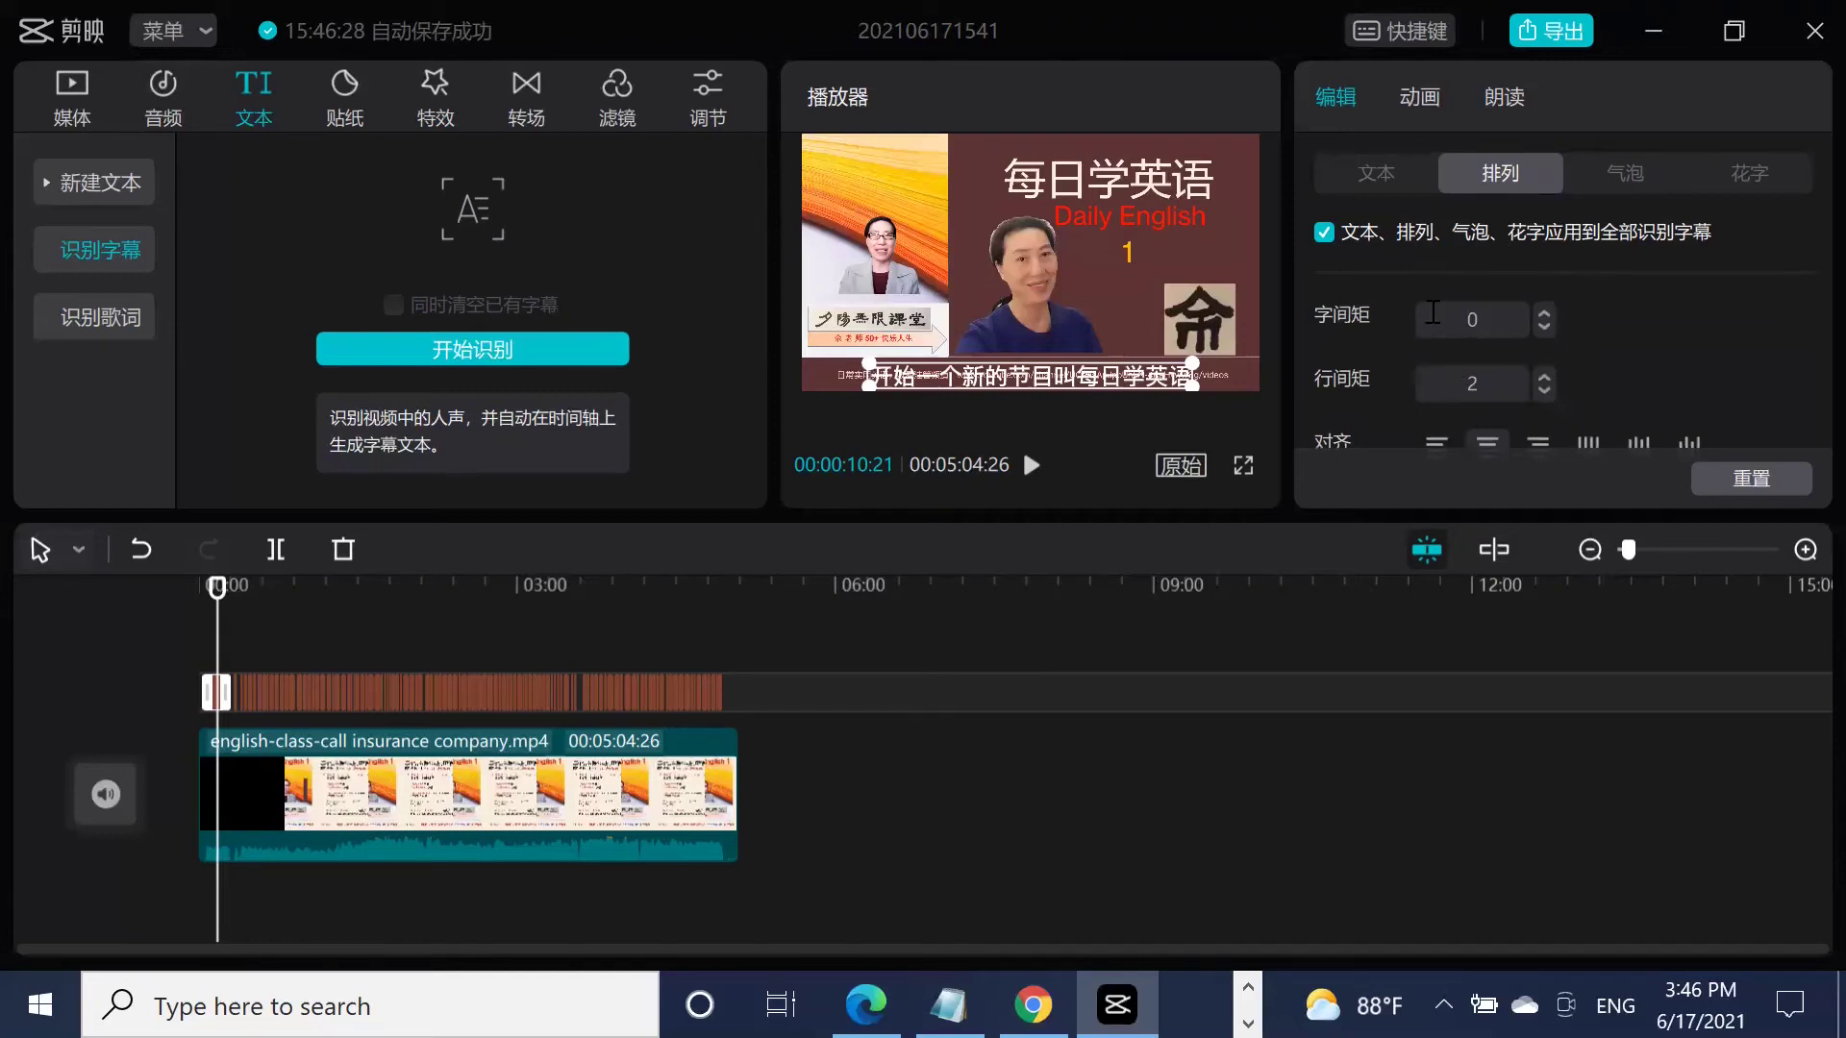
{"action": "left_click", "coordinate": [1544, 313]}
{"action": "left_click", "coordinate": [1543, 313]}
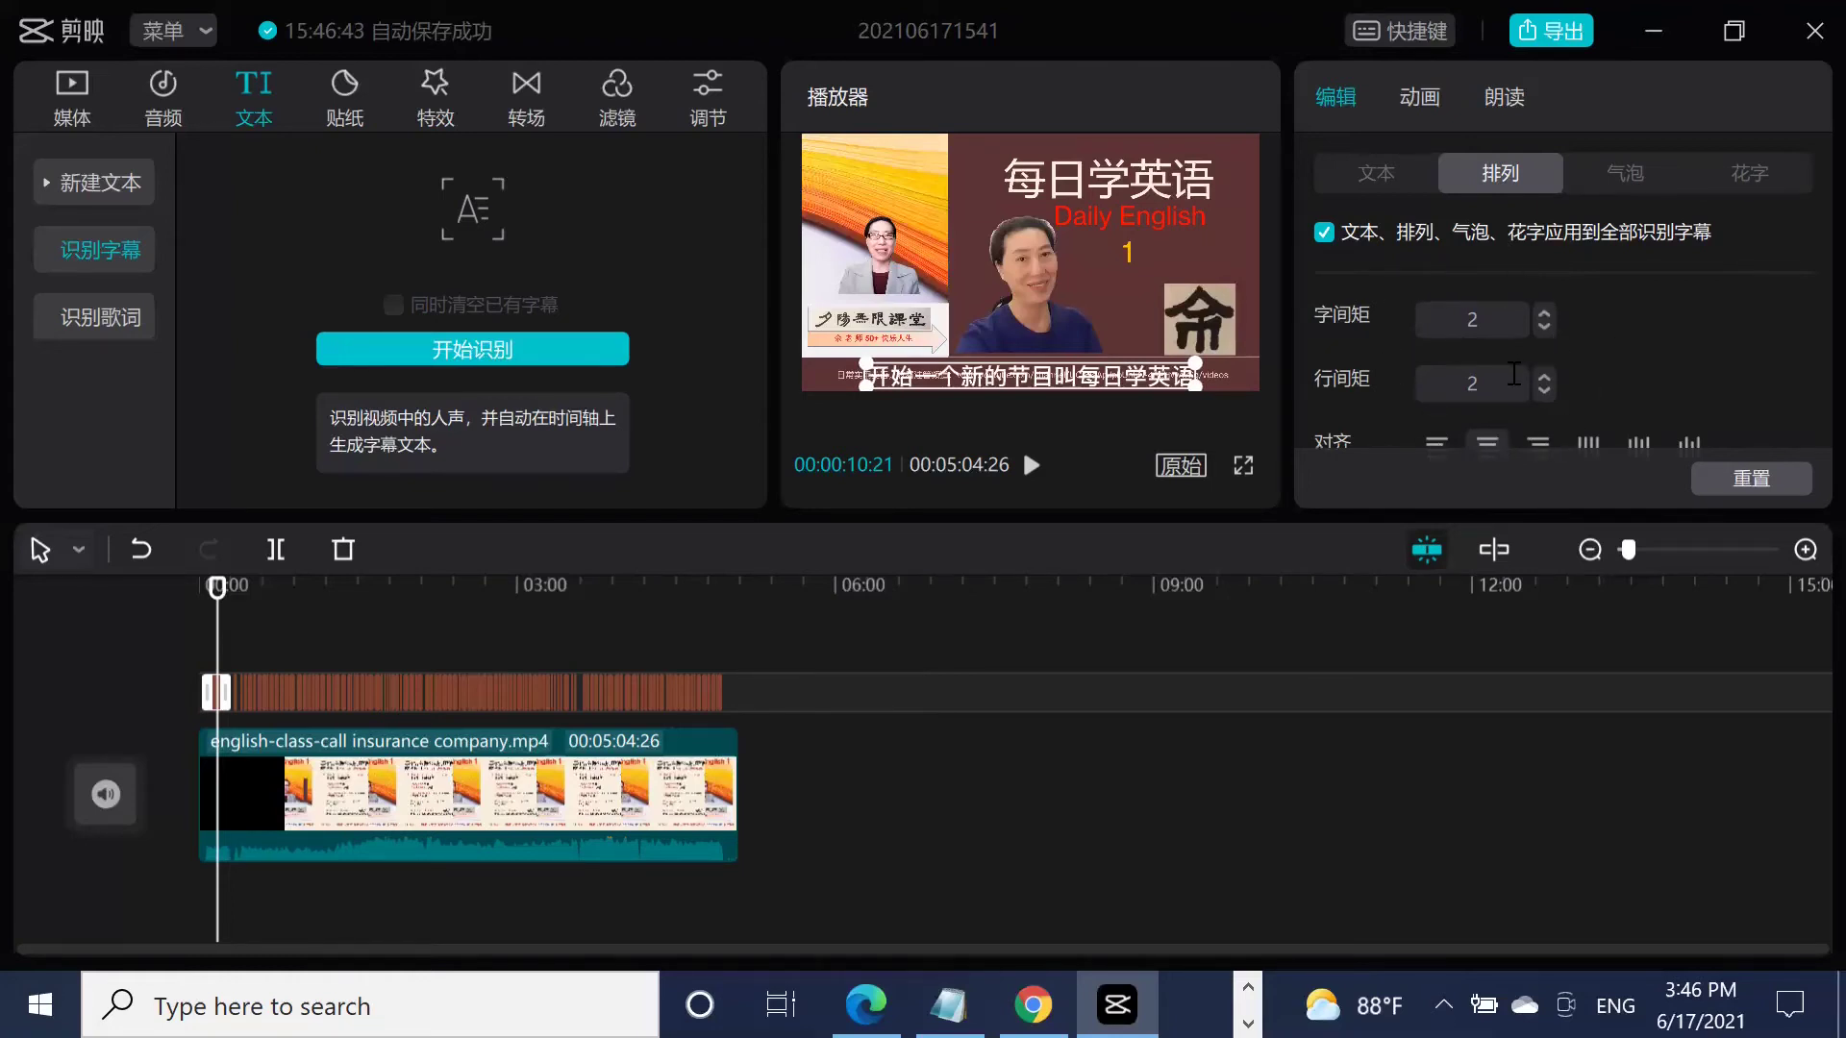
Try the spiky white burst bubble (气泡) on the subtitles and remove it again.
{"action": "left_click", "coordinate": [1636, 176]}
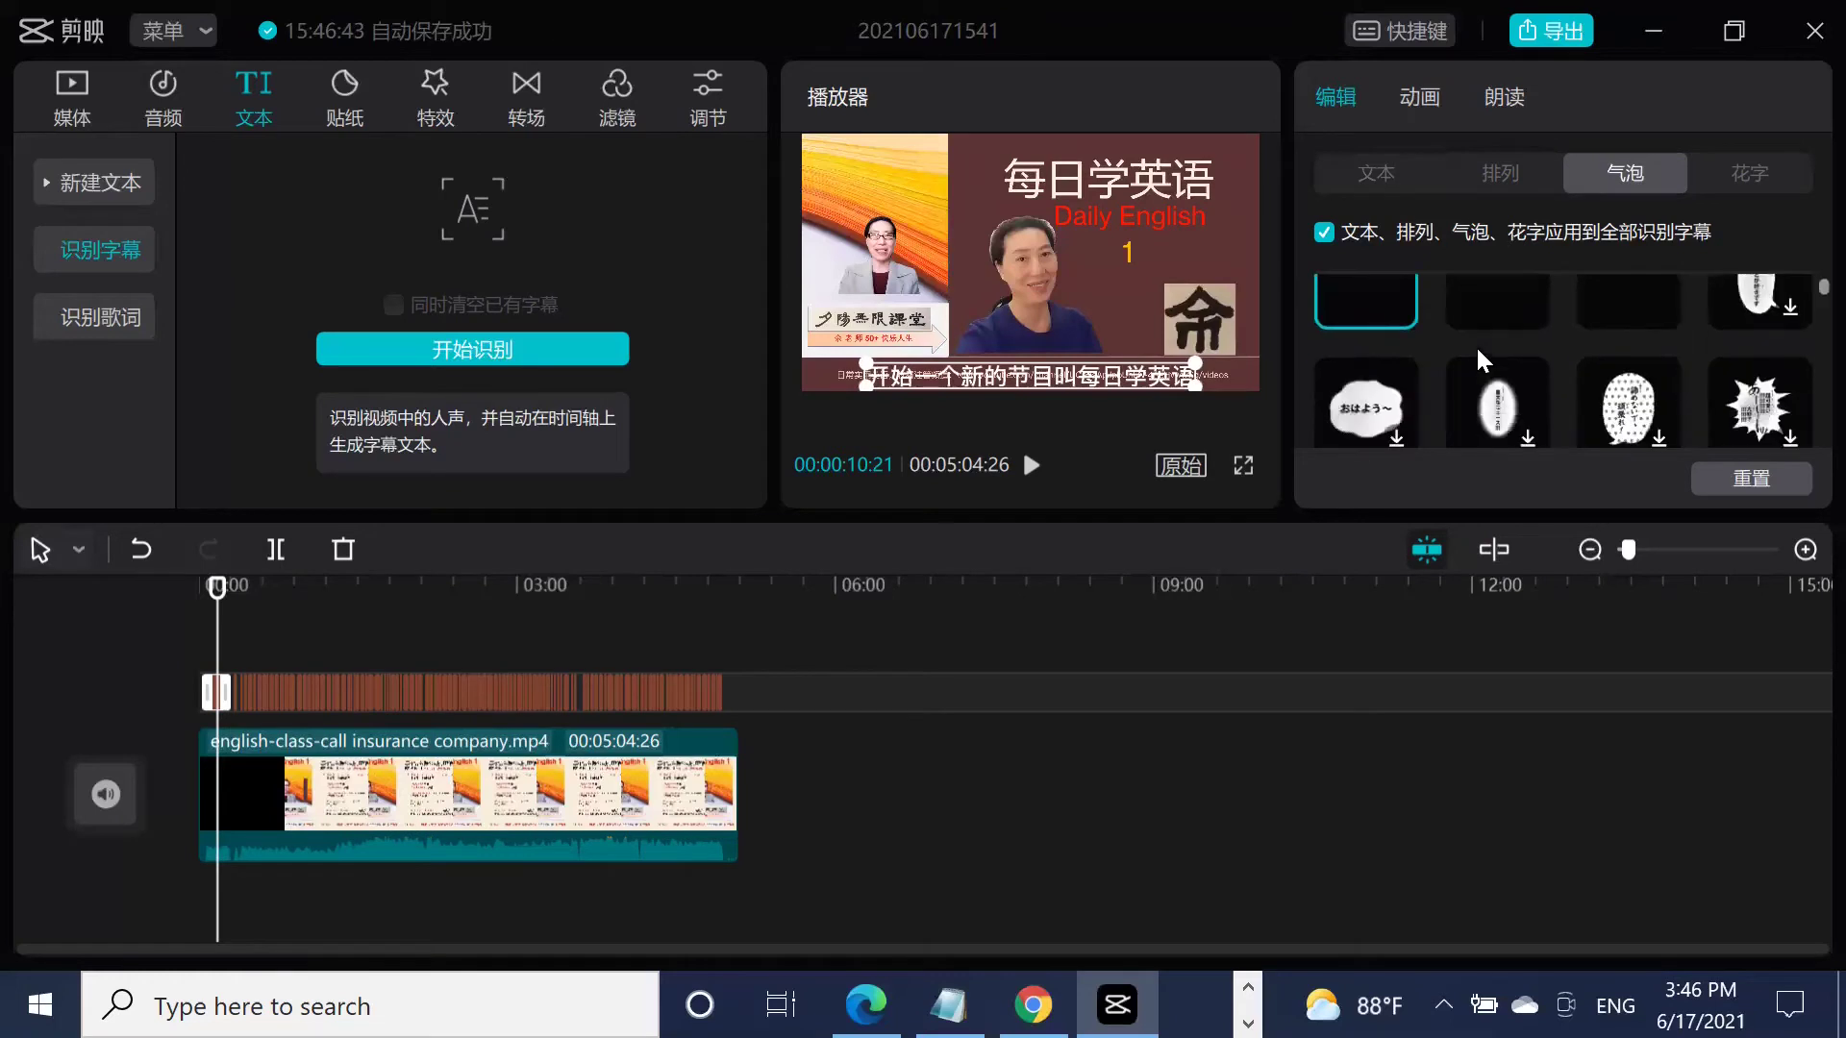
{"action": "scroll", "coordinate": [1477, 351], "scroll_direction": "down", "scroll_amount": 1}
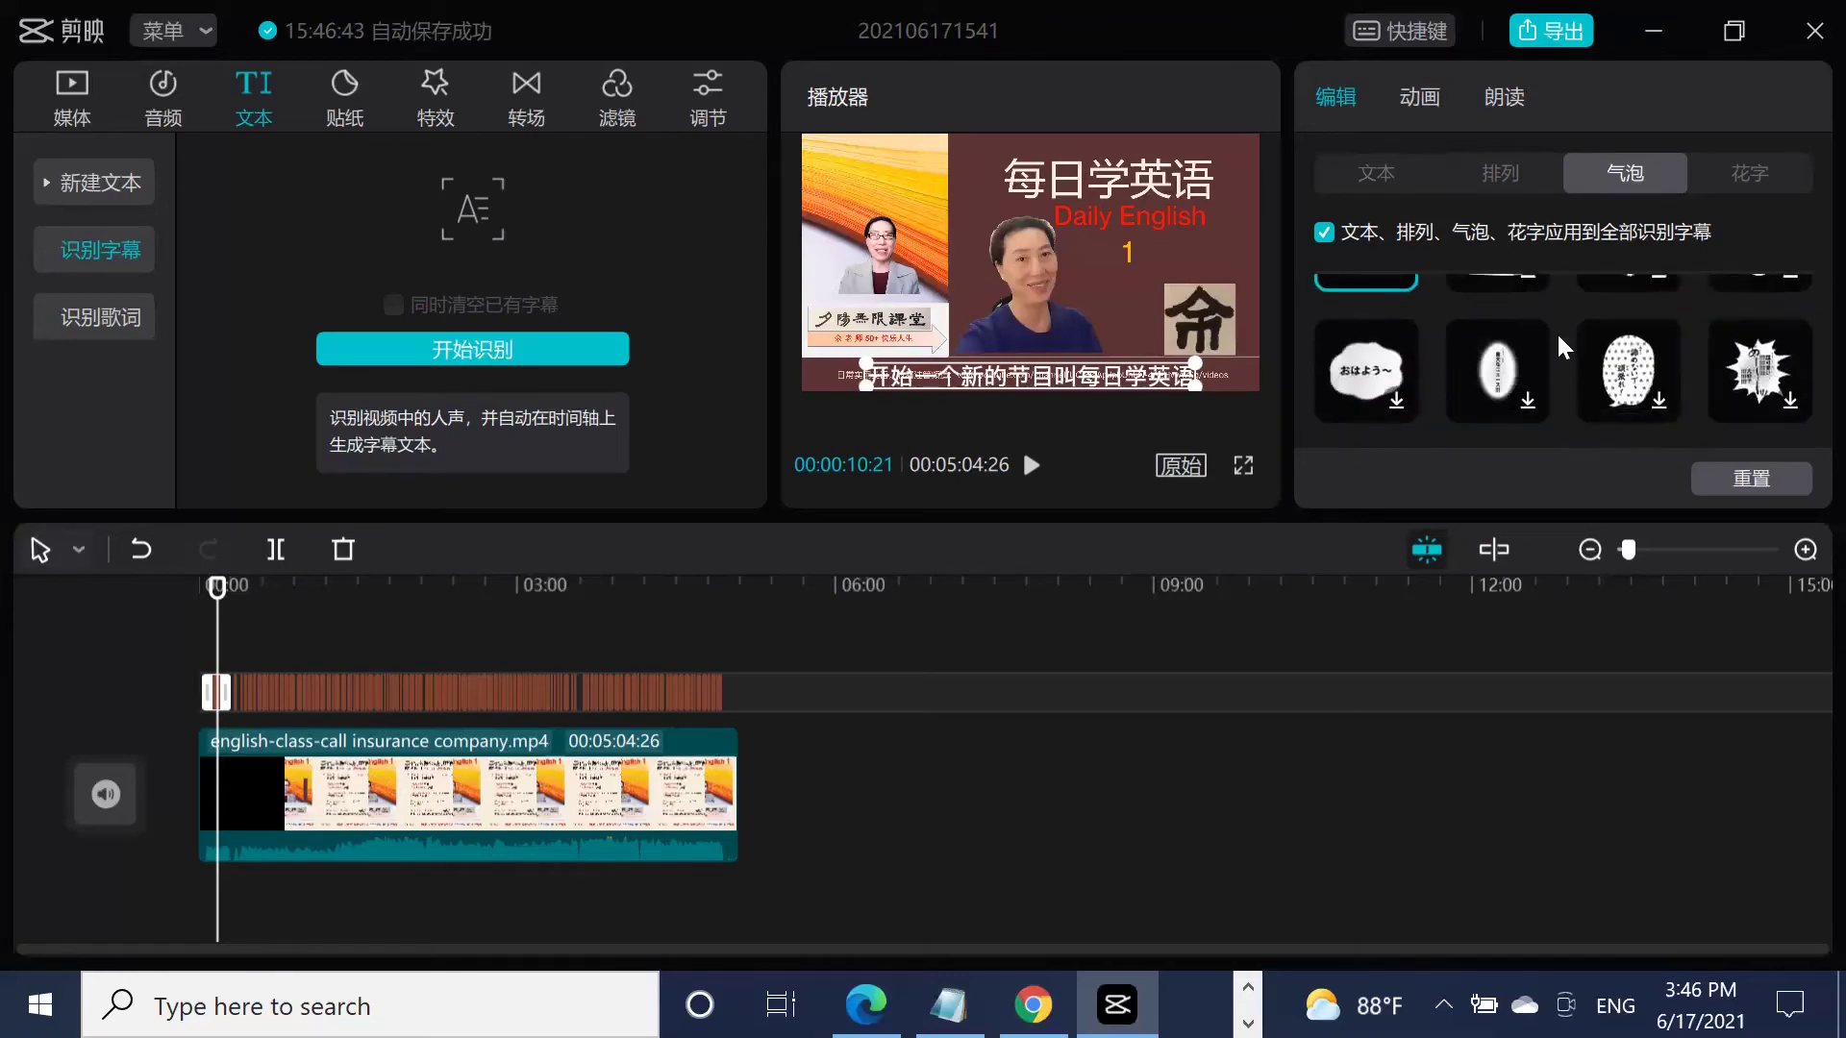
{"action": "left_click", "coordinate": [1769, 387]}
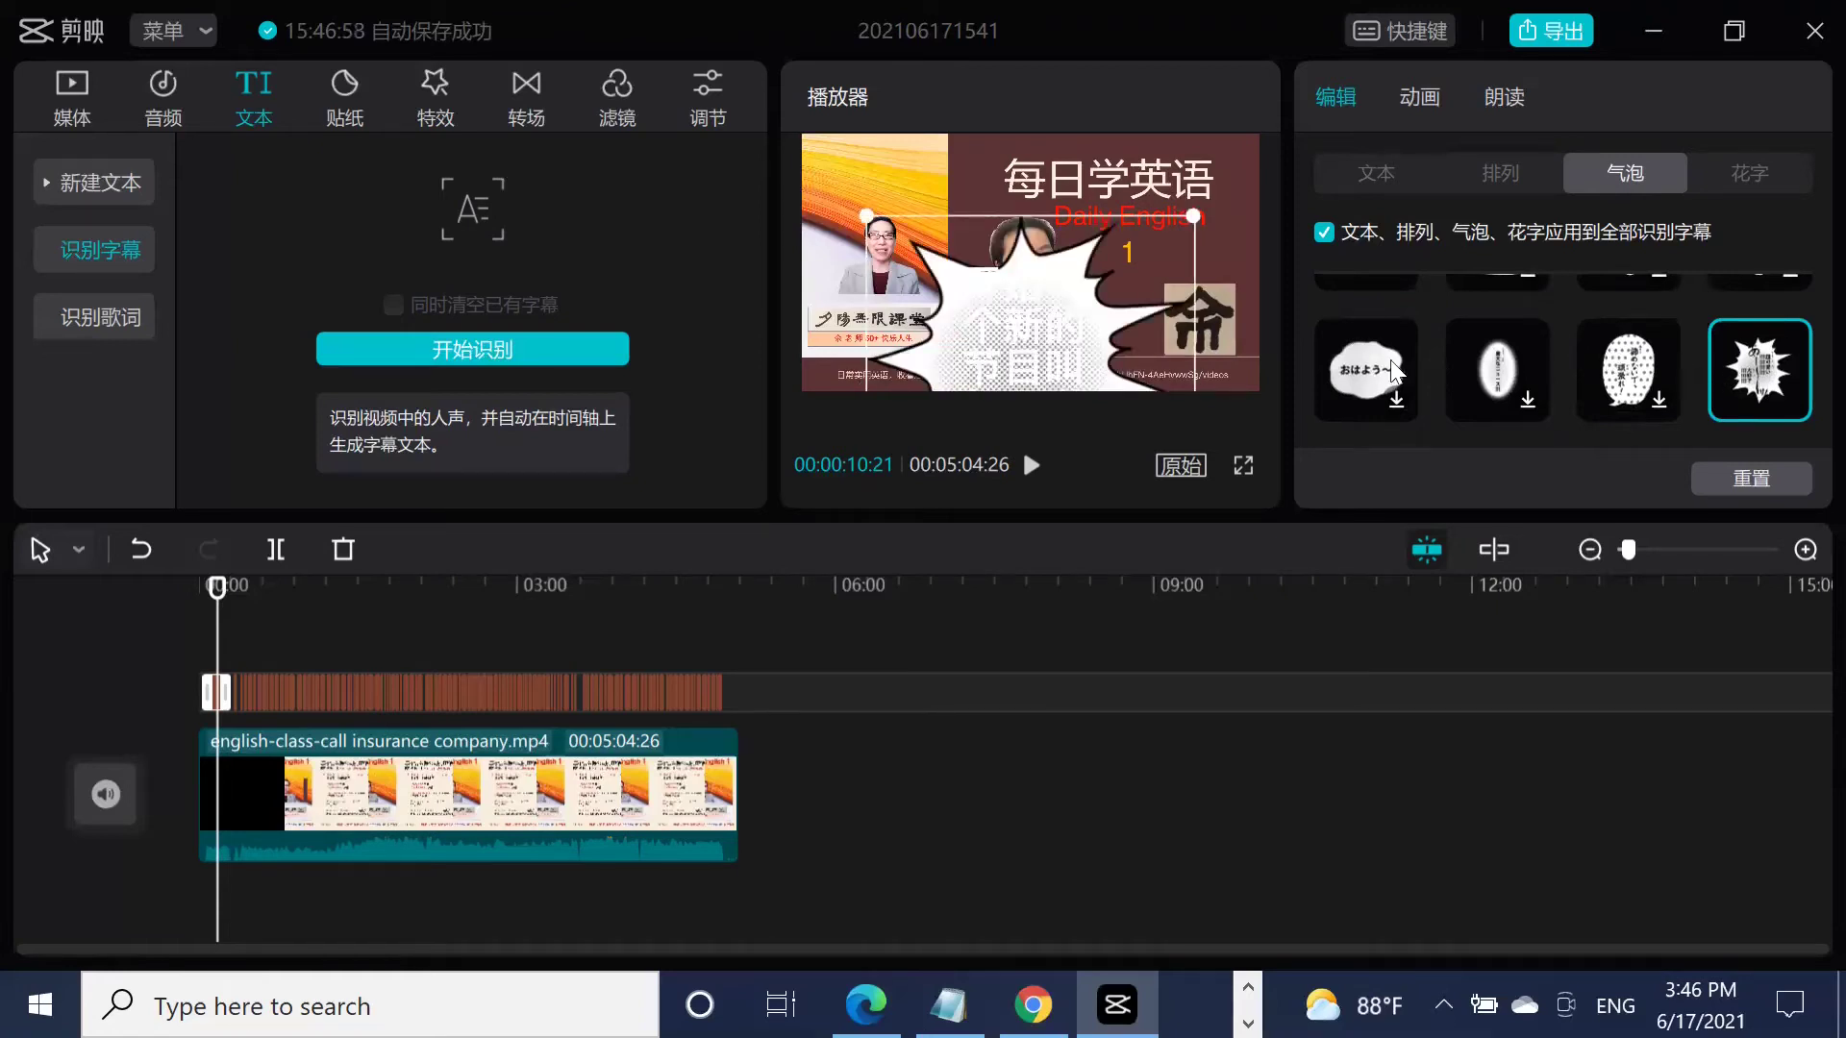
{"action": "scroll", "coordinate": [1583, 331], "scroll_direction": "up", "scroll_amount": 1}
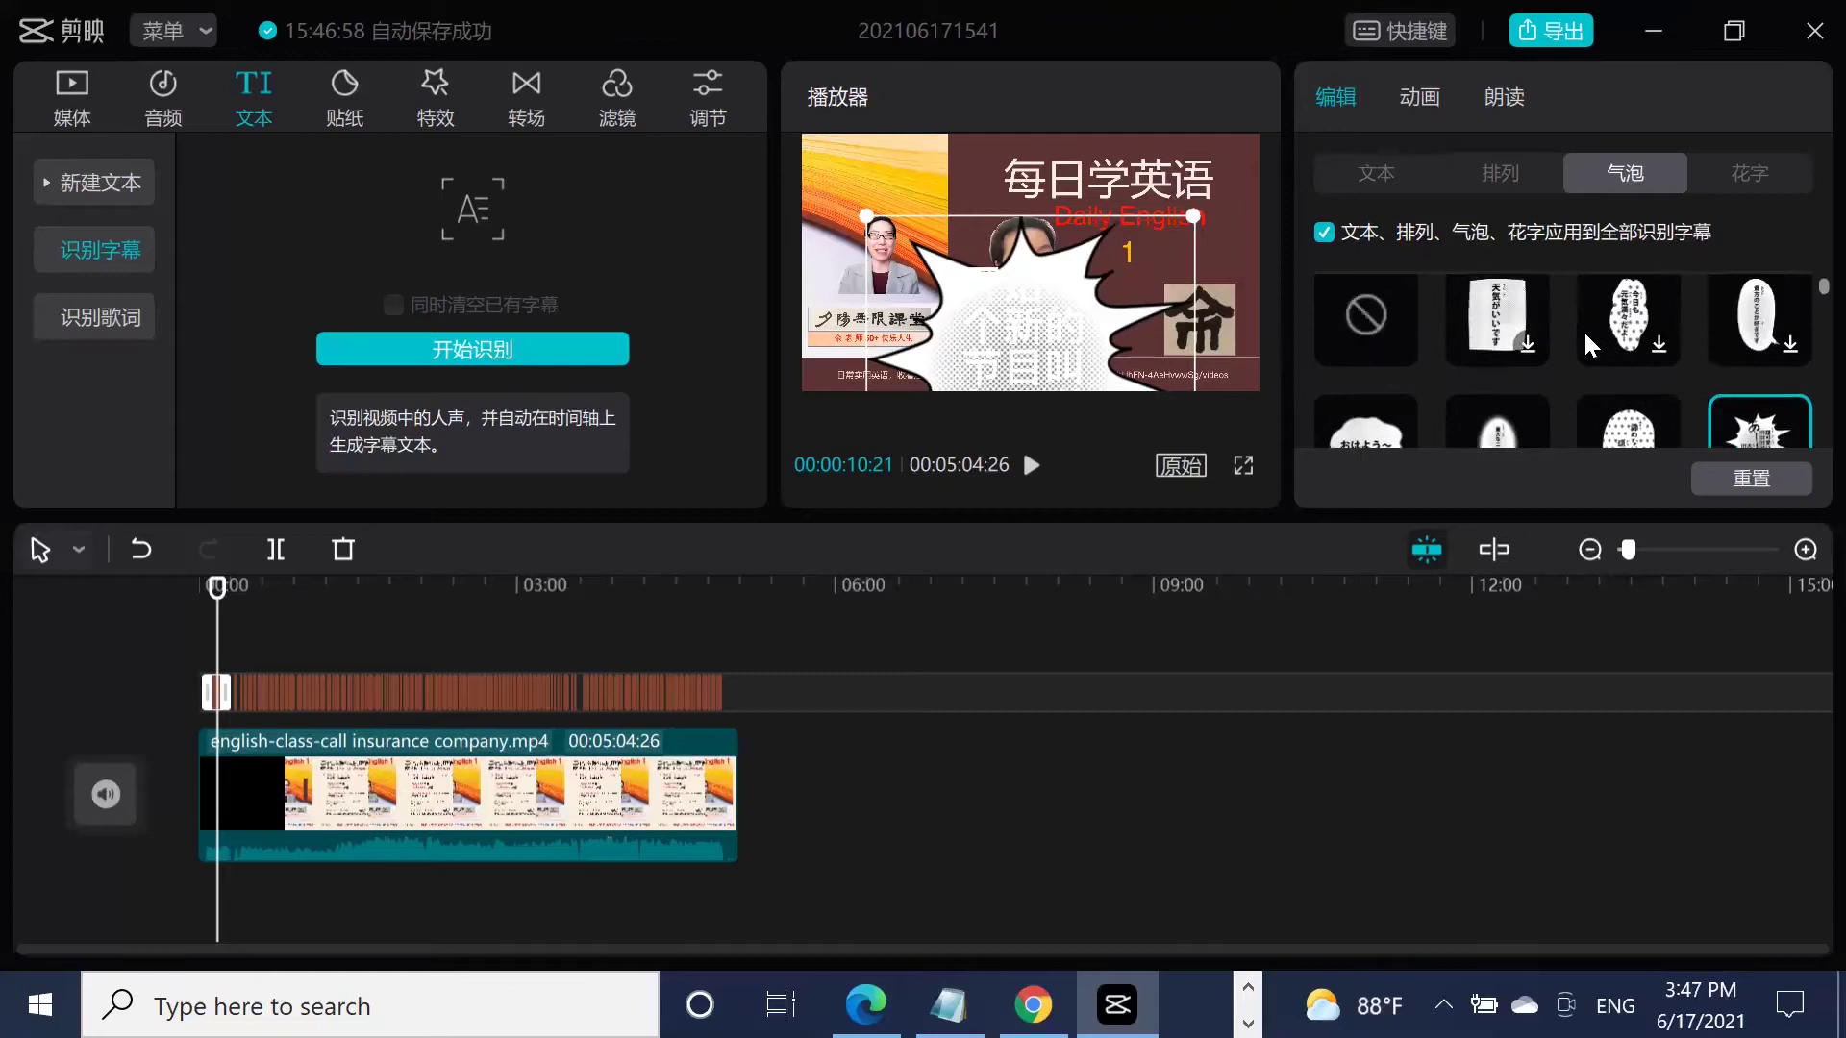
{"action": "left_click", "coordinate": [1367, 309]}
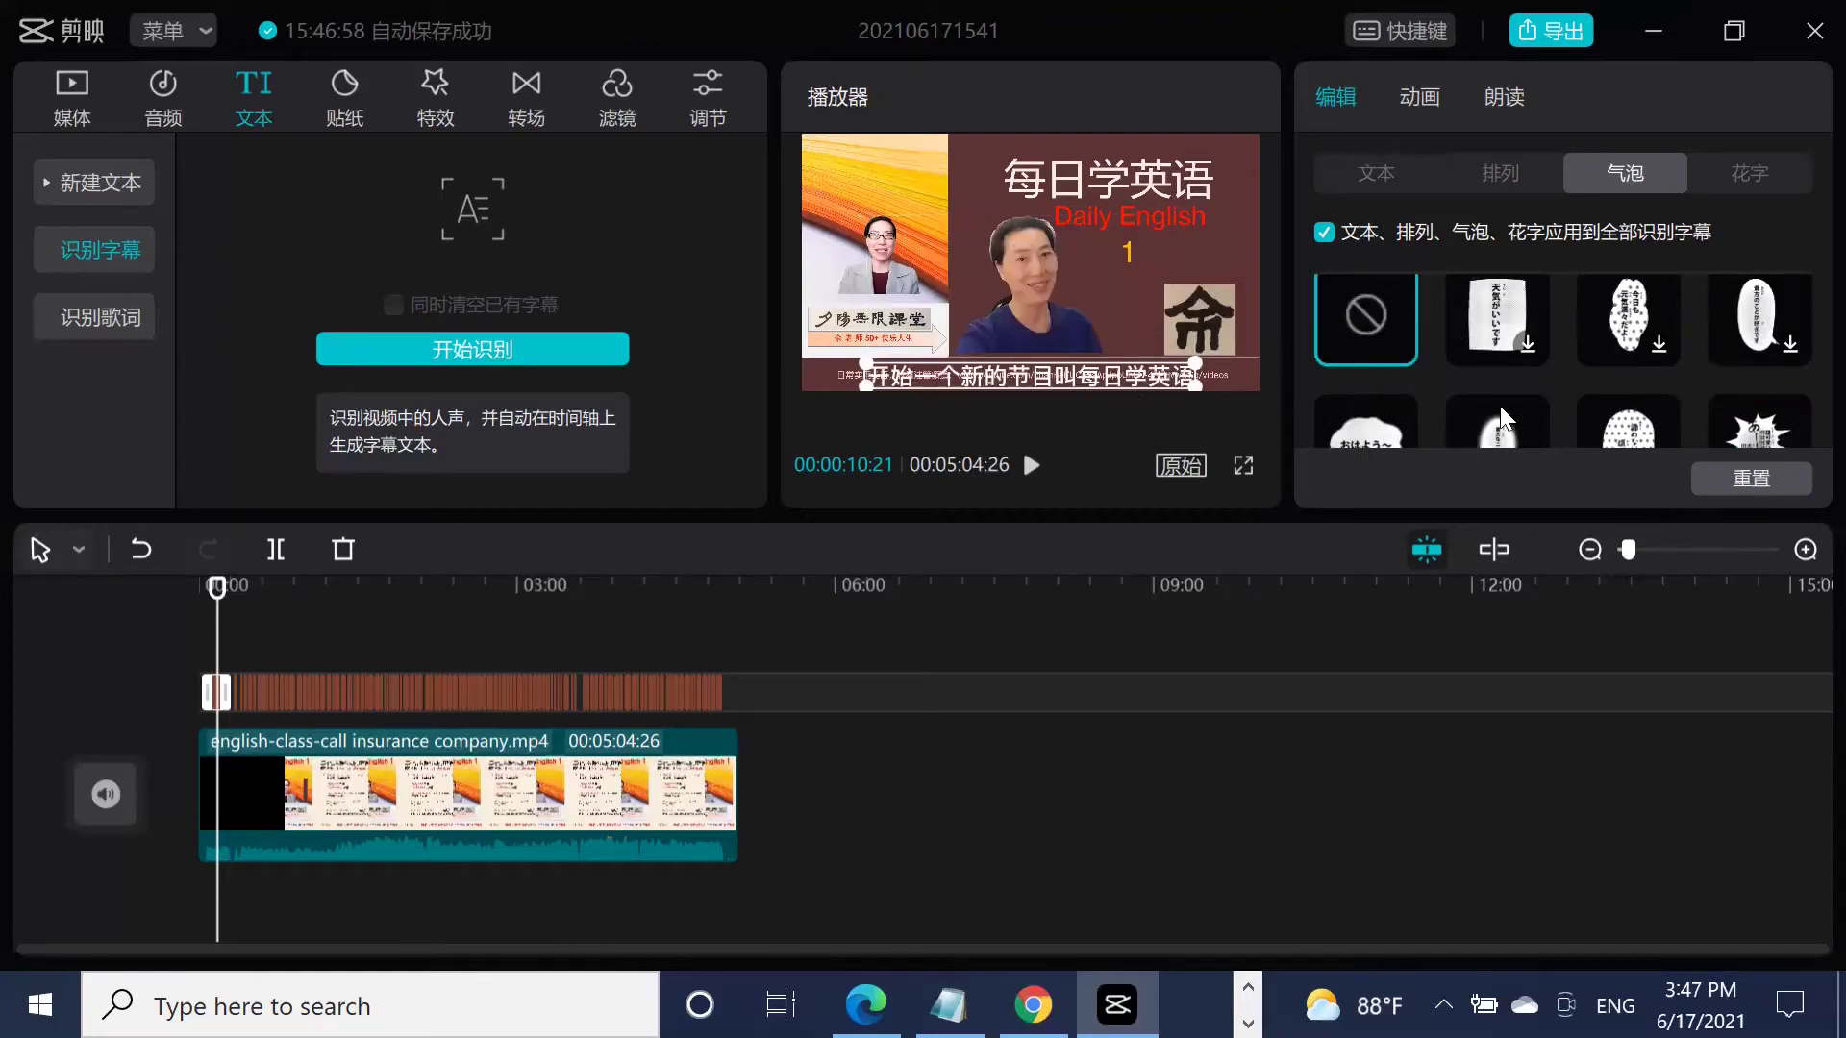
Apply the red fancy-text (花字) style with a white outline to all recognized subtitles.
{"action": "left_click", "coordinate": [1756, 176]}
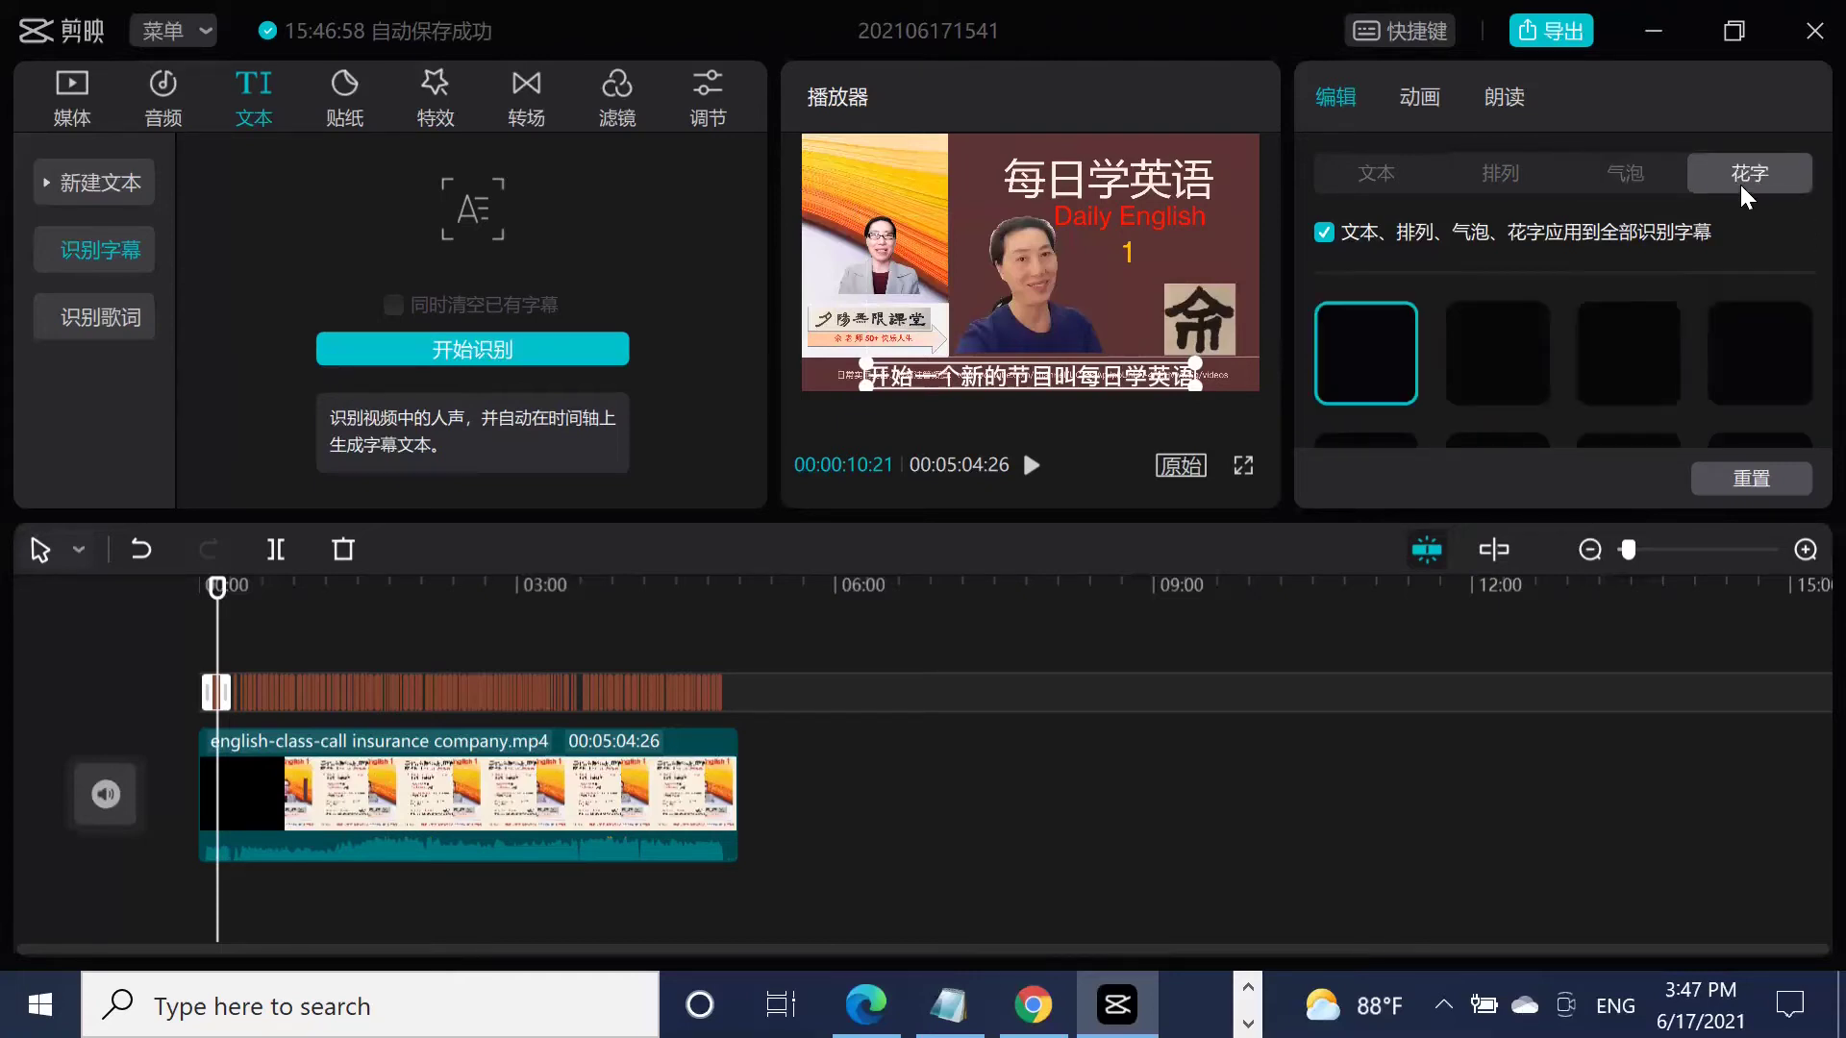
{"action": "scroll", "coordinate": [1481, 330], "scroll_direction": "down", "scroll_amount": 2}
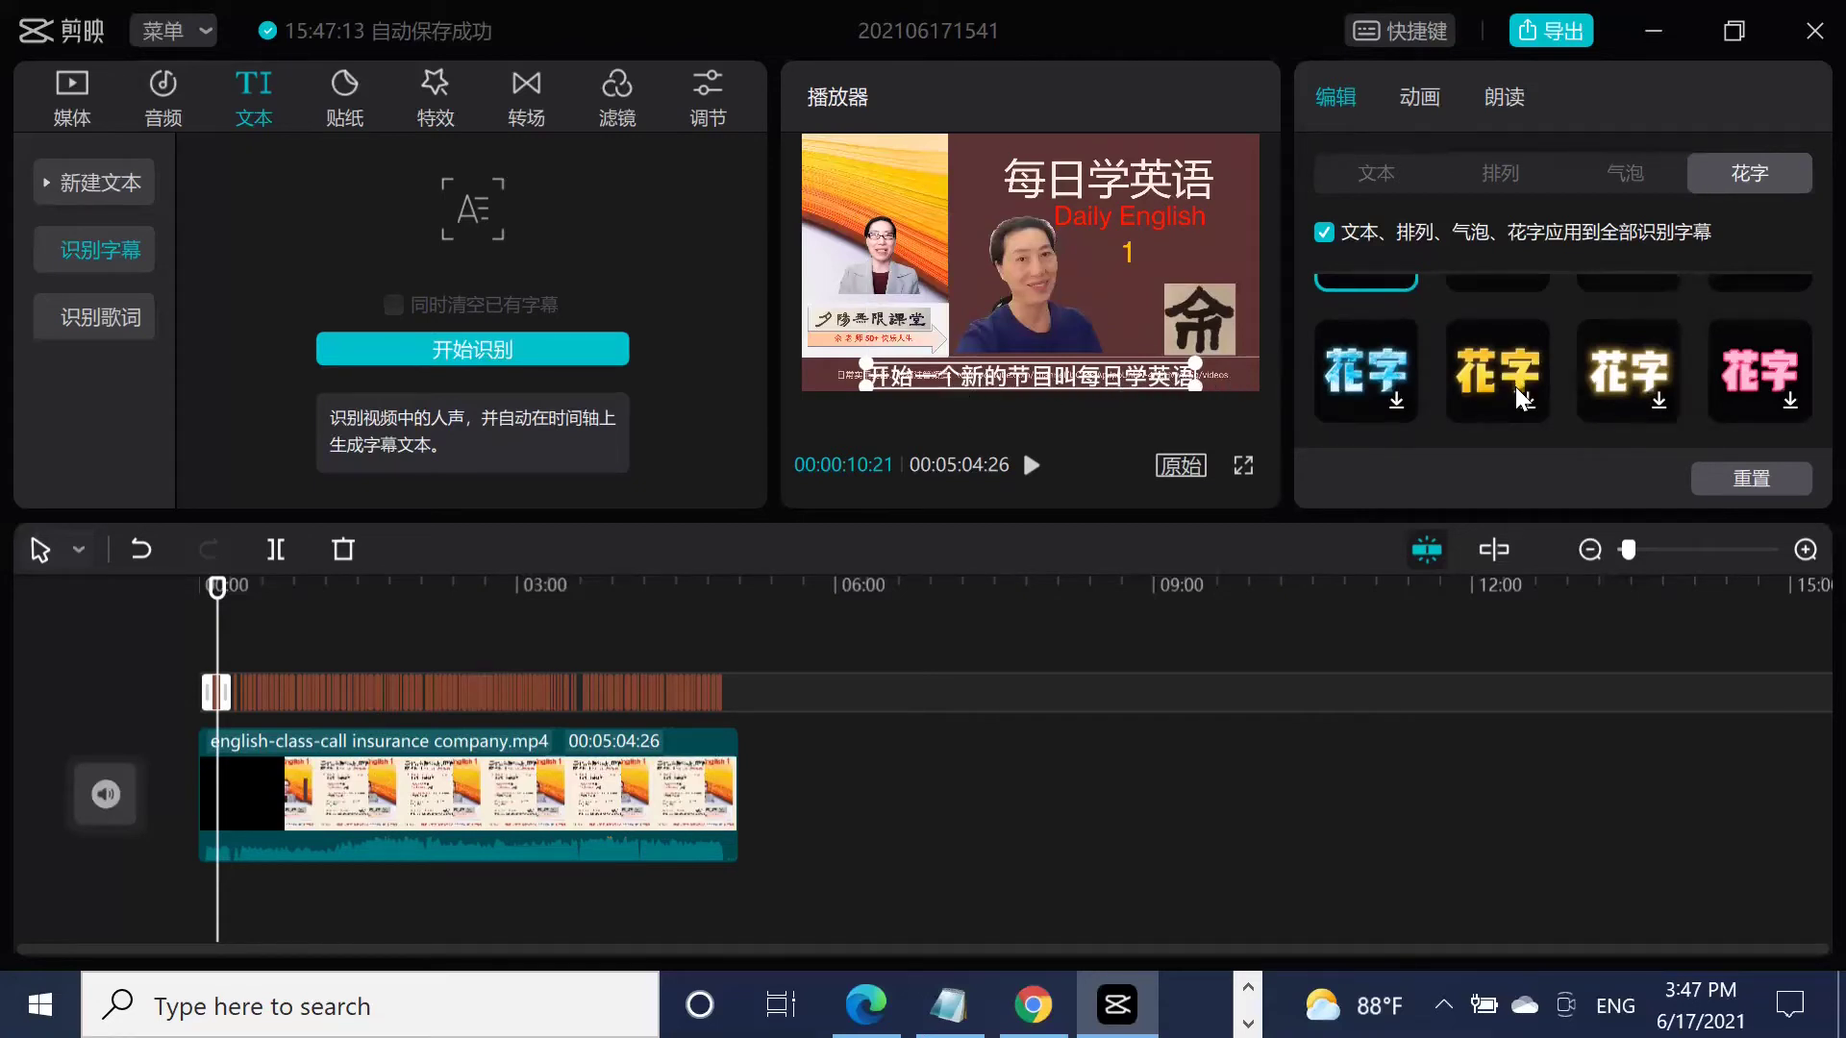
{"action": "scroll", "coordinate": [1515, 386], "scroll_direction": "up", "scroll_amount": 1}
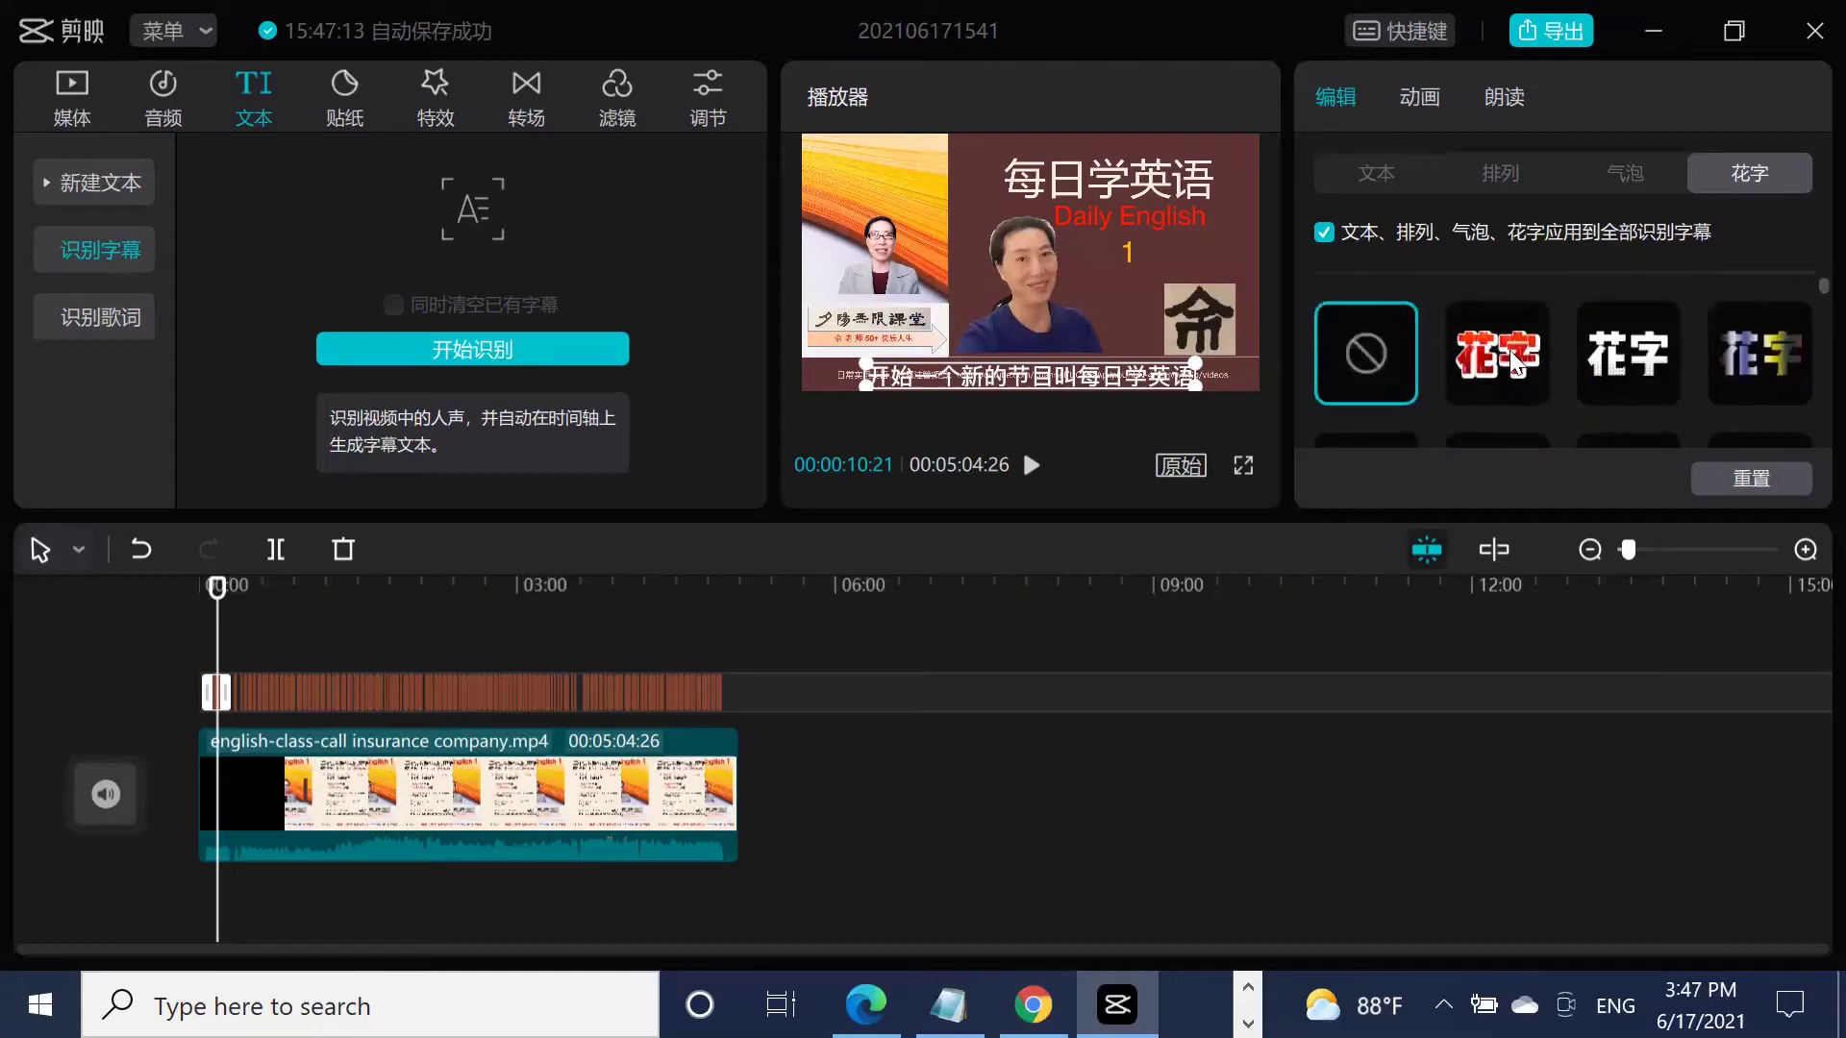
{"action": "left_click", "coordinate": [1509, 350]}
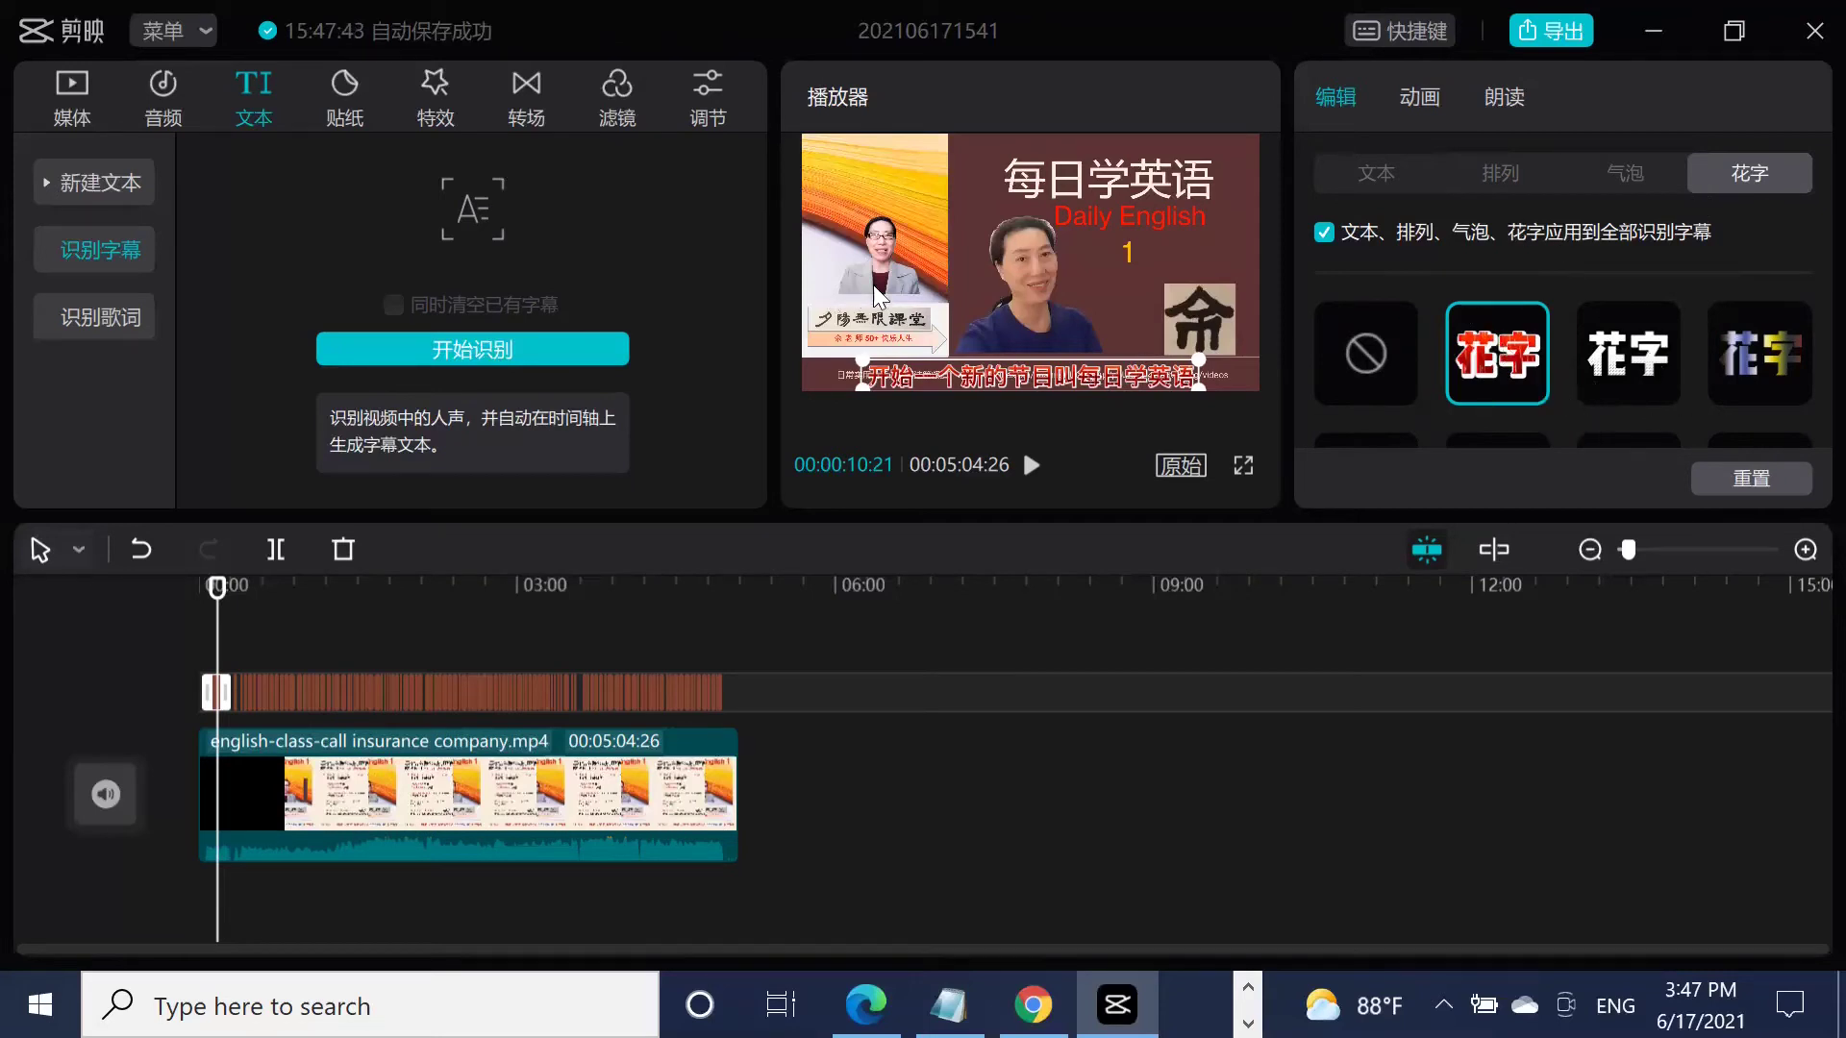
Set the opacity (不透明度) of the main video clip to 86%.
{"action": "left_click", "coordinate": [984, 281]}
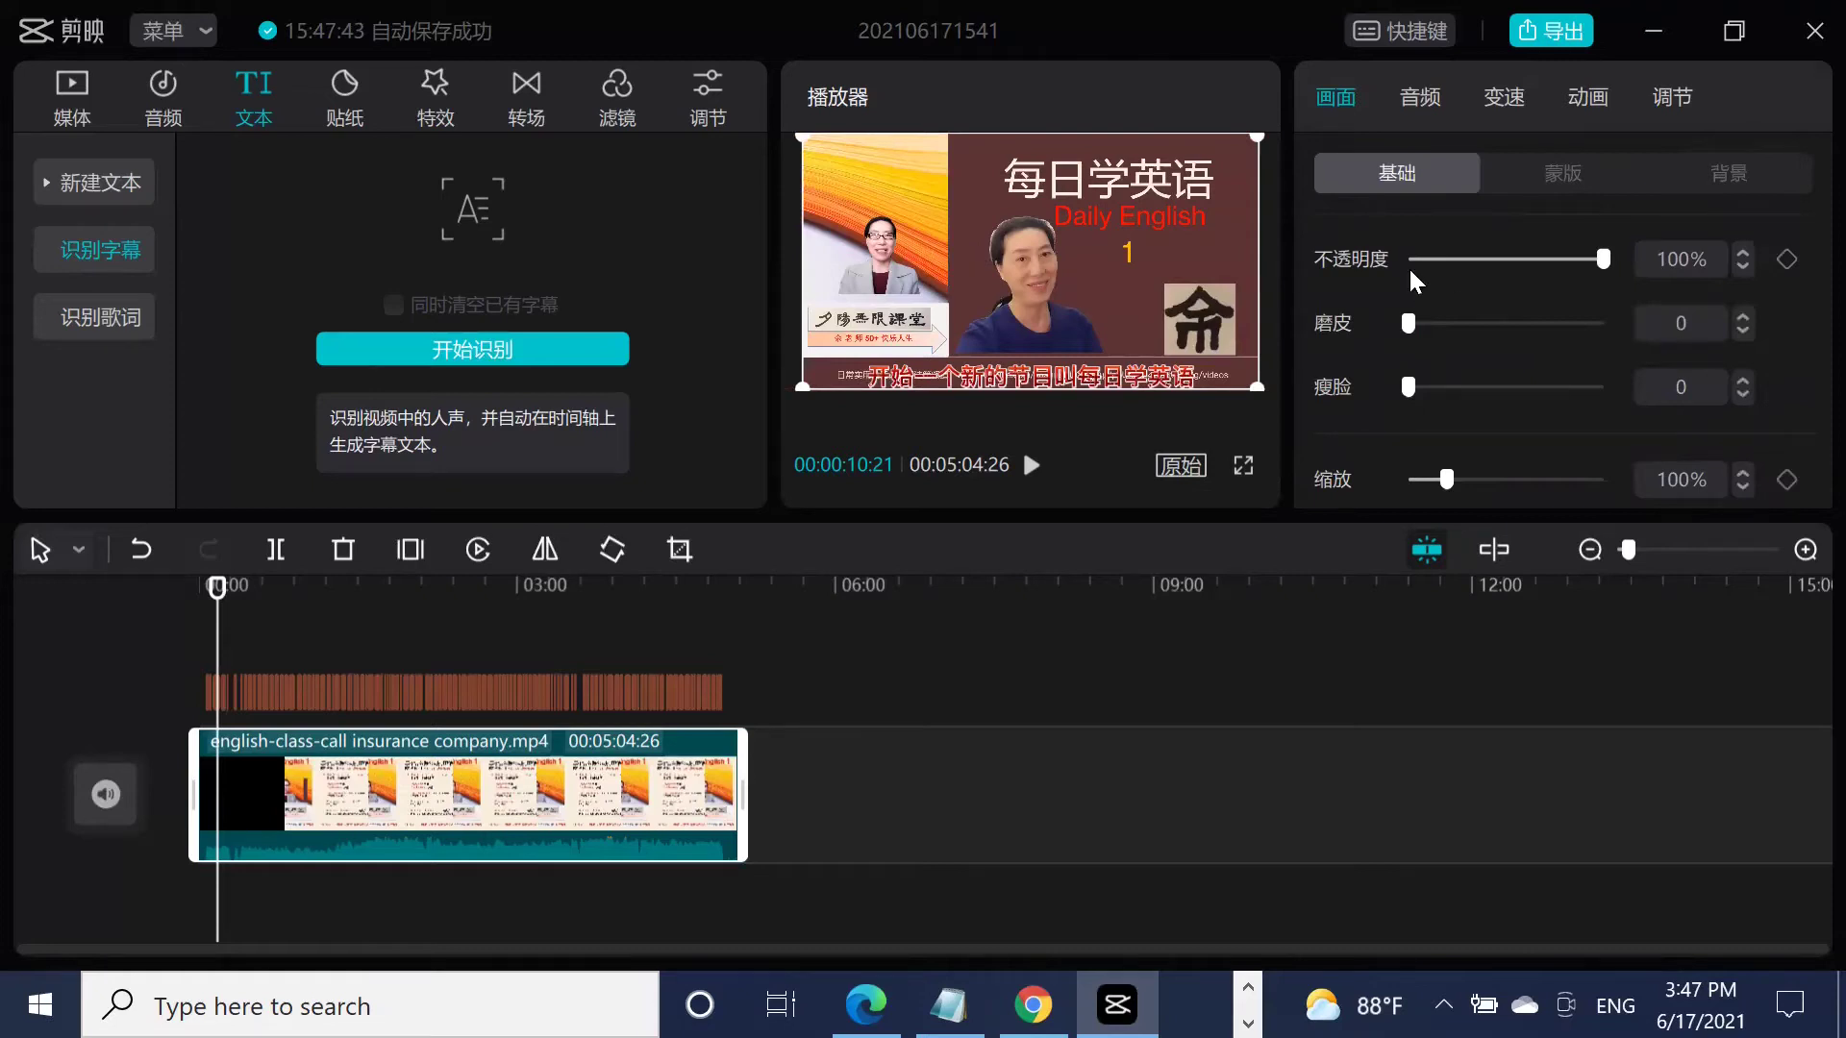
{"action": "mouse_move", "coordinate": [1597, 266]}
{"action": "left_mouse_down"}
{"action": "mouse_move", "coordinate": [1492, 273]}
{"action": "mouse_move", "coordinate": [1581, 274]}
{"action": "left_mouse_up"}
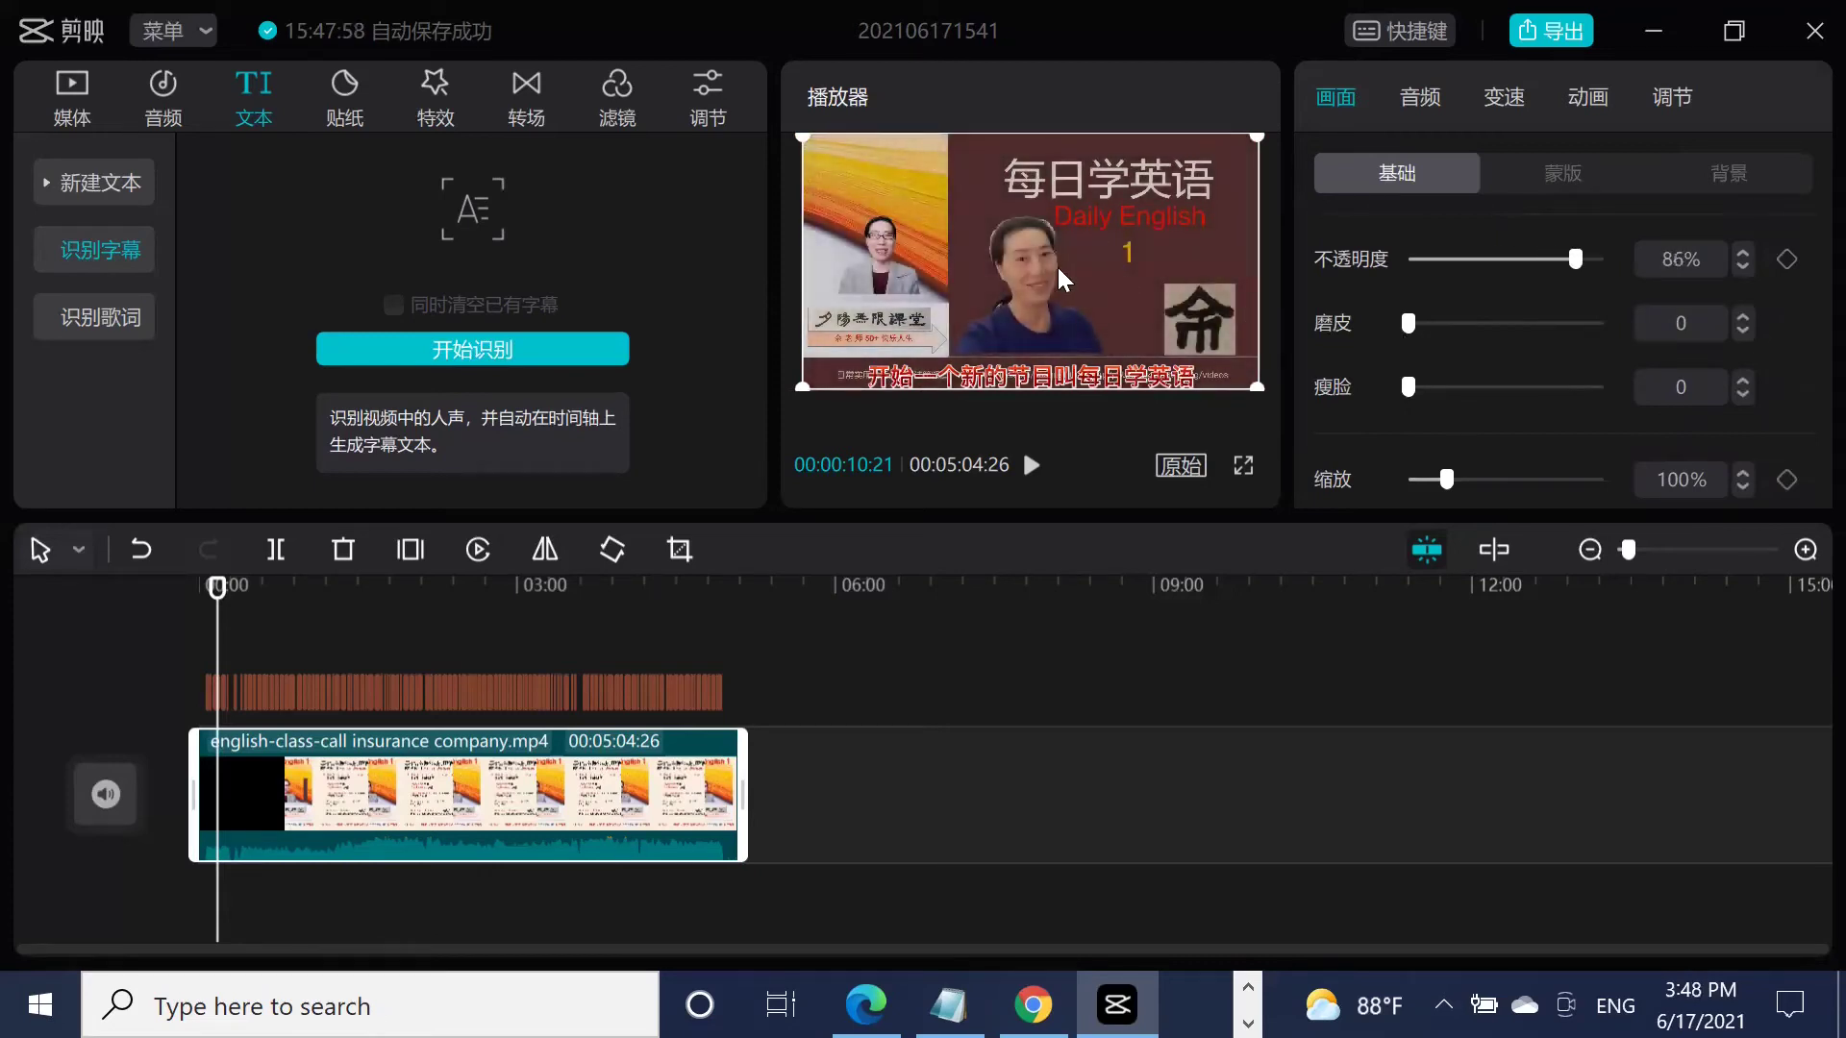
Set the main video clip's skin smoothing (磨皮) to 20.
{"action": "left_click_drag", "start_coordinate": [1409, 322], "coordinate": [1448, 332]}
{"action": "scroll", "coordinate": [1518, 460], "scroll_direction": "down", "scroll_amount": 3}
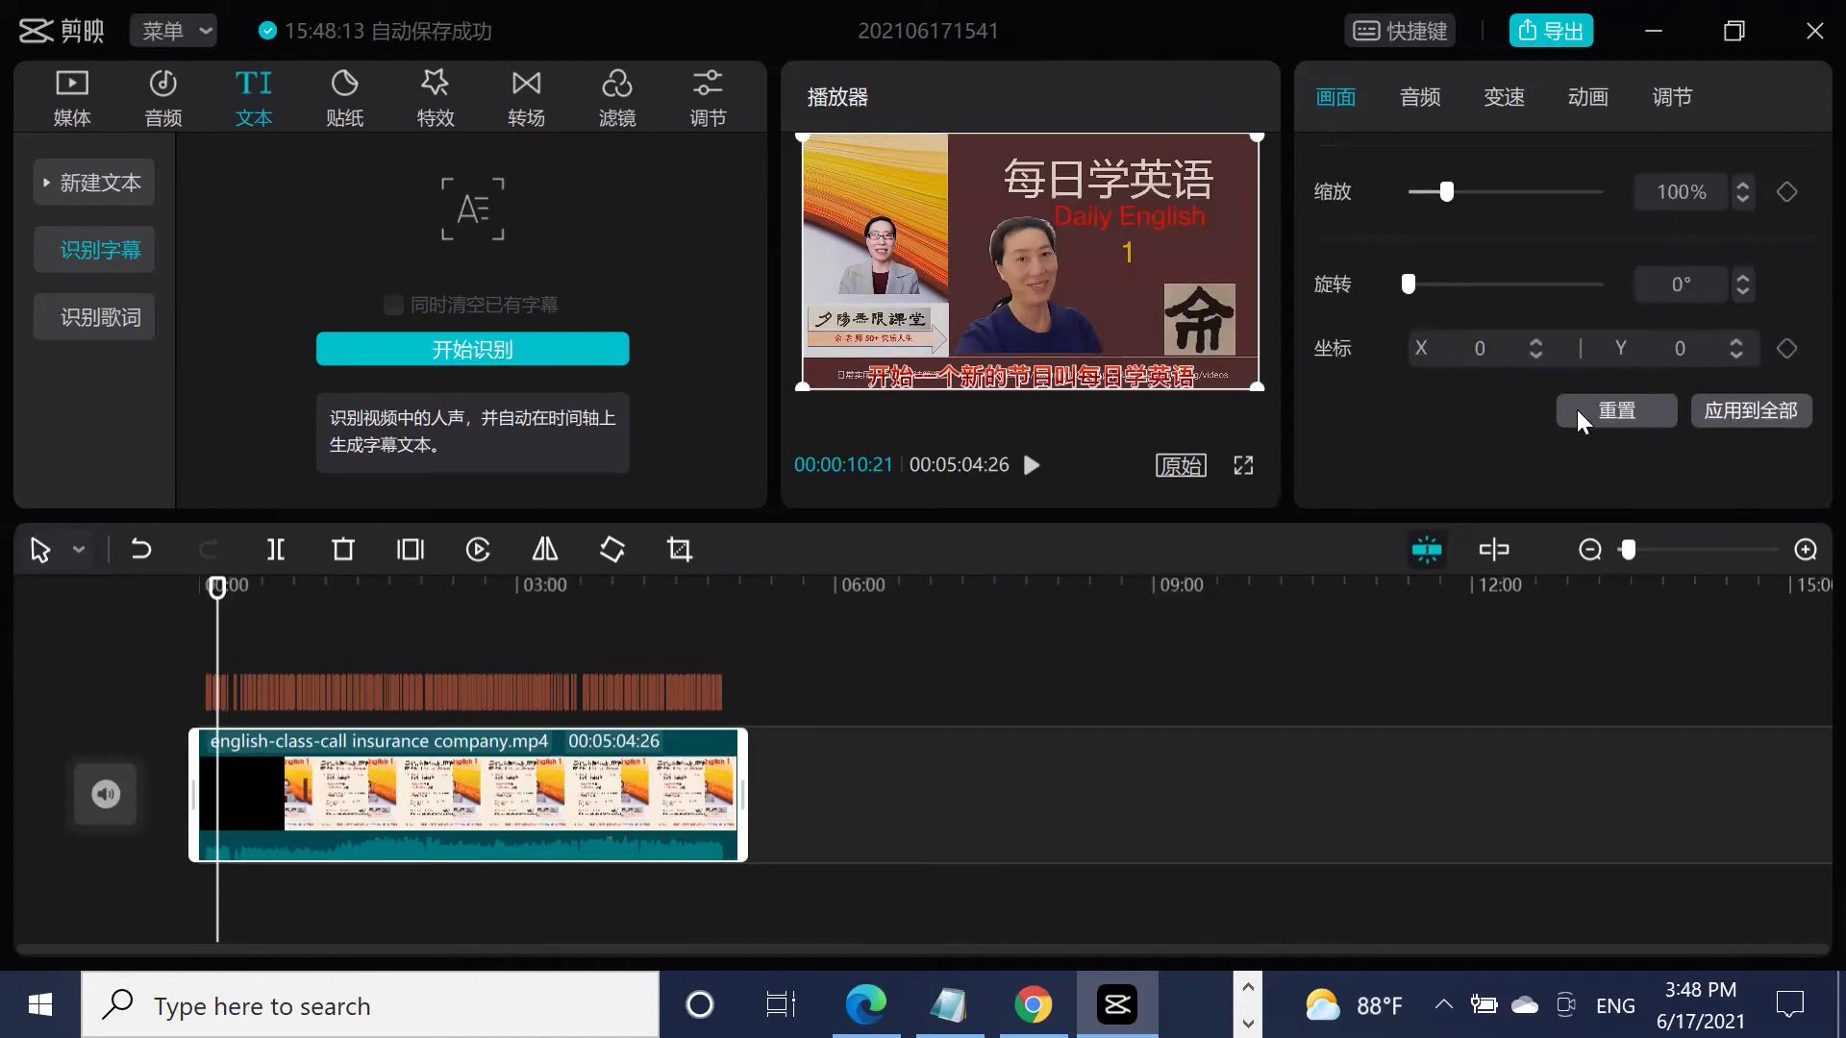
{"action": "scroll", "coordinate": [1506, 420], "scroll_direction": "up", "scroll_amount": 3}
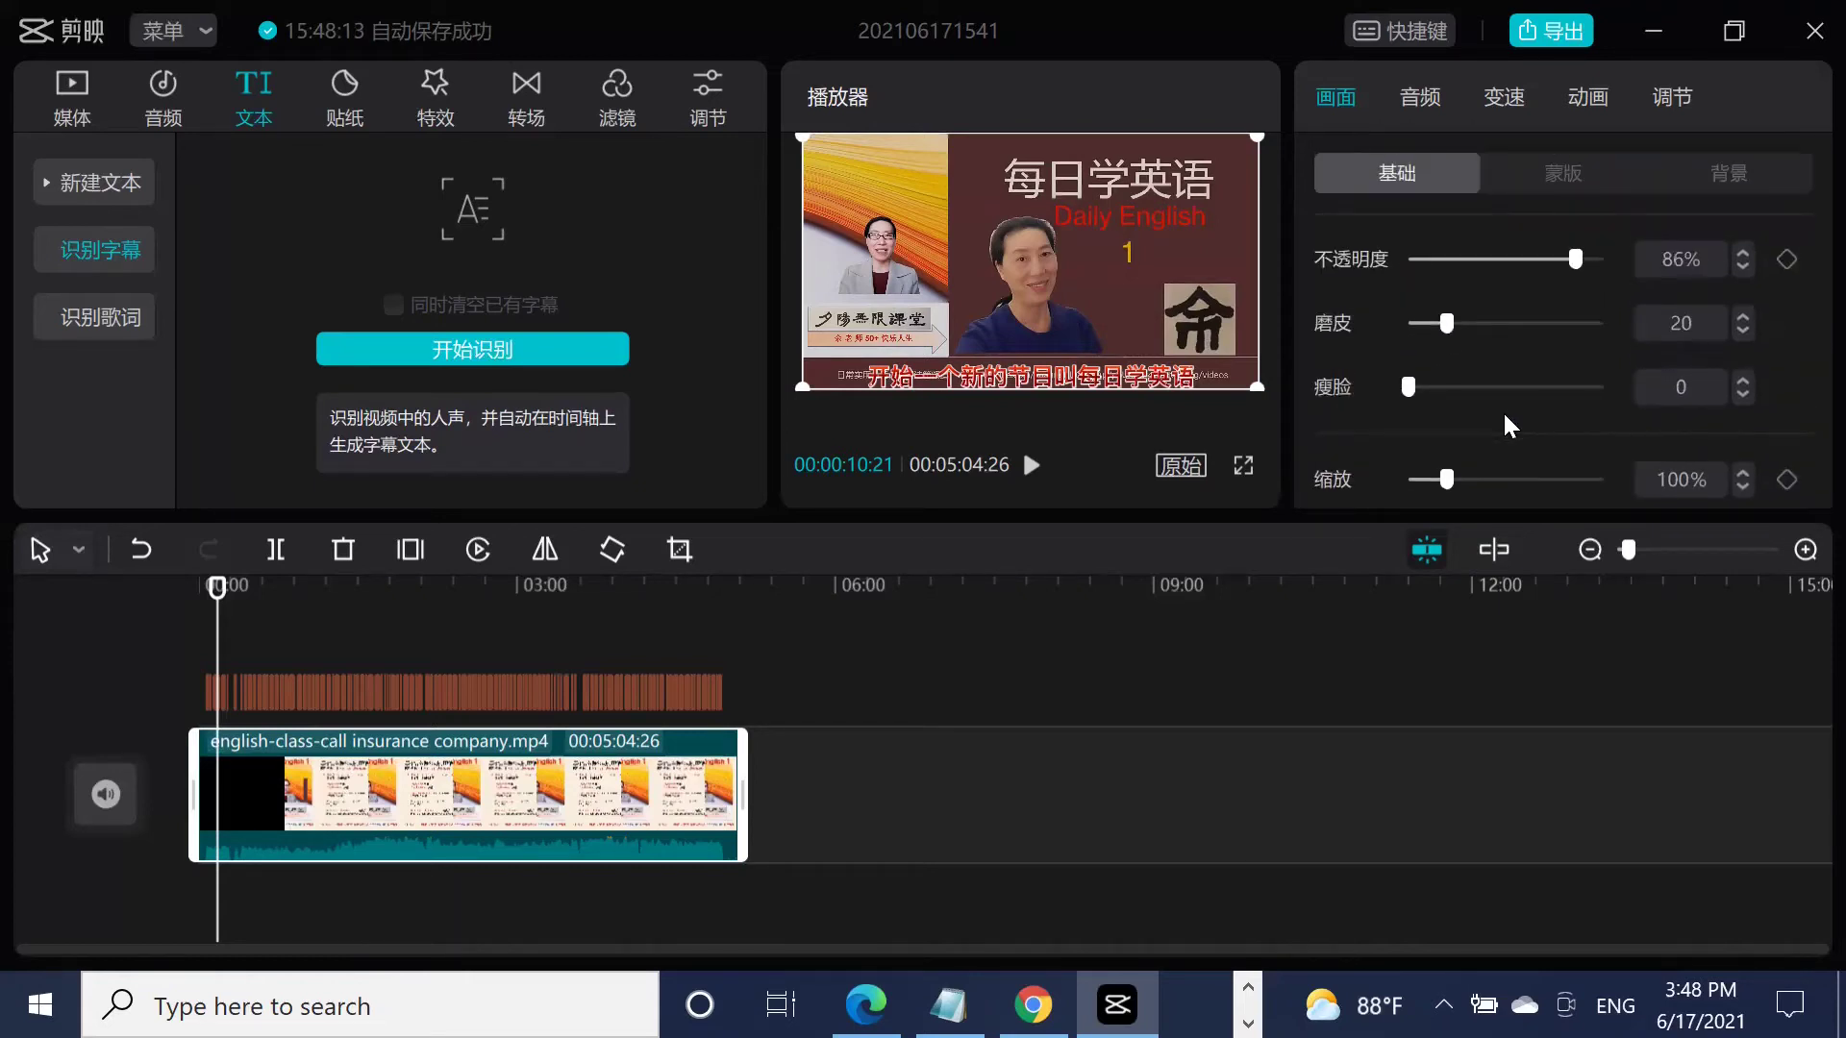
Look at the clip's background (背景) and mask (蒙版) options, and raise its audio volume (音量) to 7.9 dB.
{"action": "left_click", "coordinate": [1712, 183]}
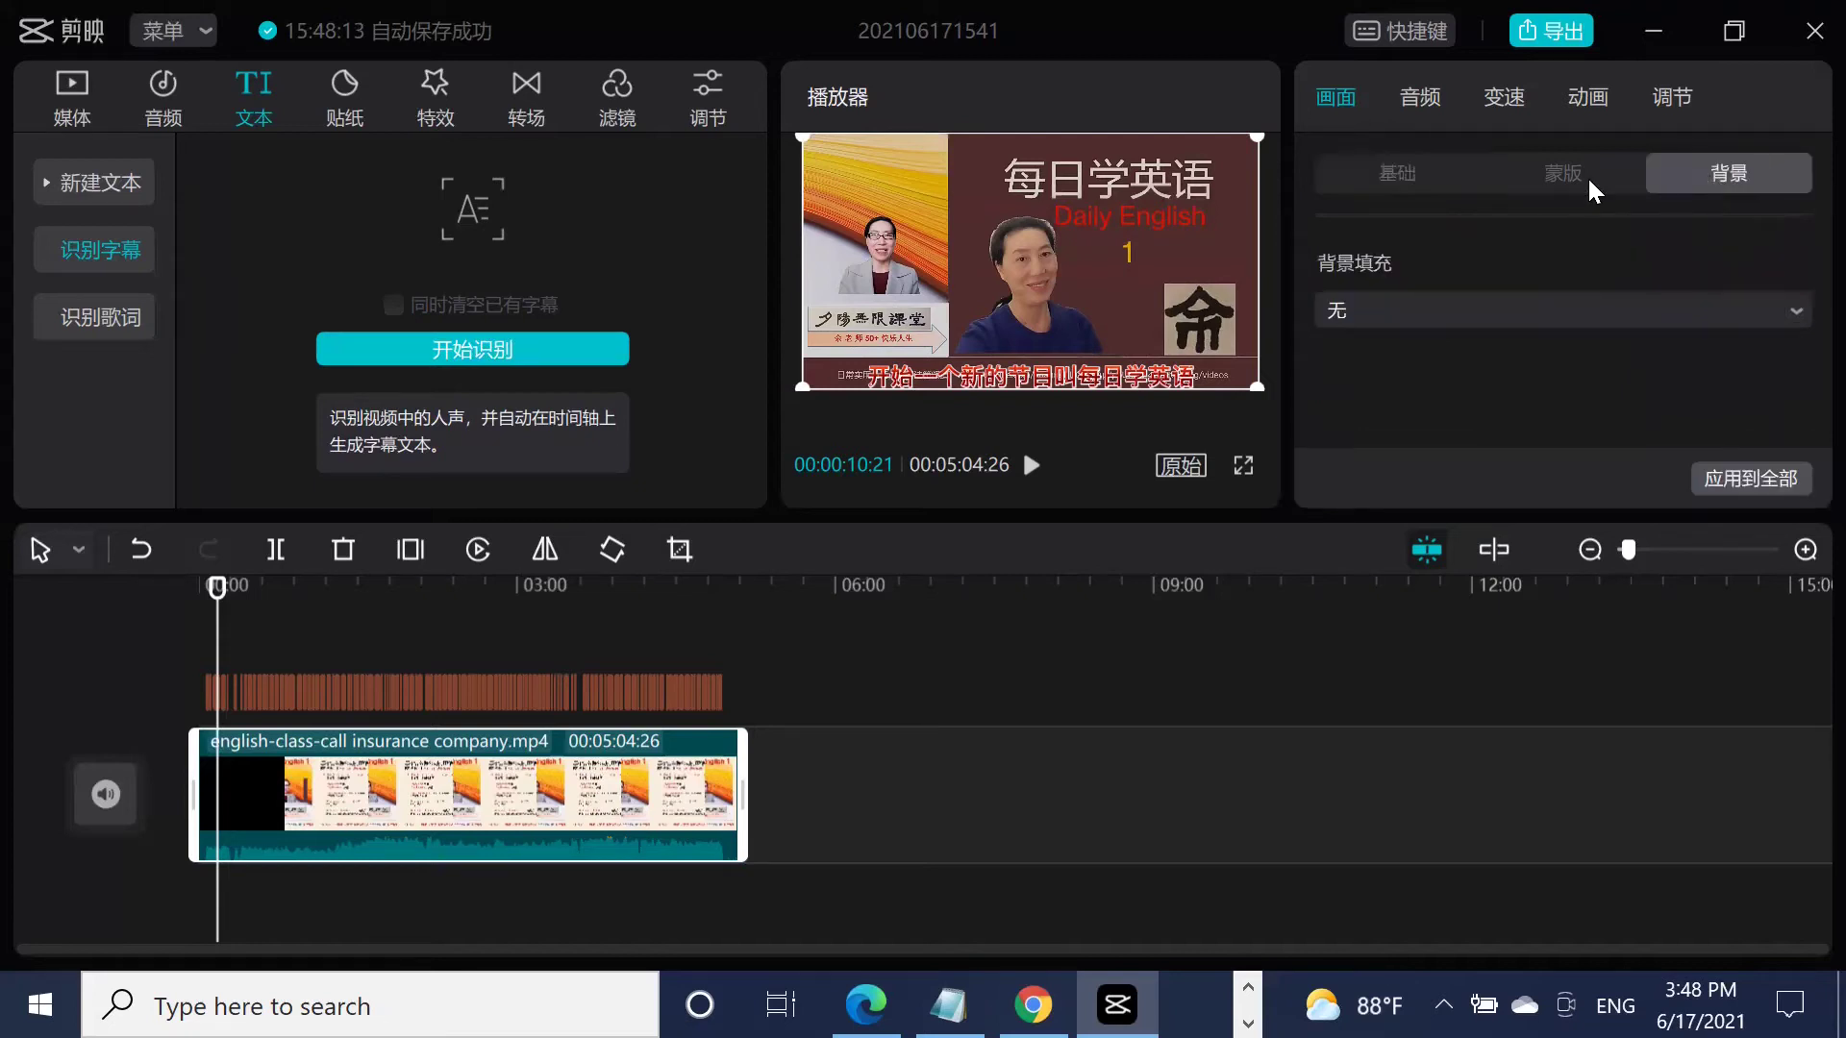
{"action": "left_click", "coordinate": [1588, 176]}
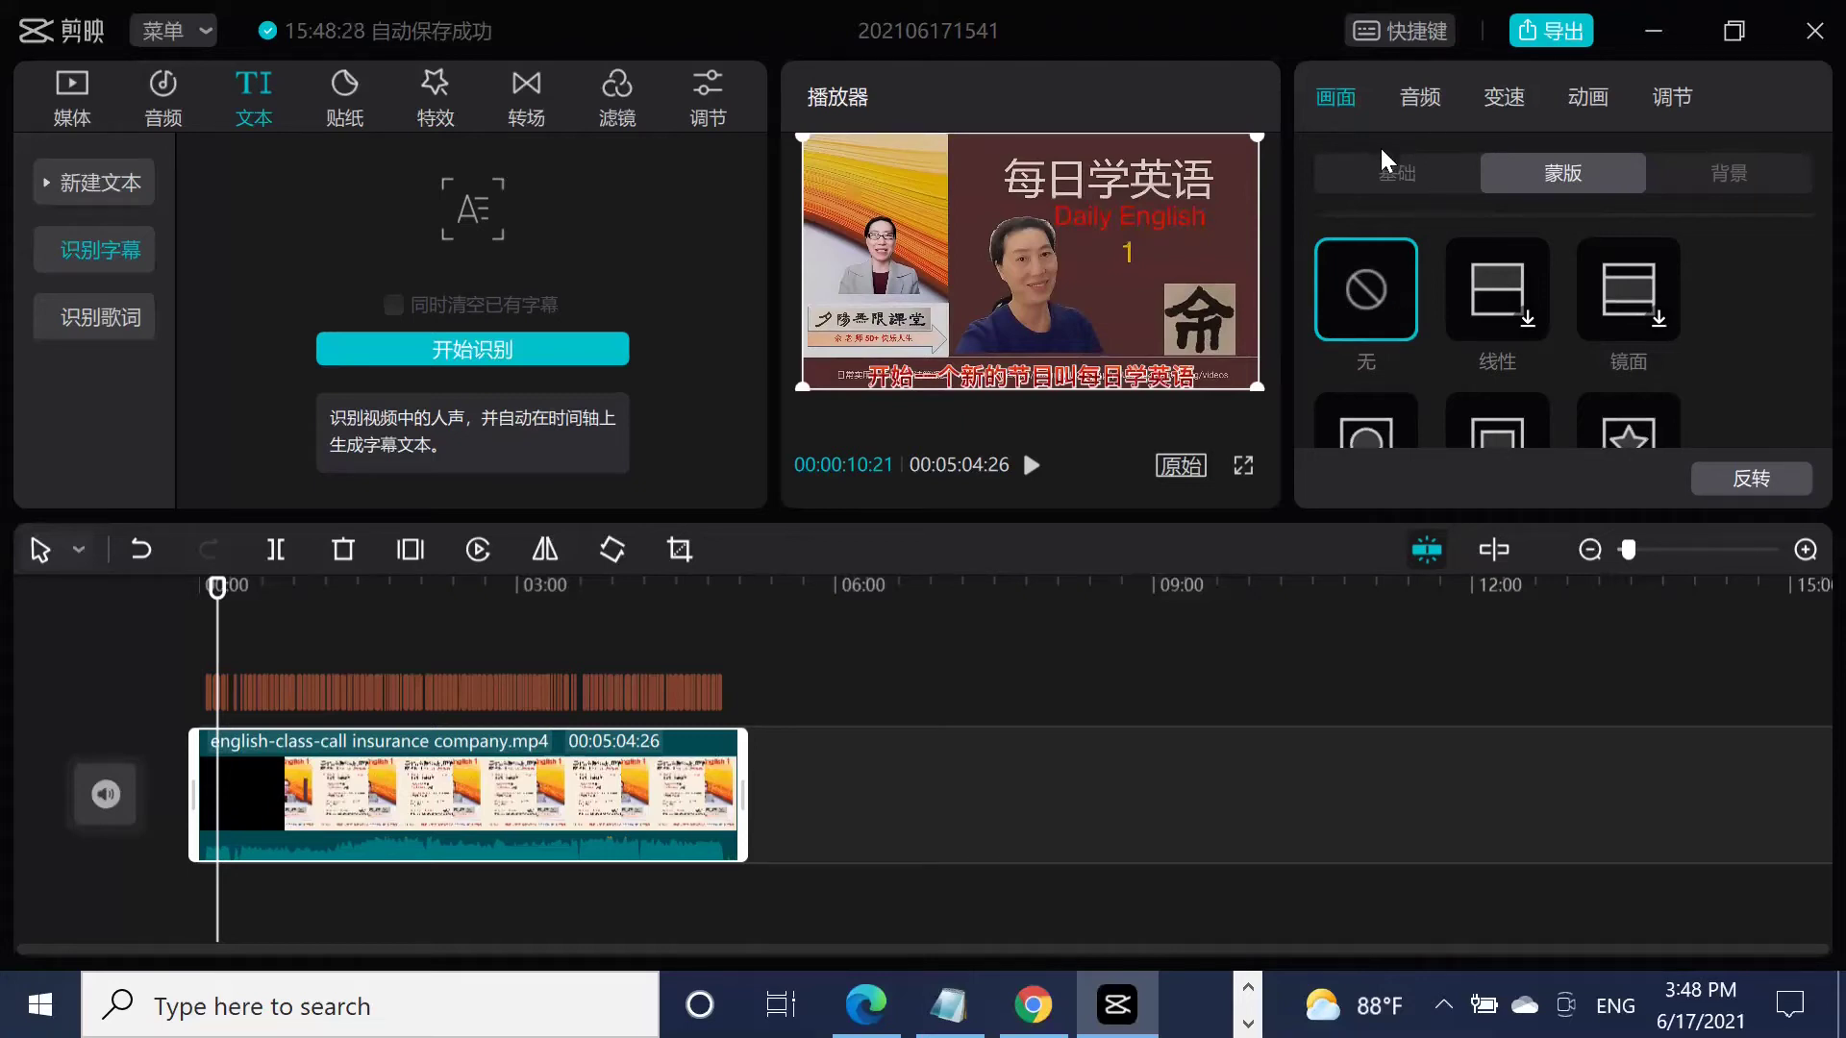
{"action": "left_click", "coordinate": [1421, 98]}
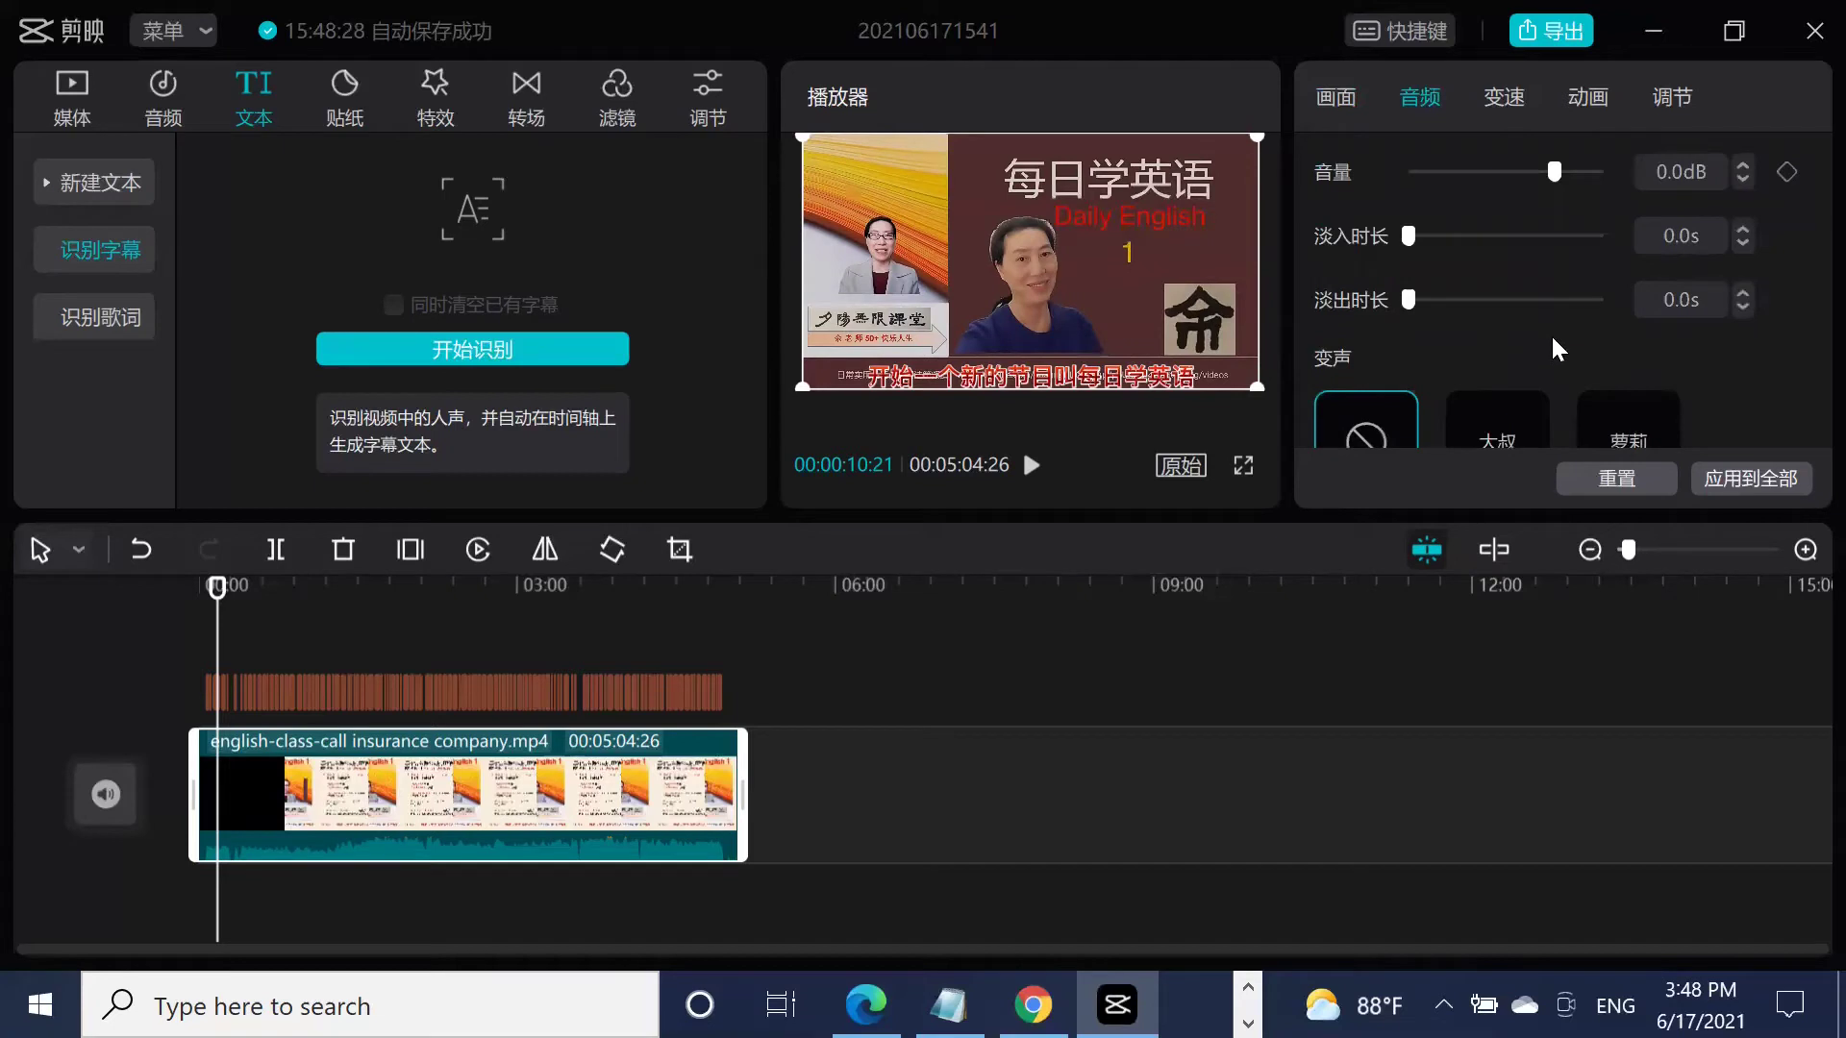
{"action": "left_click_drag", "start_coordinate": [1556, 179], "coordinate": [1574, 179]}
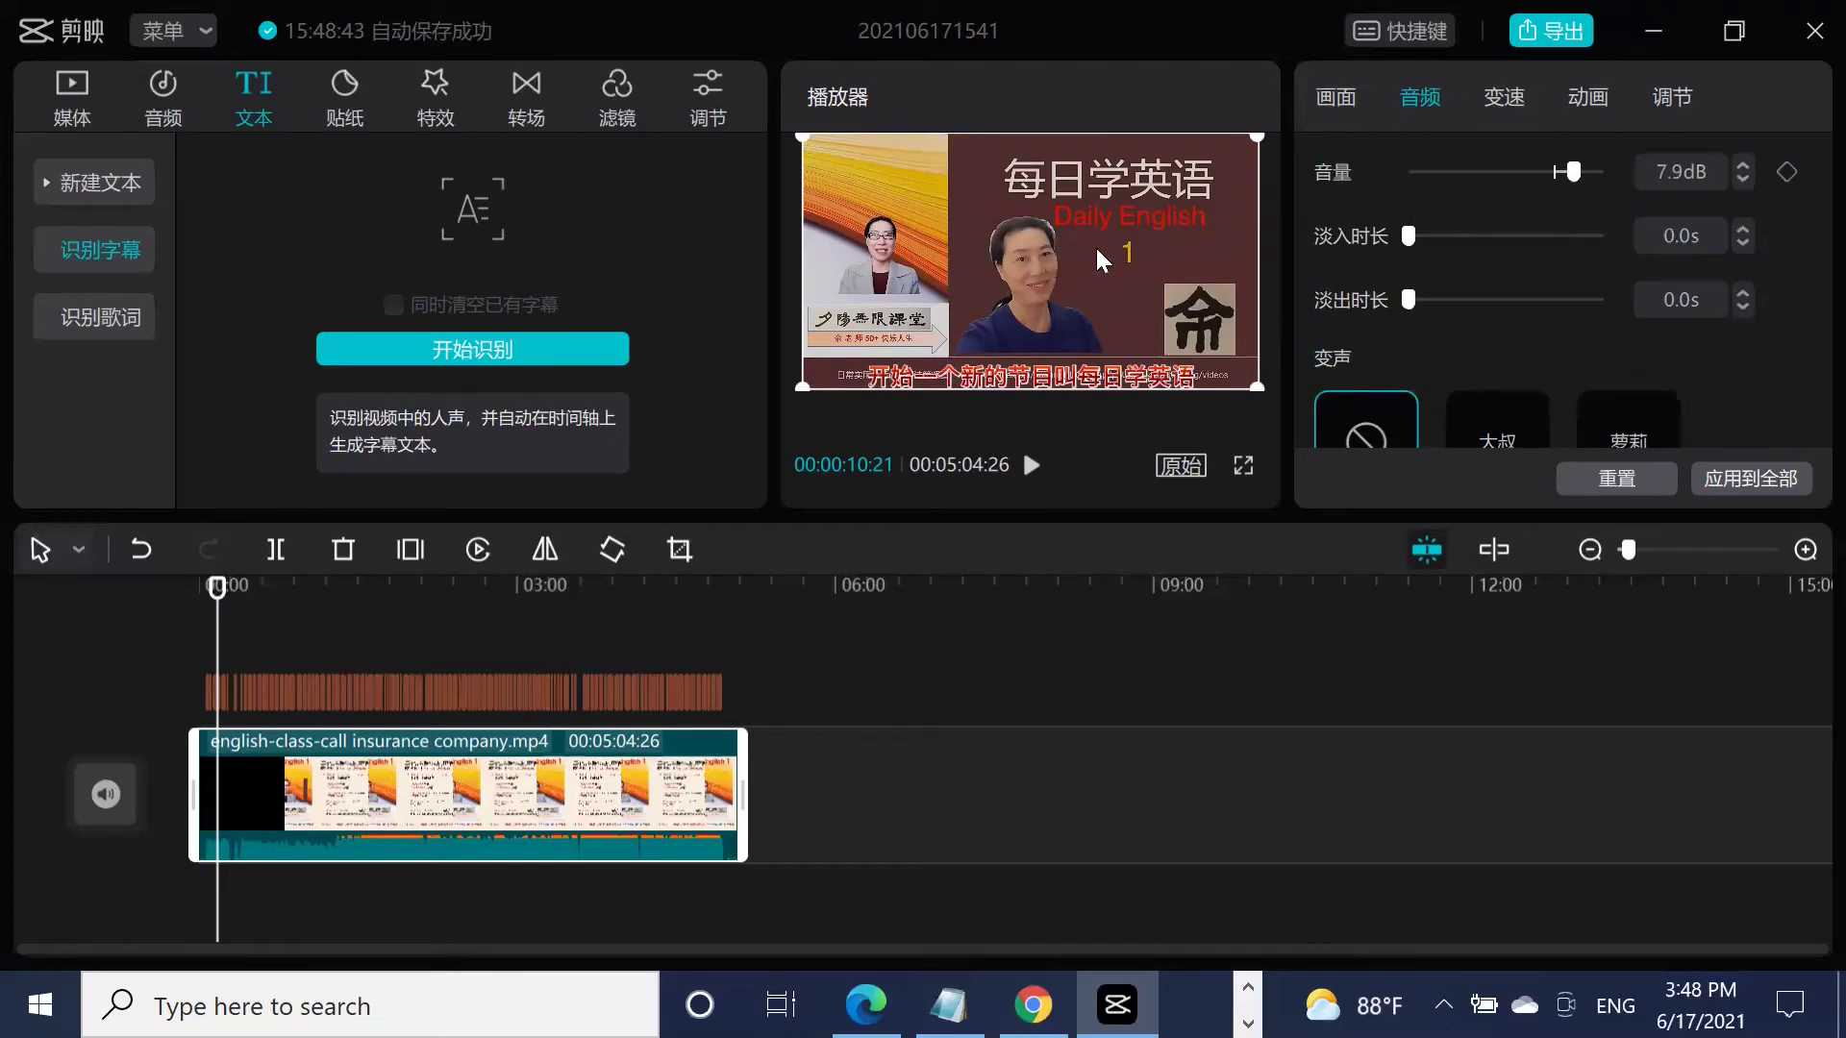
Play the video to about 00:00:26 and replace 引入 with "Enroll" in the subtitle 在引入了我们的.
{"action": "left_click", "coordinate": [1076, 373]}
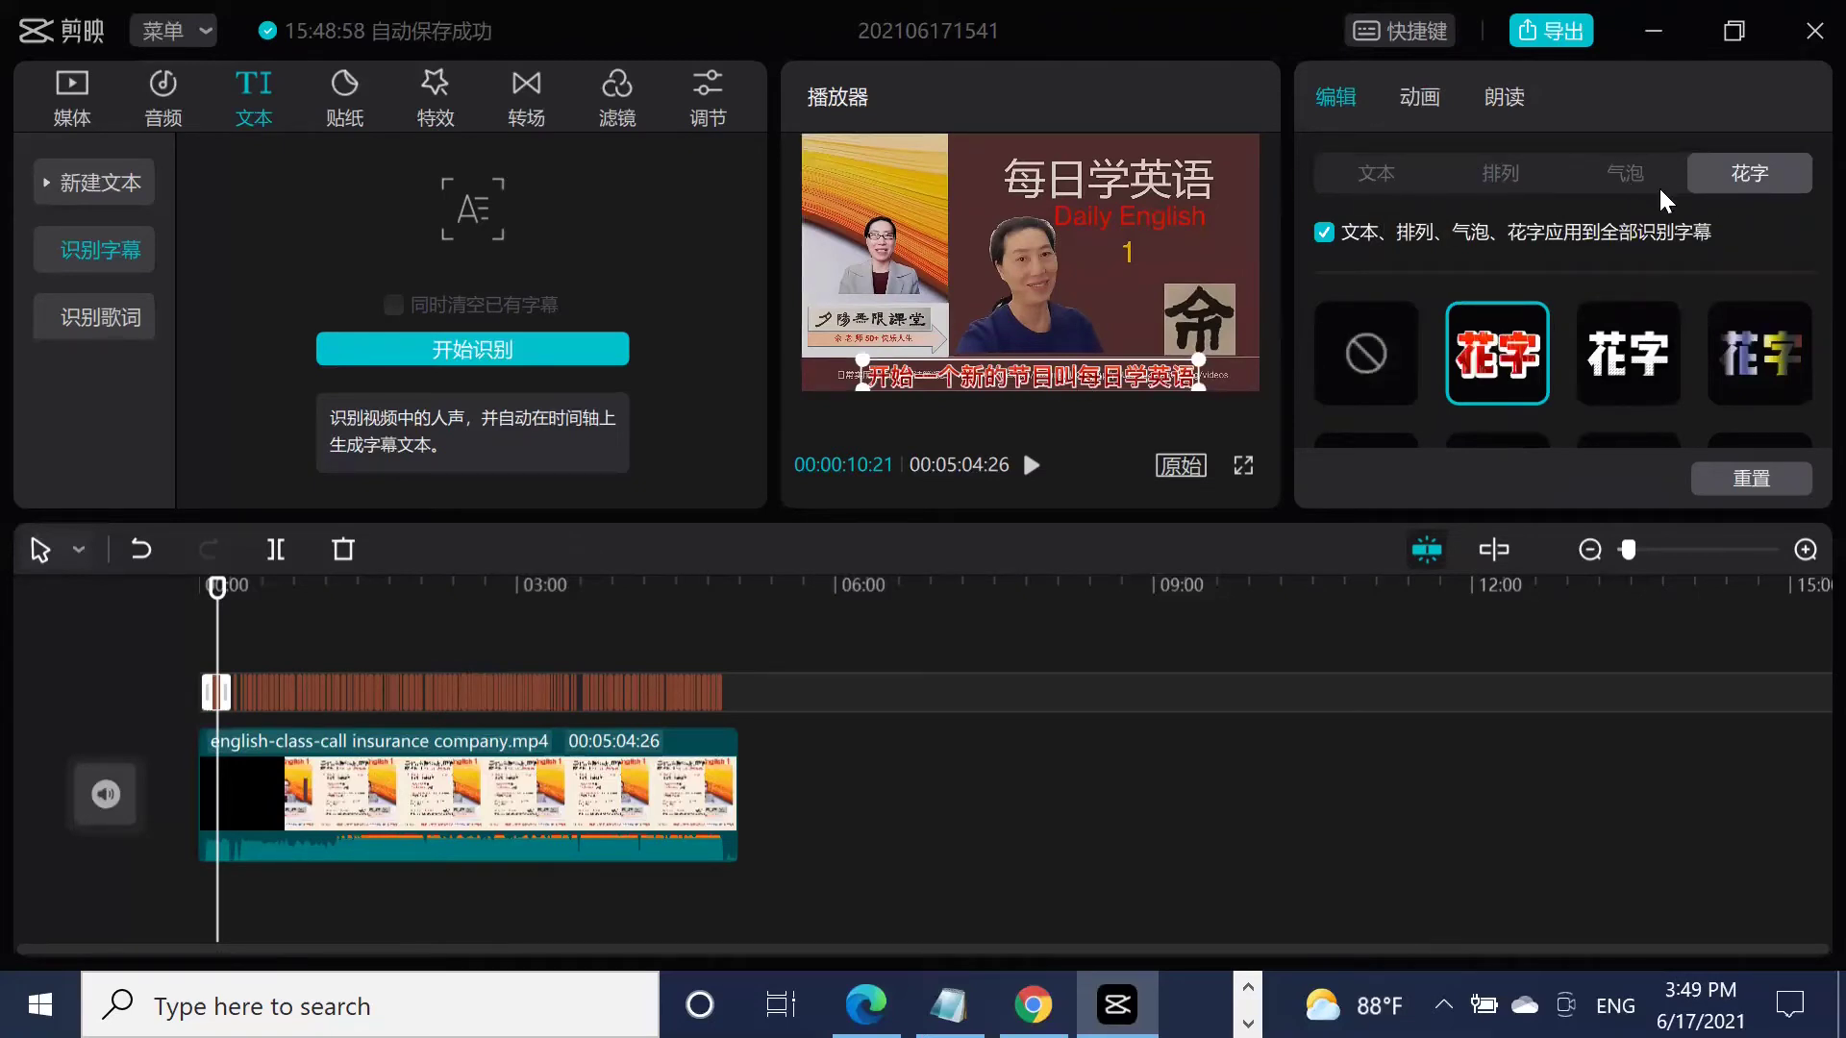
{"action": "left_click", "coordinate": [1030, 468]}
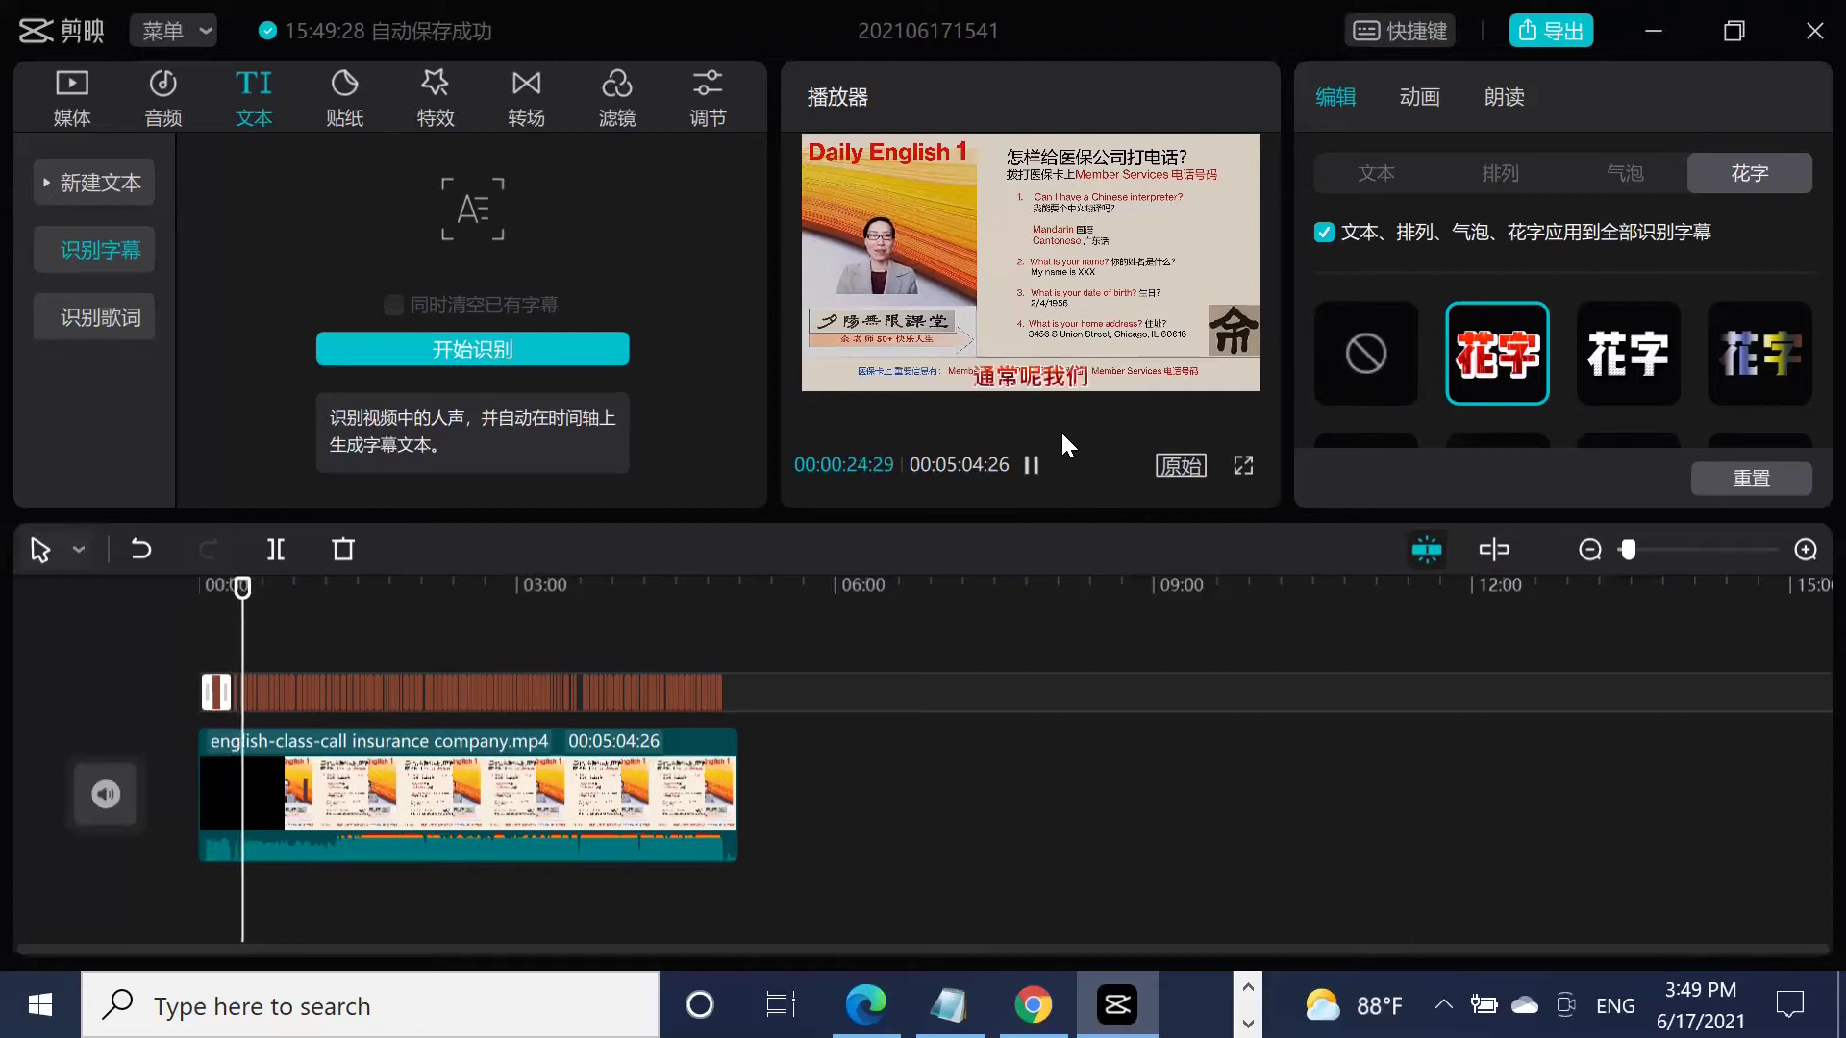
{"action": "left_click", "coordinate": [1011, 374]}
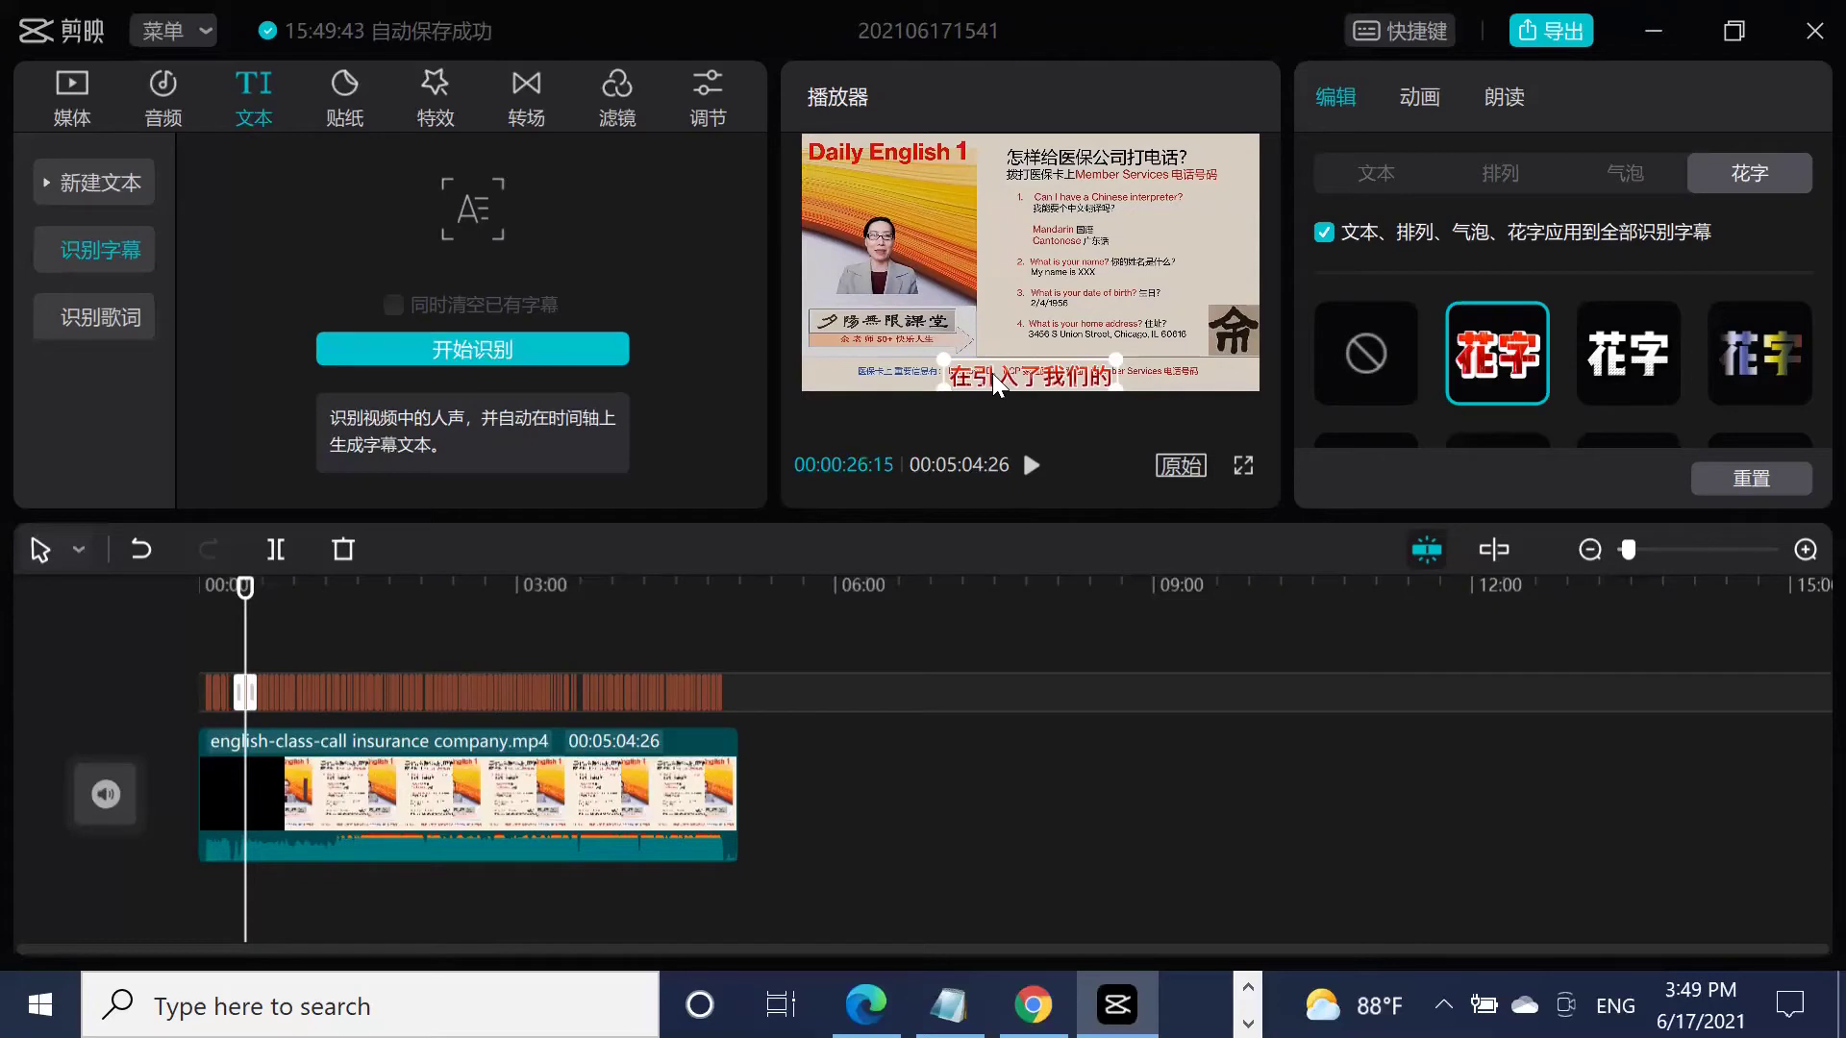
{"action": "double_click", "coordinate": [992, 373]}
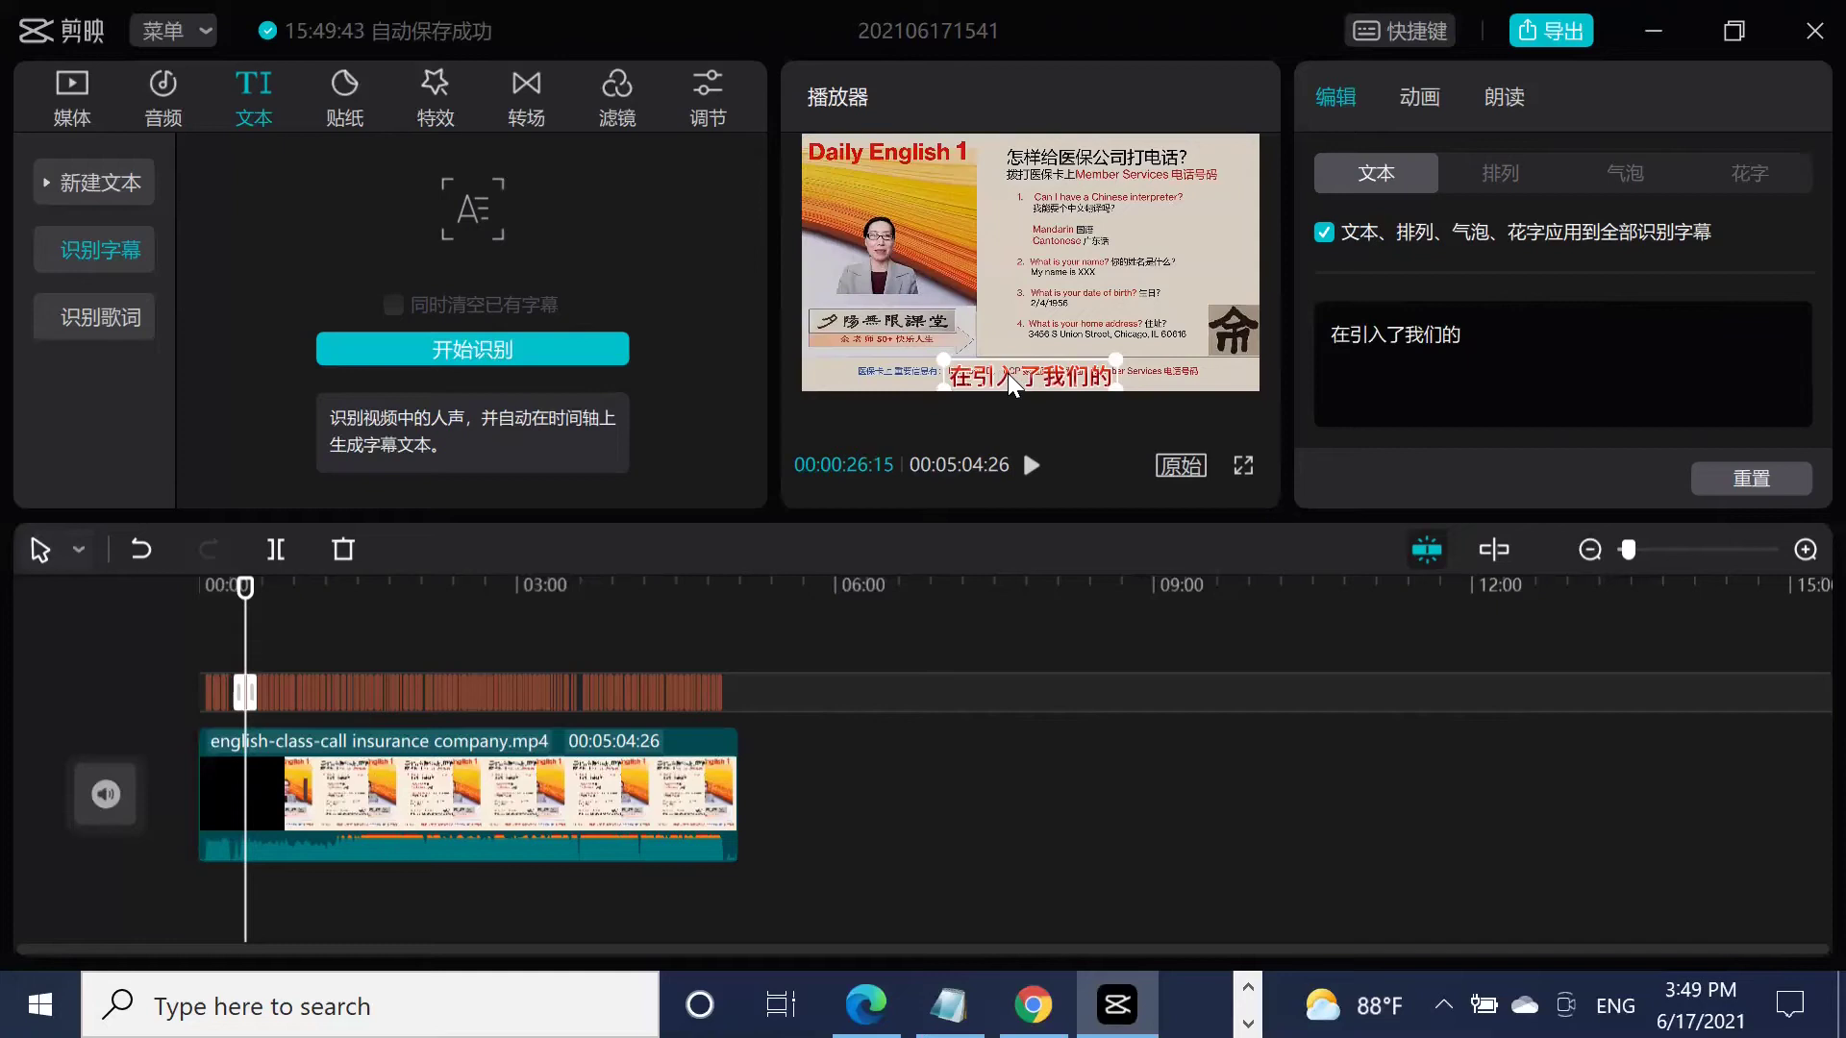
{"action": "left_click", "coordinate": [1390, 327]}
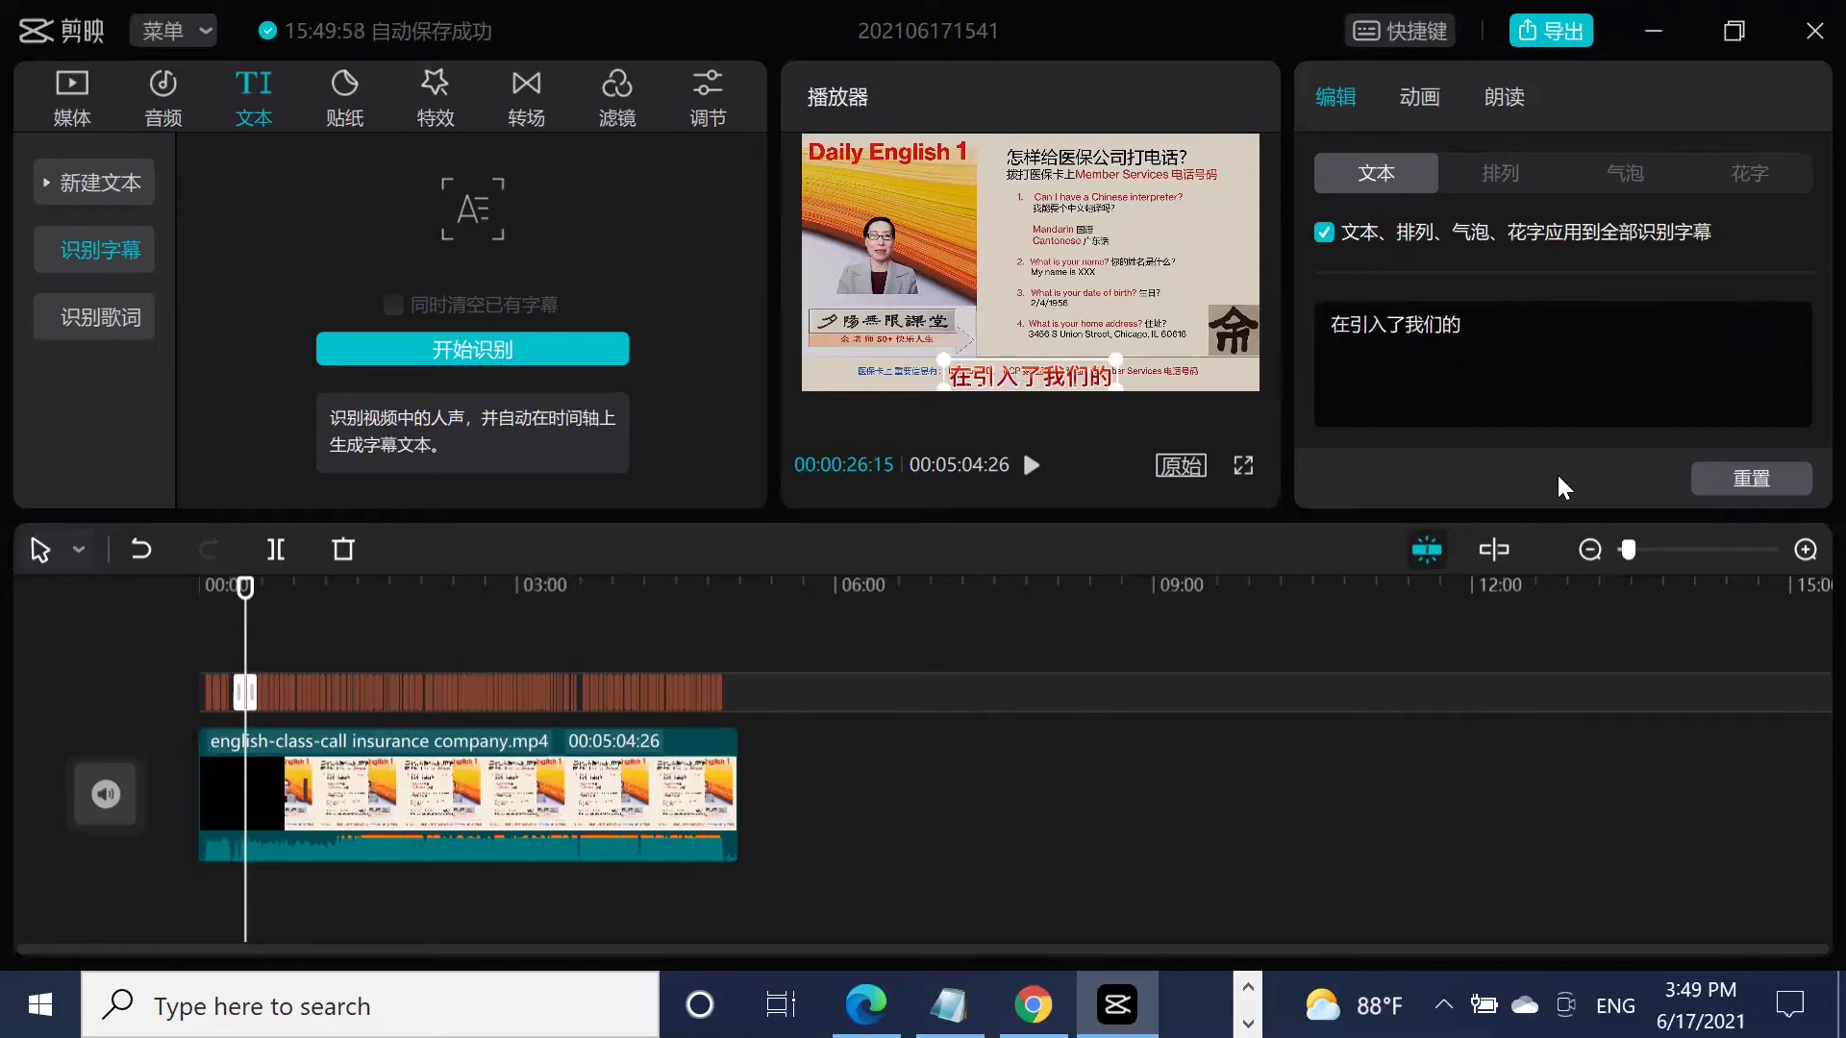
{"action": "key", "text": "BackSpace"}
{"action": "key", "text": "BackSpace"}
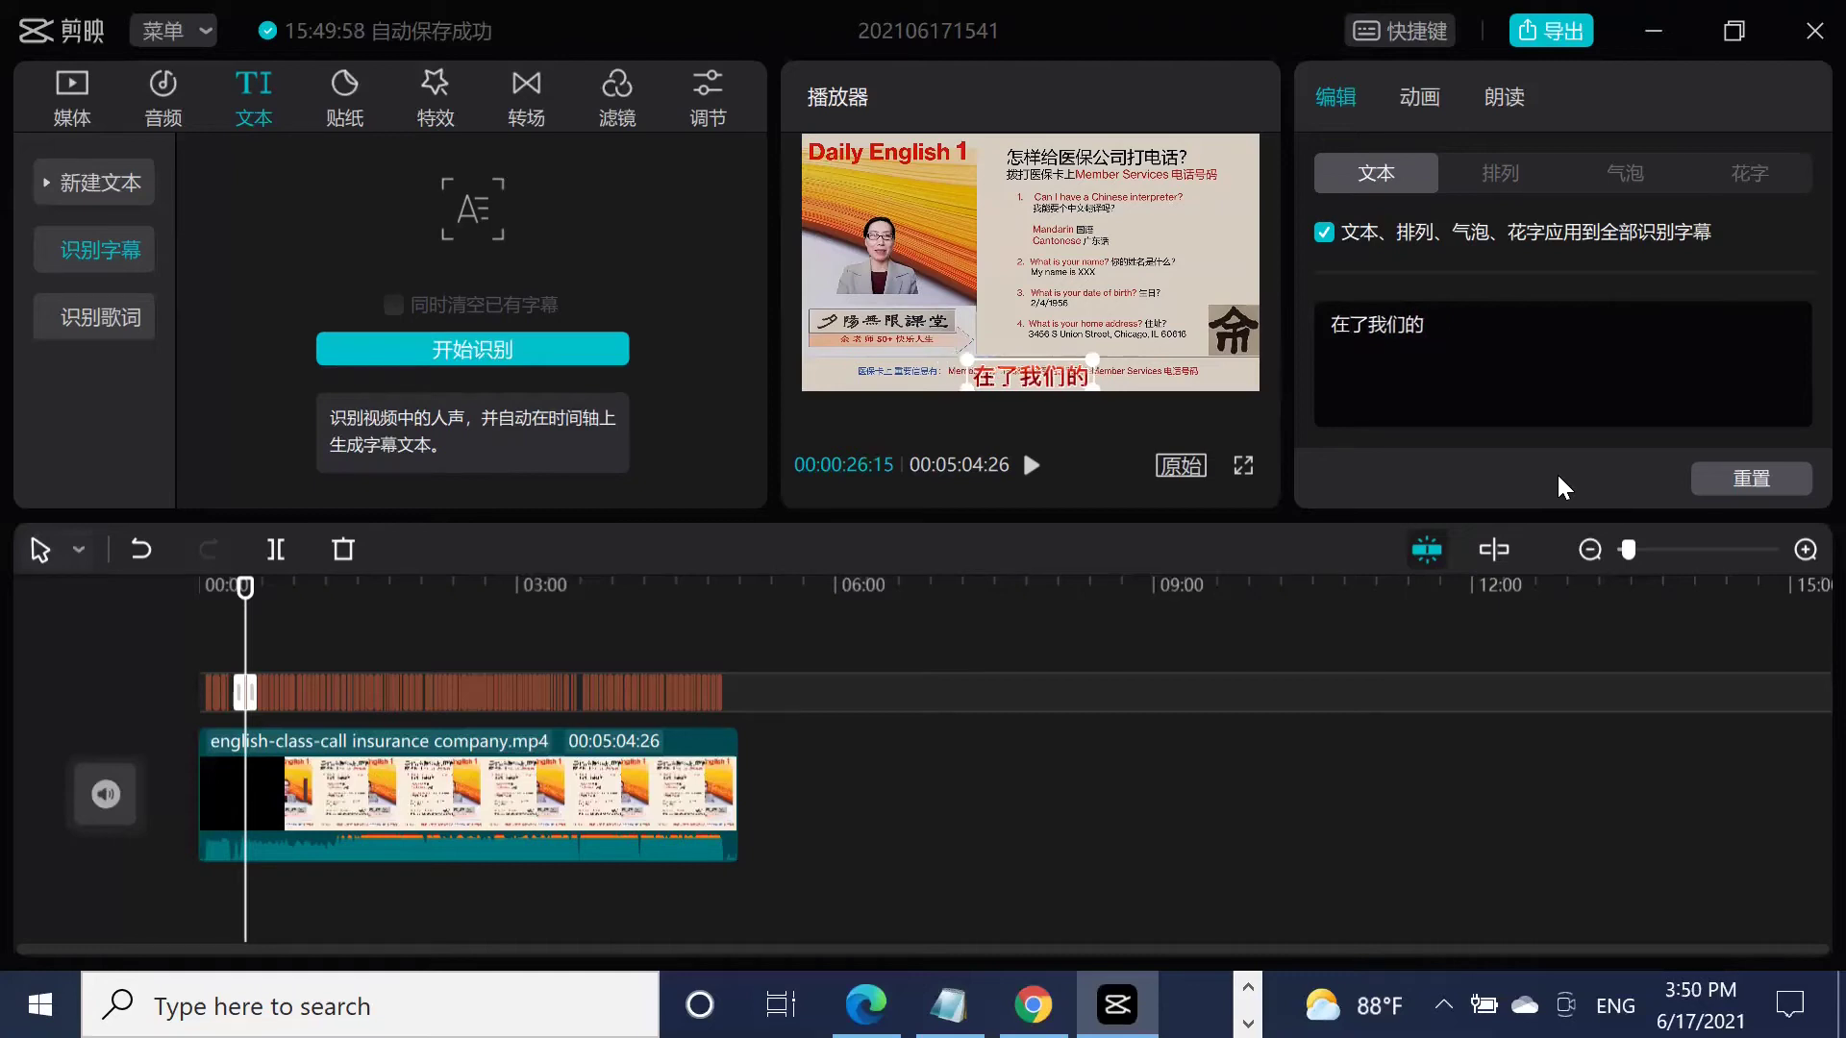
{"action": "type", "text": "E"}
{"action": "type", "text": "nro"}
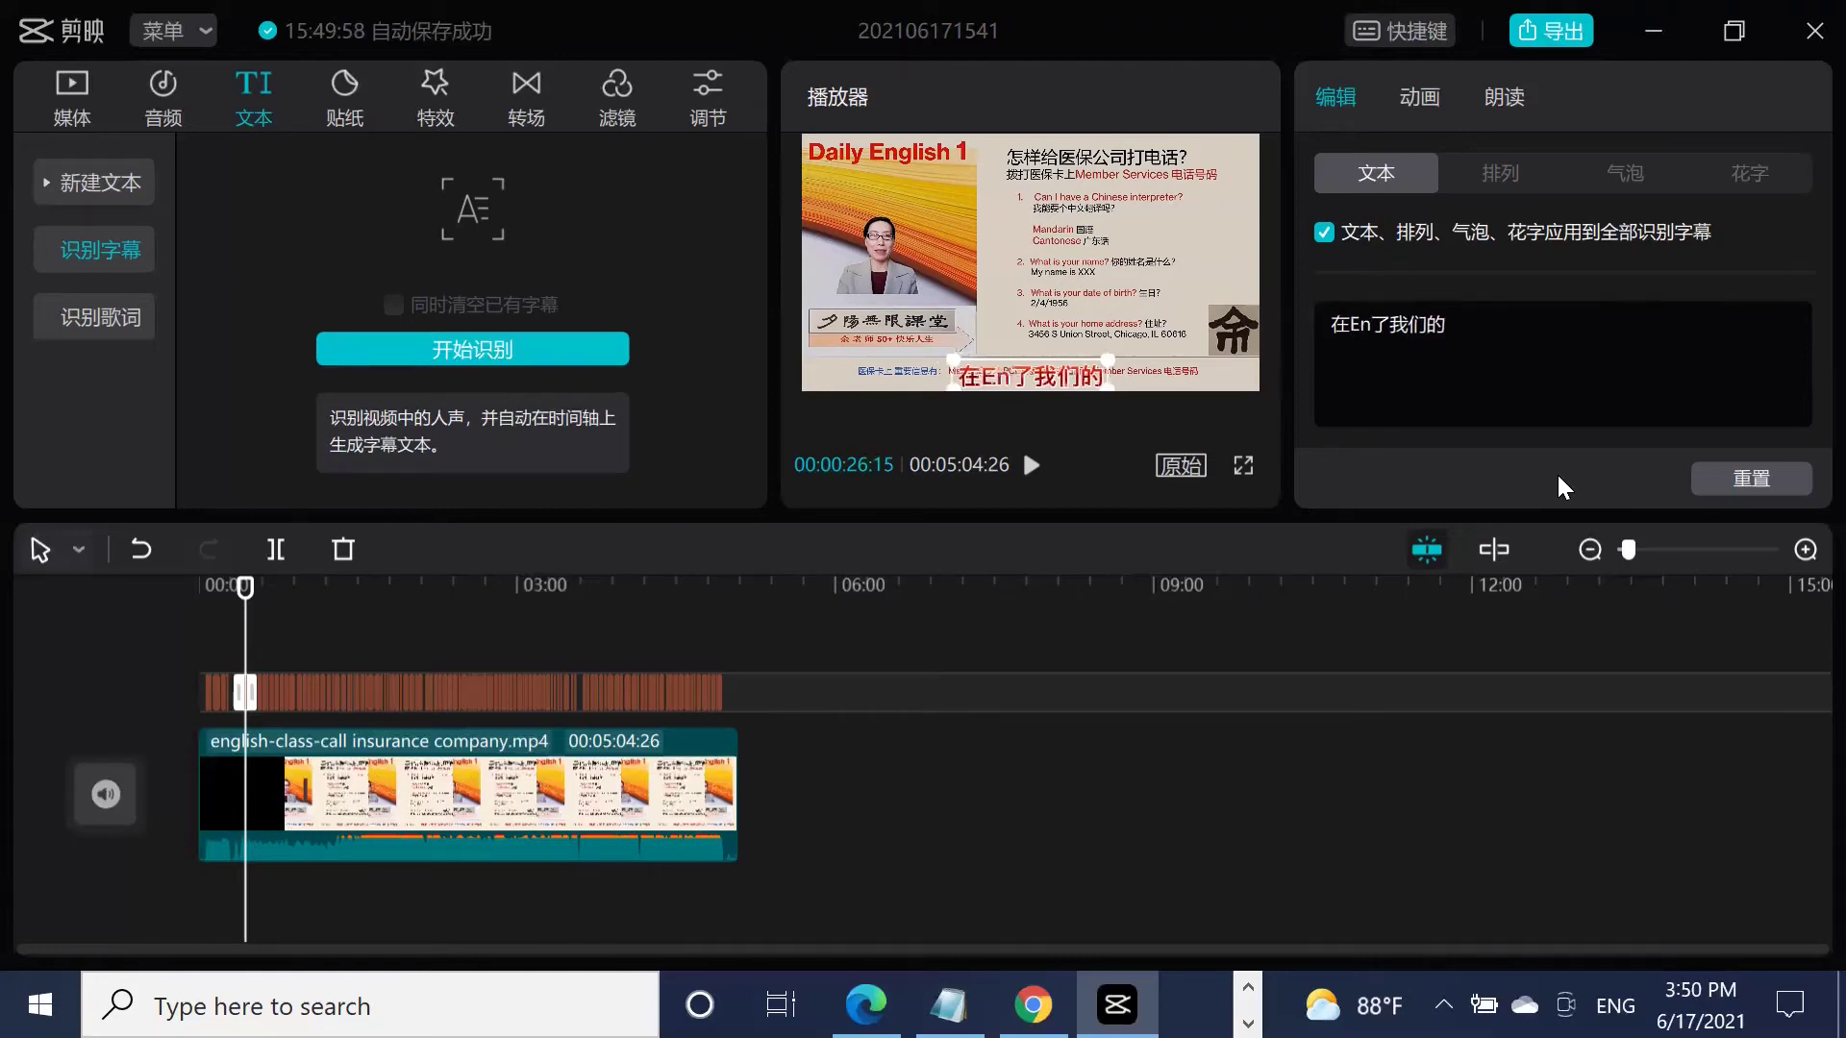
{"action": "type", "text": "ll"}
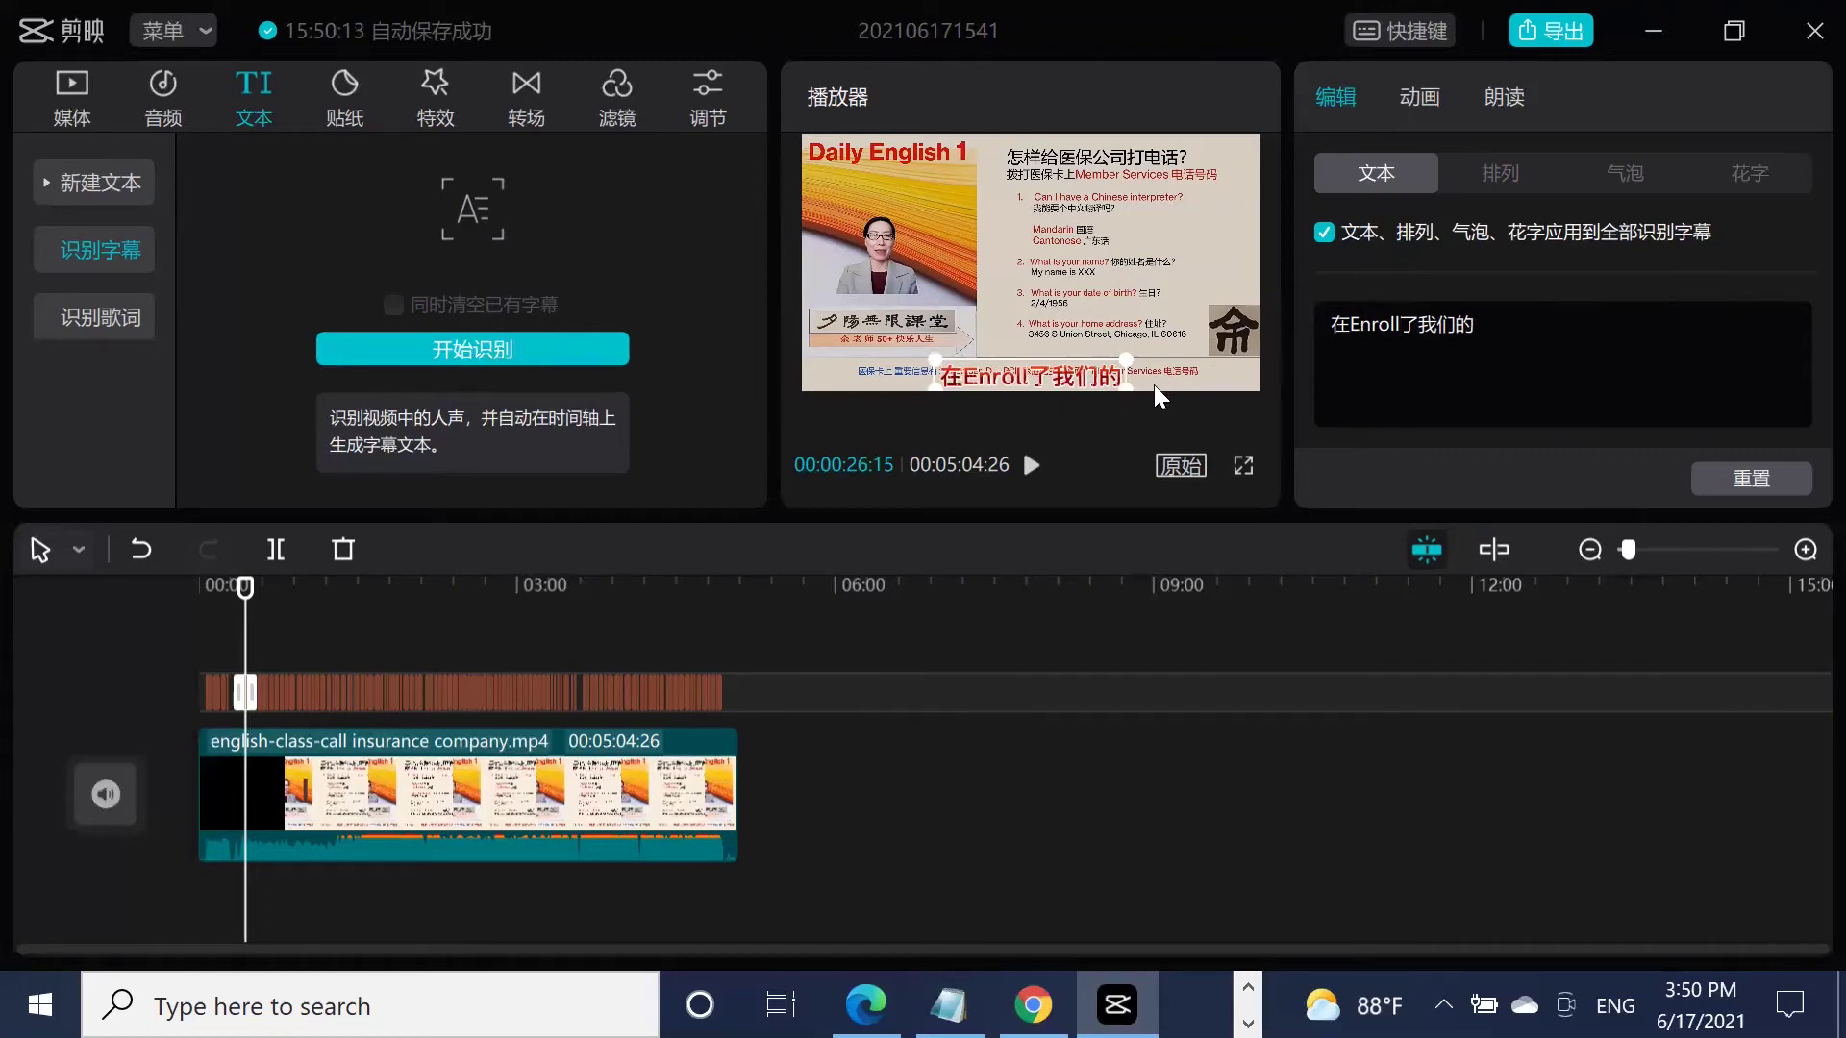
Play on to the subtitle at about 00:00:38 and correct "mmo id" to "member id" in its text.
{"action": "left_click", "coordinate": [1032, 467]}
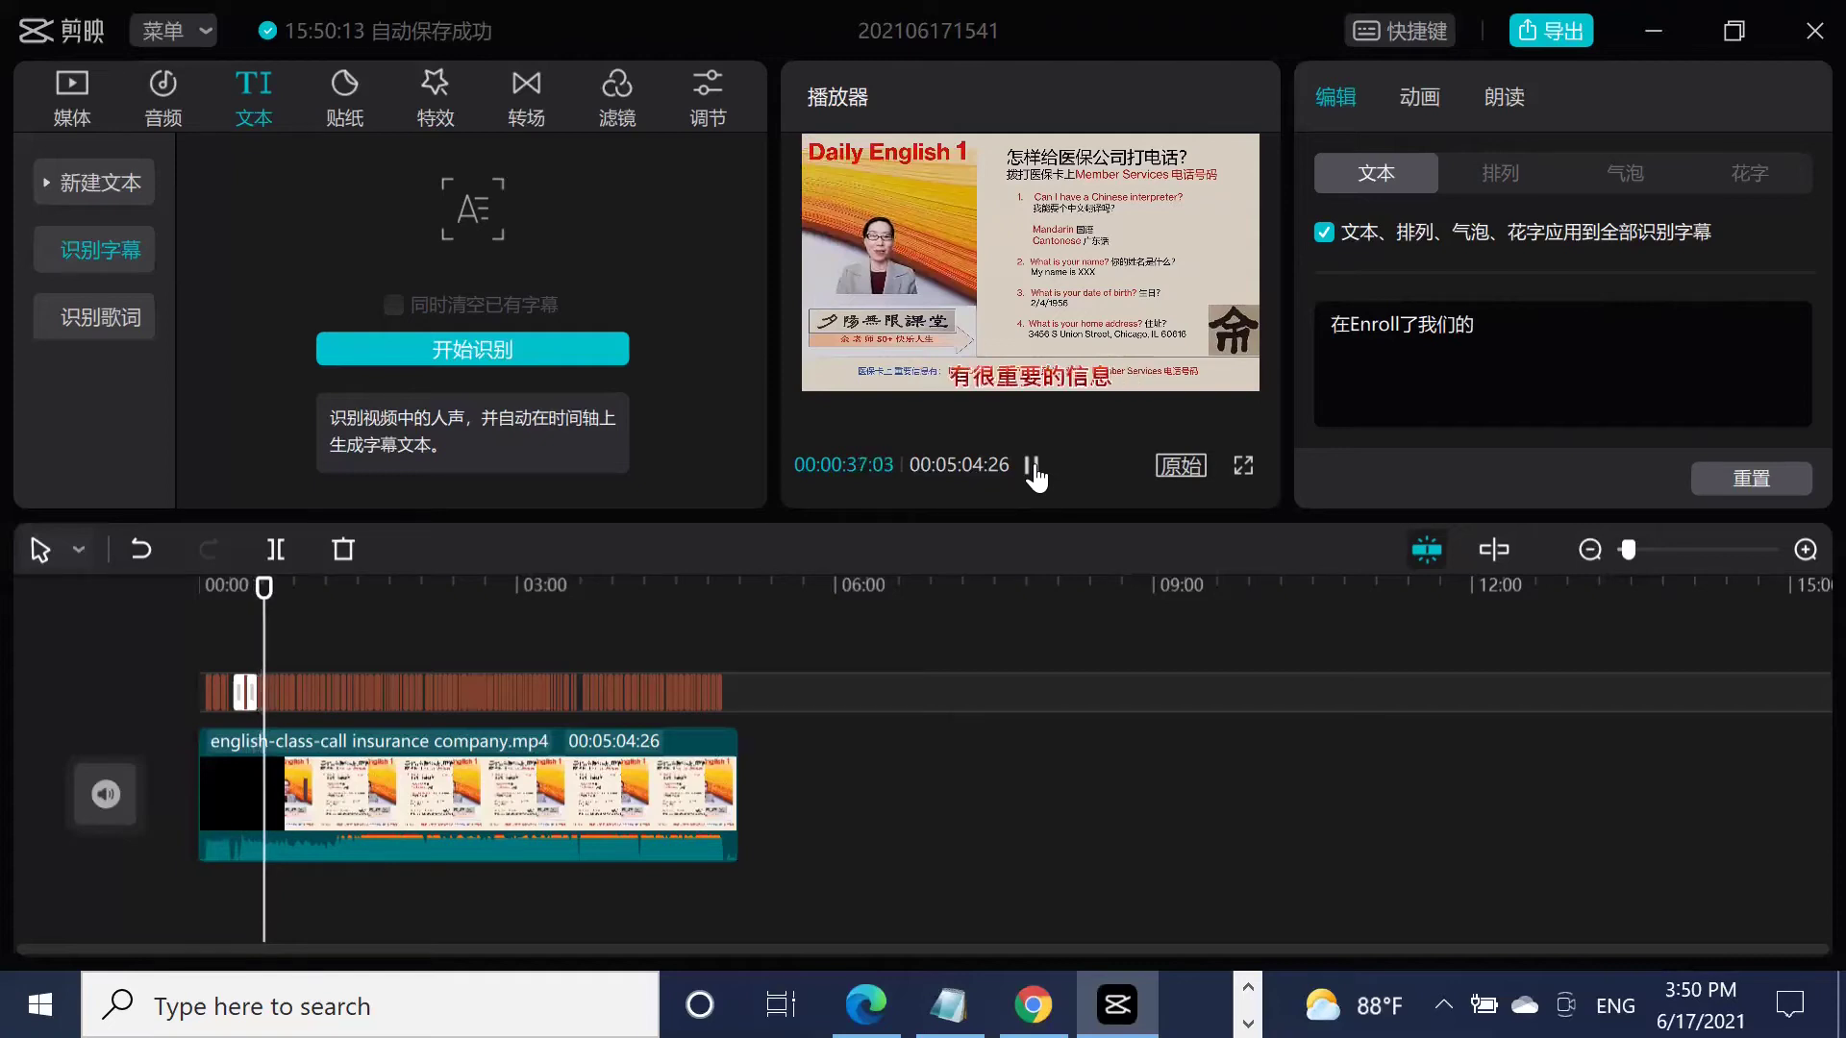
{"action": "left_click", "coordinate": [1050, 379]}
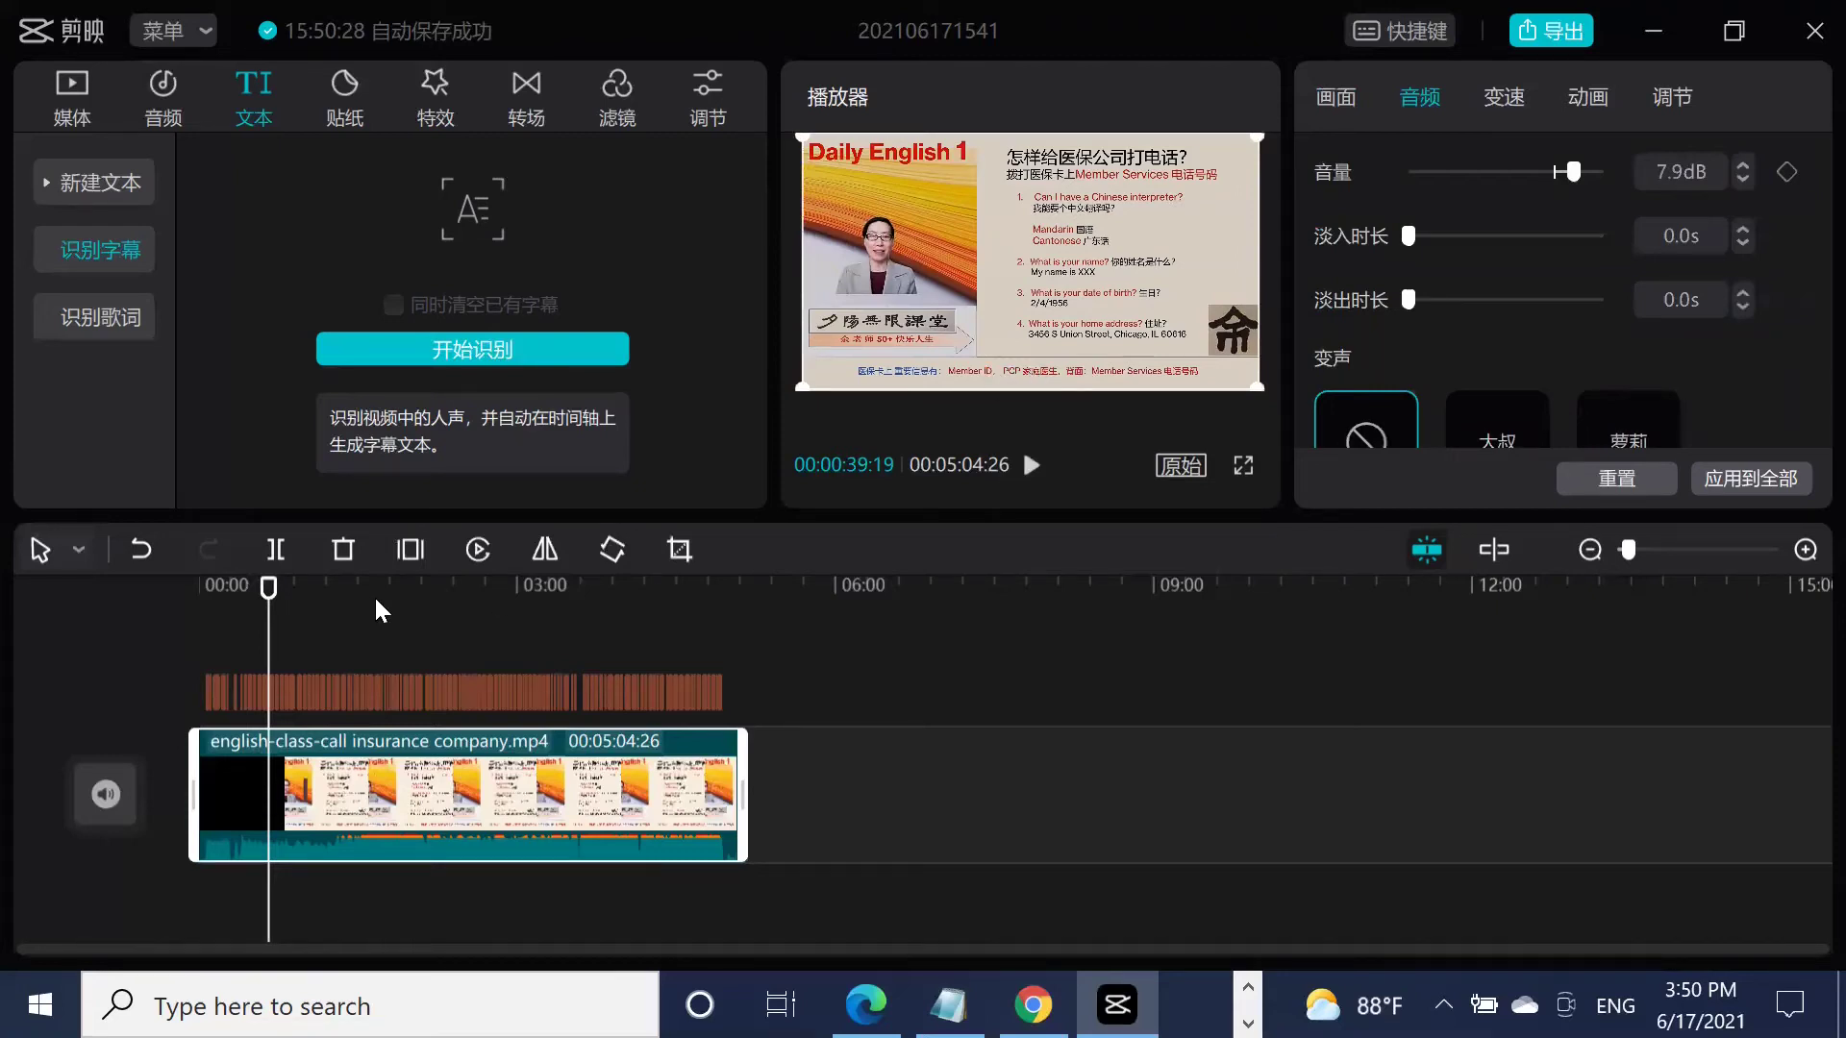
{"action": "left_click_drag", "start_coordinate": [272, 590], "coordinate": [270, 591]}
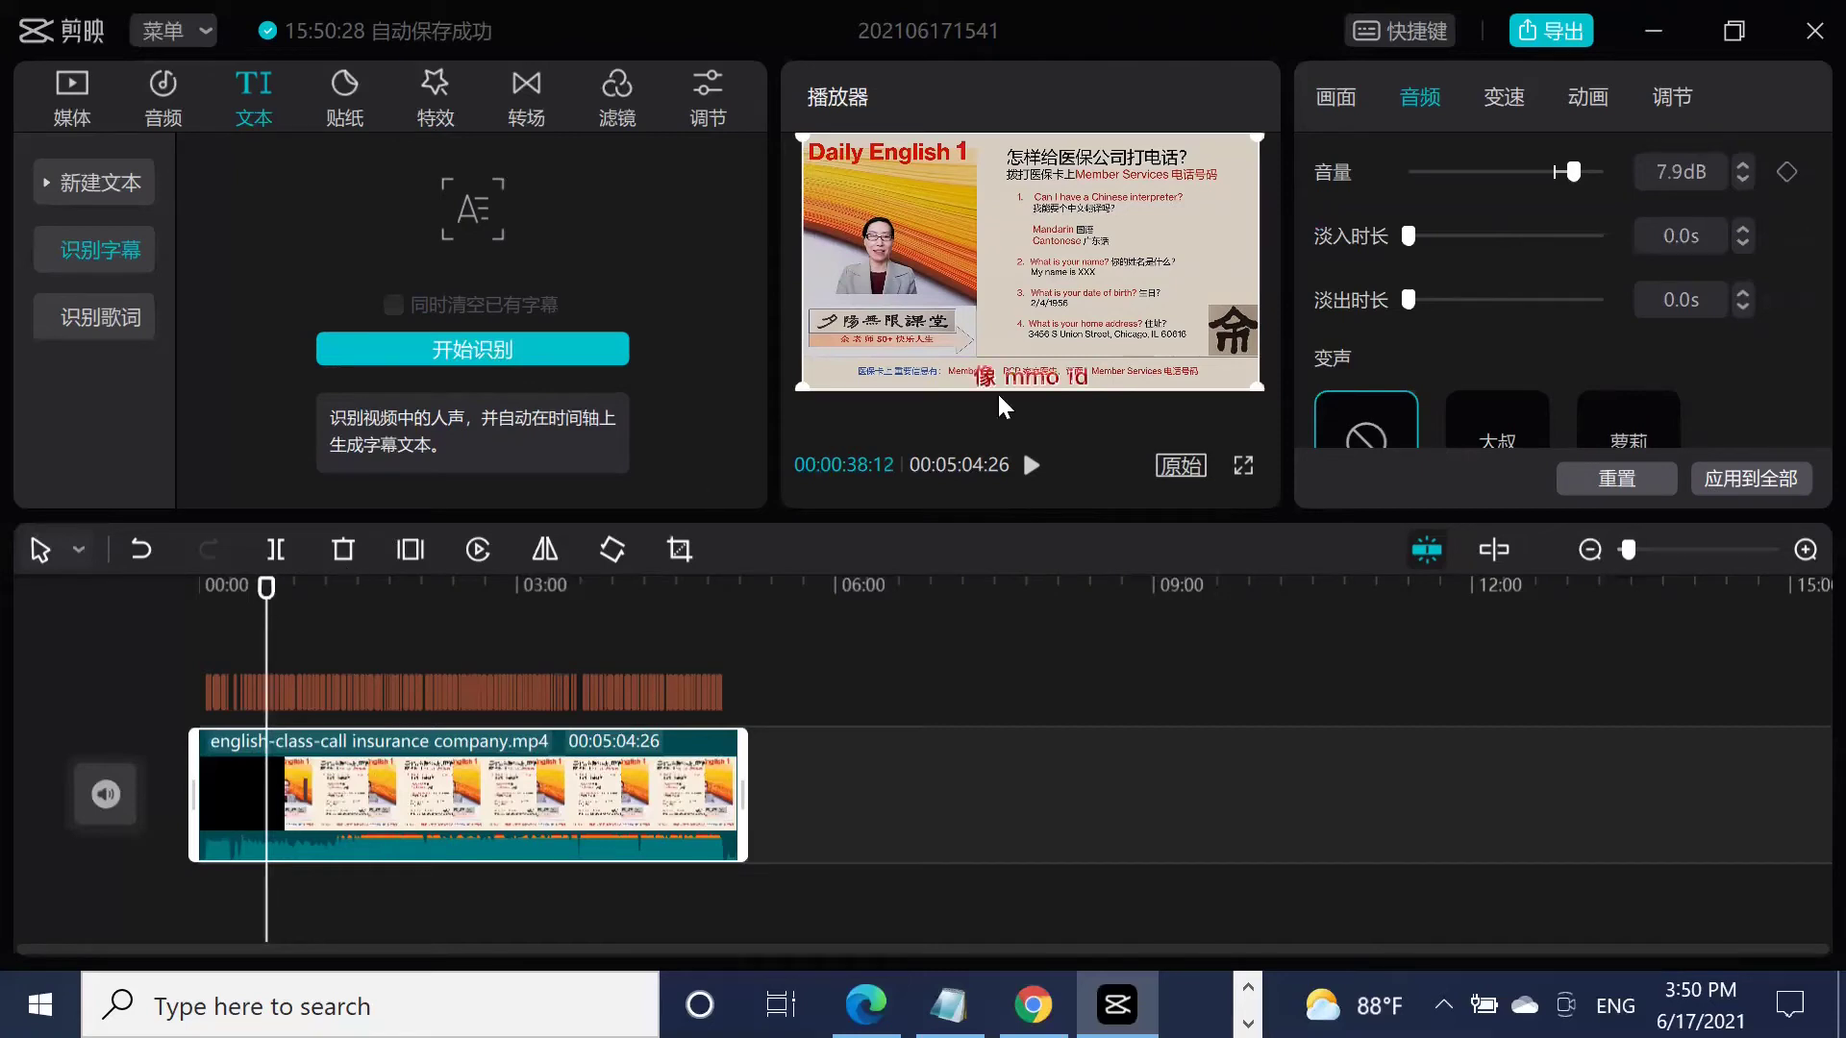
{"action": "left_click", "coordinate": [1026, 375]}
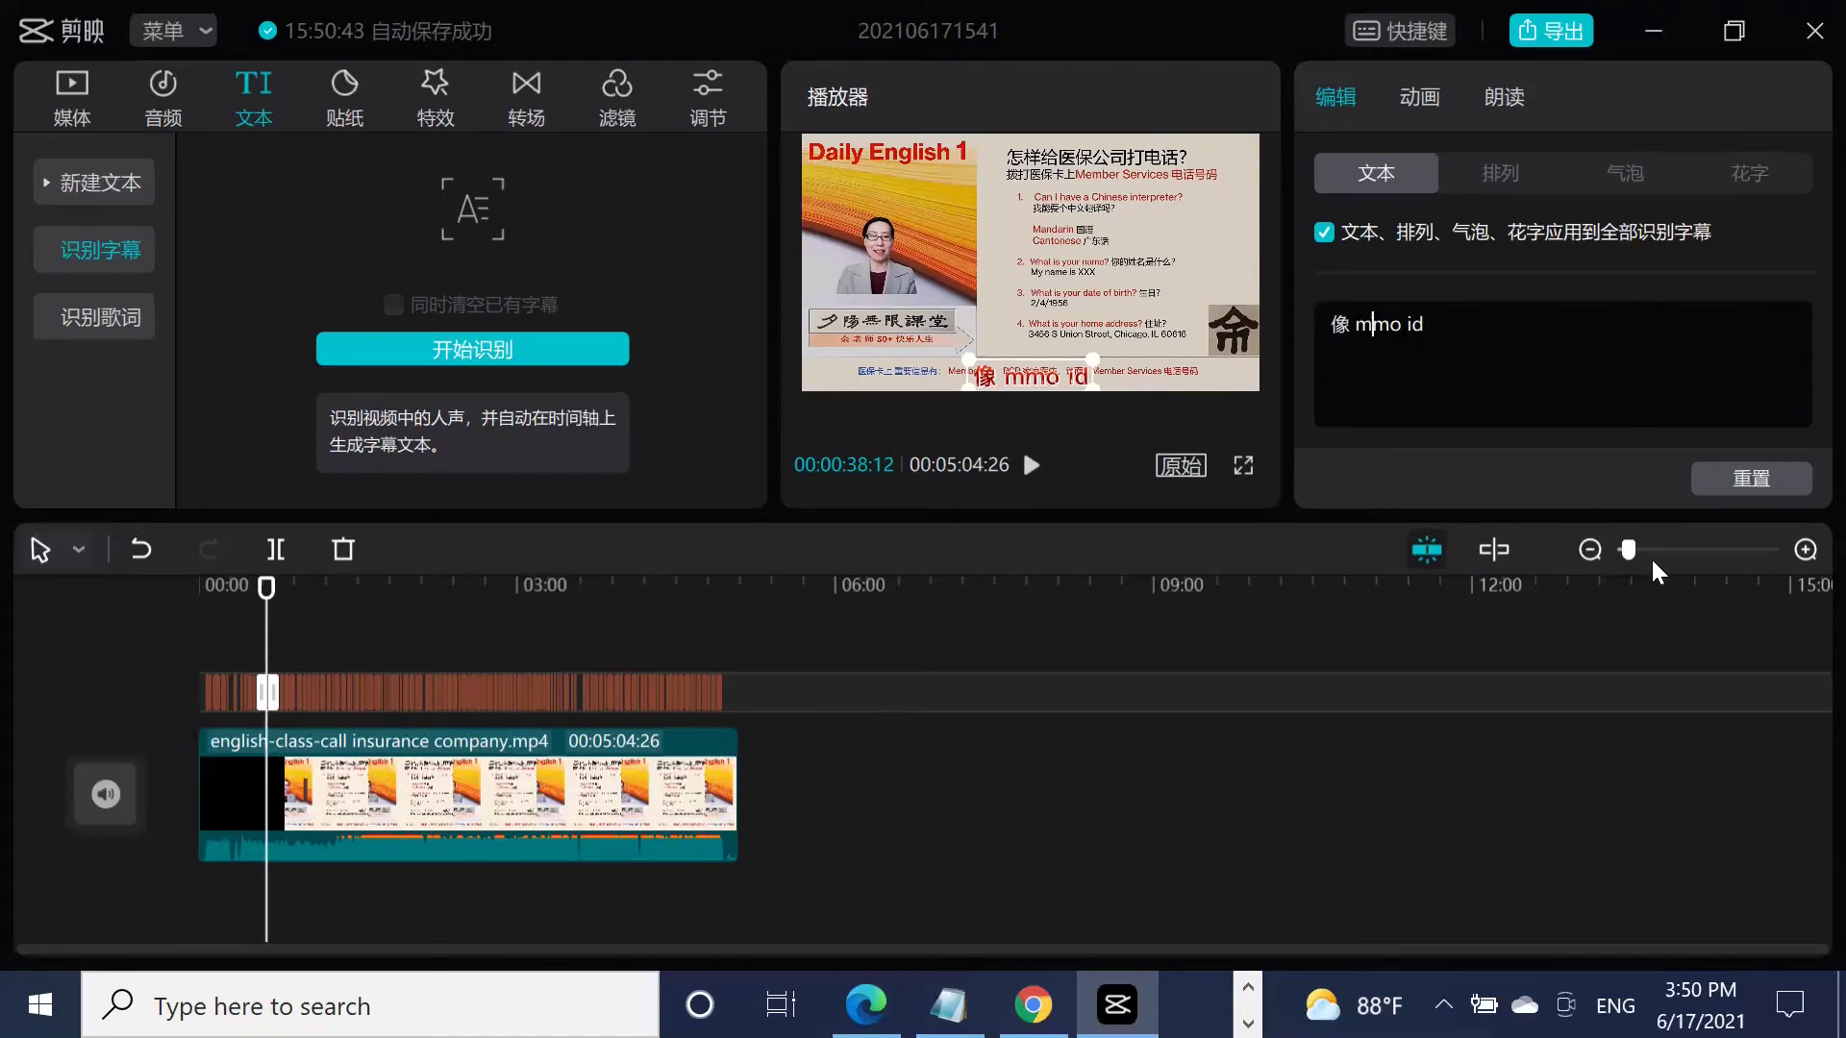
{"action": "type", "text": "ember"}
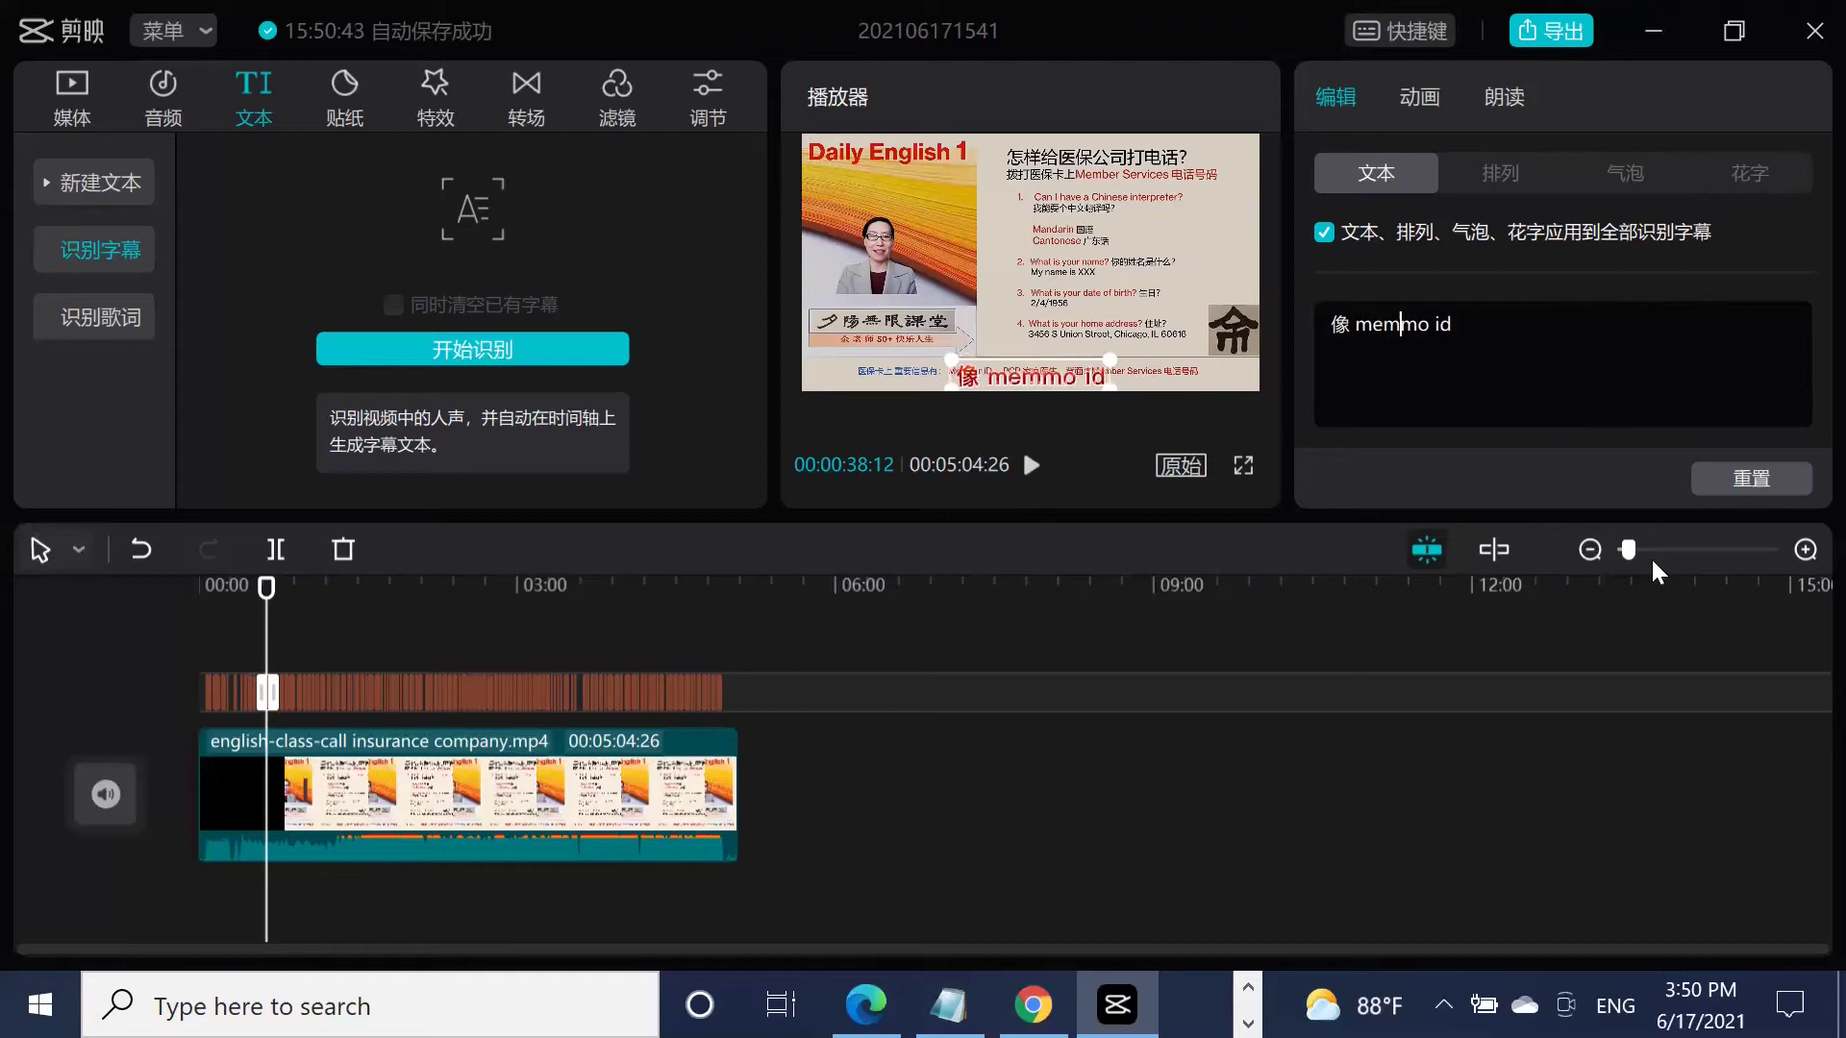
{"action": "key", "text": "Delete"}
{"action": "key", "text": "Delete"}
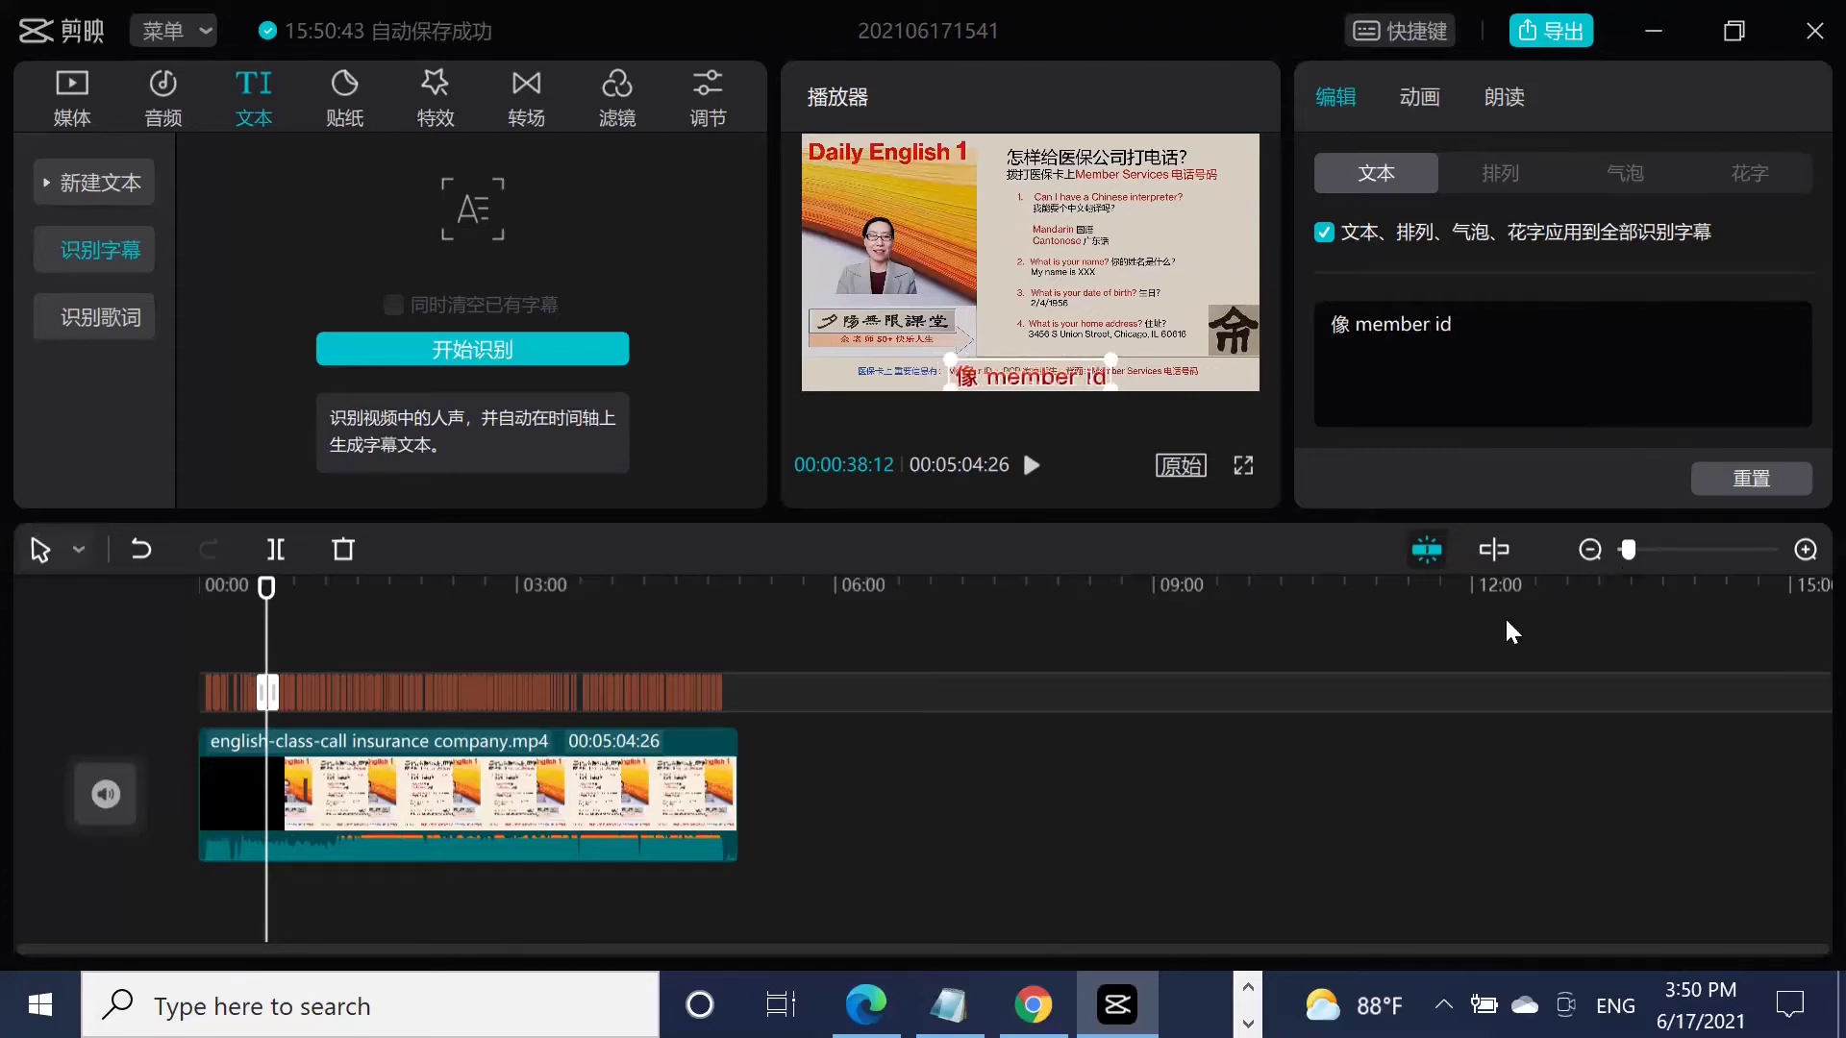
Play on to about 00:00:46 and replace "啊 base" with "member service" in the subtitle about the 电话号码.
{"action": "left_click", "coordinate": [1031, 469]}
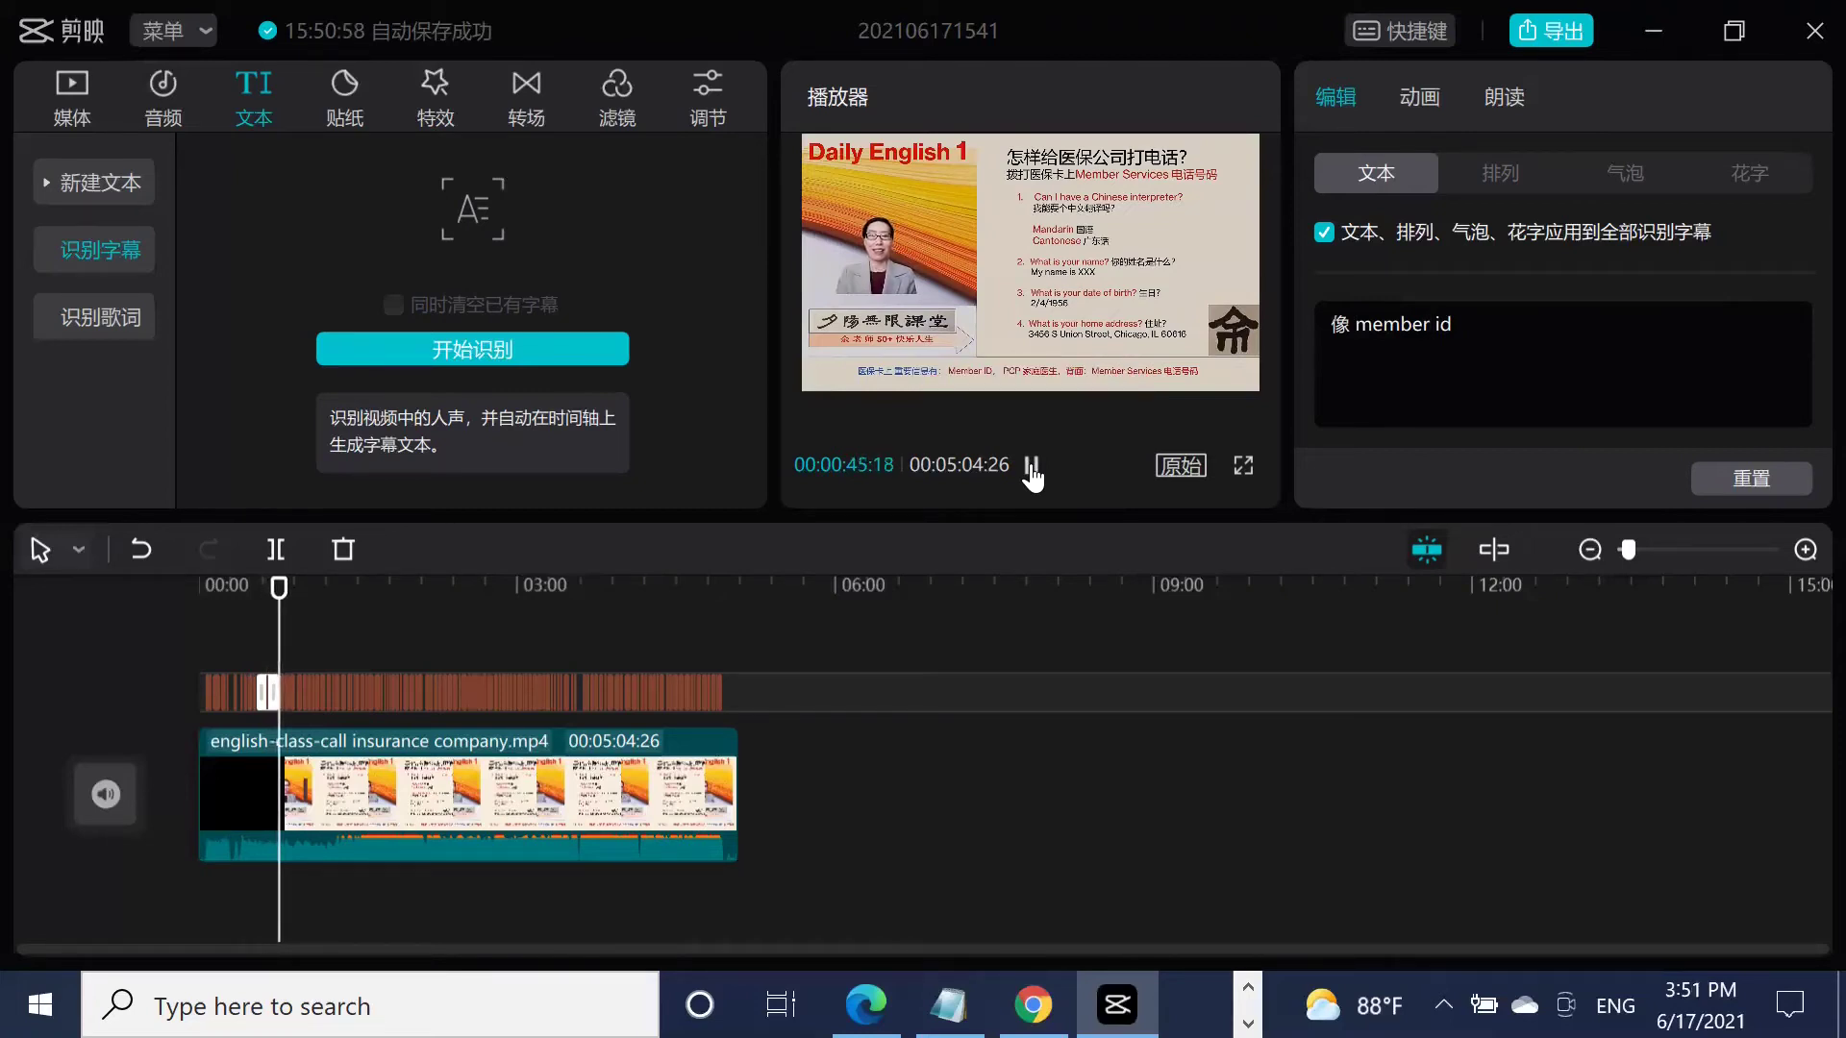
{"action": "key", "text": "space"}
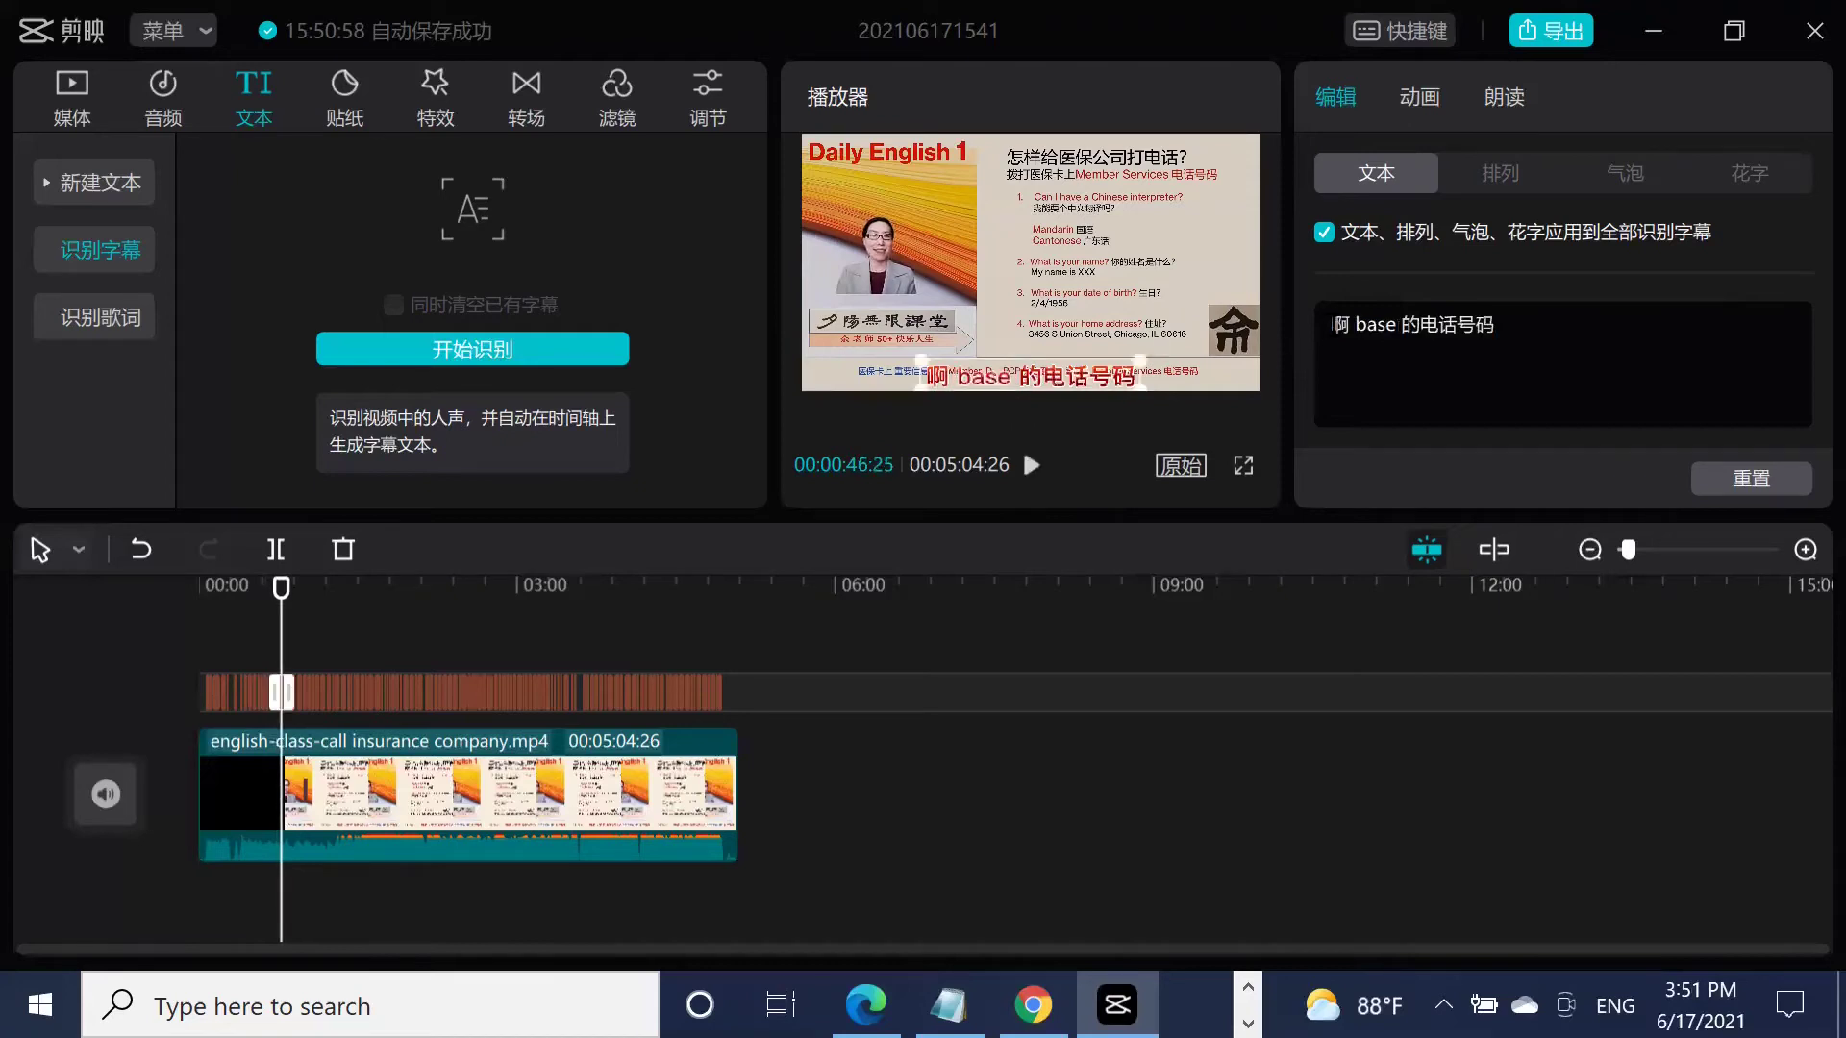
{"action": "key", "text": "ctrl+a"}
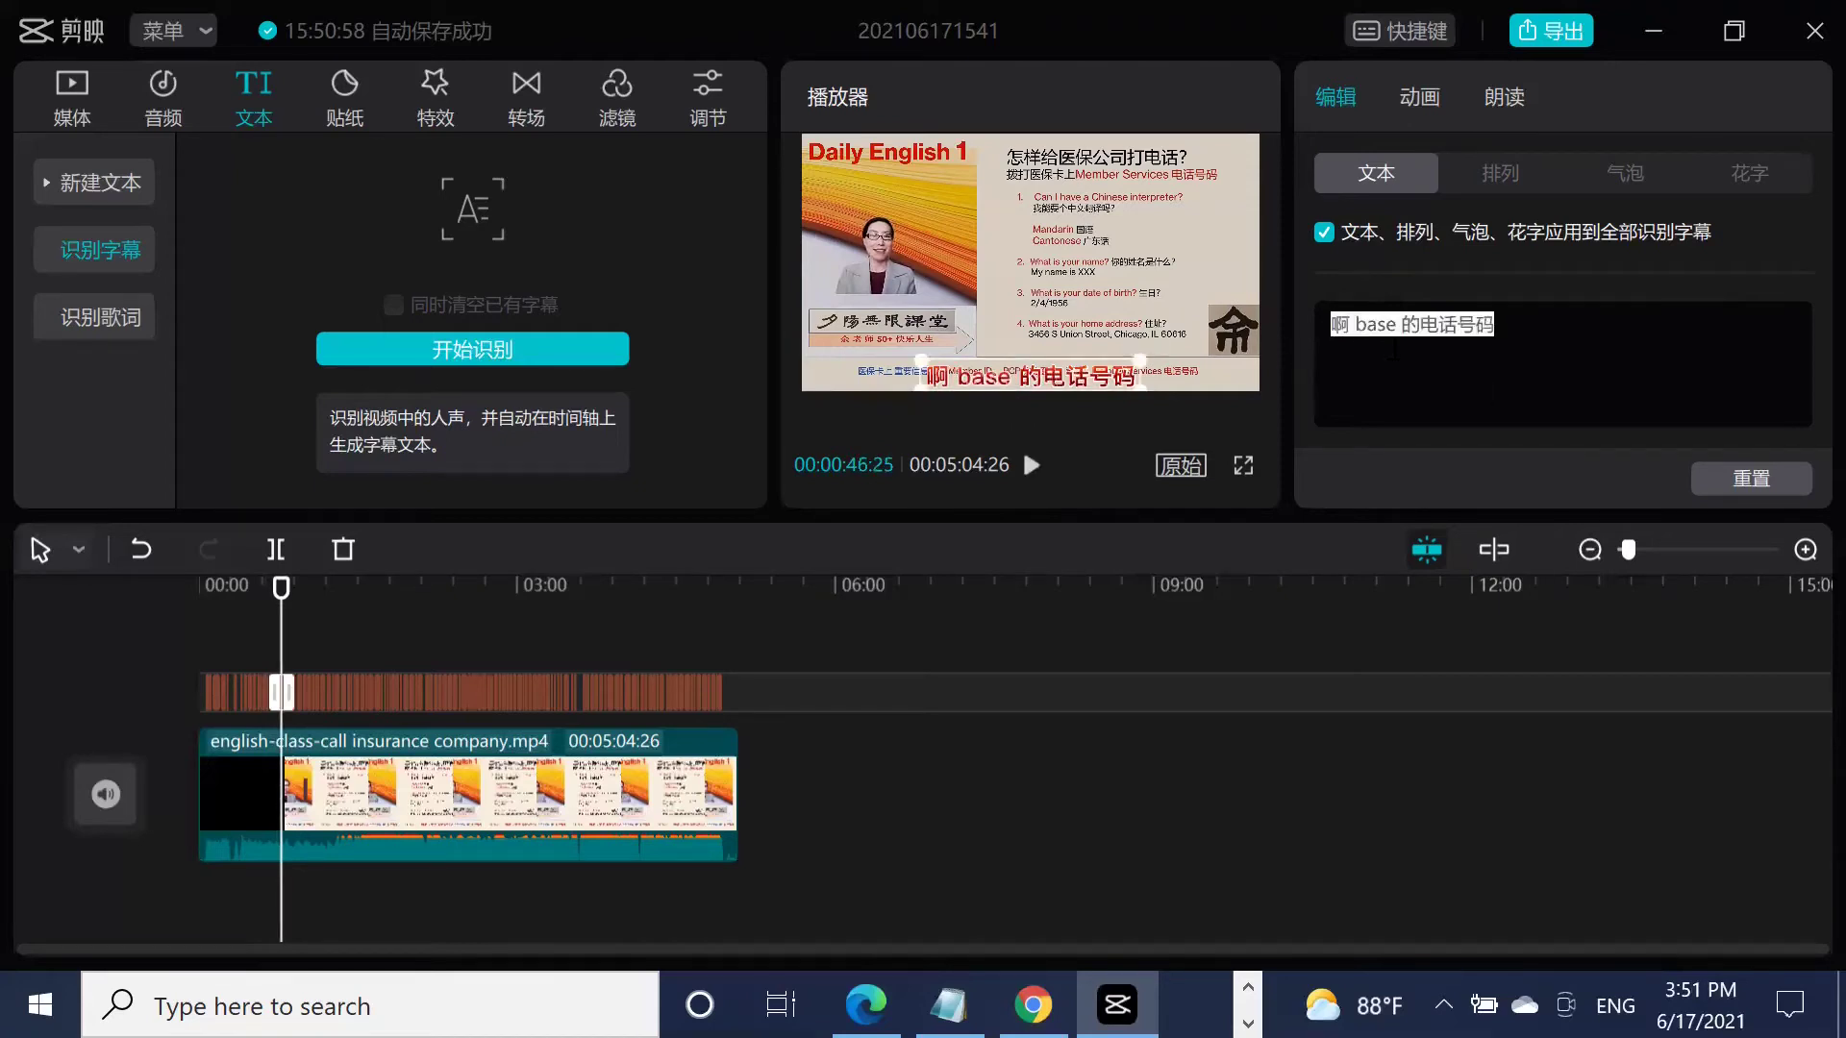
{"action": "left_click", "coordinate": [1396, 324]}
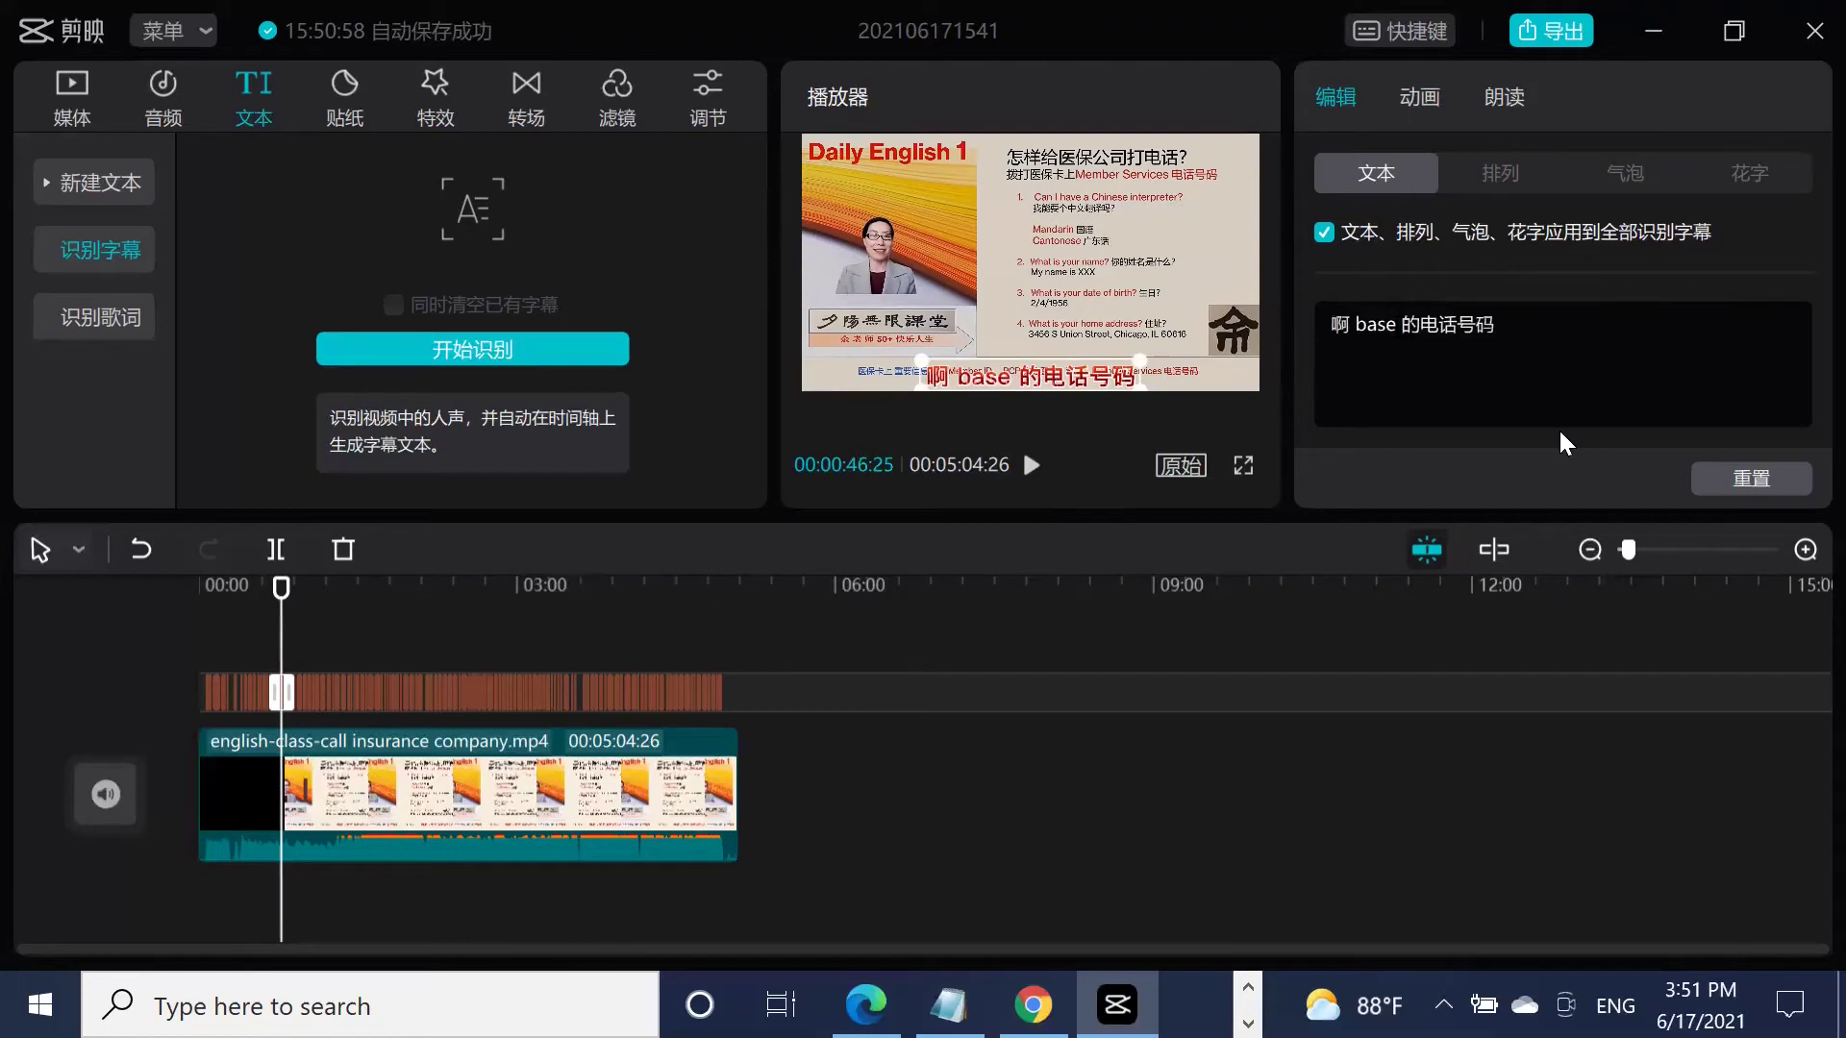
{"action": "key", "text": "BackSpace"}
{"action": "key", "text": "BackSpace"}
{"action": "key", "text": "BackSpace"}
{"action": "key", "text": "BackSpace"}
{"action": "key", "text": "BackSpace"}
{"action": "key", "text": "BackSpace"}
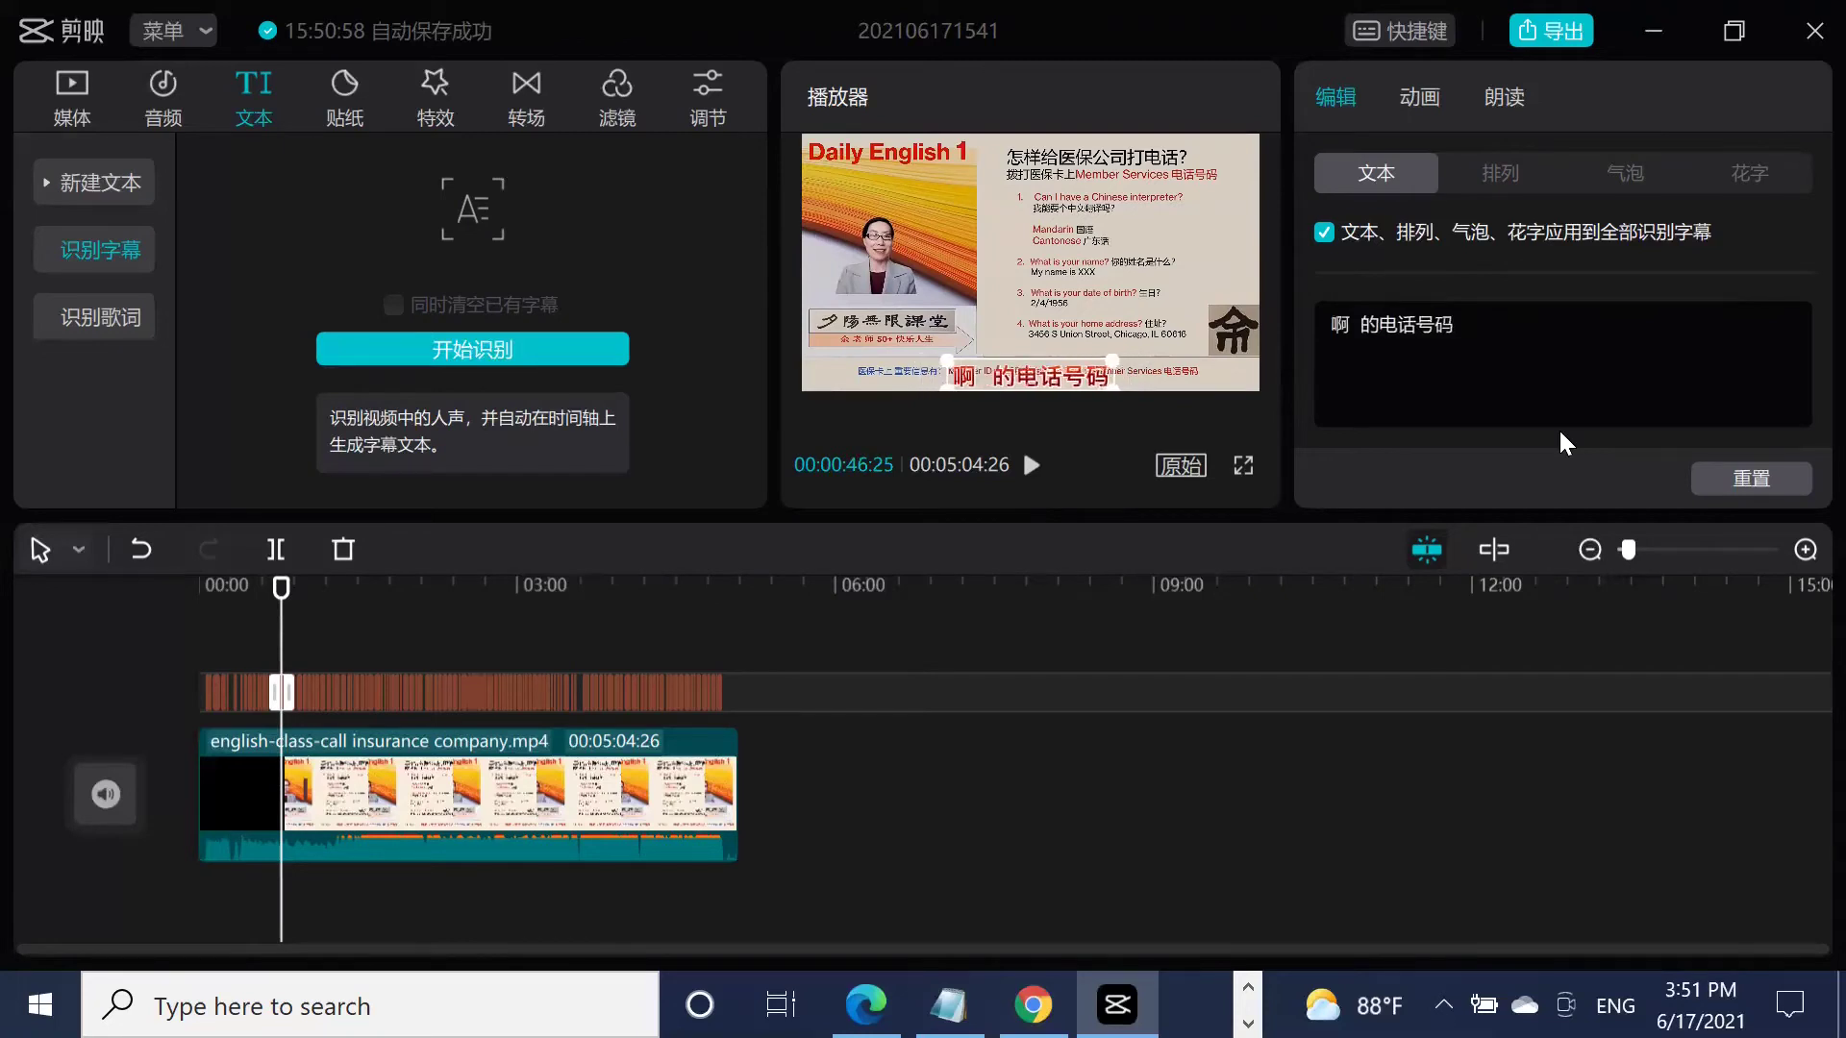
{"action": "type", "text": "member ser vice"}
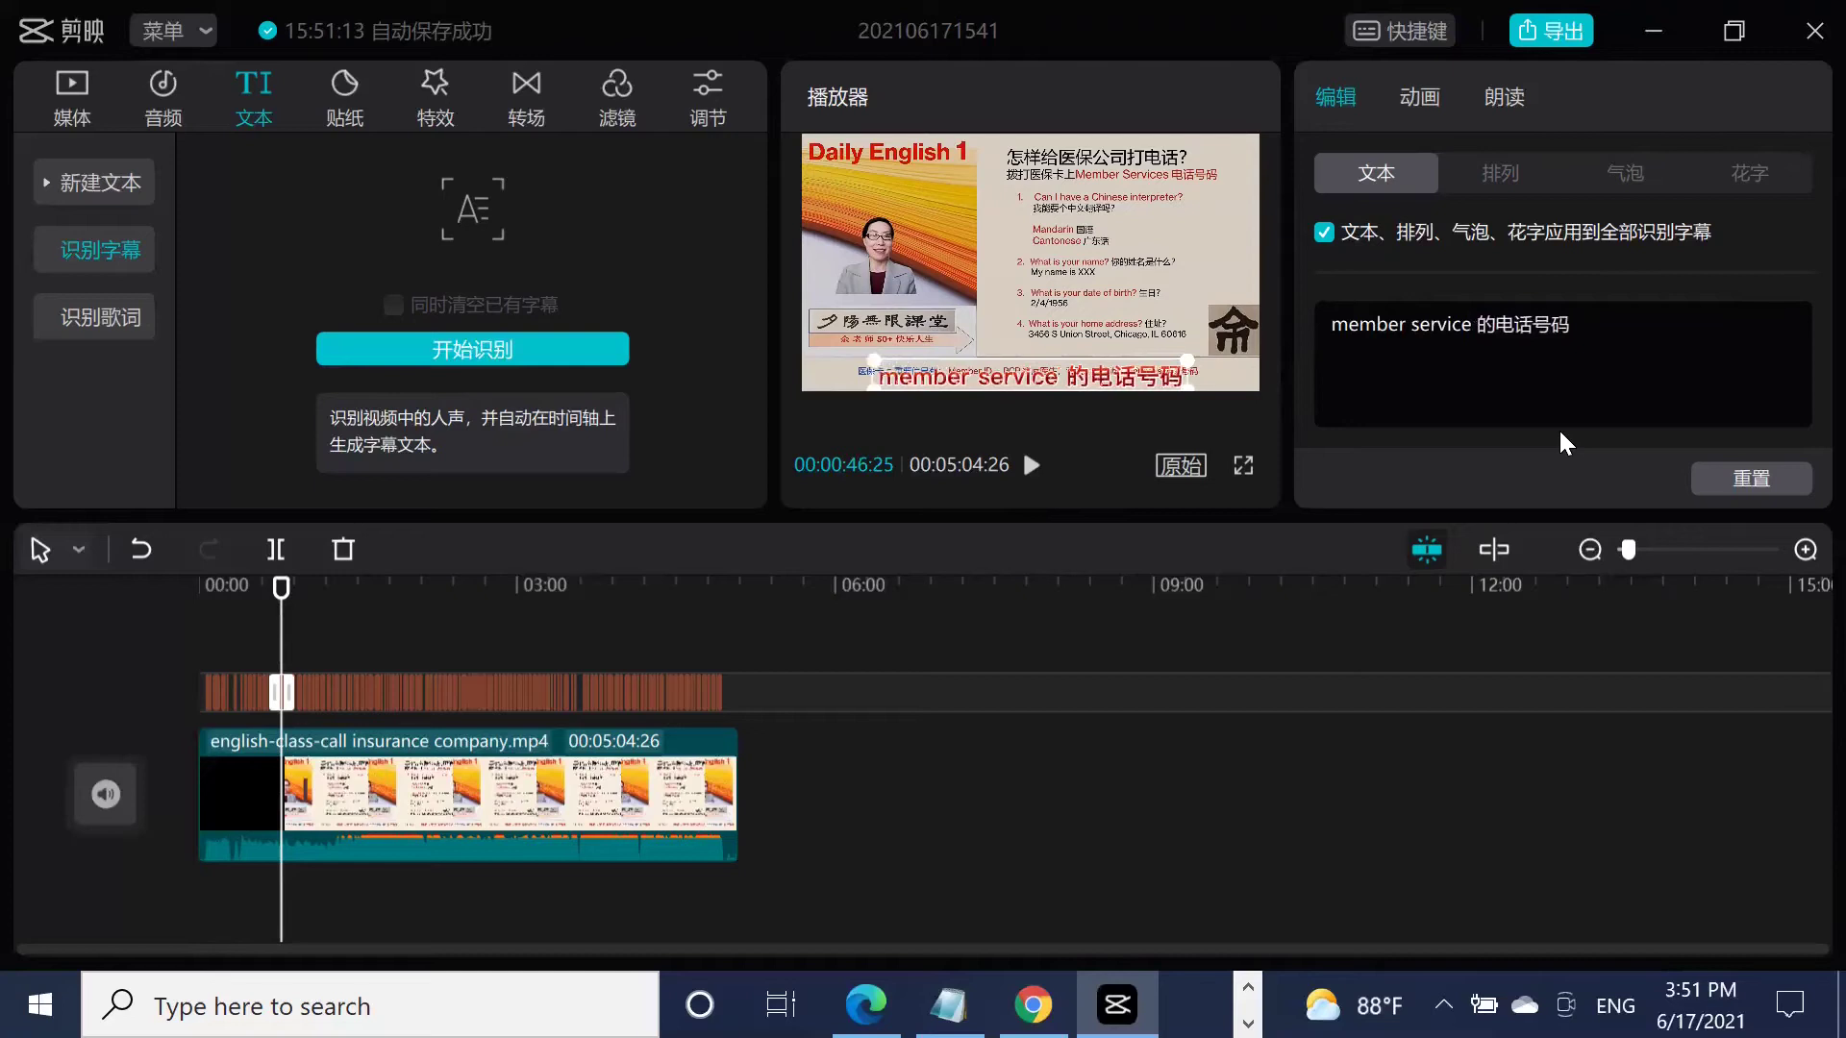
Correct 运营 to 英语 in the subtitle at about 00:01:05 using Chinese input, and resume playback to check the following subtitles.
{"action": "left_click", "coordinate": [1032, 466]}
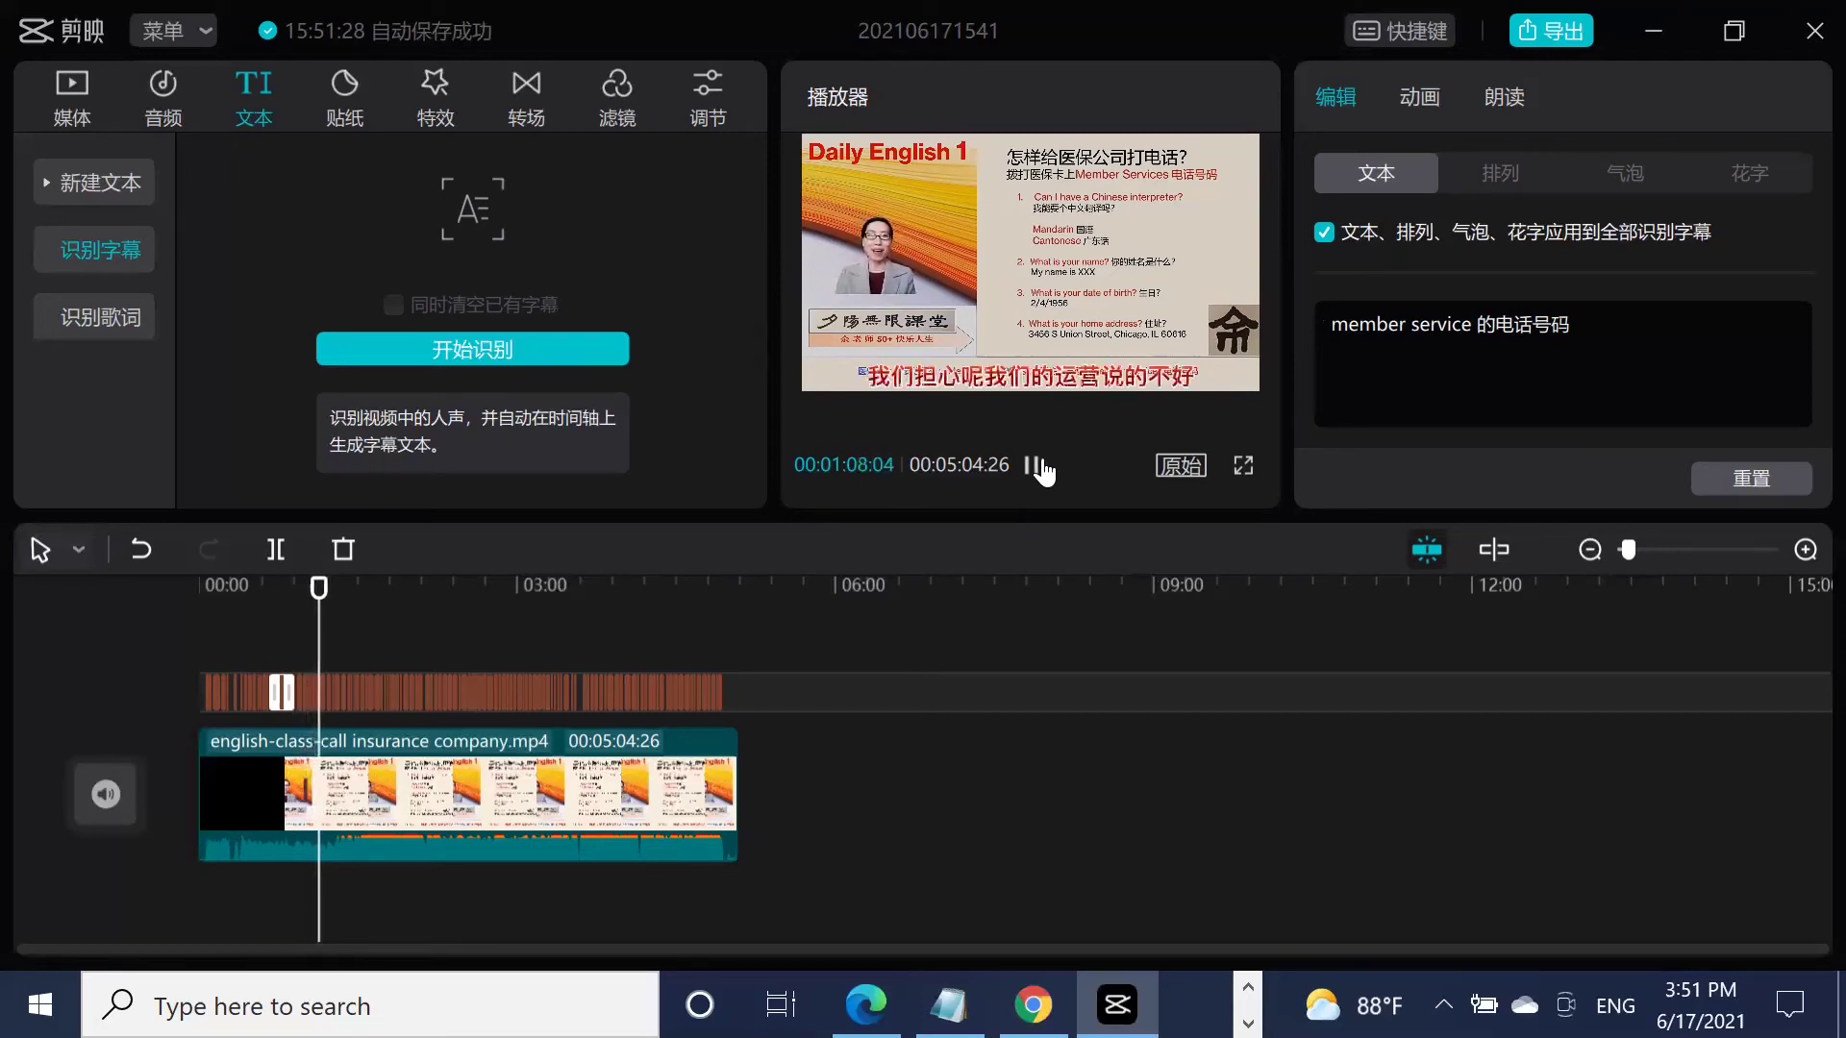
{"action": "left_click", "coordinate": [1044, 381]}
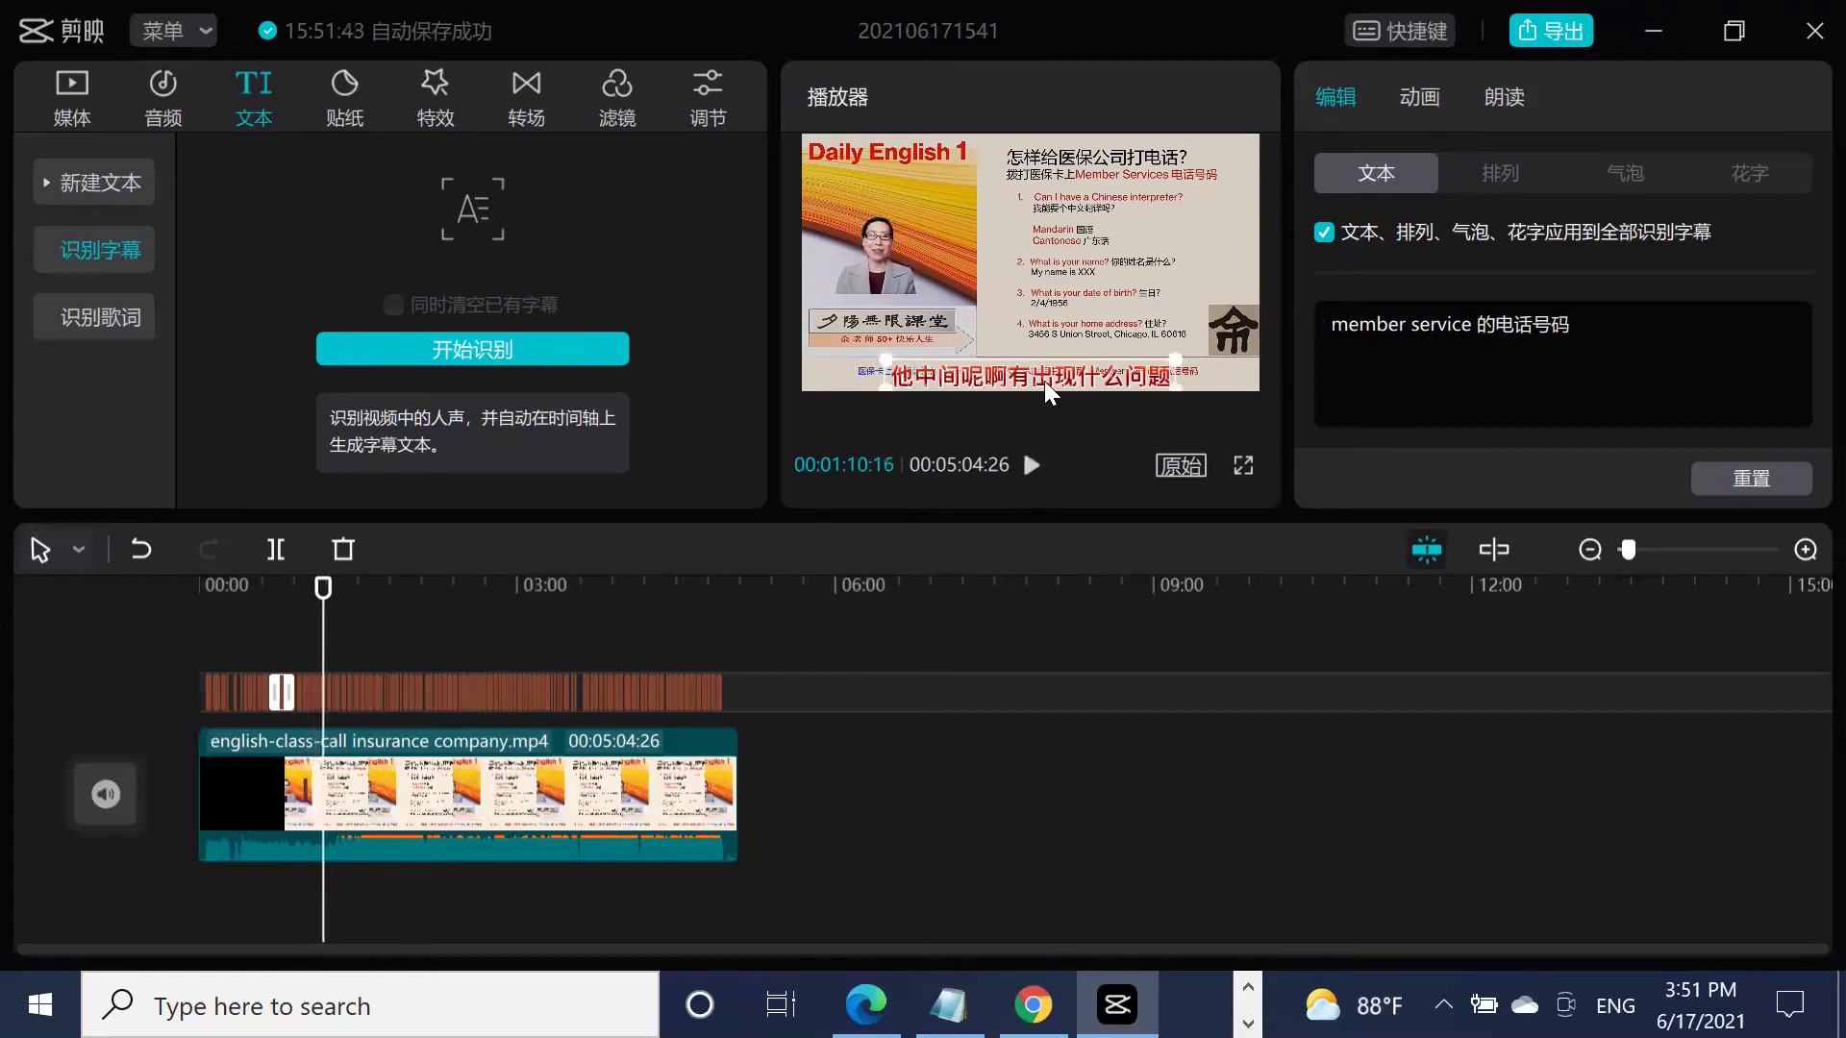
{"action": "left_click", "coordinate": [321, 586]}
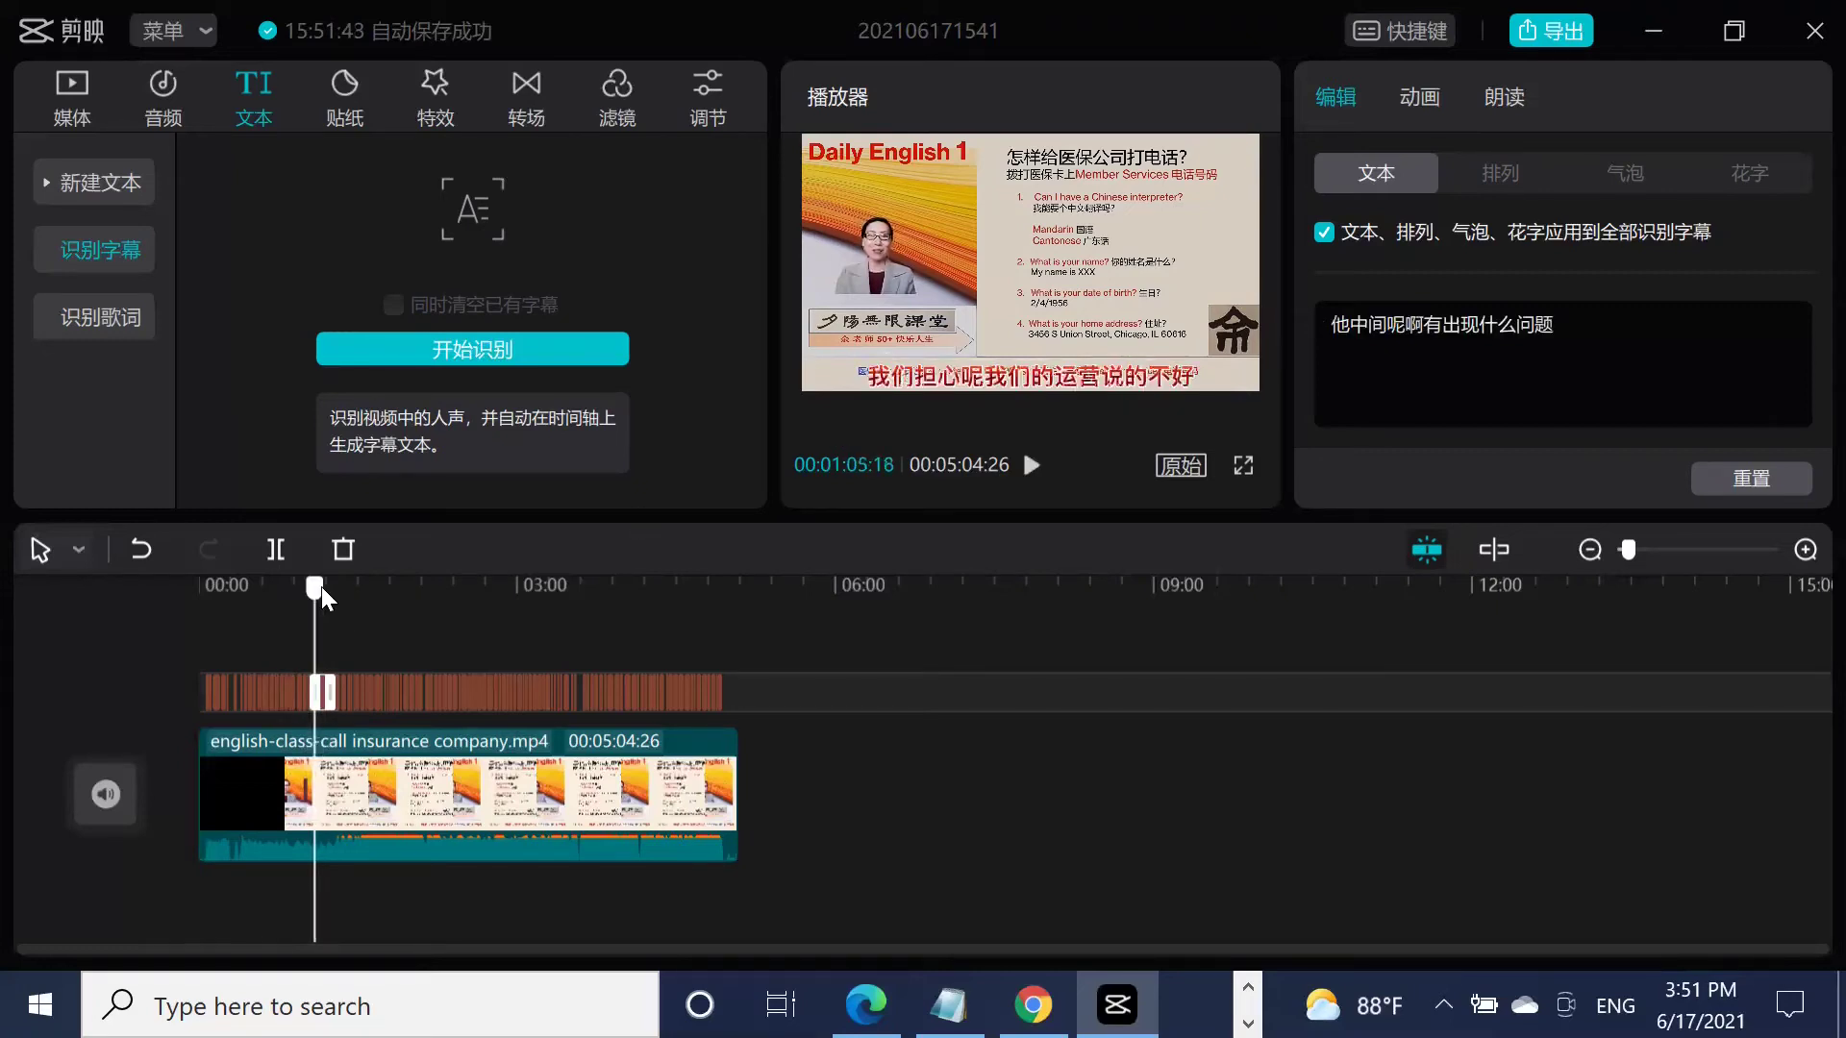
{"action": "left_click", "coordinate": [1069, 373]}
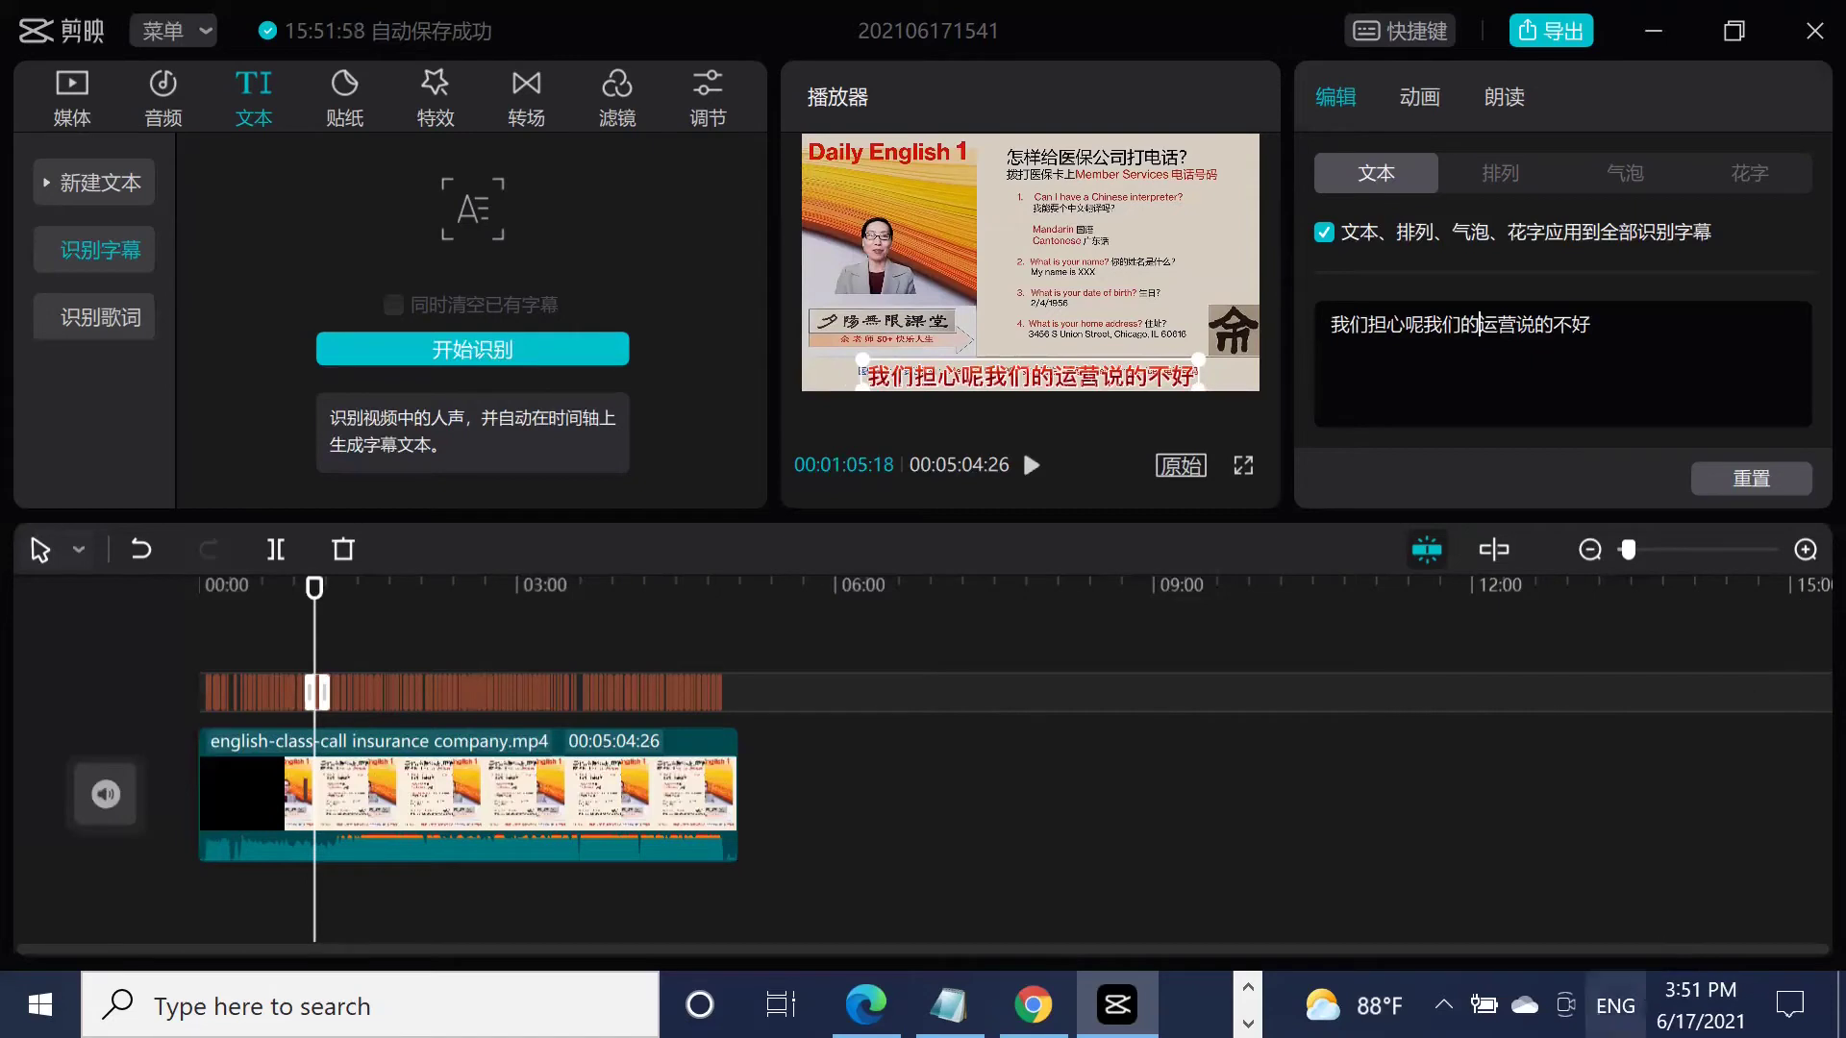
{"action": "left_click", "coordinate": [1615, 1006]}
{"action": "left_click", "coordinate": [1611, 820]}
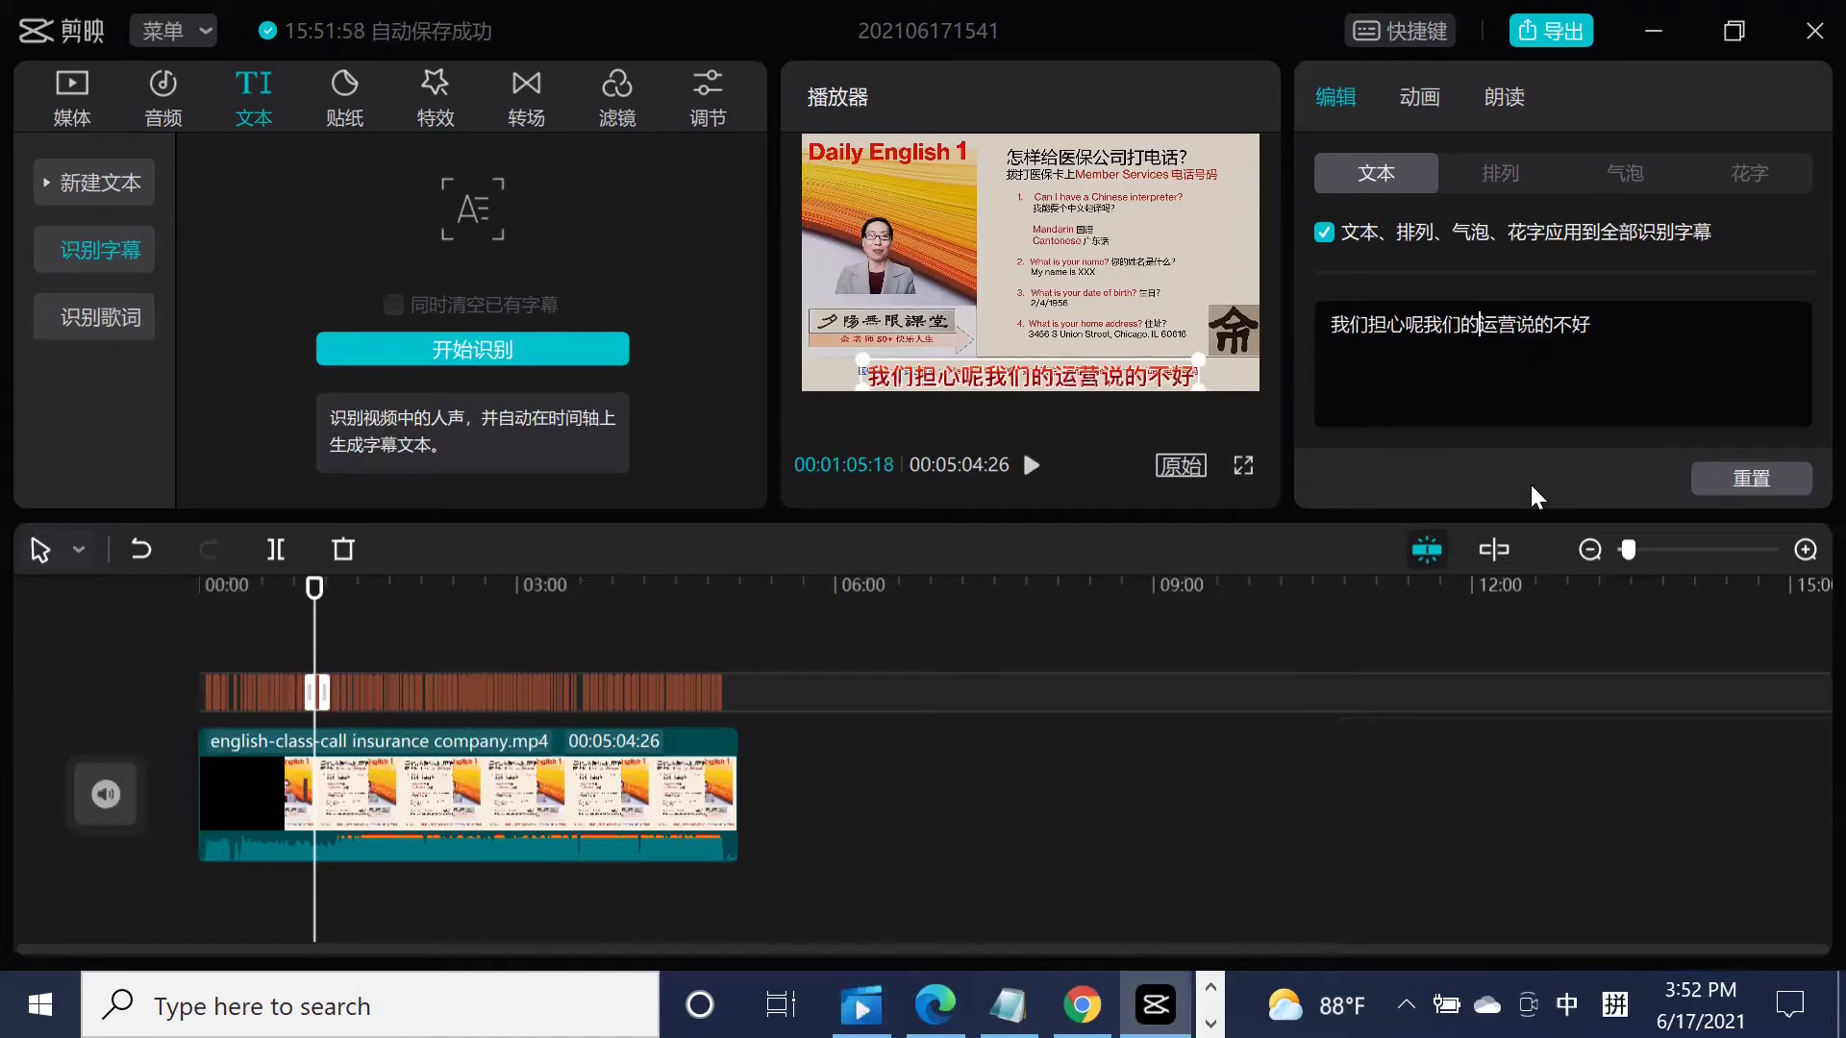
{"action": "type", "text": "ying'"}
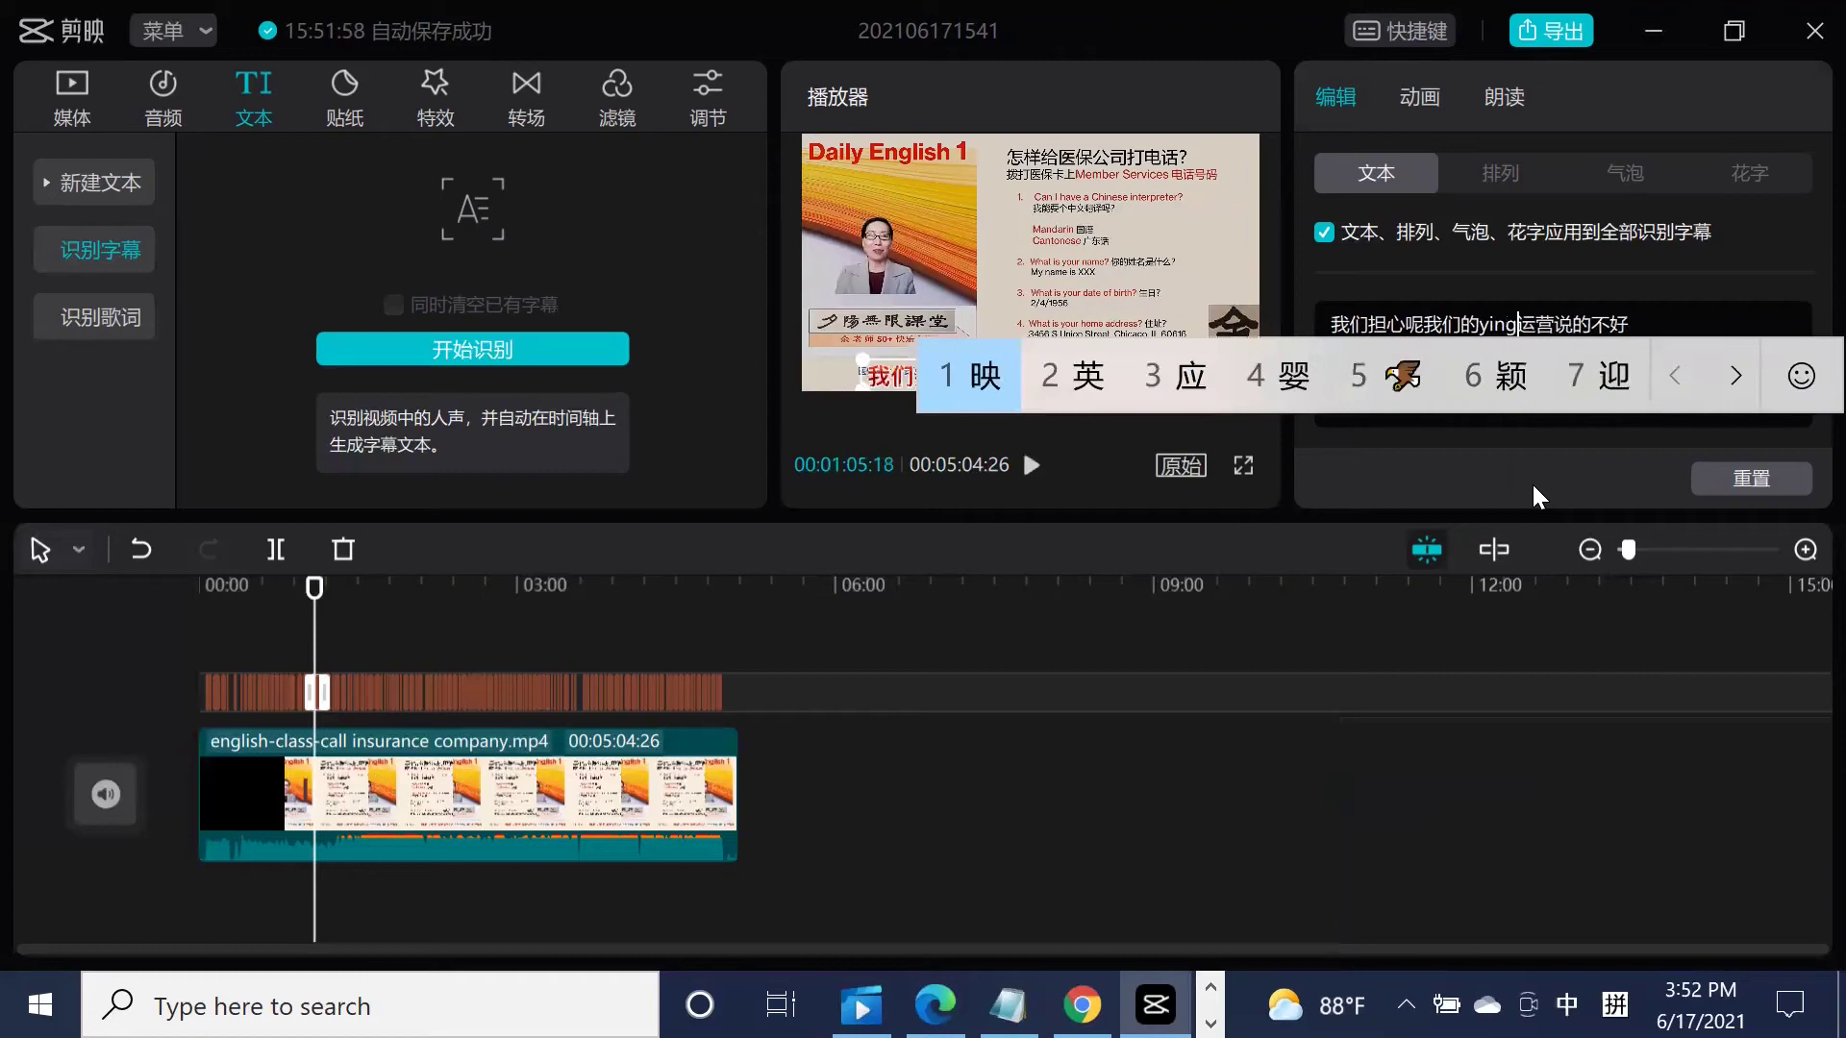
{"action": "type", "text": "y"}
{"action": "key", "text": "space"}
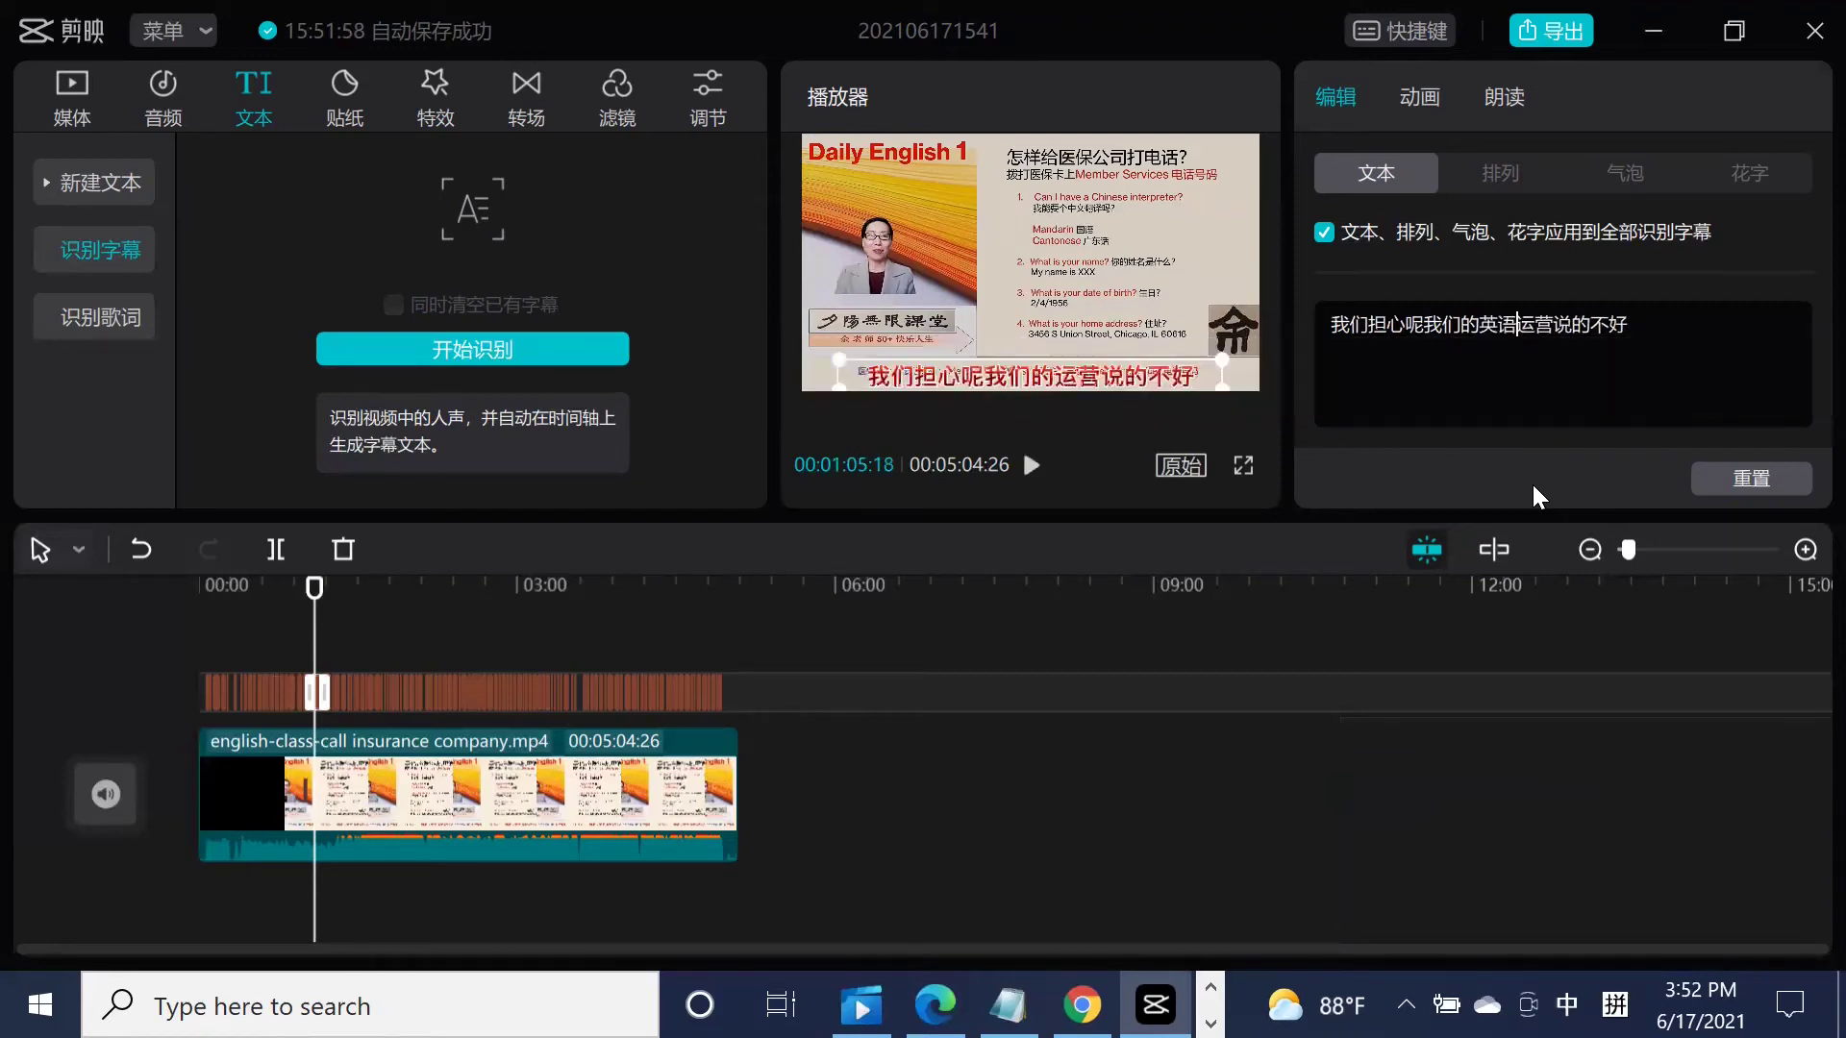
{"action": "key", "text": "Delete"}
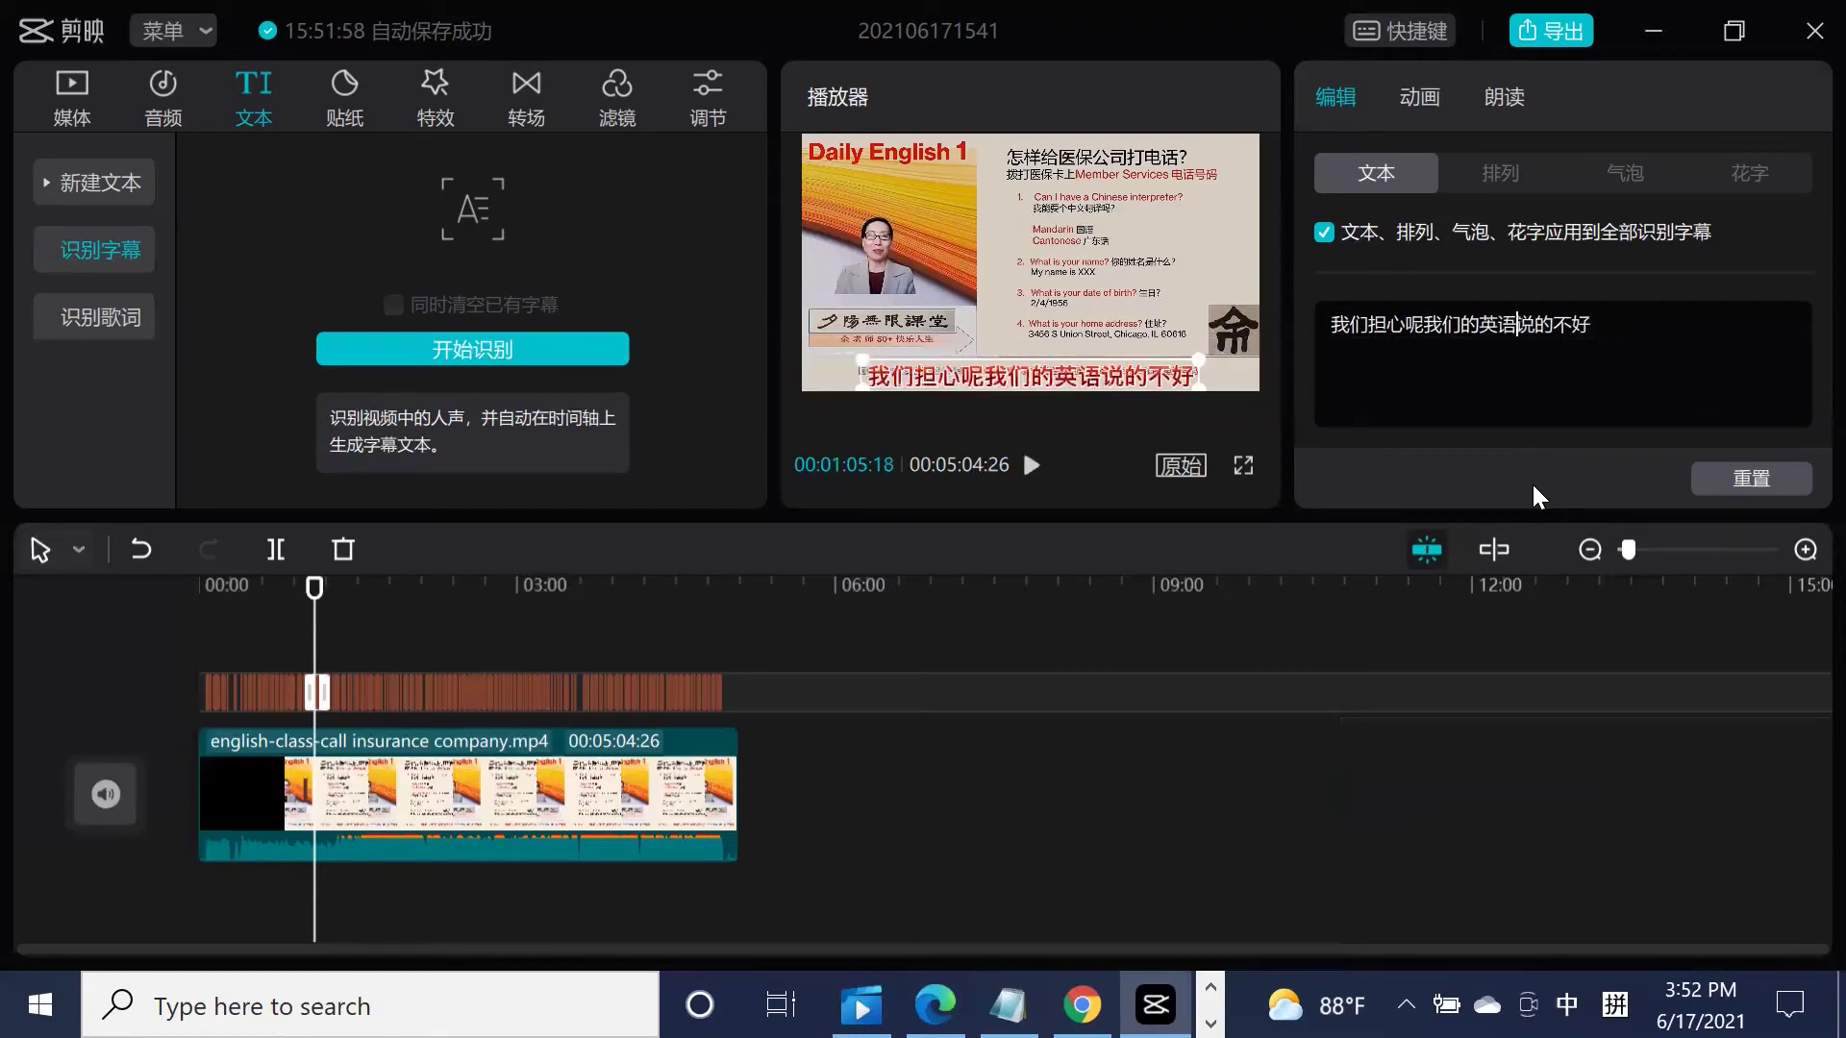
{"action": "key", "text": "shift"}
{"action": "left_click", "coordinate": [1030, 467]}
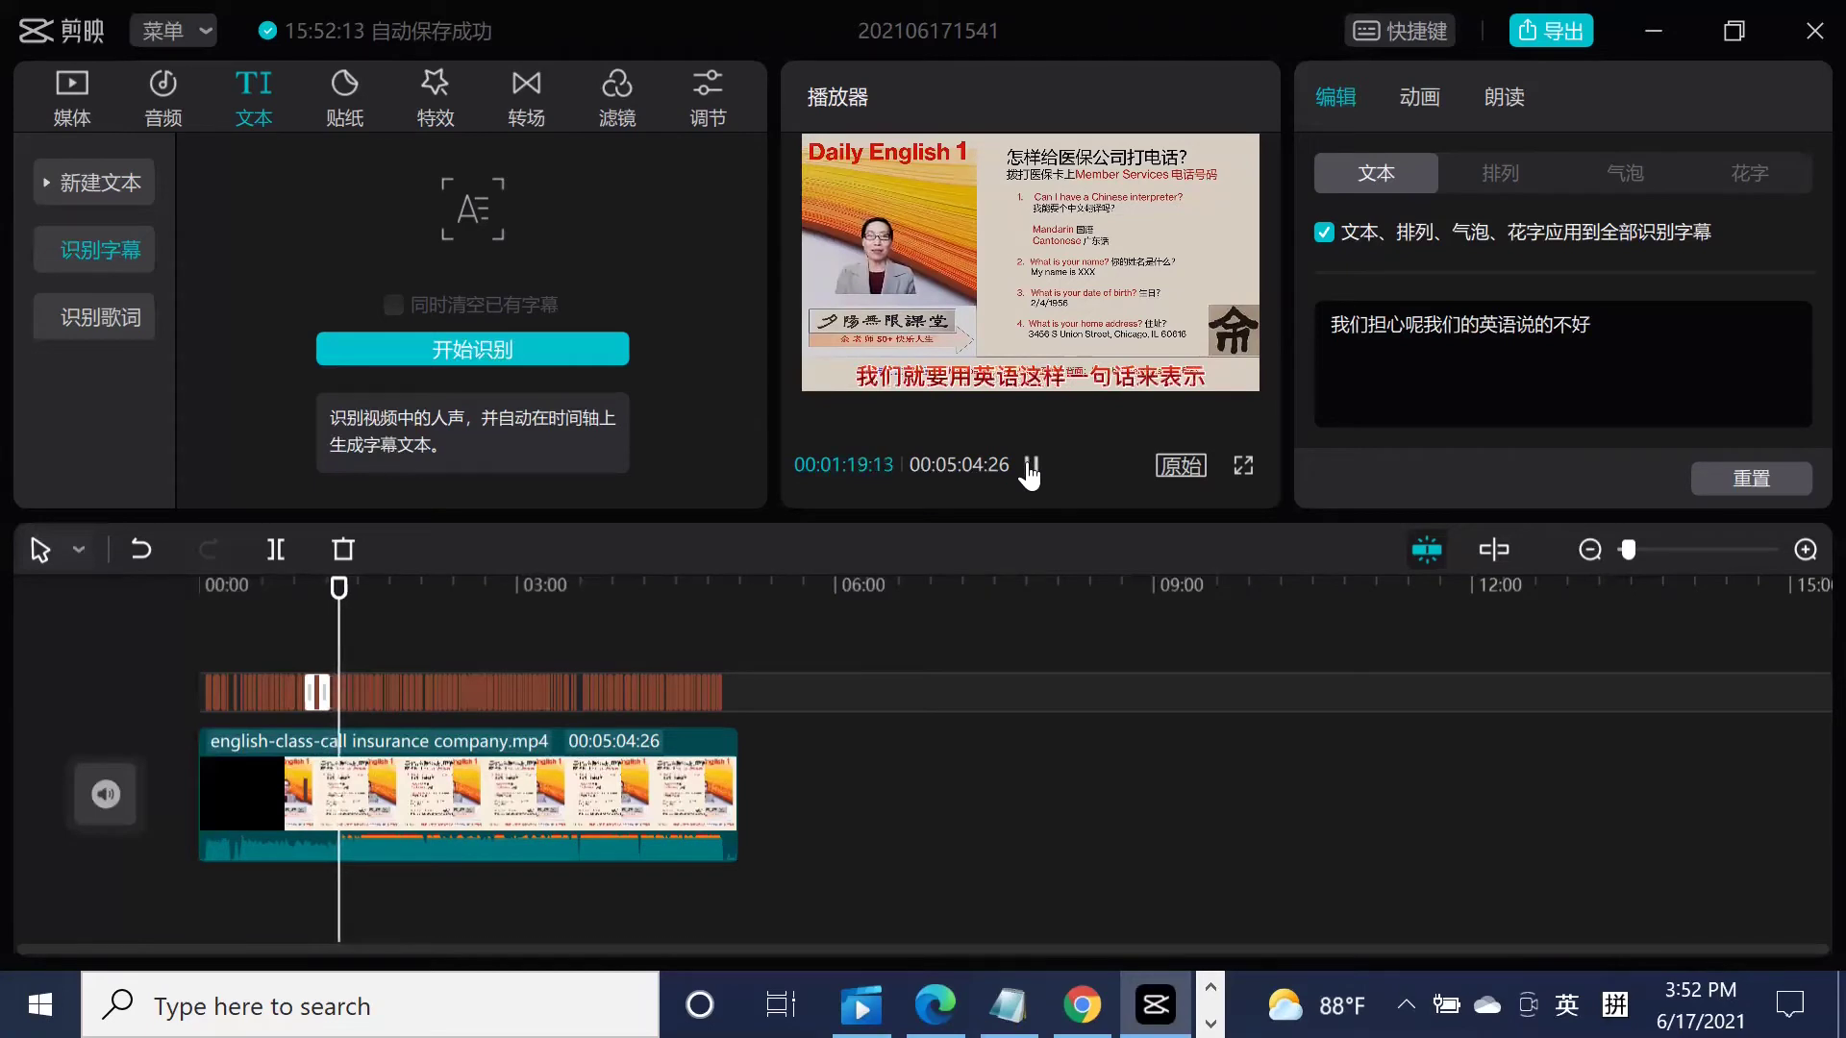
Replace "come i hi" with "can i have a" in the "chinese interpreter" subtitle at about 00:01:22.
{"action": "left_click", "coordinate": [942, 371]}
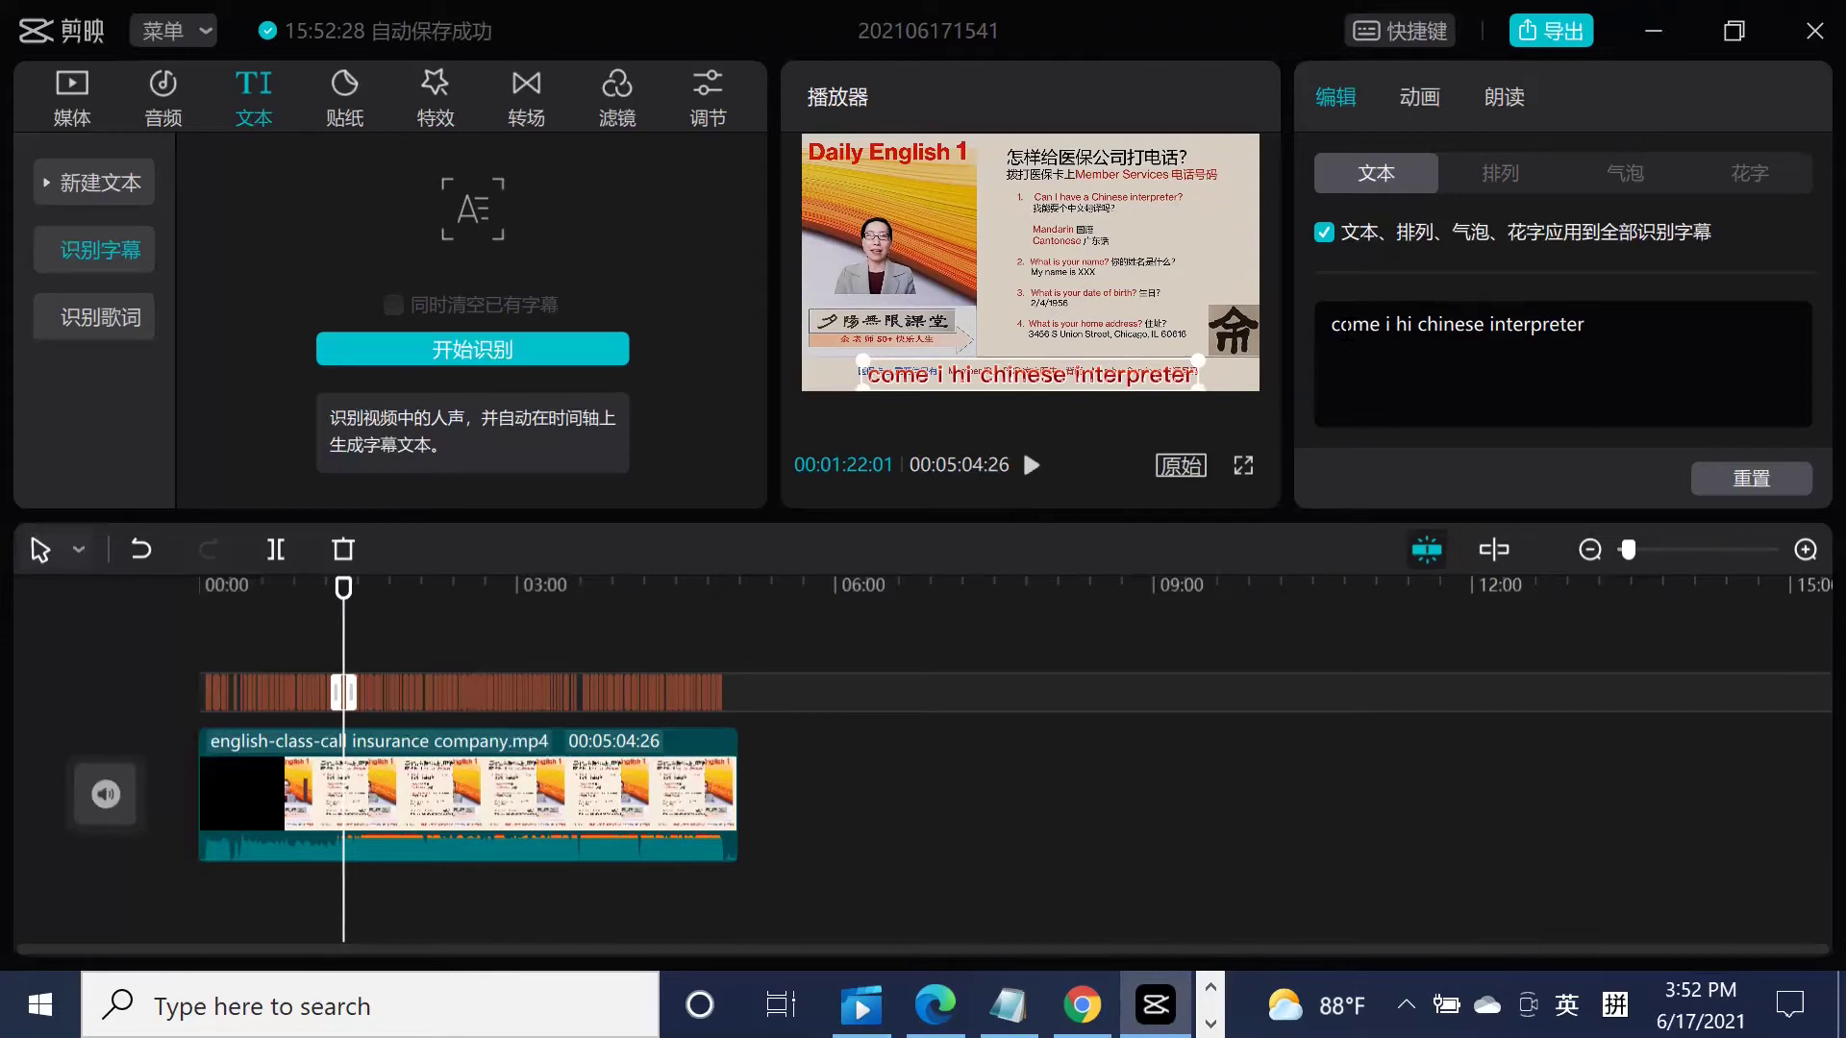
{"action": "key", "text": "shift"}
{"action": "type", "text": "a"}
{"action": "key", "text": "shift"}
{"action": "type", "text": "n"}
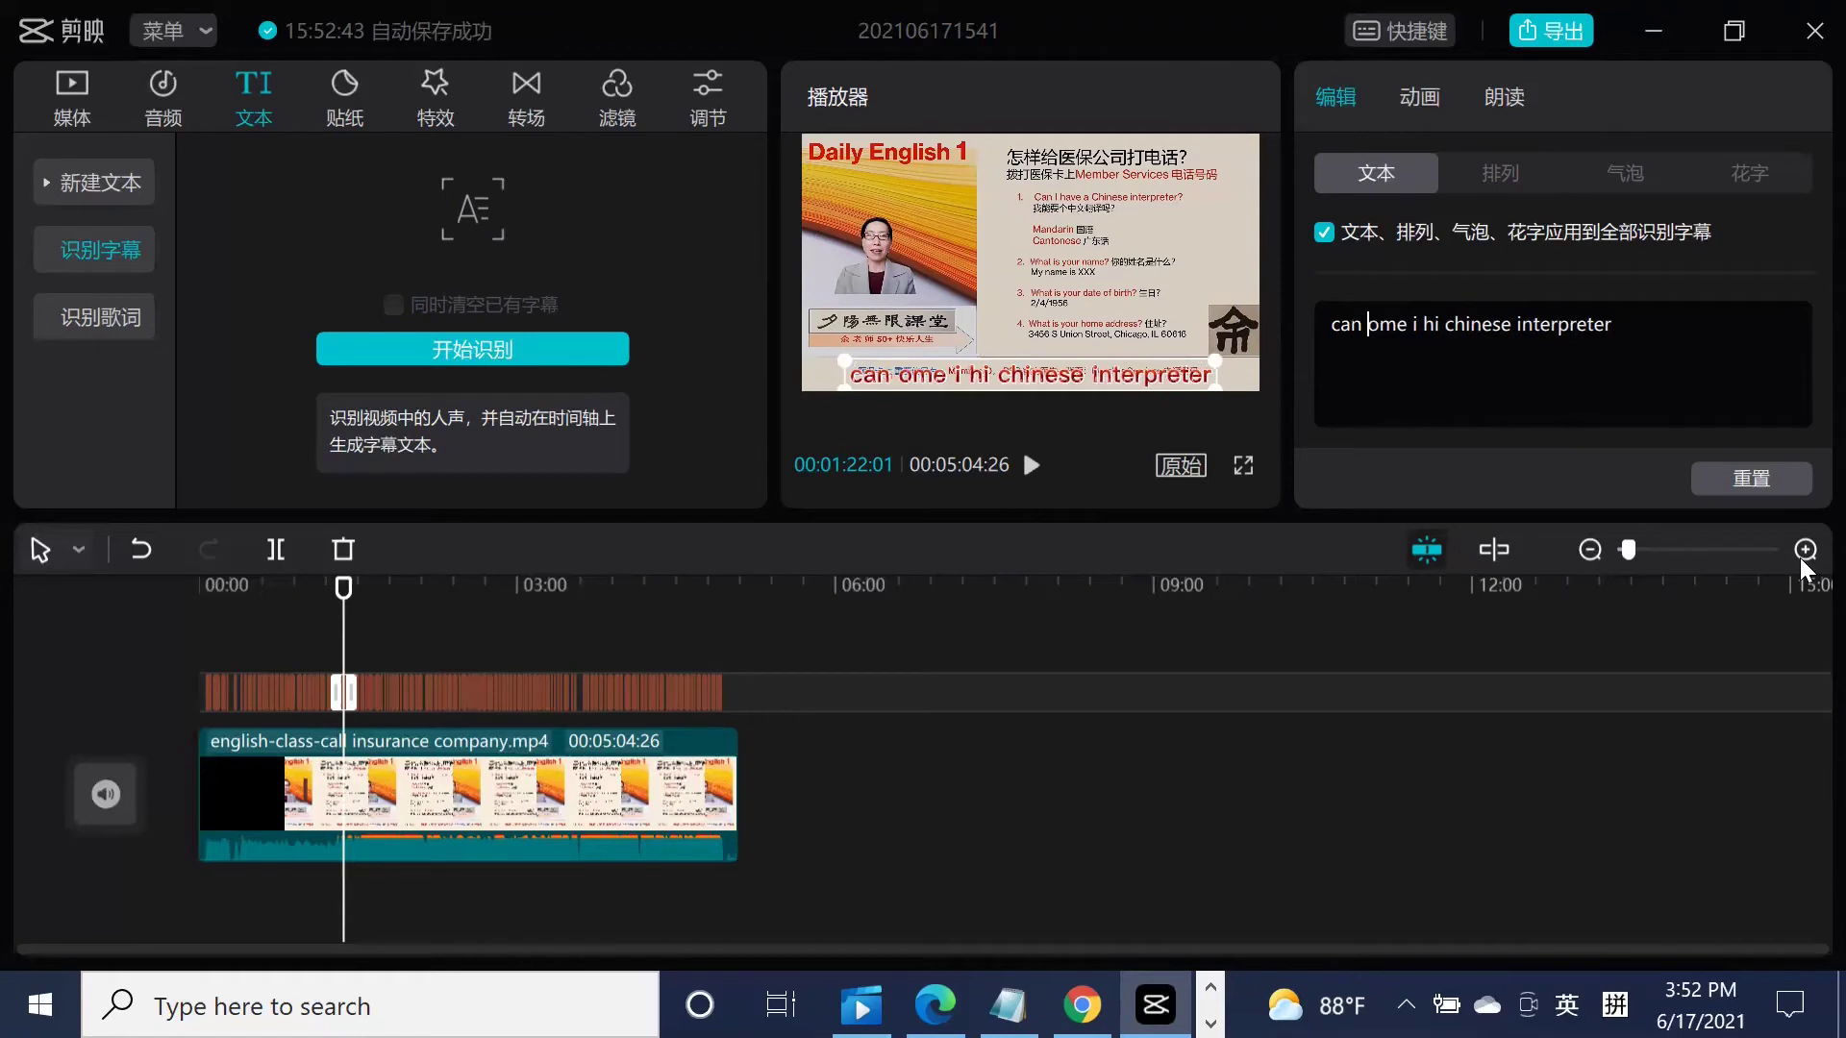
{"action": "type", "text": " i h"}
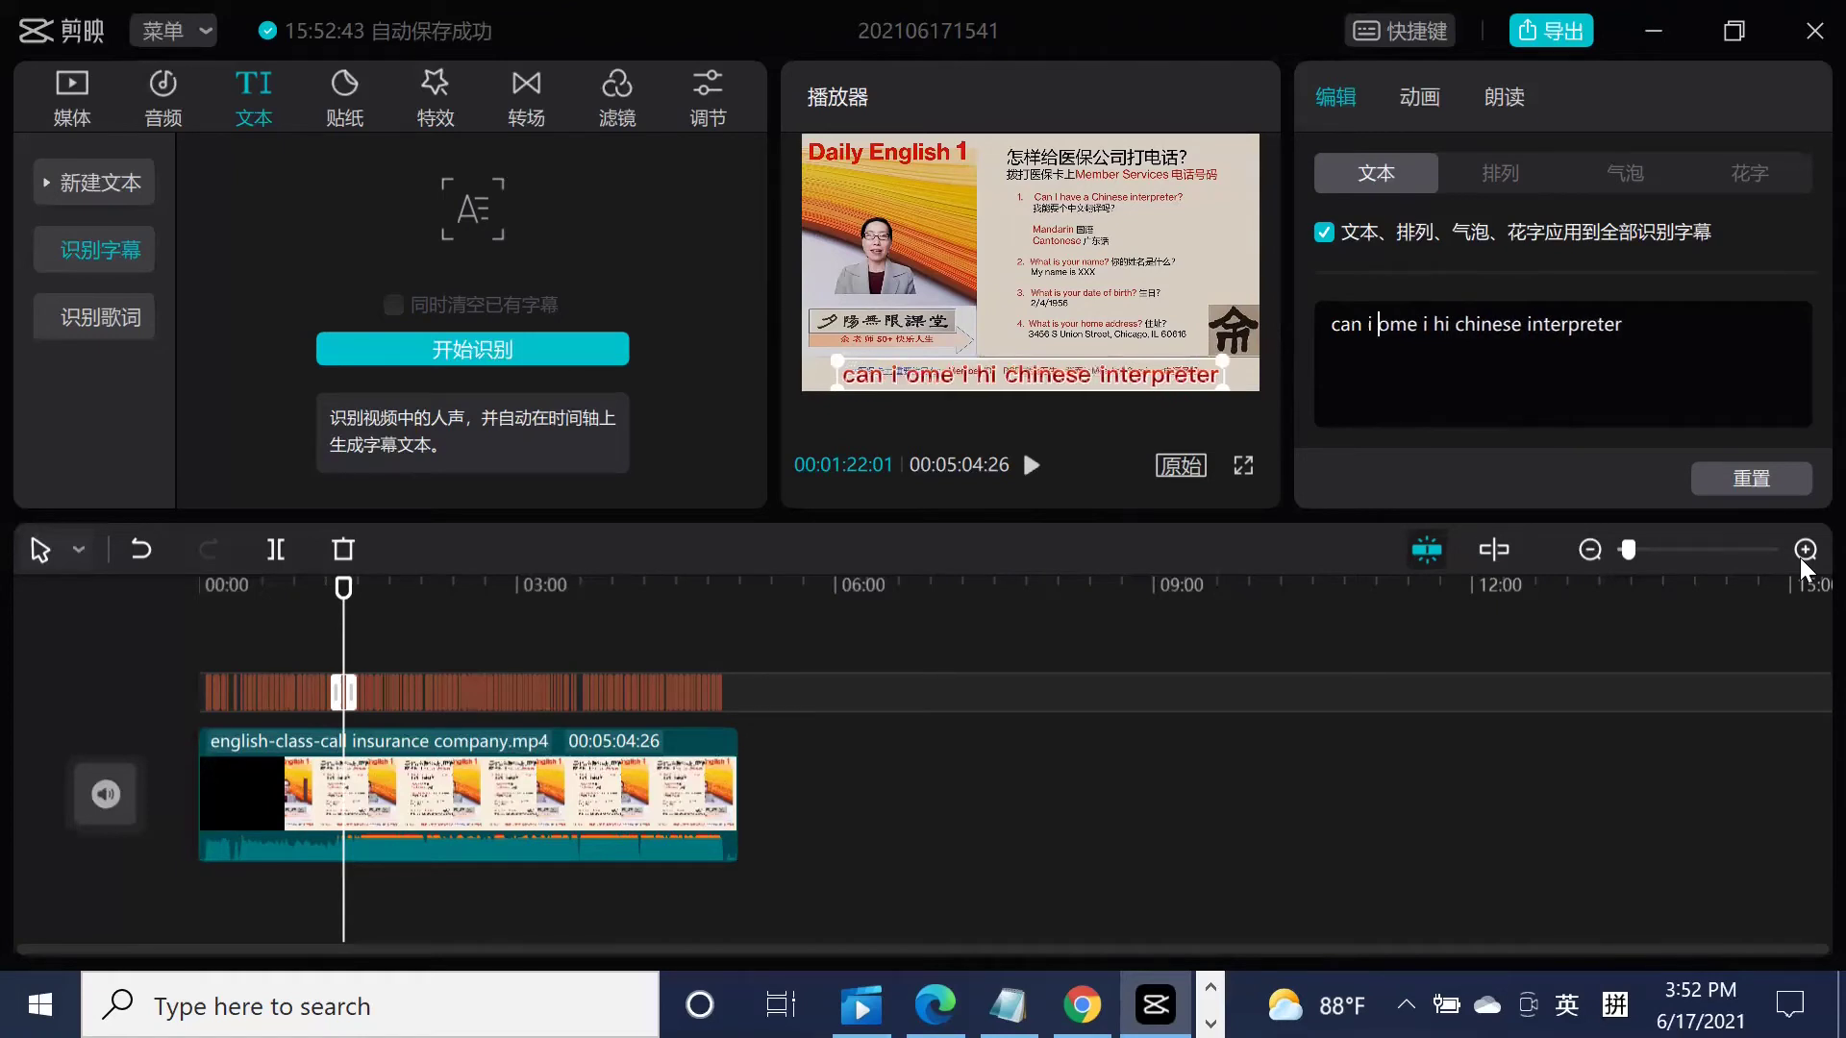
{"action": "type", "text": " have a"}
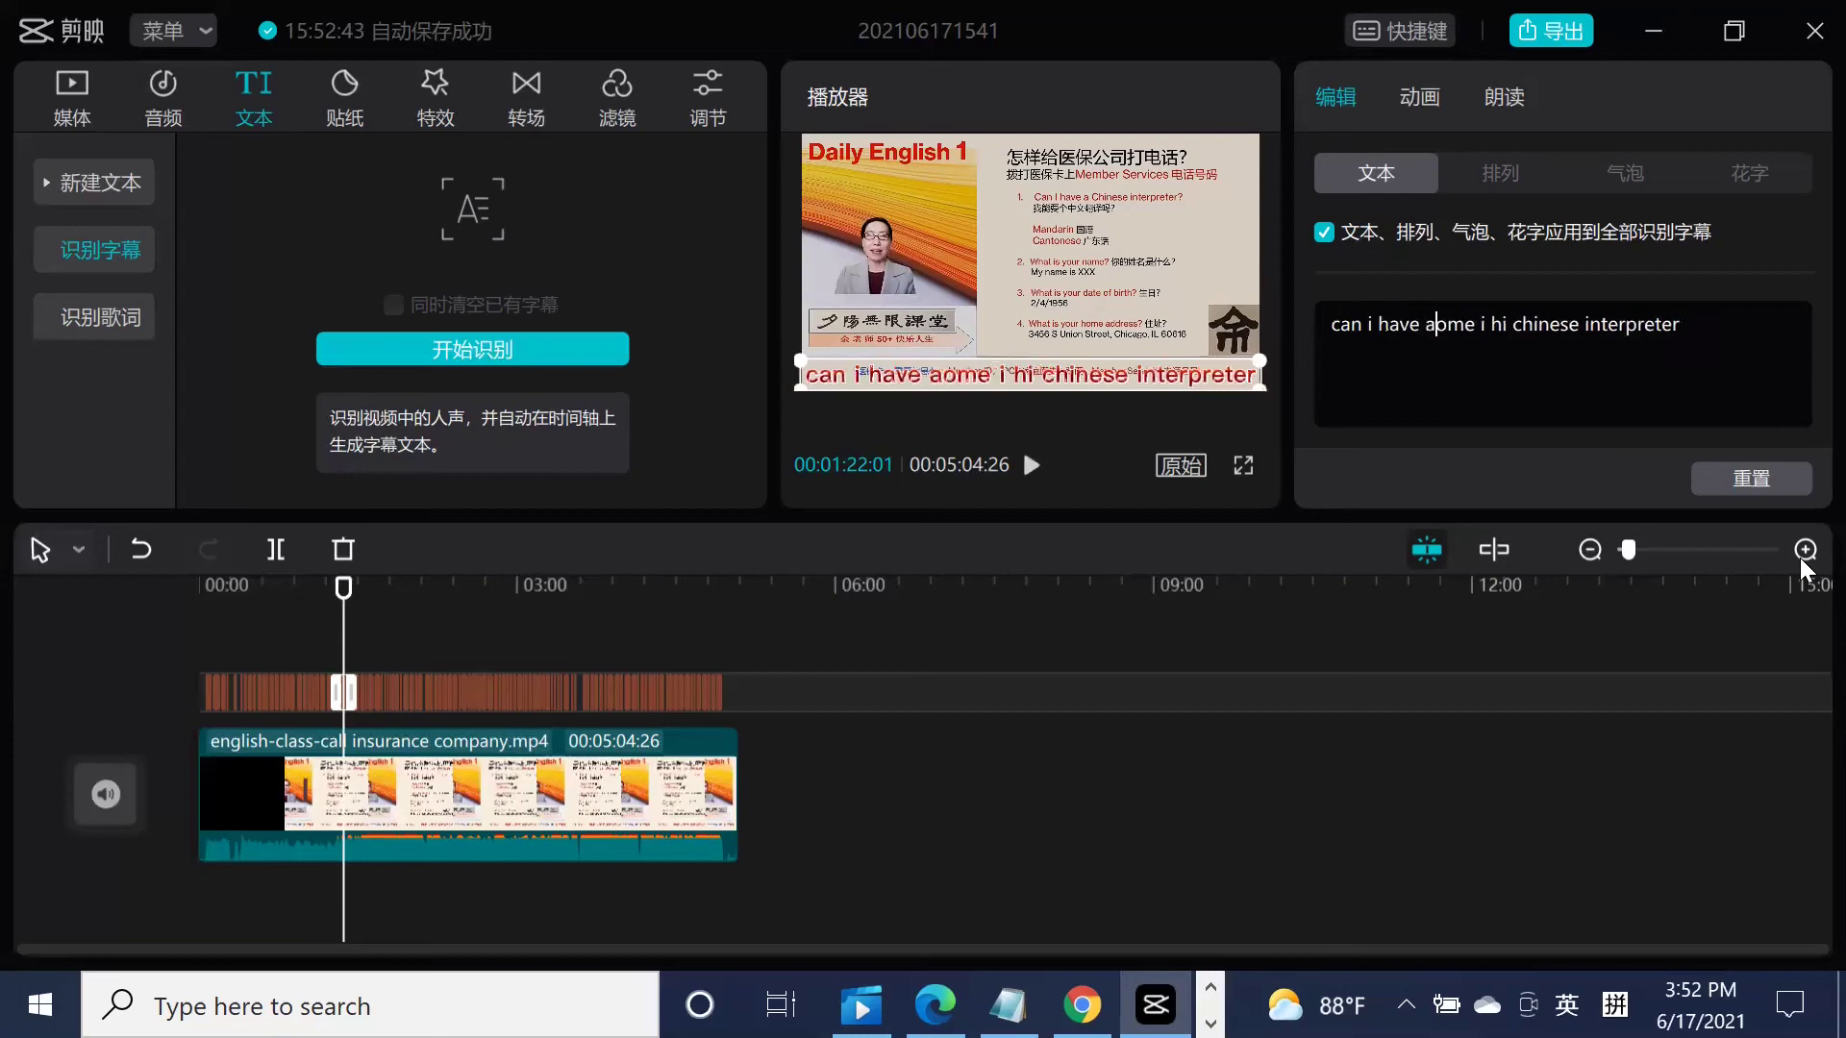
{"action": "key", "text": "Delete"}
{"action": "key", "text": "Delete"}
{"action": "key", "text": "Delete"}
{"action": "key", "text": "Delete"}
{"action": "key", "text": "Delete"}
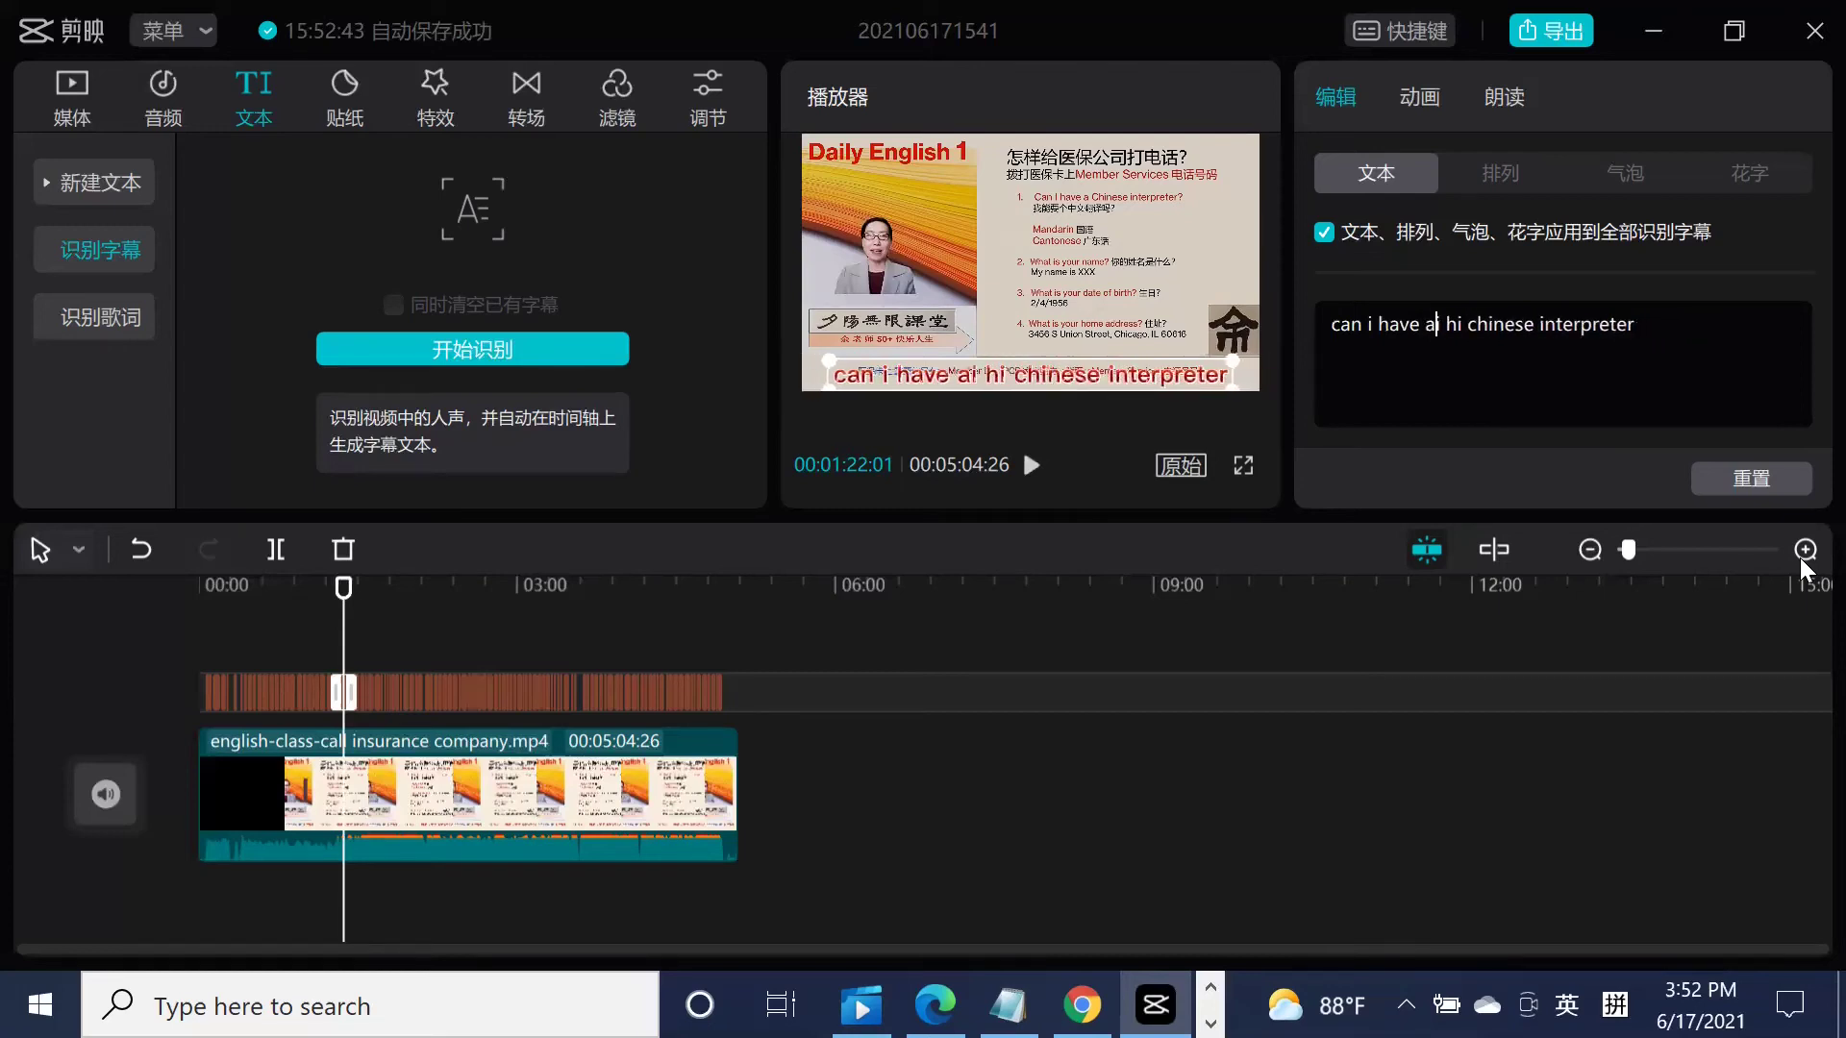
{"action": "key", "text": "Delete"}
{"action": "key", "text": "Delete"}
{"action": "key", "text": "Delete"}
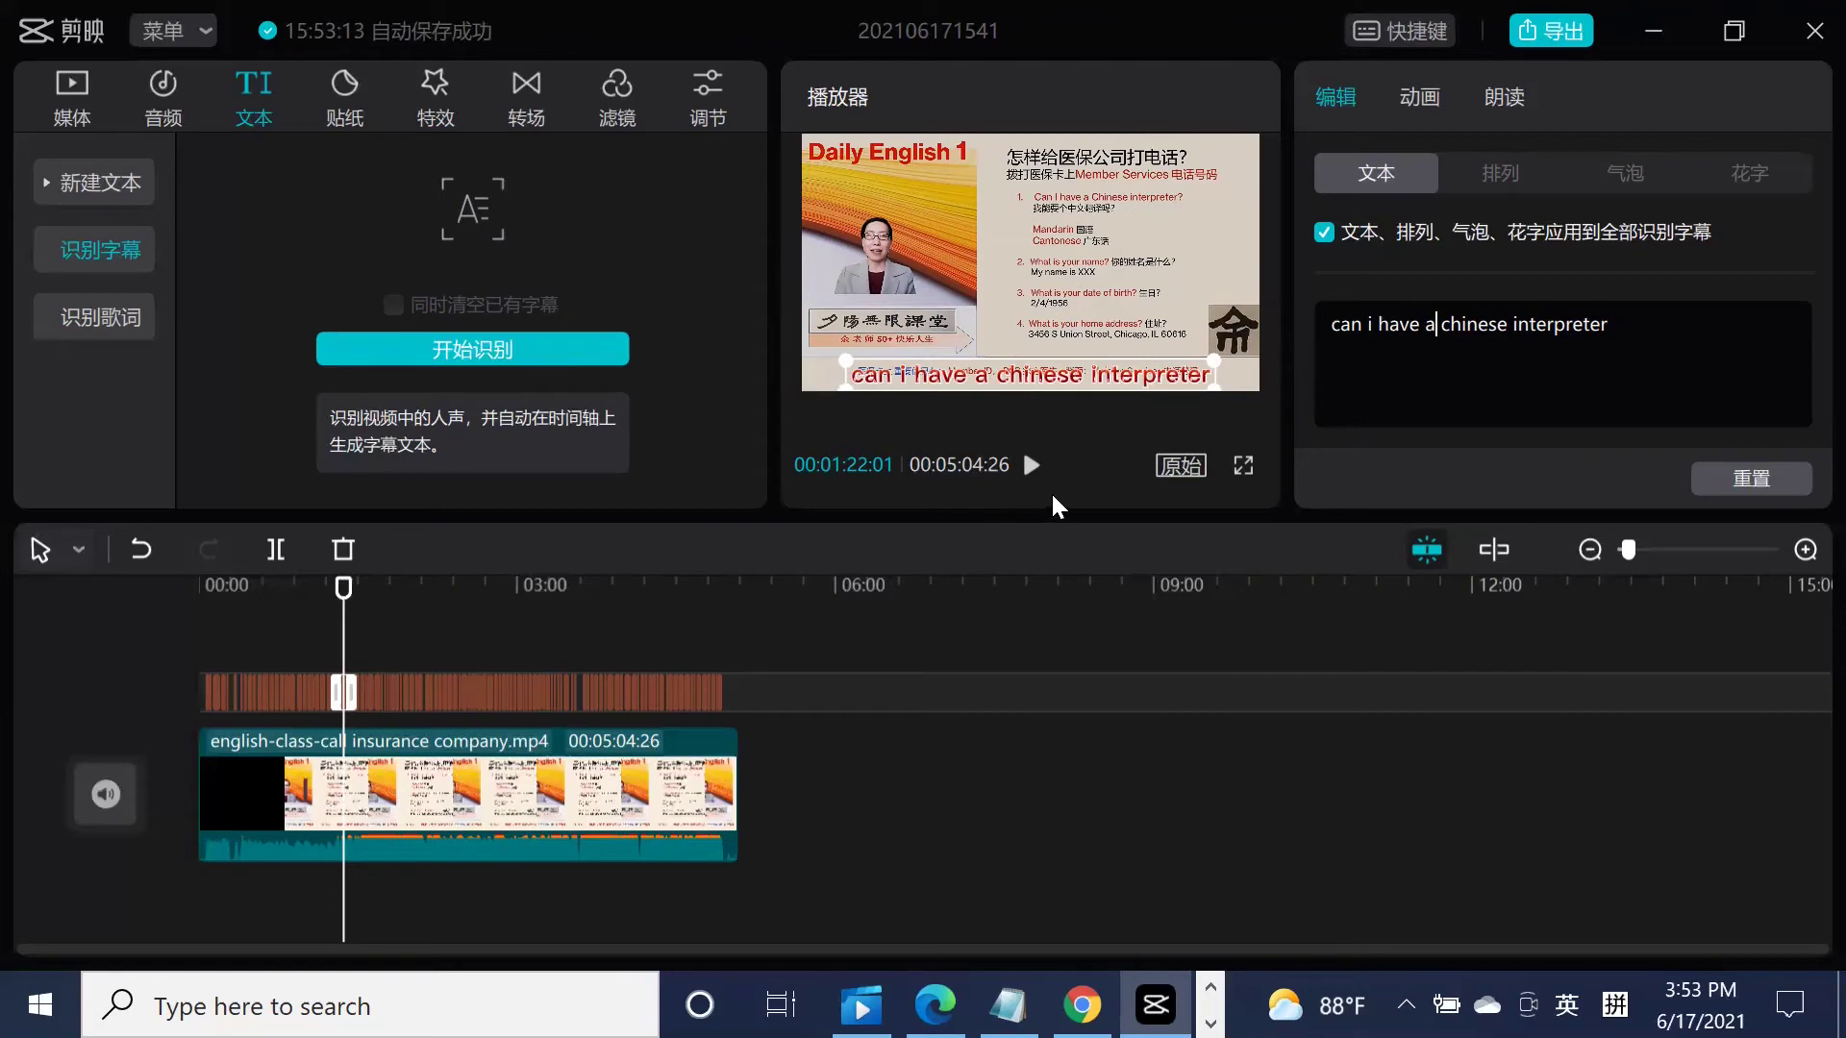
Play on to about 00:01:25 and correct the subtitle "can i hear very chinese" to "can i have a chinese".
{"action": "left_click", "coordinate": [1031, 471]}
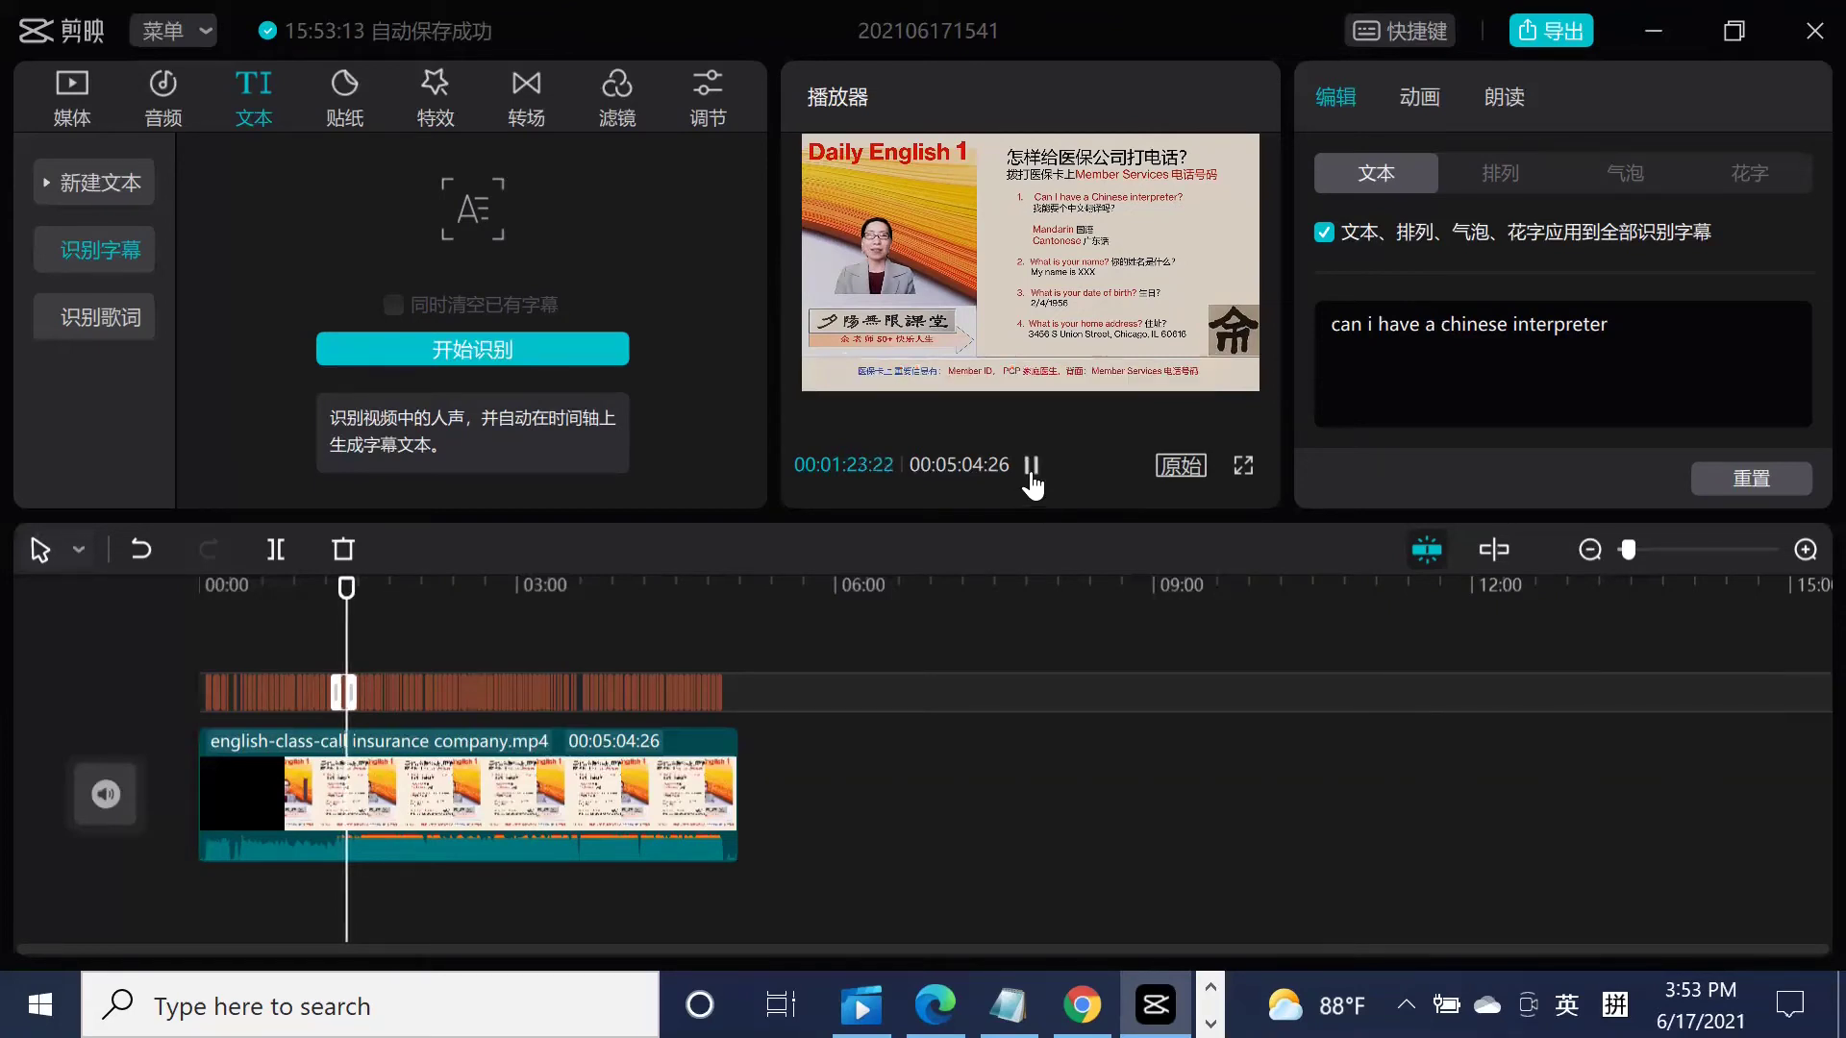
{"action": "left_click", "coordinate": [973, 380]}
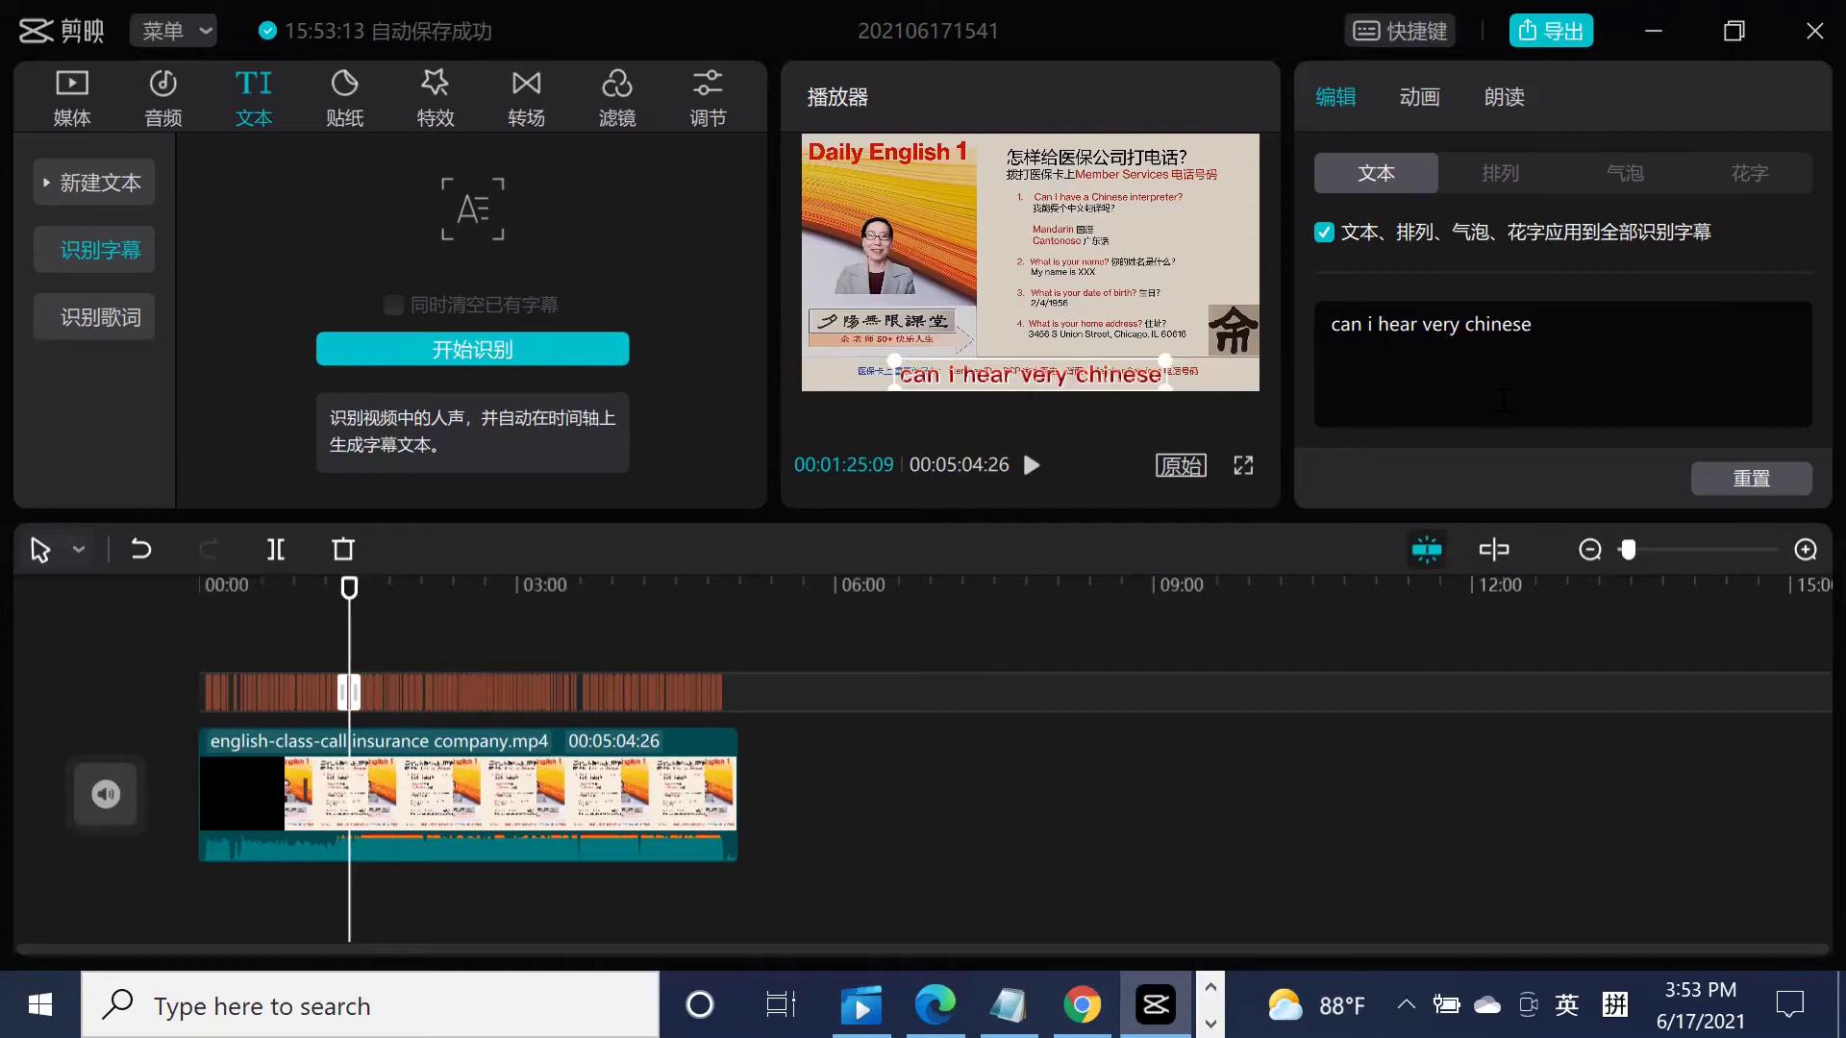
{"action": "type", "text": "ave a"}
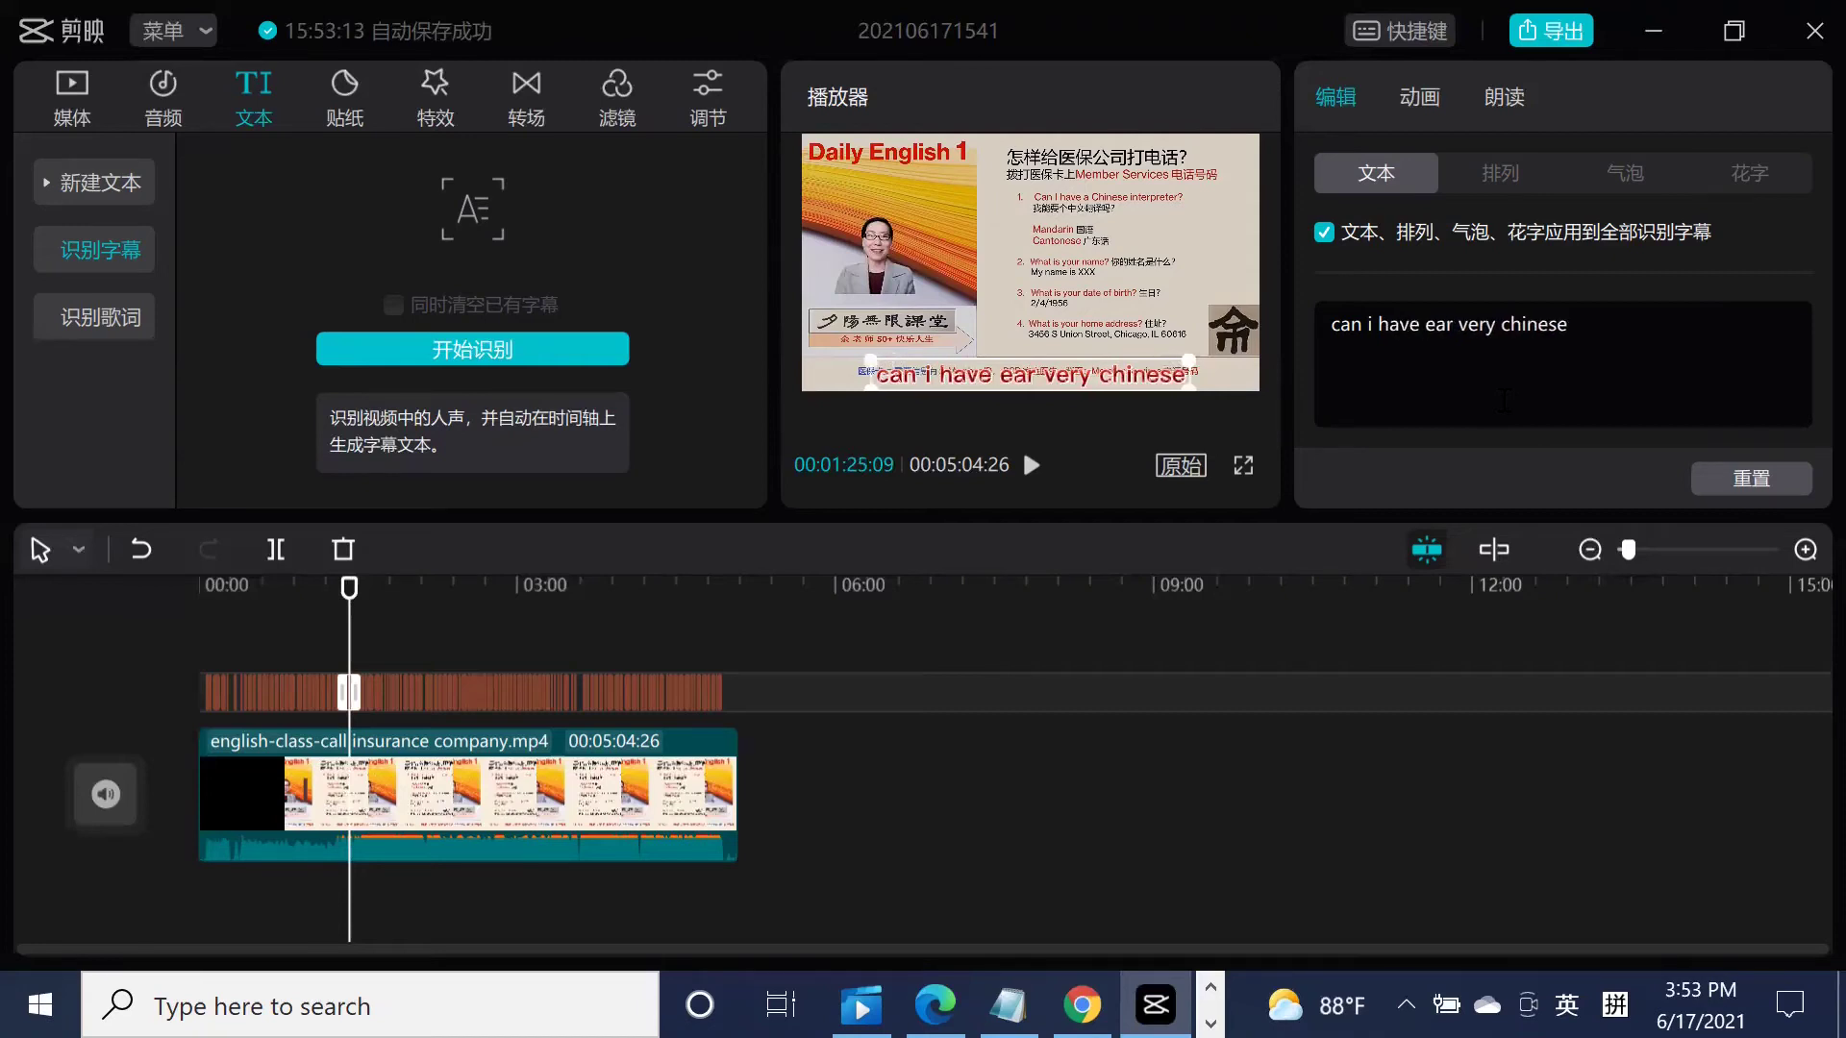
{"action": "key", "text": "Delete"}
{"action": "key", "text": "Delete"}
{"action": "key", "text": "Delete"}
{"action": "key", "text": "Delete"}
{"action": "key", "text": "Delete"}
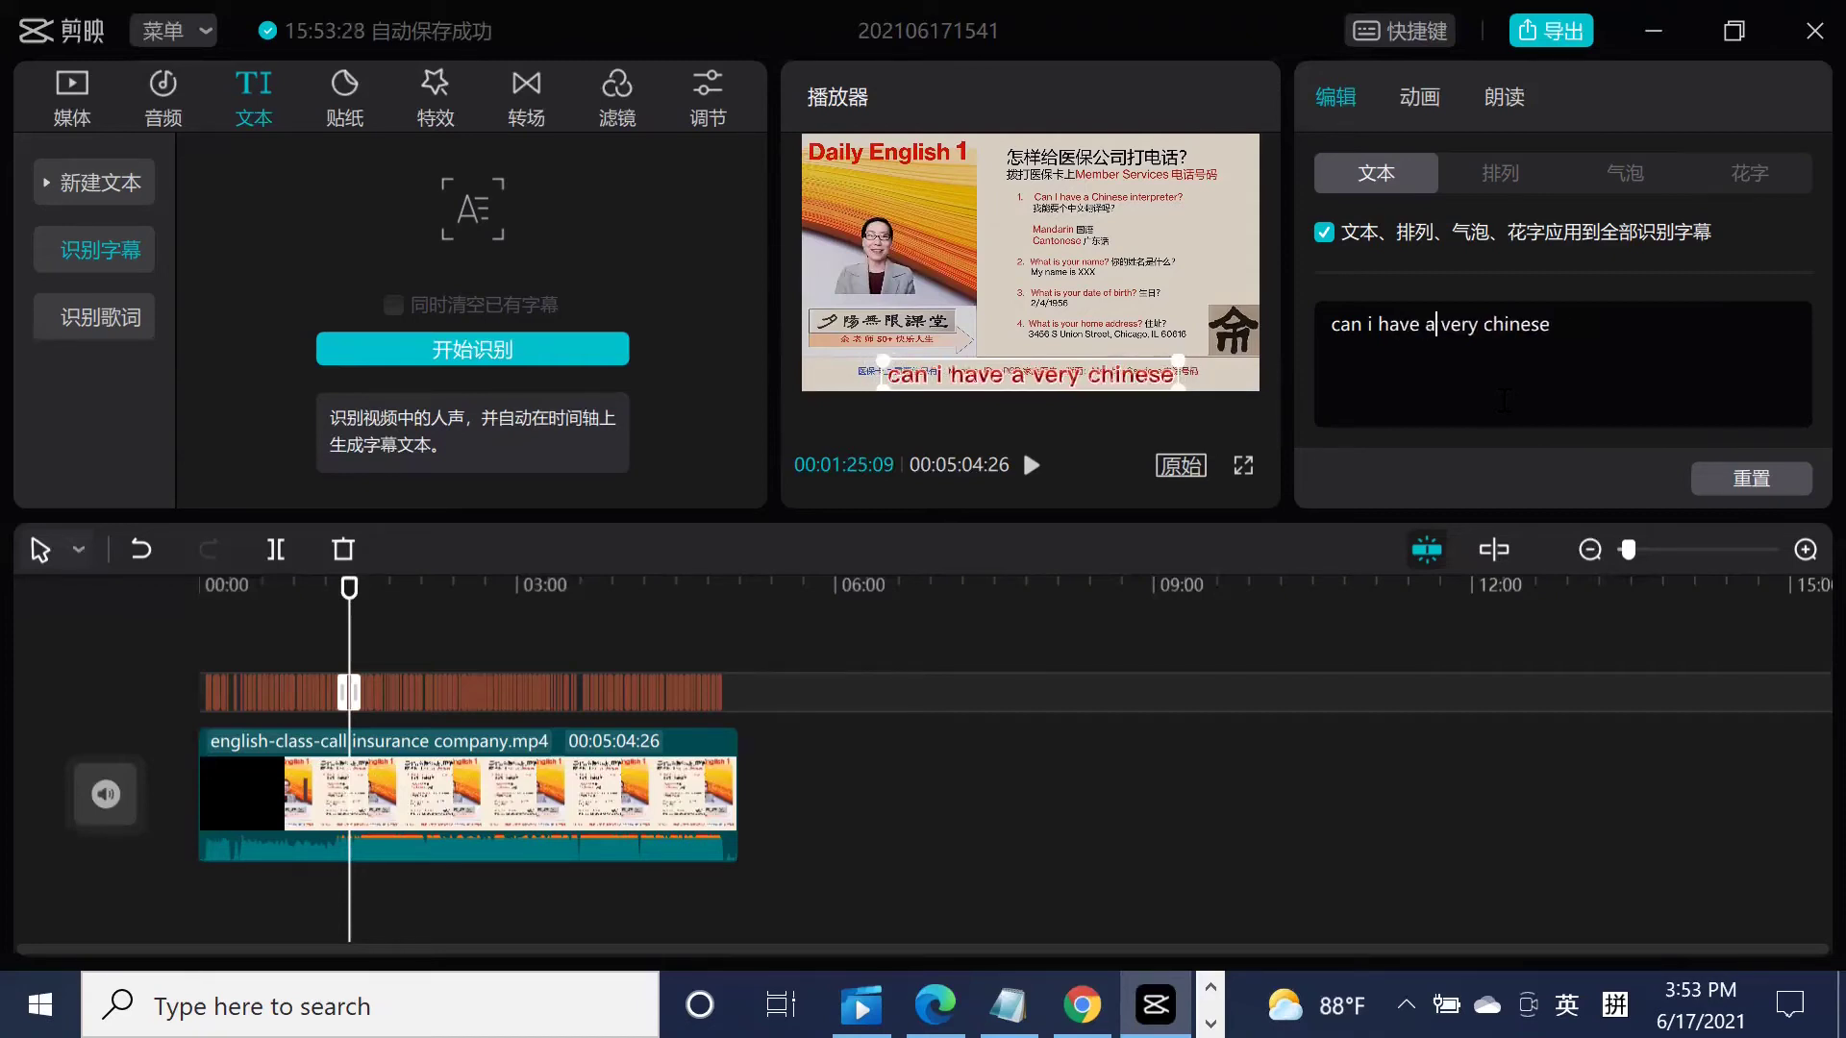
{"action": "key", "text": "Delete"}
{"action": "key", "text": "Delete"}
{"action": "key", "text": "Delete"}
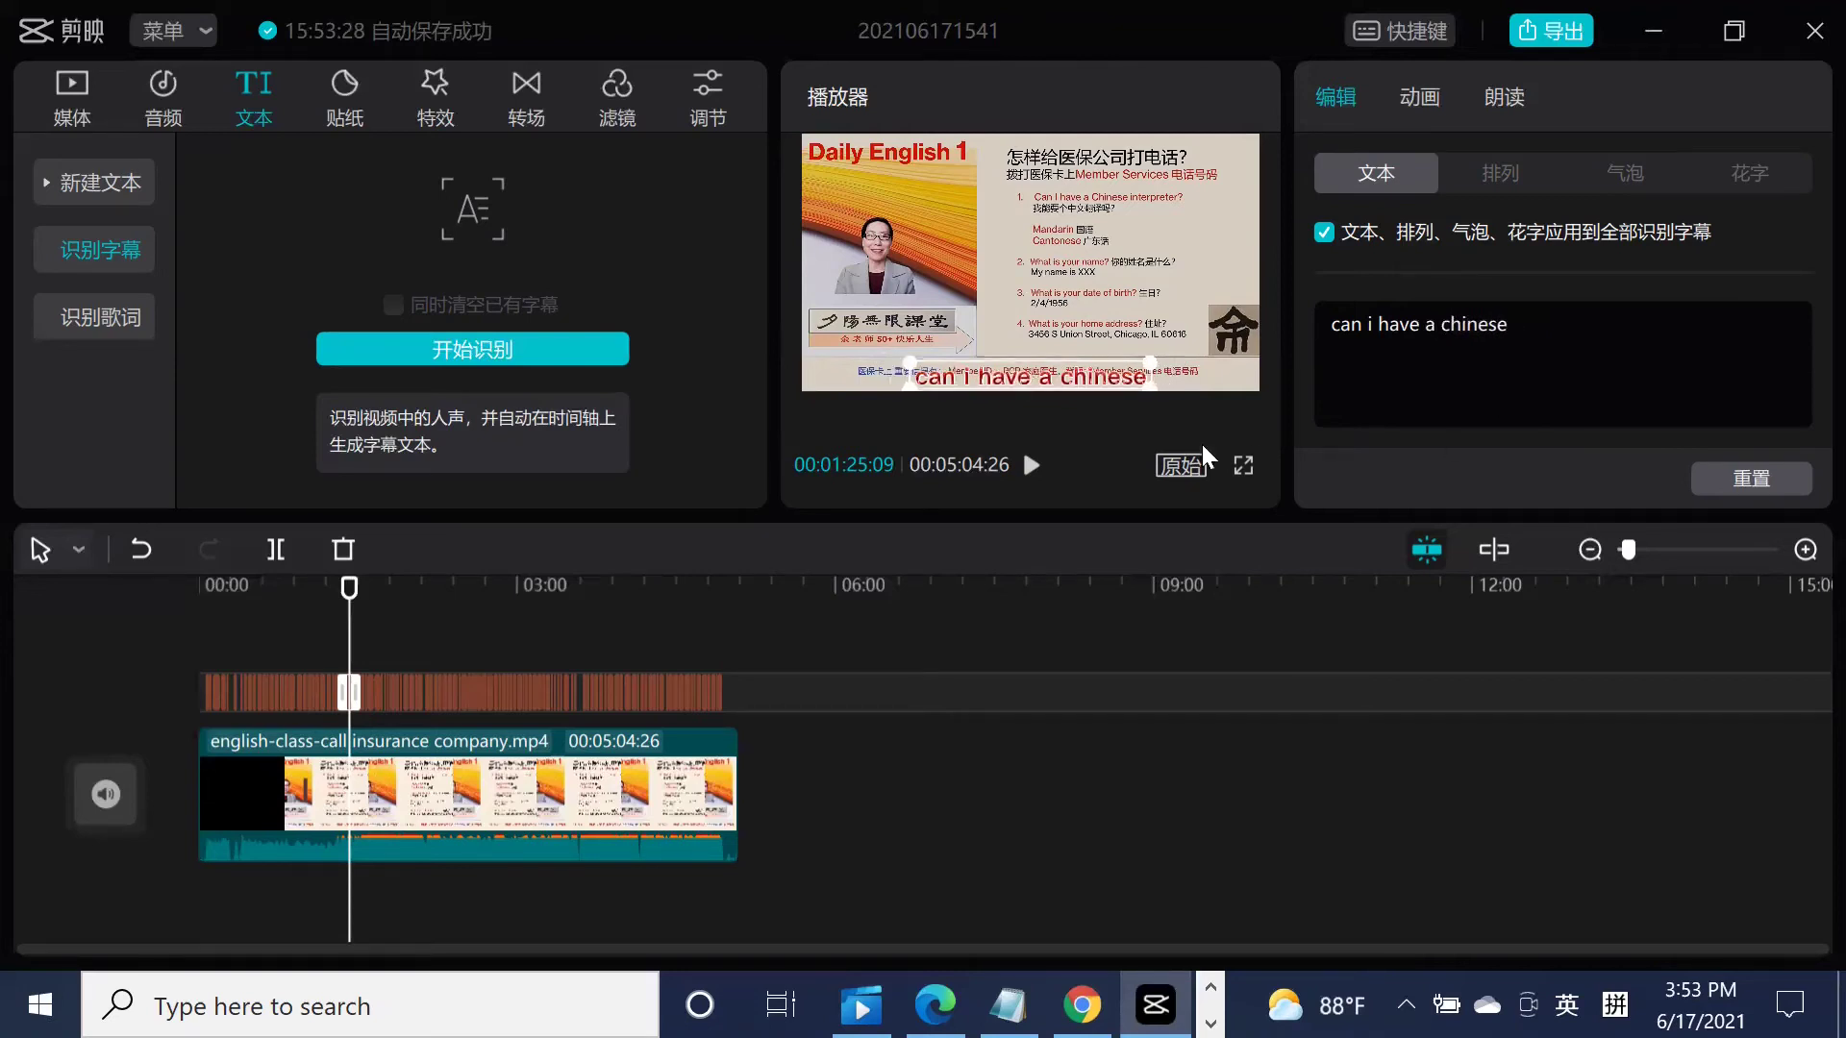
Play on to about 00:01:45 and correct the subtitle "men theory" to "mandarin".
{"action": "left_click", "coordinate": [1029, 465]}
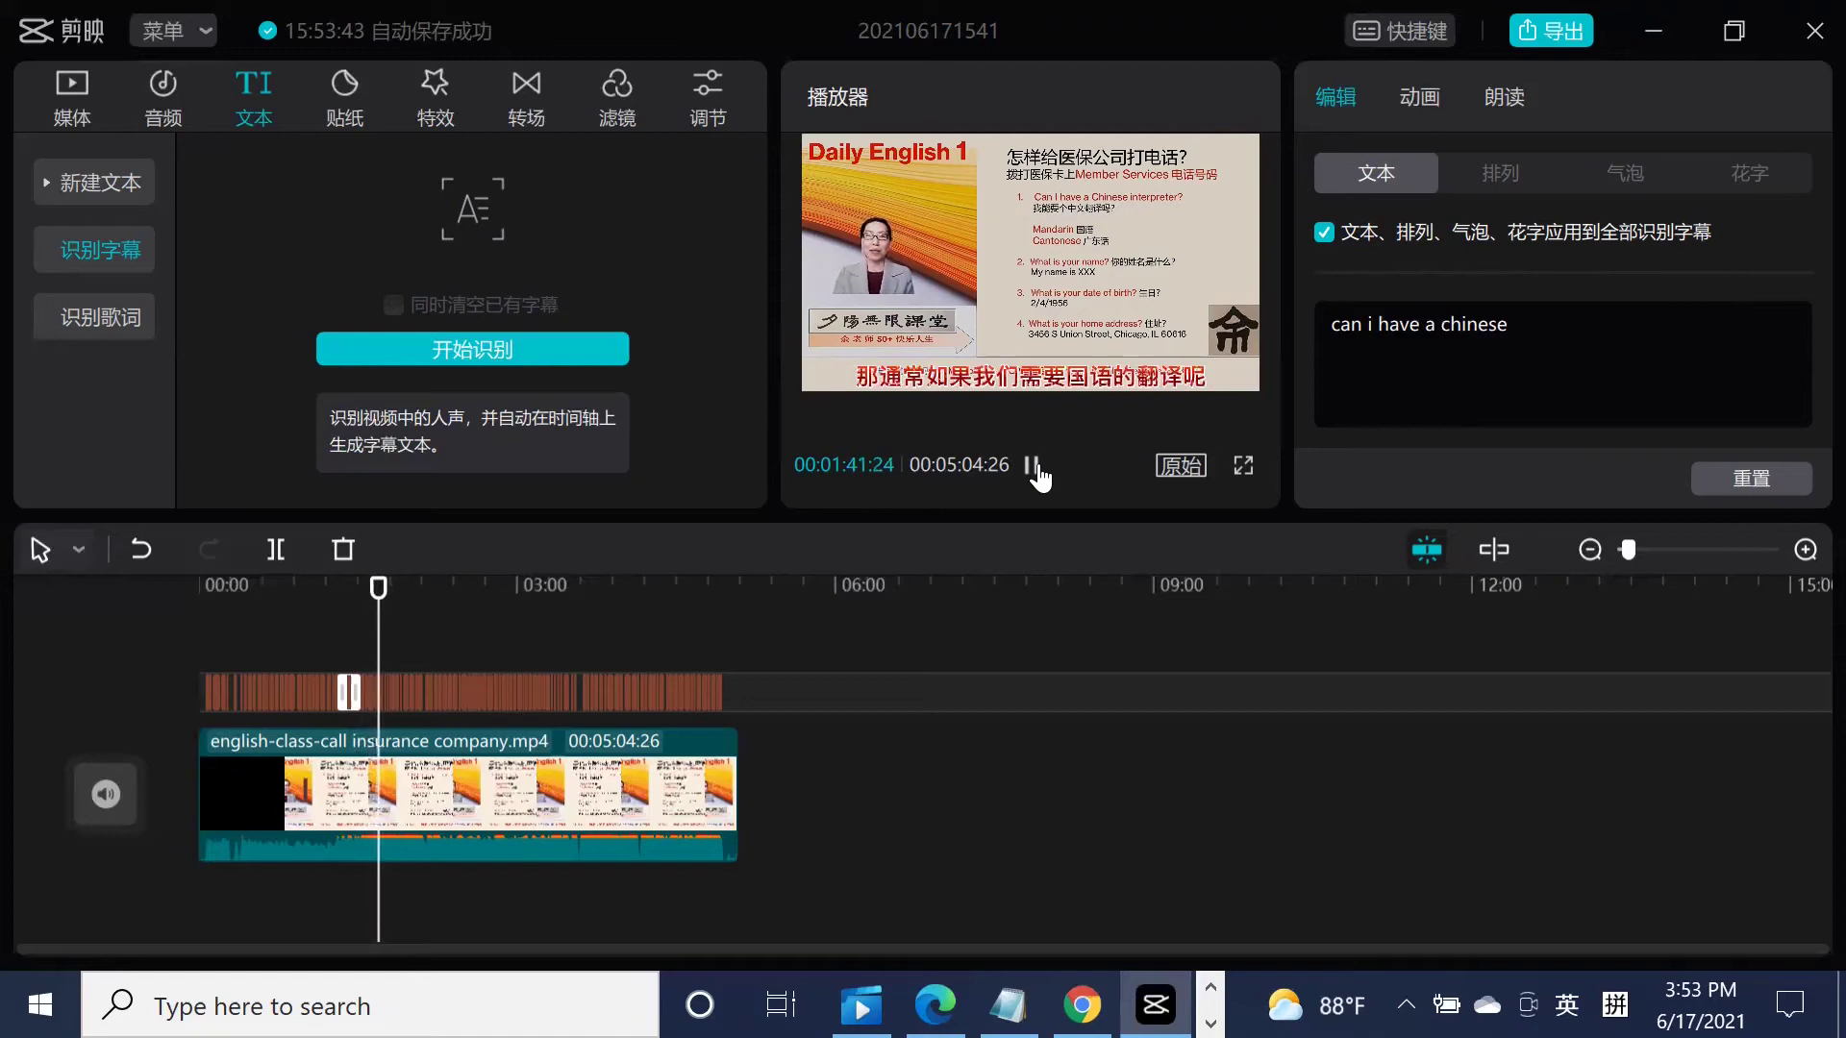
{"action": "left_click", "coordinate": [1026, 377]}
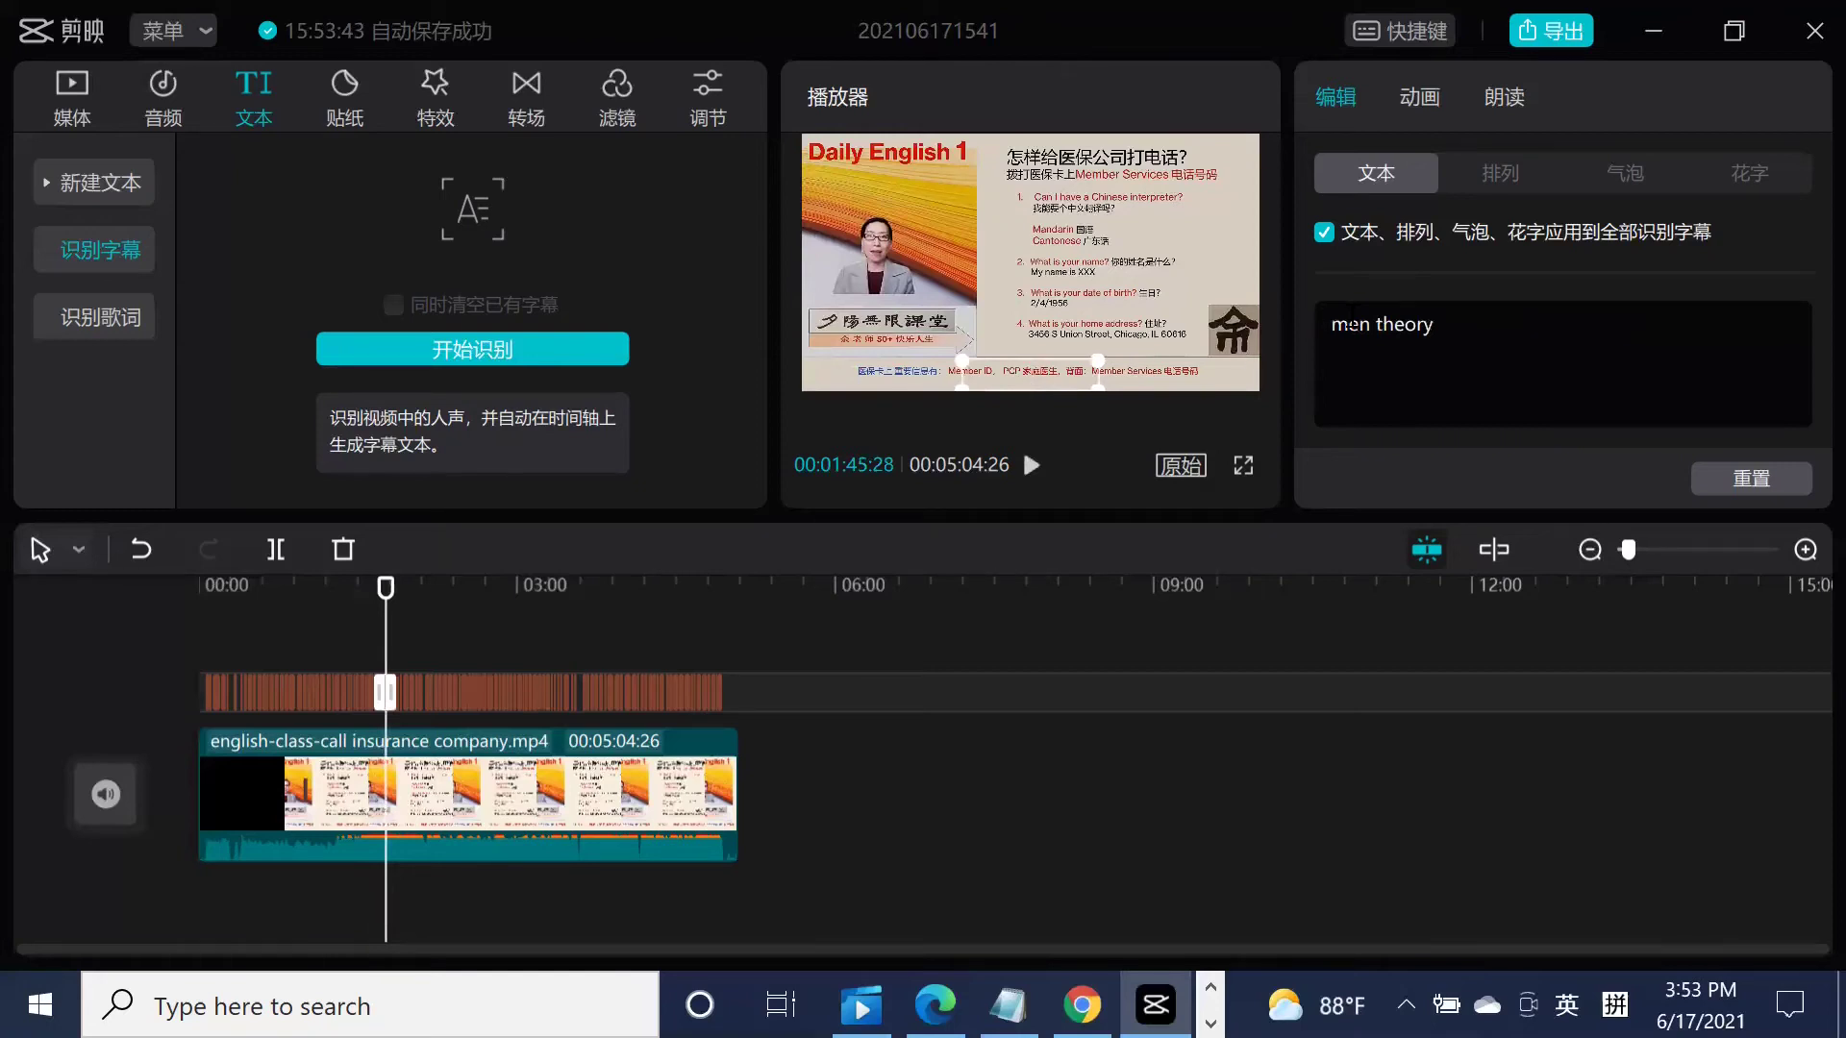
{"action": "type", "text": "and"}
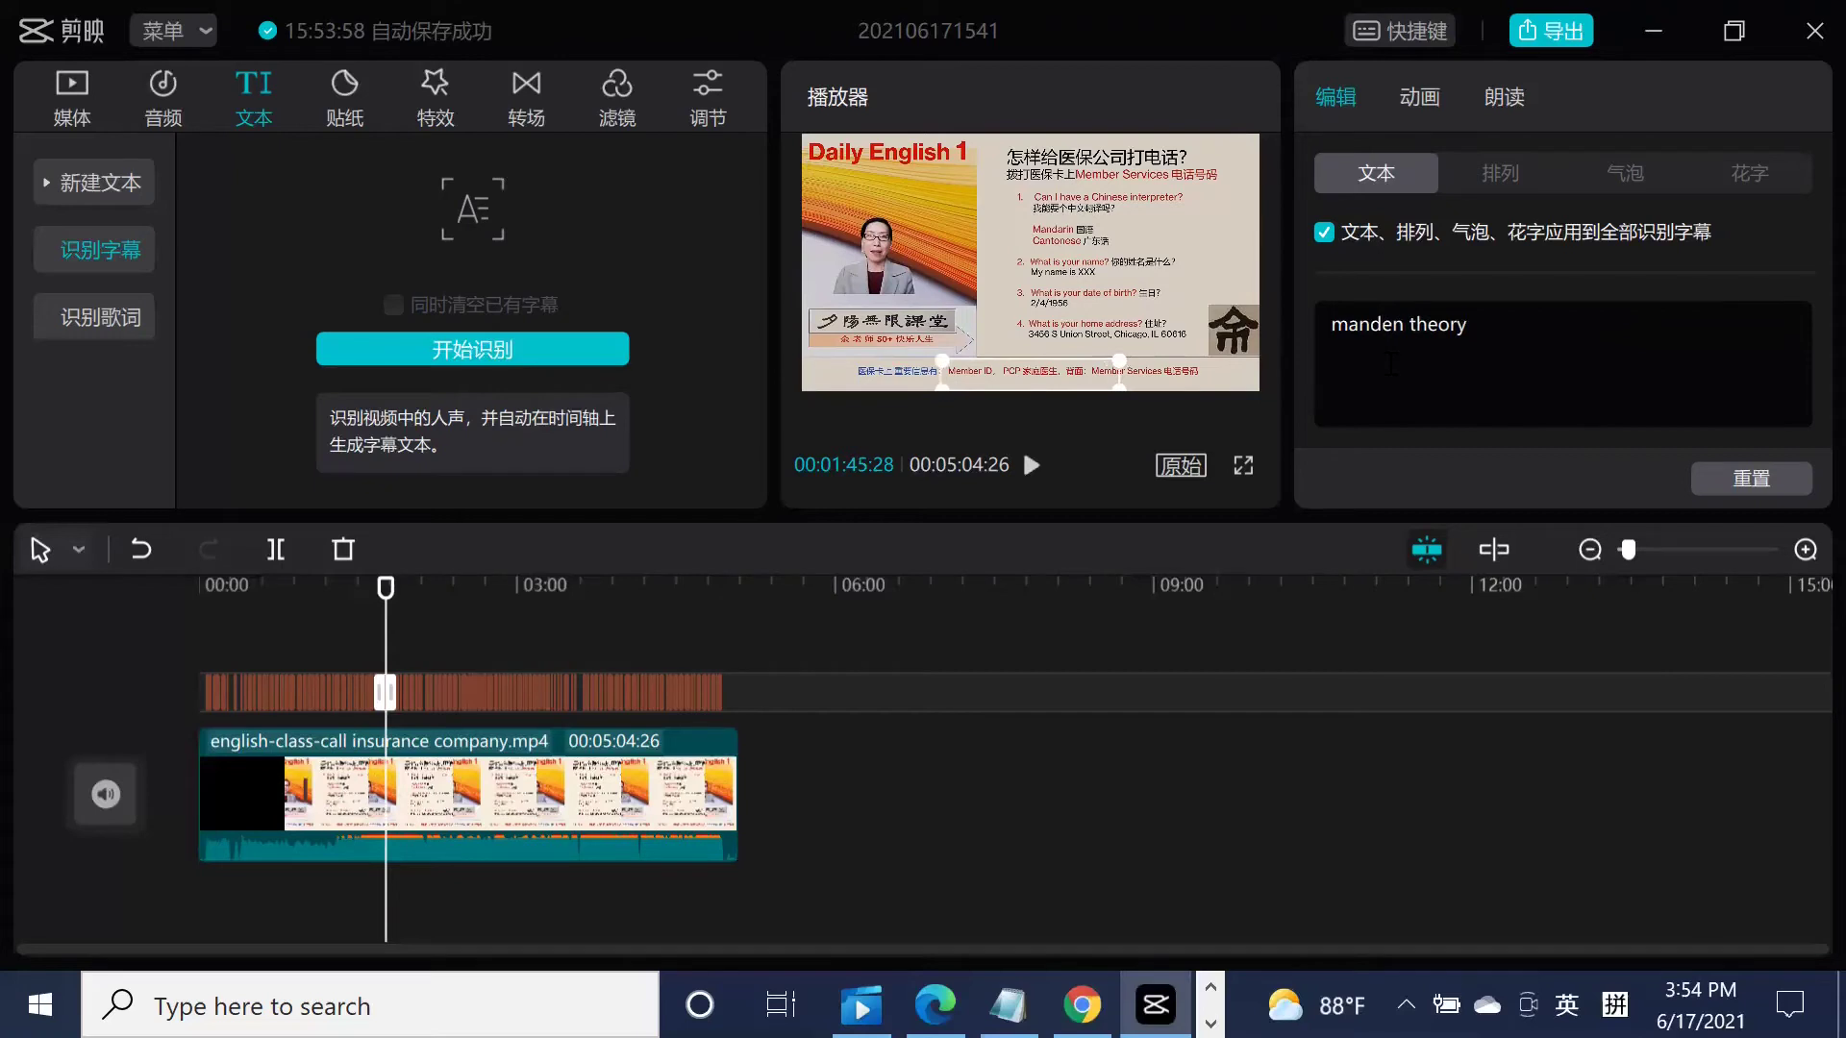
{"action": "type", "text": "arin"}
{"action": "key", "text": "Delete"}
{"action": "key", "text": "Delete"}
{"action": "key", "text": "Delete"}
{"action": "key", "text": "Delete"}
{"action": "key", "text": "Delete"}
{"action": "key", "text": "Delete"}
{"action": "key", "text": "Delete"}
{"action": "key", "text": "Delete"}
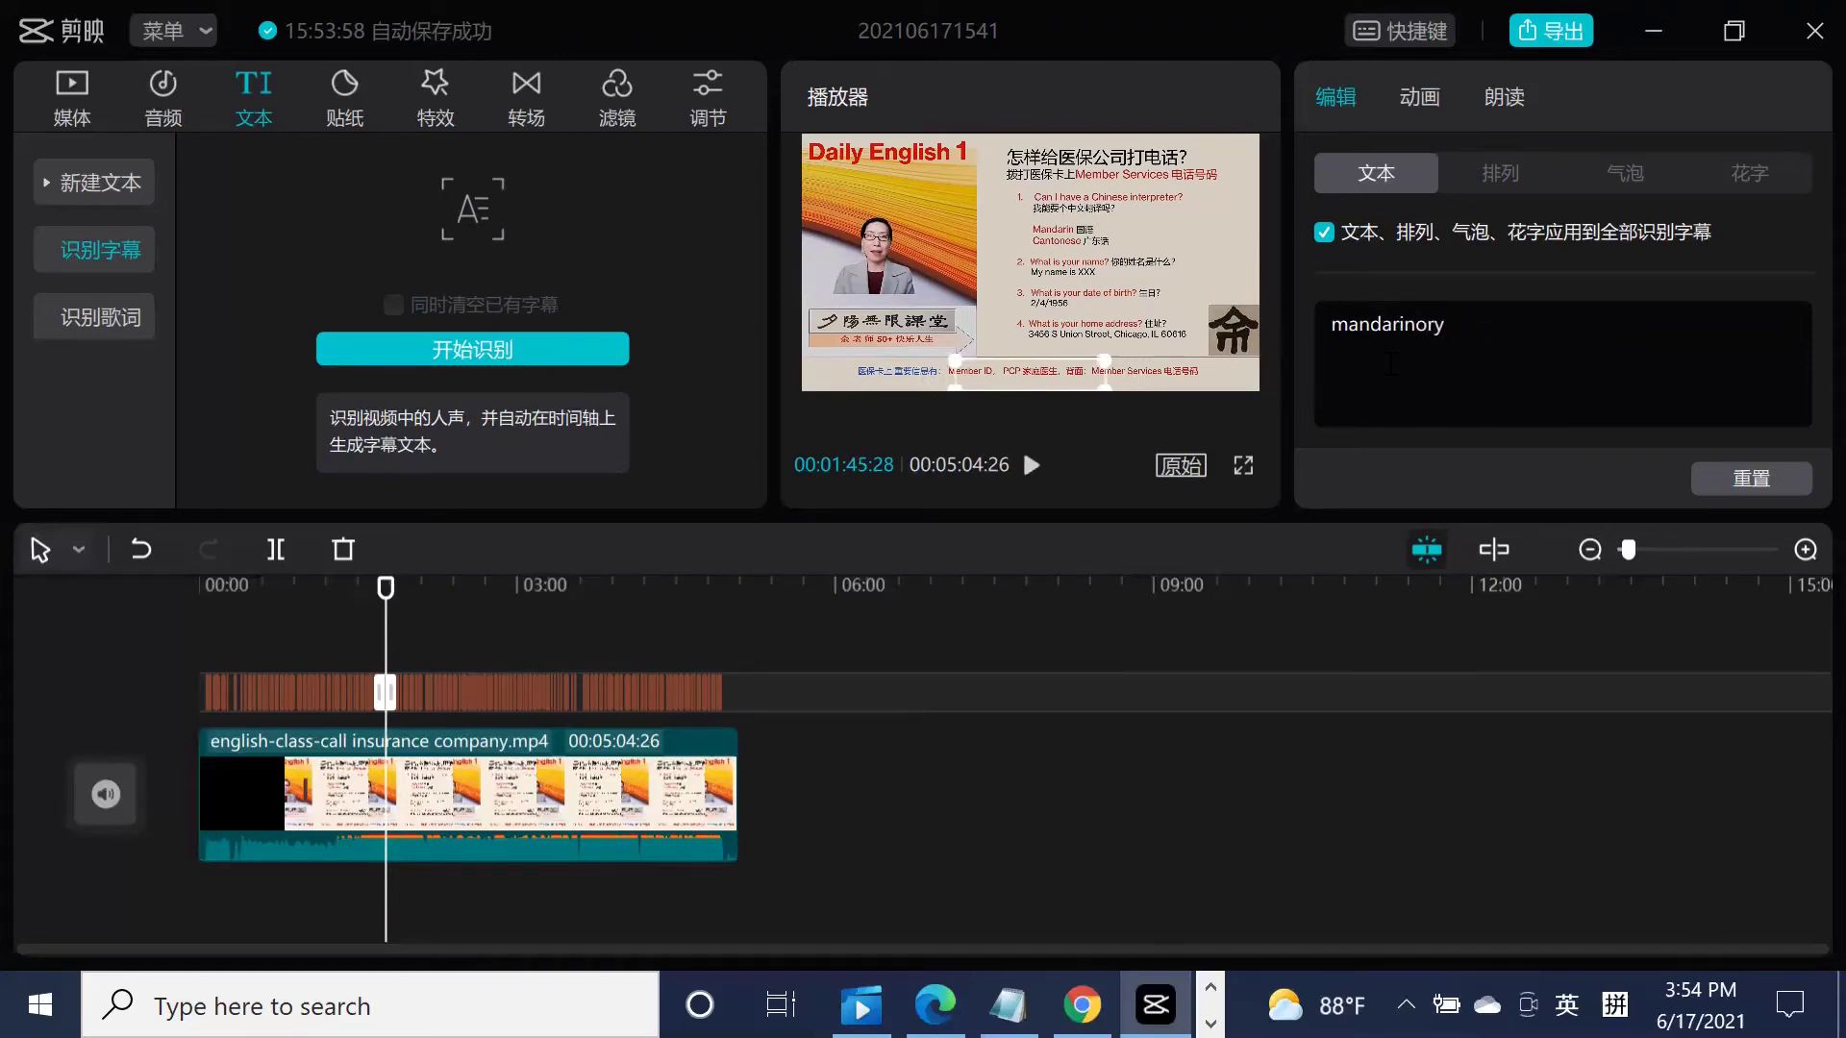
{"action": "key", "text": "Delete"}
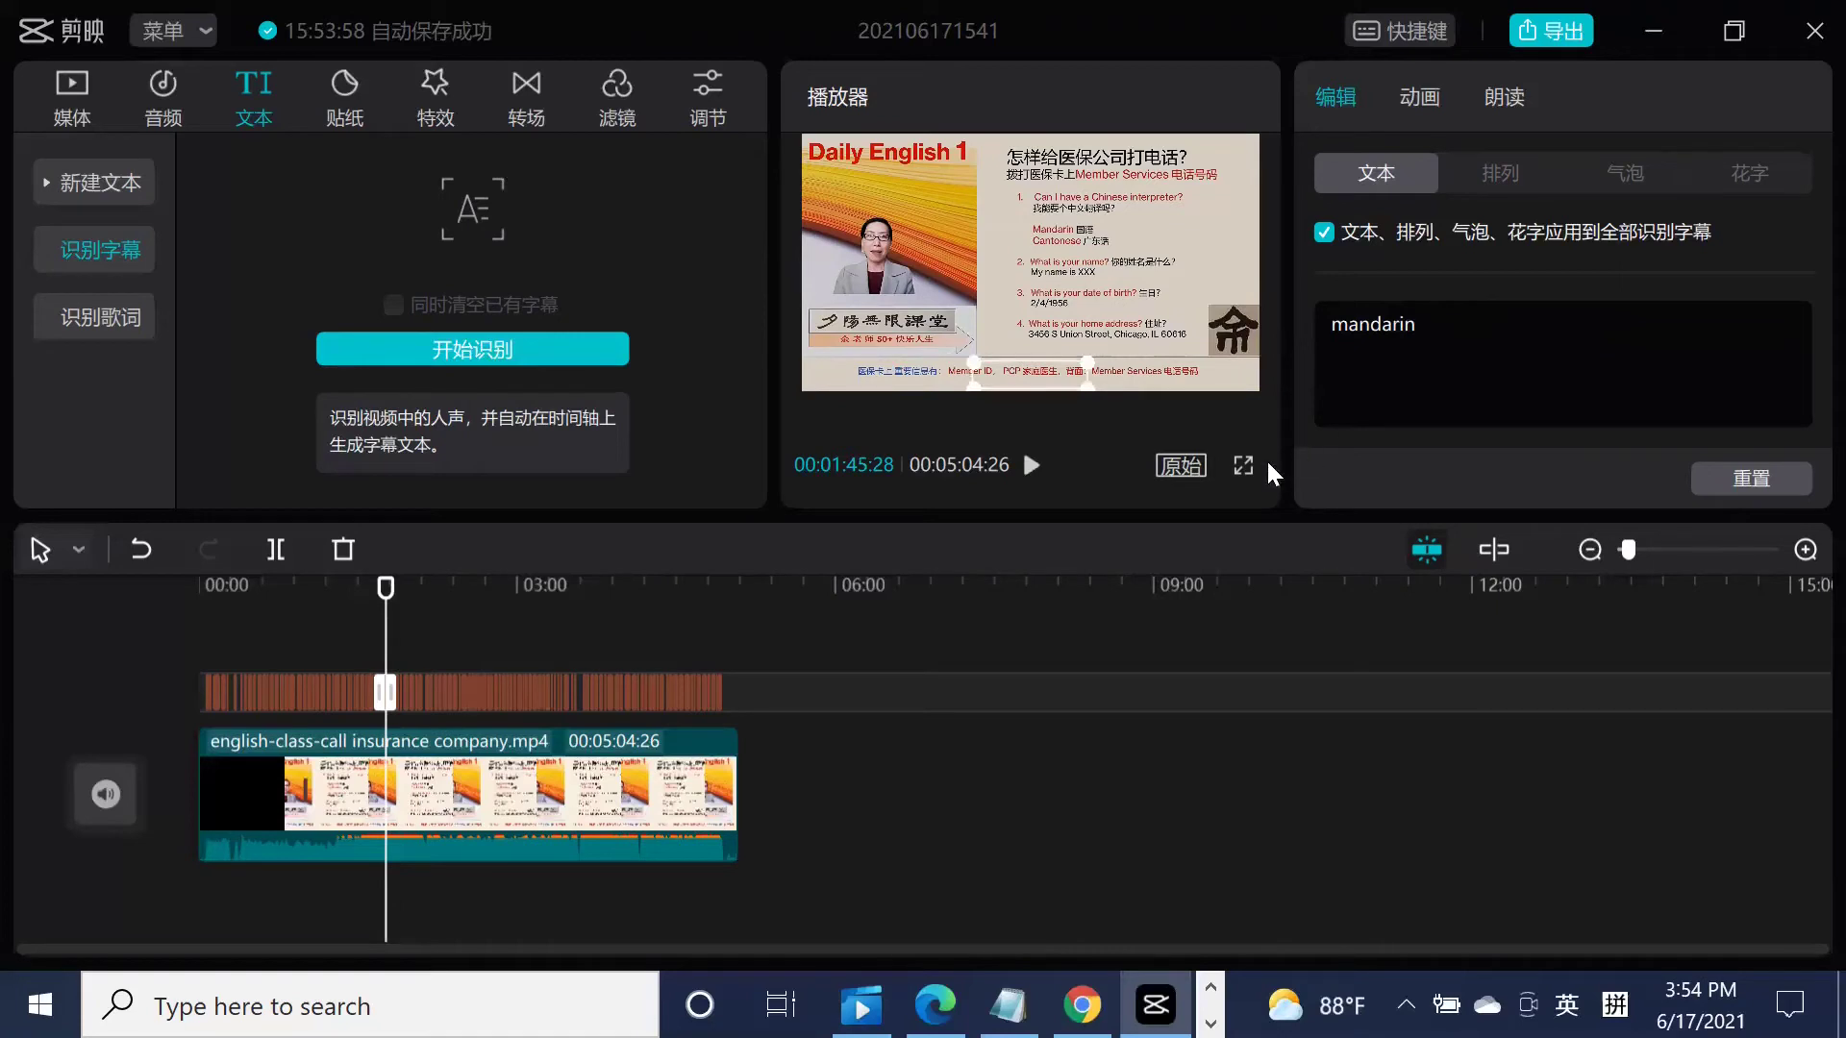
Play on to about 00:01:52 and replace "come to minis" with "cantonese" in the subtitle starting 那我们就说.
{"action": "left_click", "coordinate": [1029, 466]}
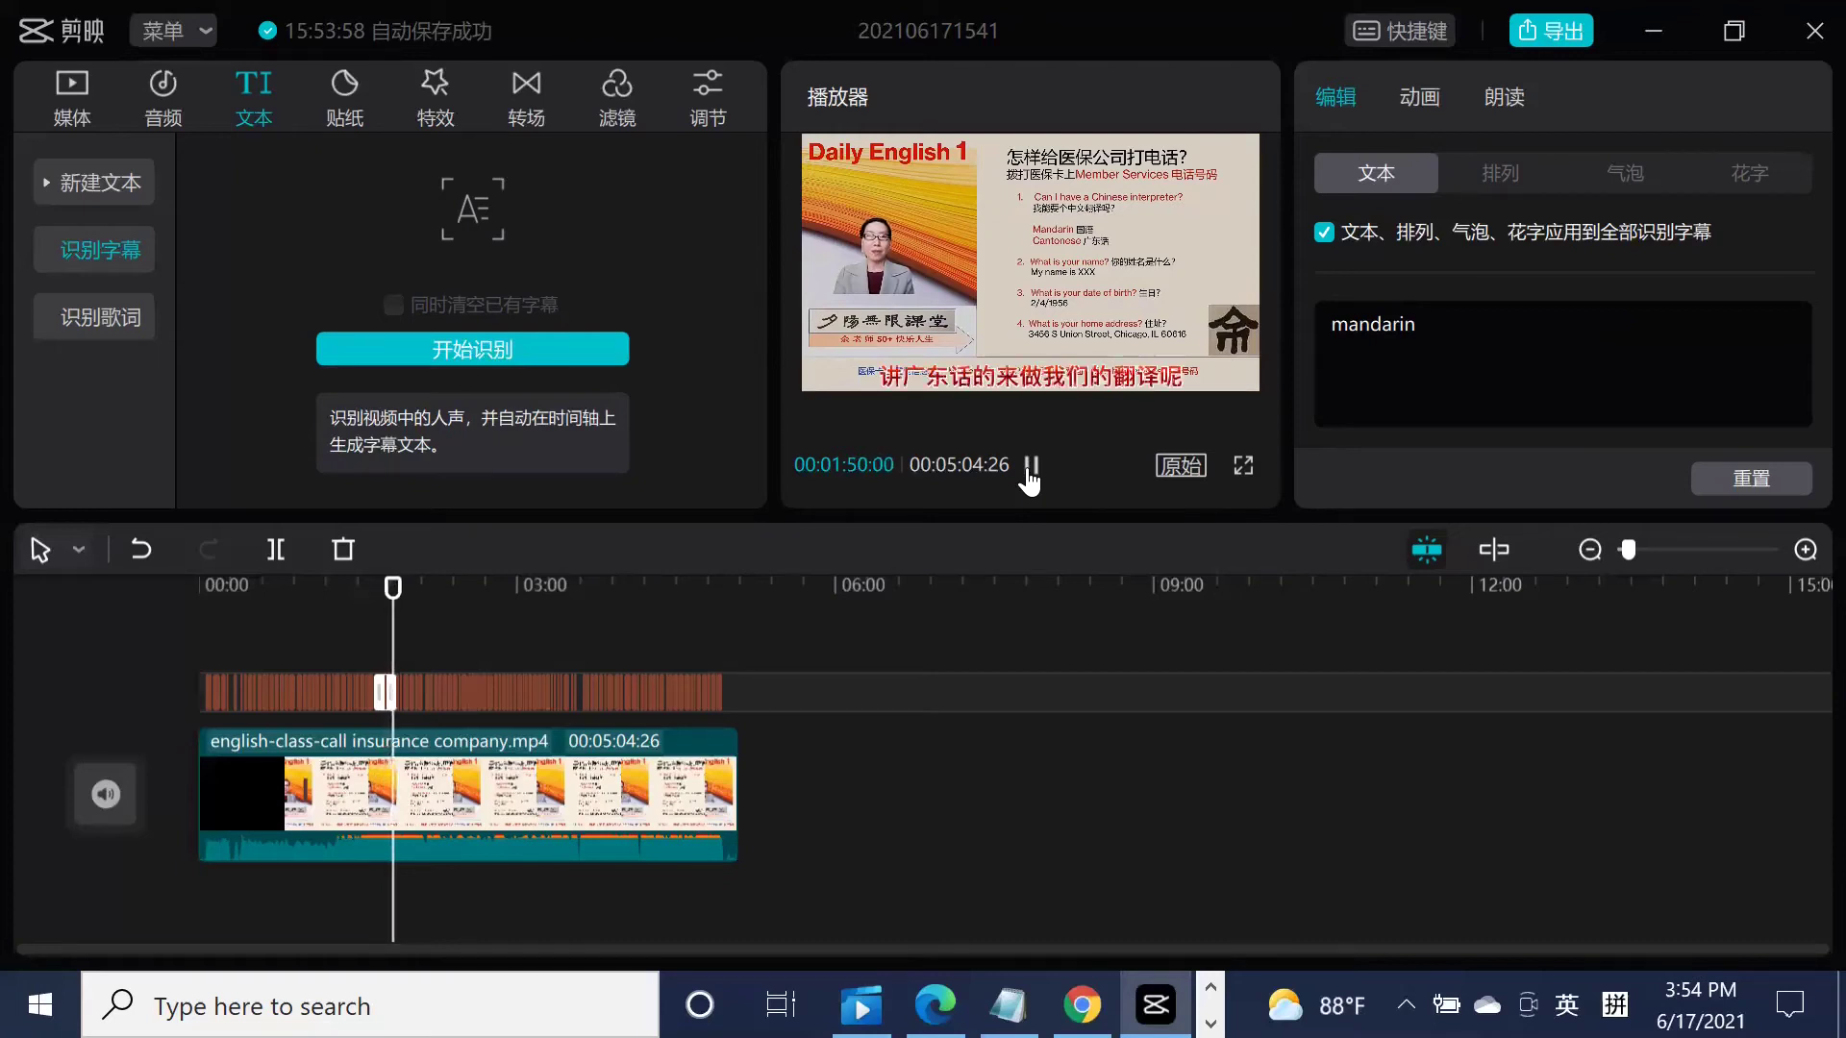
{"action": "left_click", "coordinate": [1034, 377]}
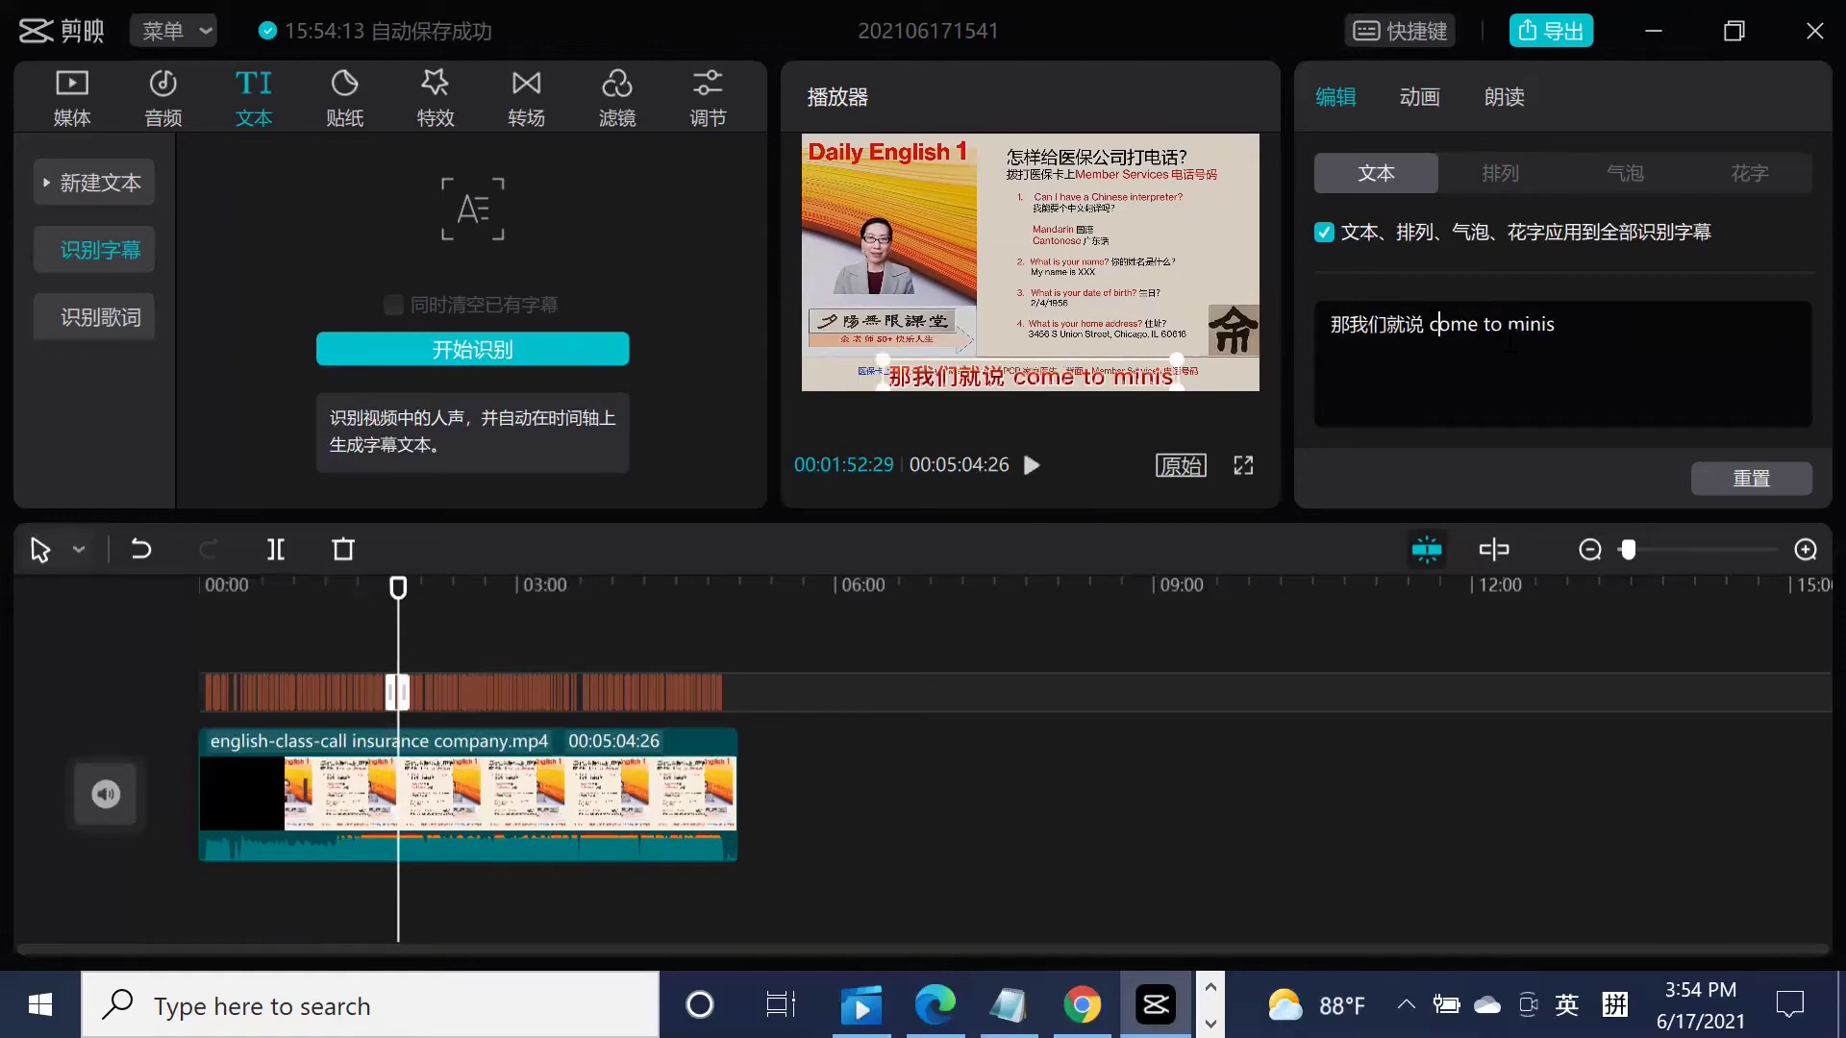
{"action": "type", "text": "and"}
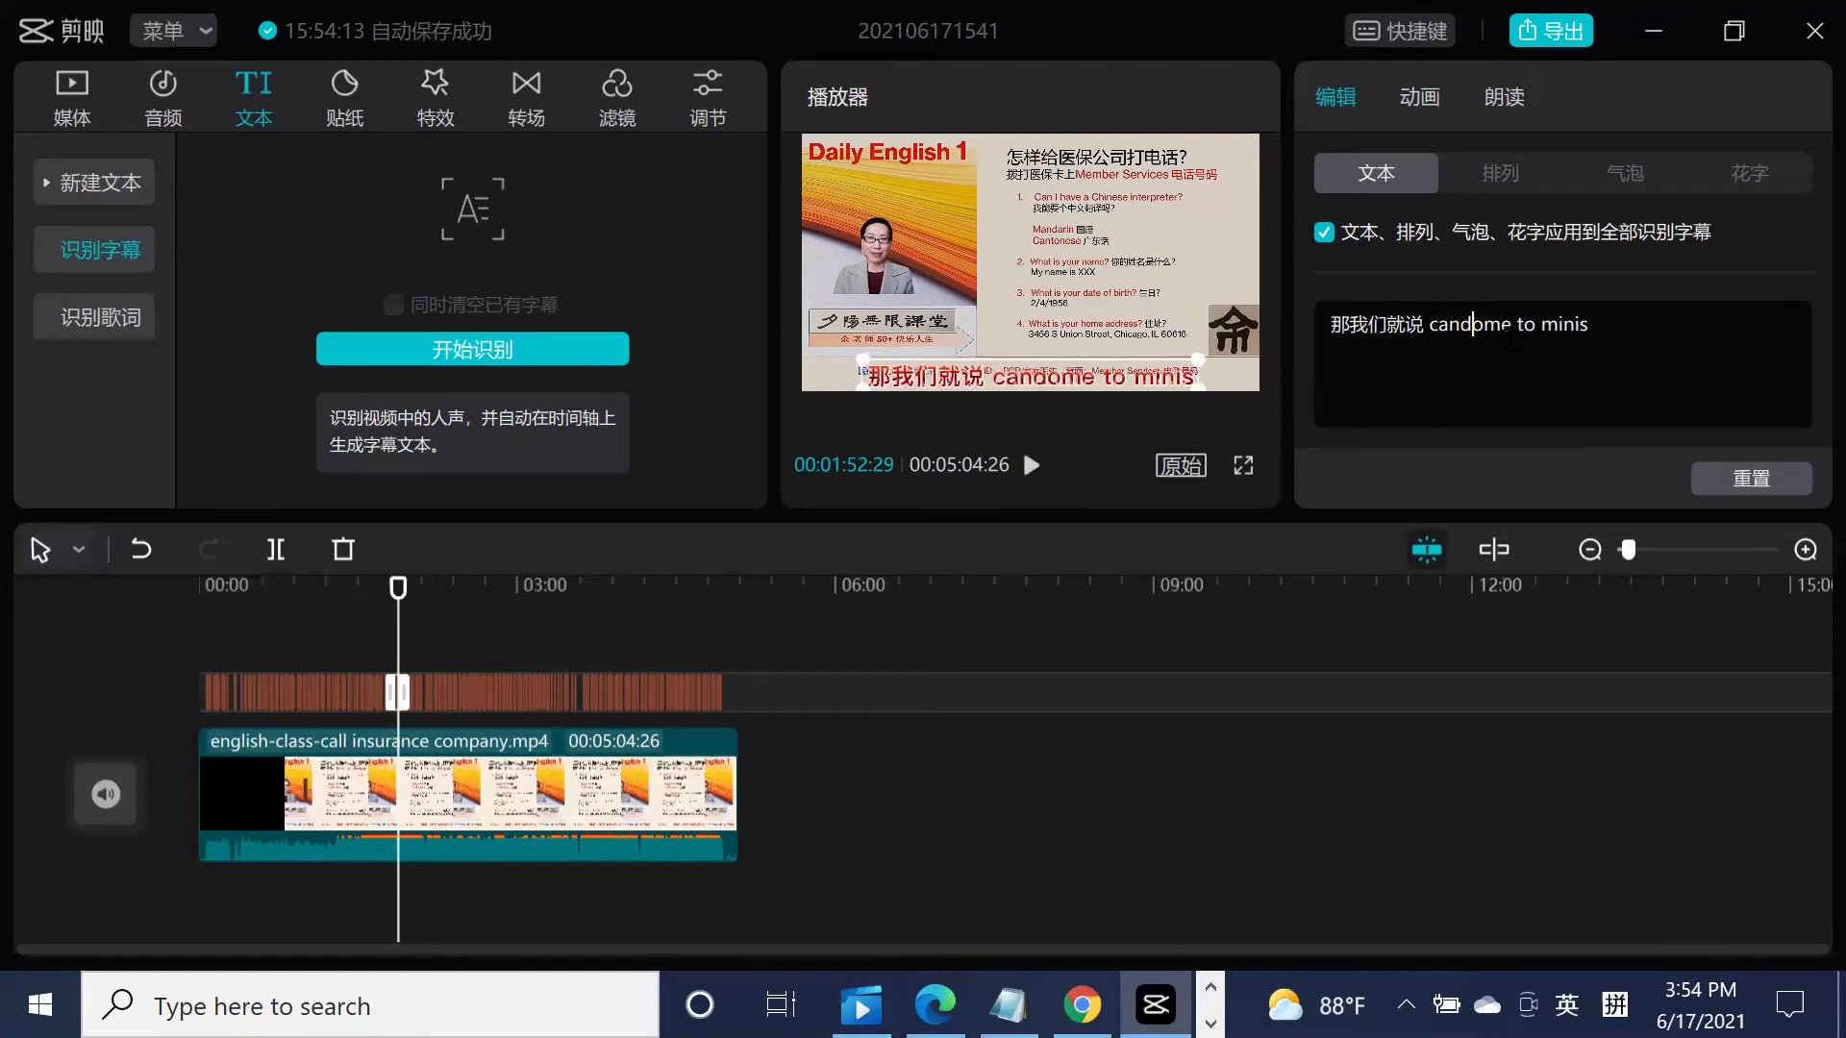
{"action": "type", "text": "on"}
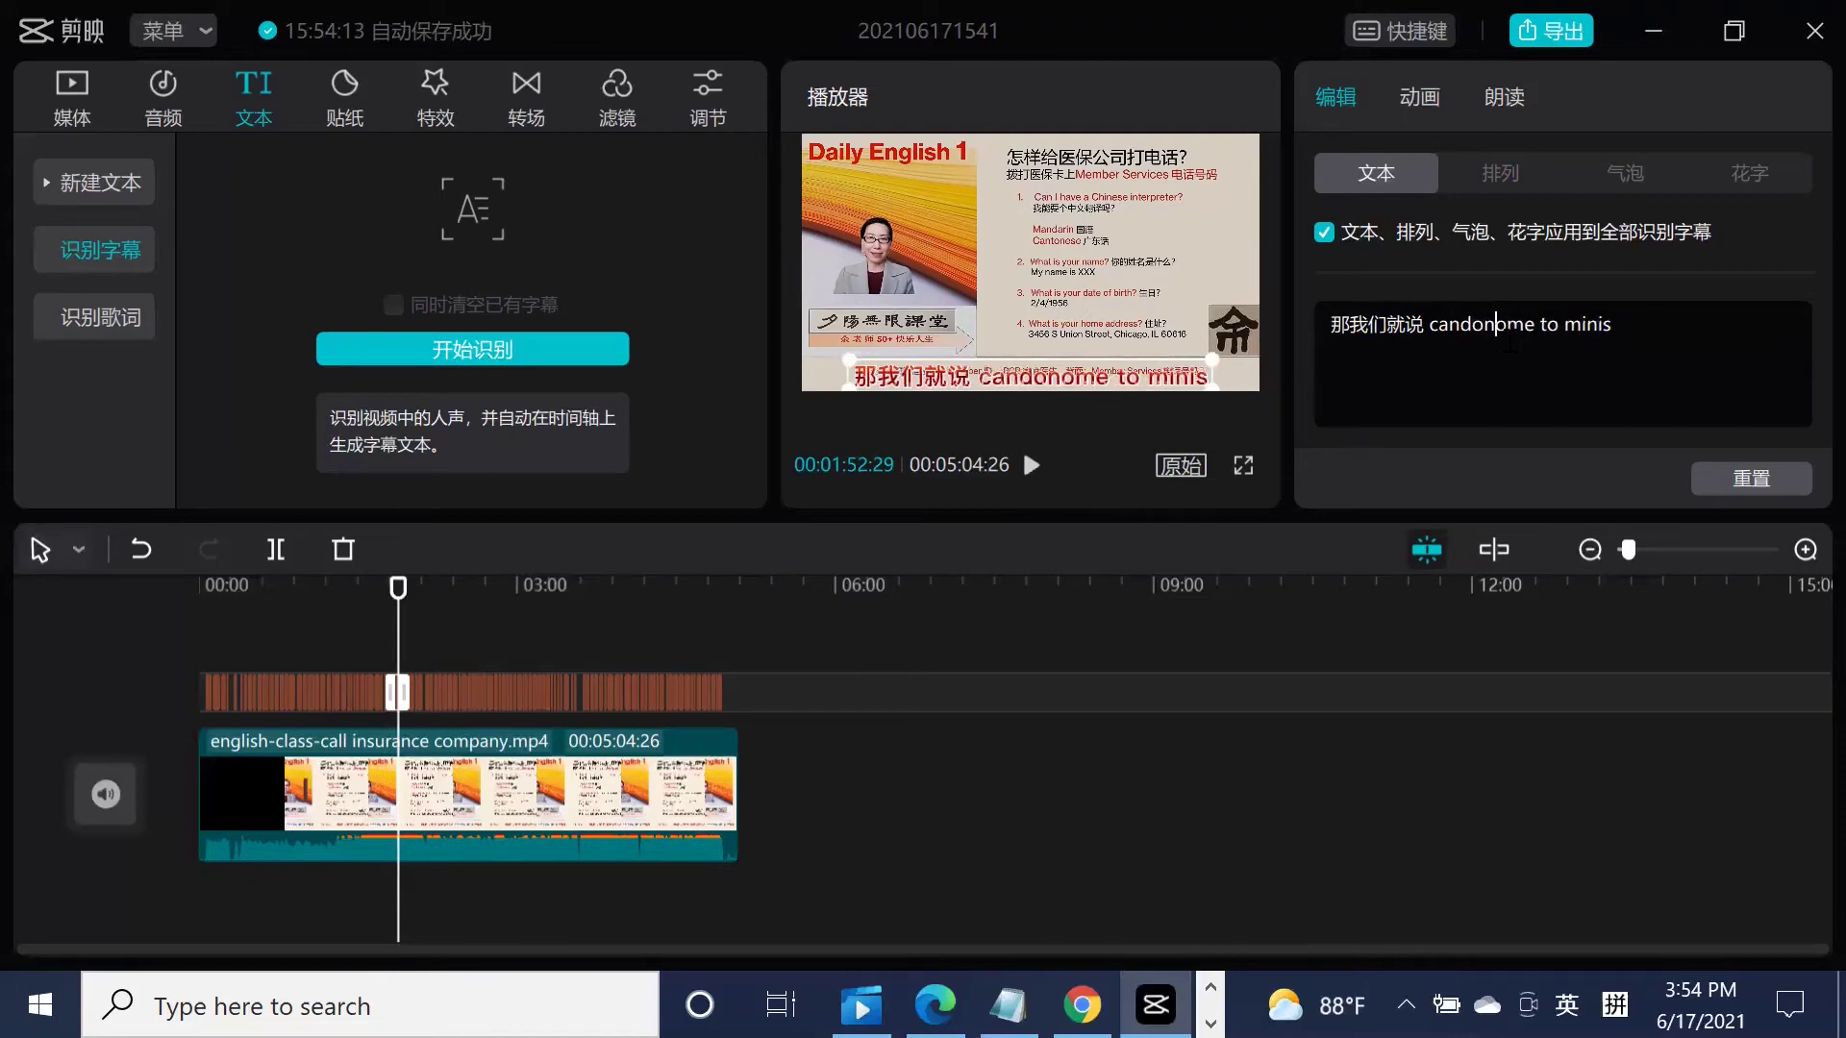
{"action": "type", "text": "es"}
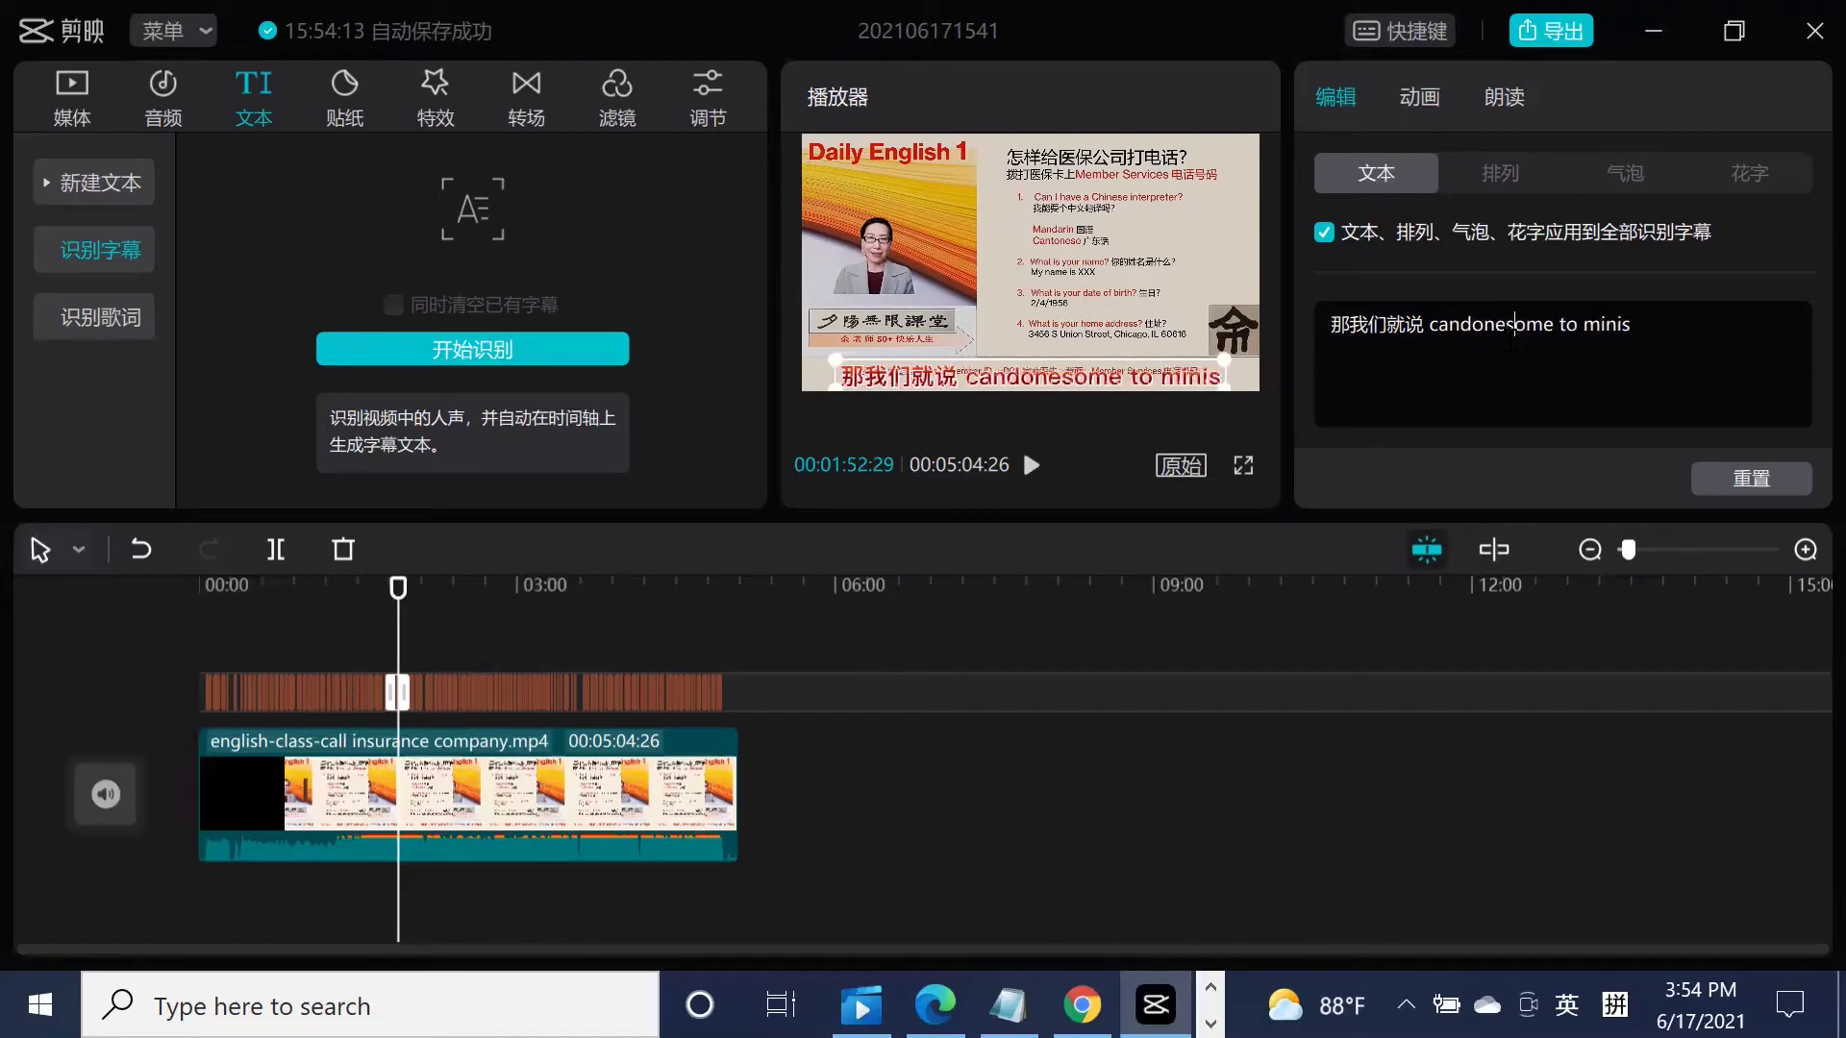
{"action": "type", "text": "e"}
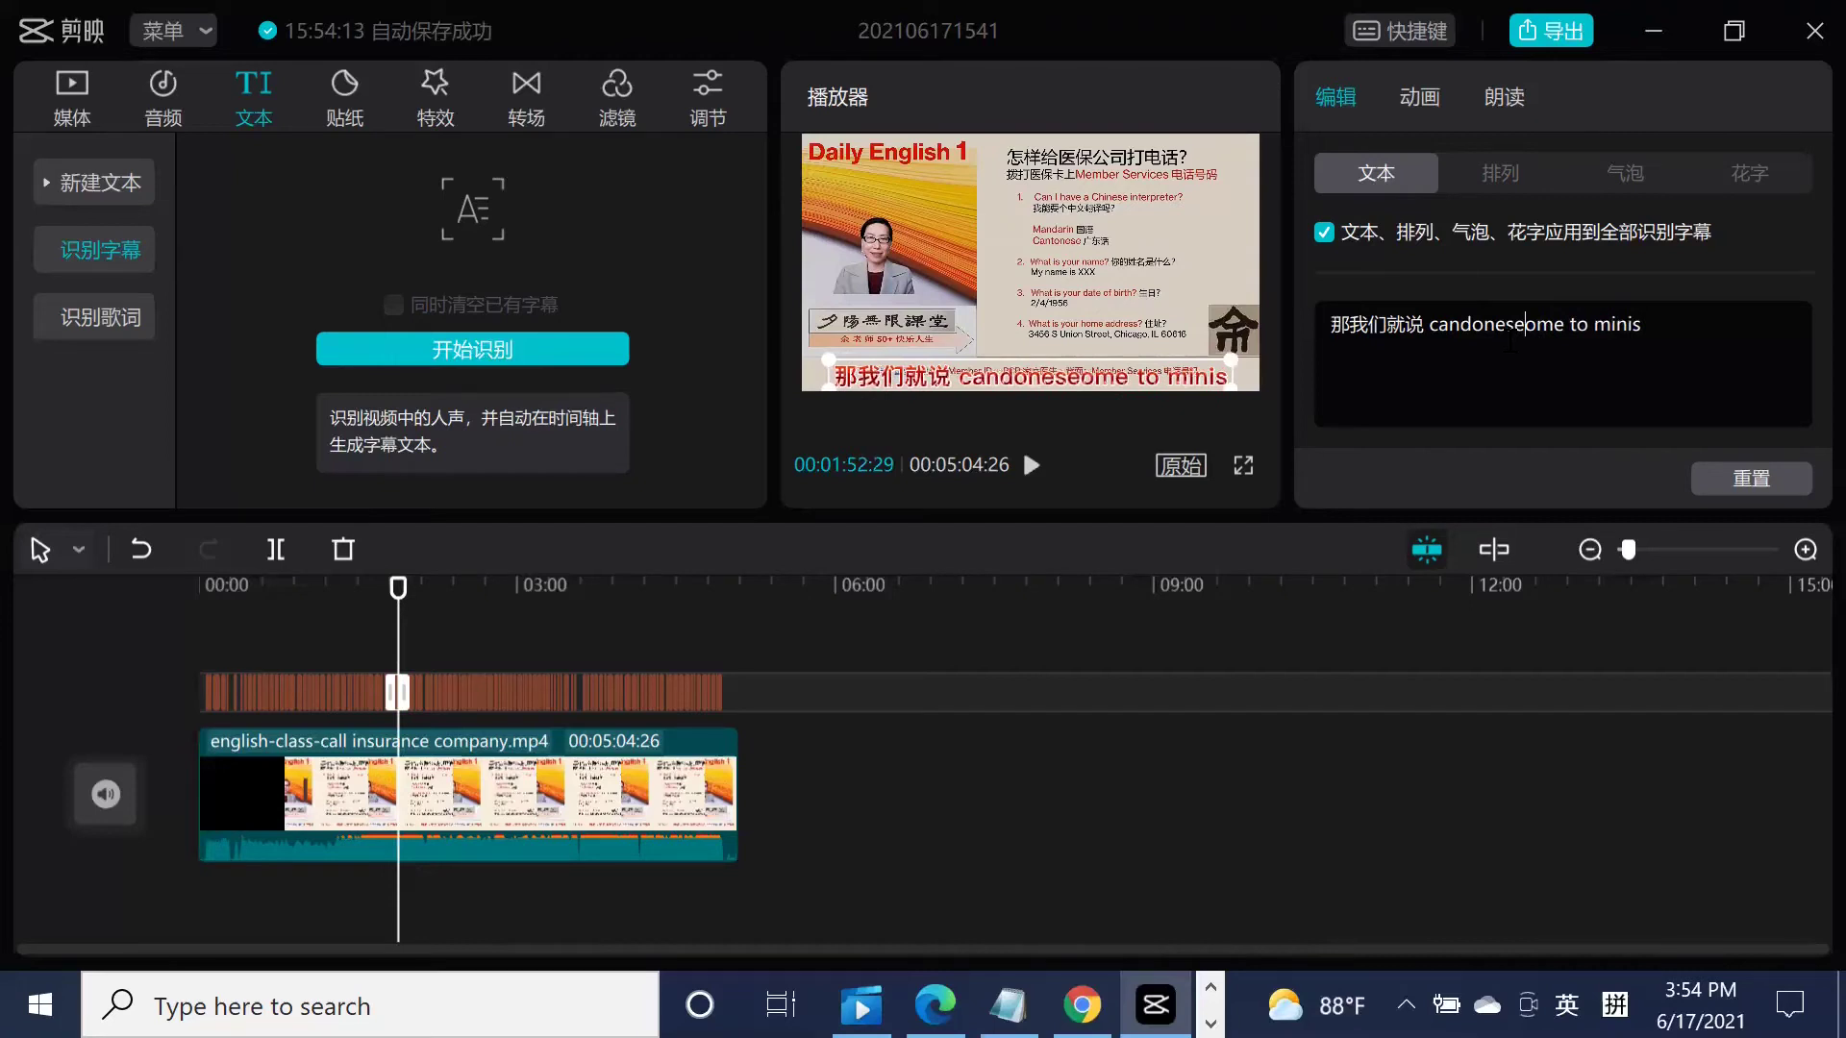
{"action": "key", "text": "Delete"}
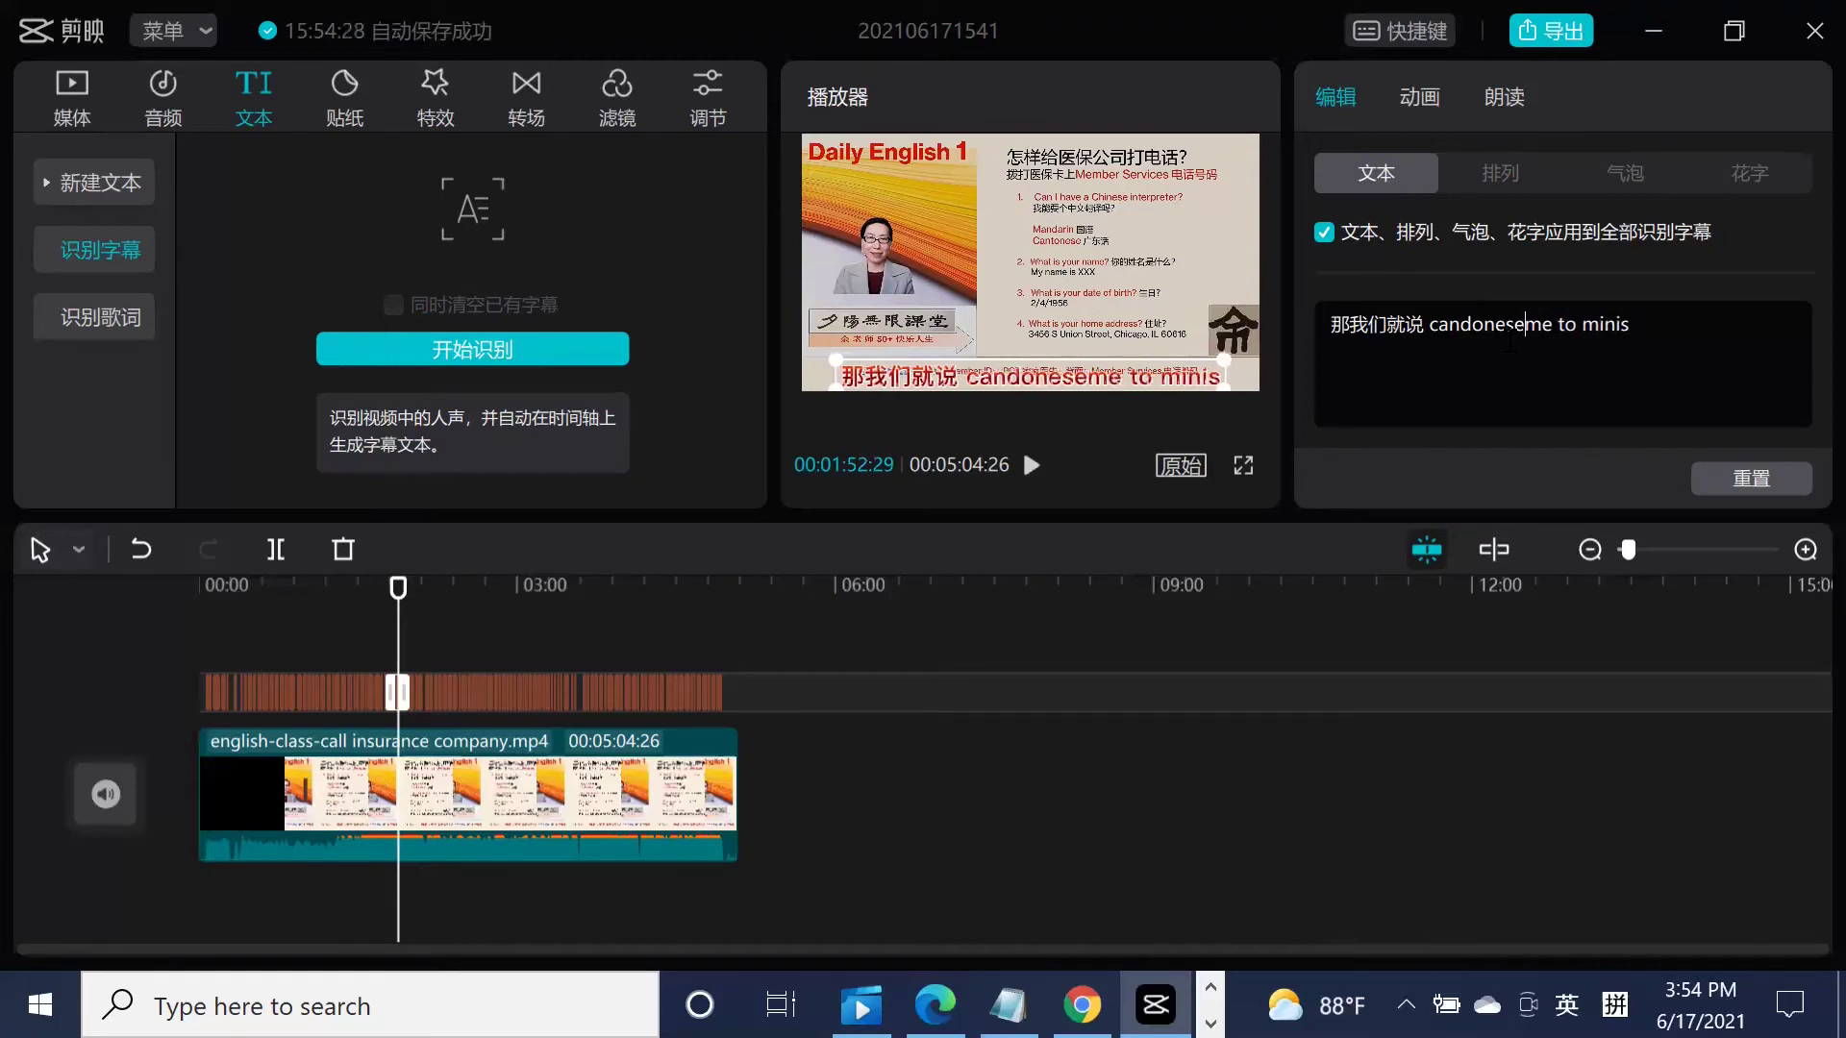
{"action": "key", "text": "Delete"}
{"action": "key", "text": "Delete"}
{"action": "key", "text": "Delete"}
{"action": "key", "text": "Delete"}
{"action": "key", "text": "Delete"}
{"action": "key", "text": "Delete"}
{"action": "key", "text": "Delete"}
{"action": "key", "text": "Delete"}
{"action": "key", "text": "Delete"}
{"action": "key", "text": "Delete"}
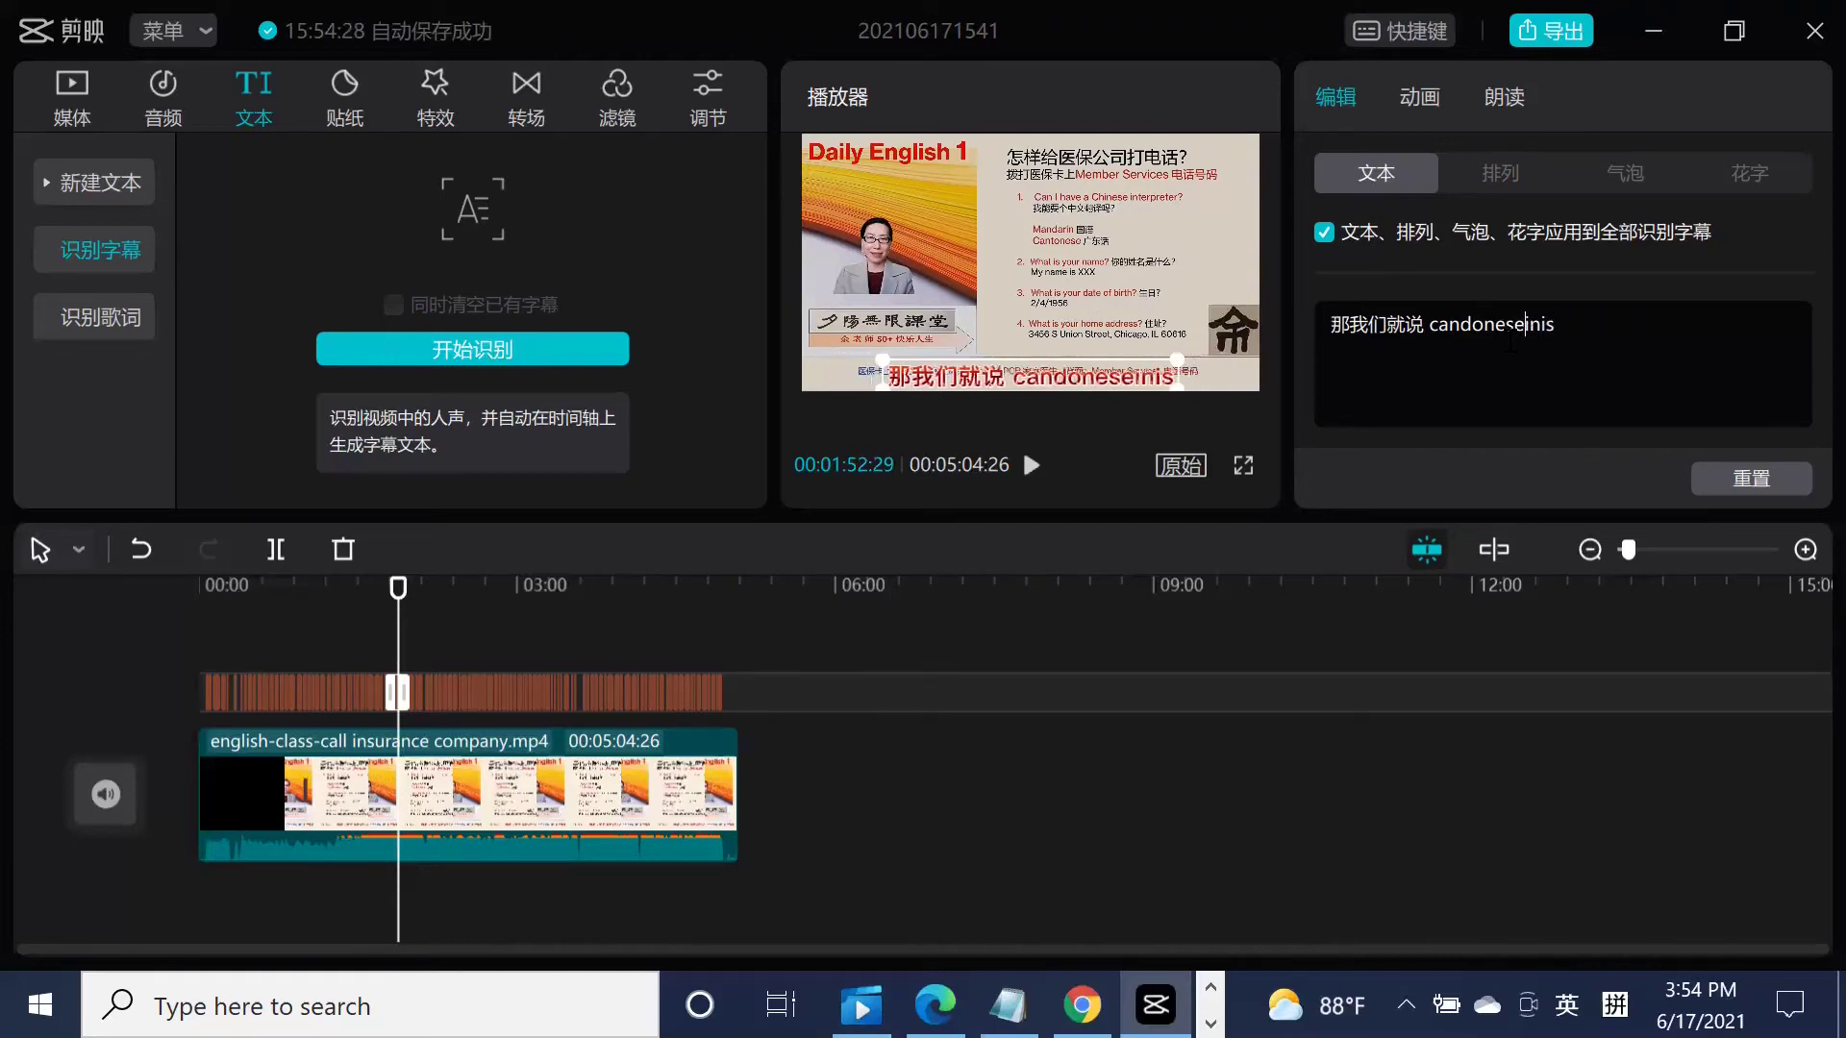
{"action": "key", "text": "Delete"}
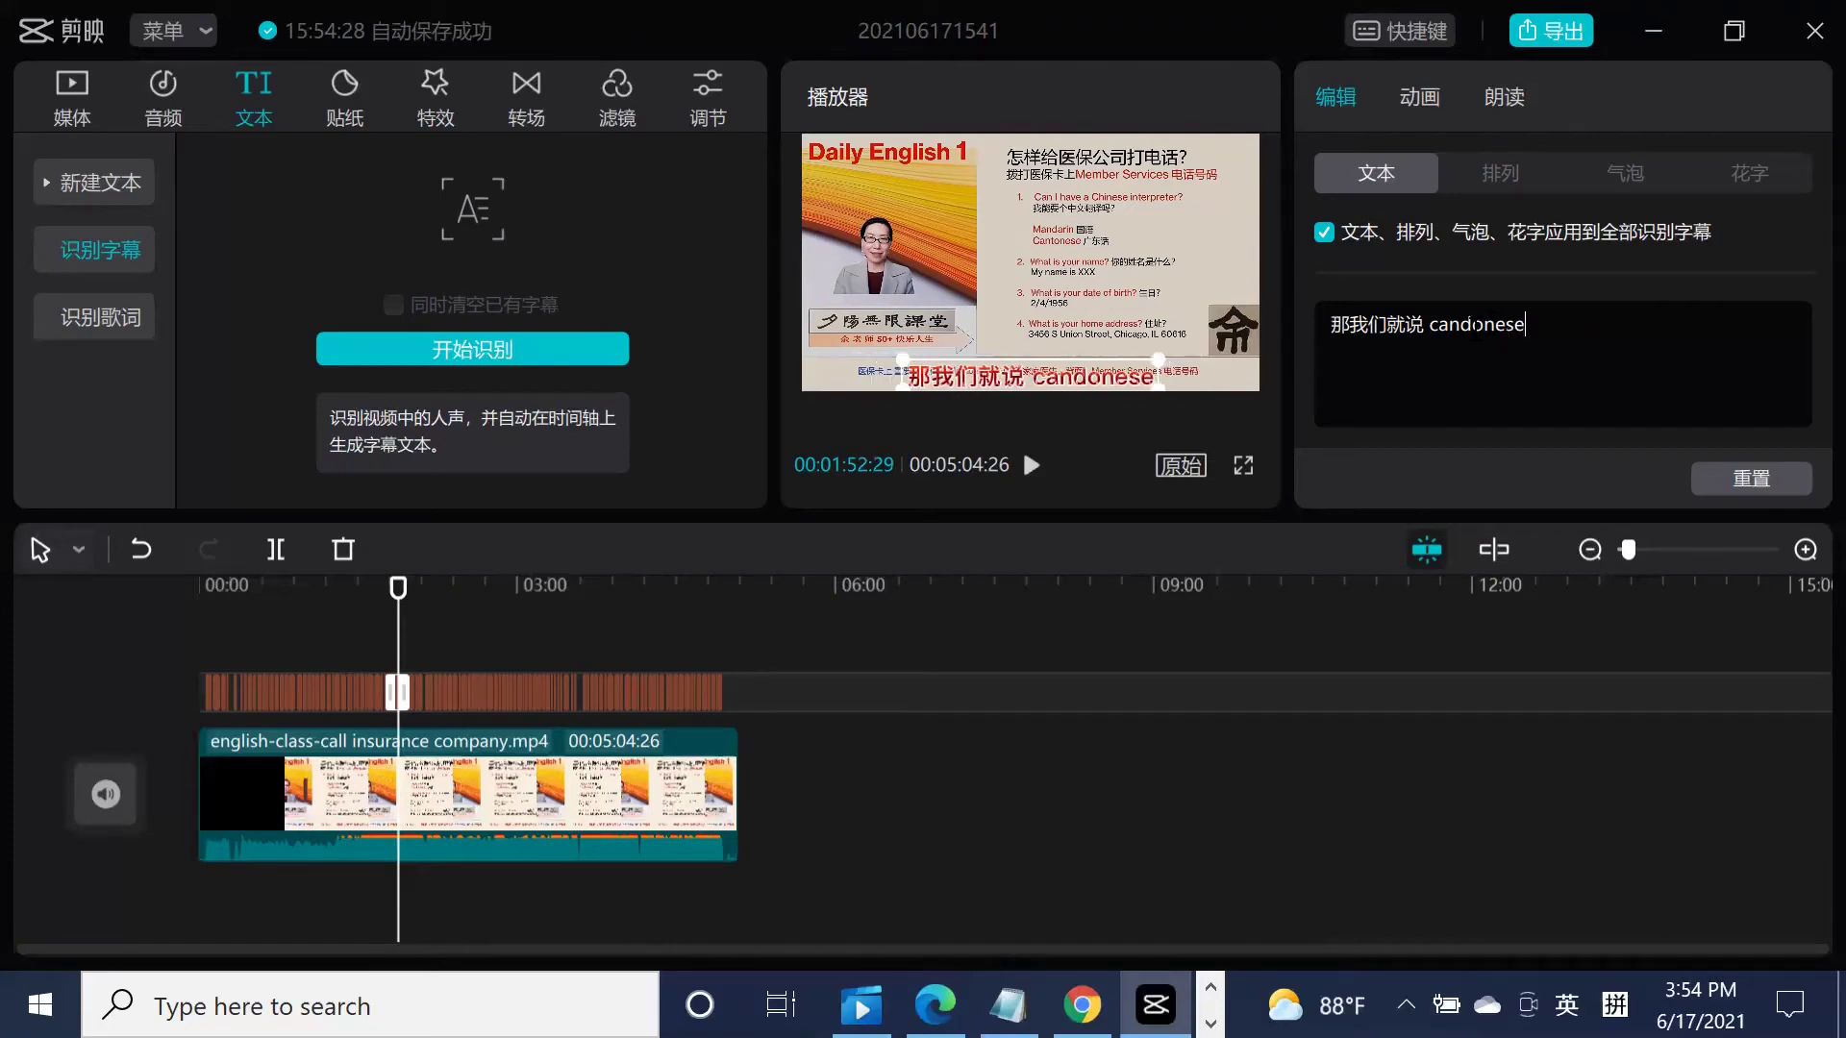
{"action": "key", "text": "BackSpace"}
{"action": "type", "text": "t"}
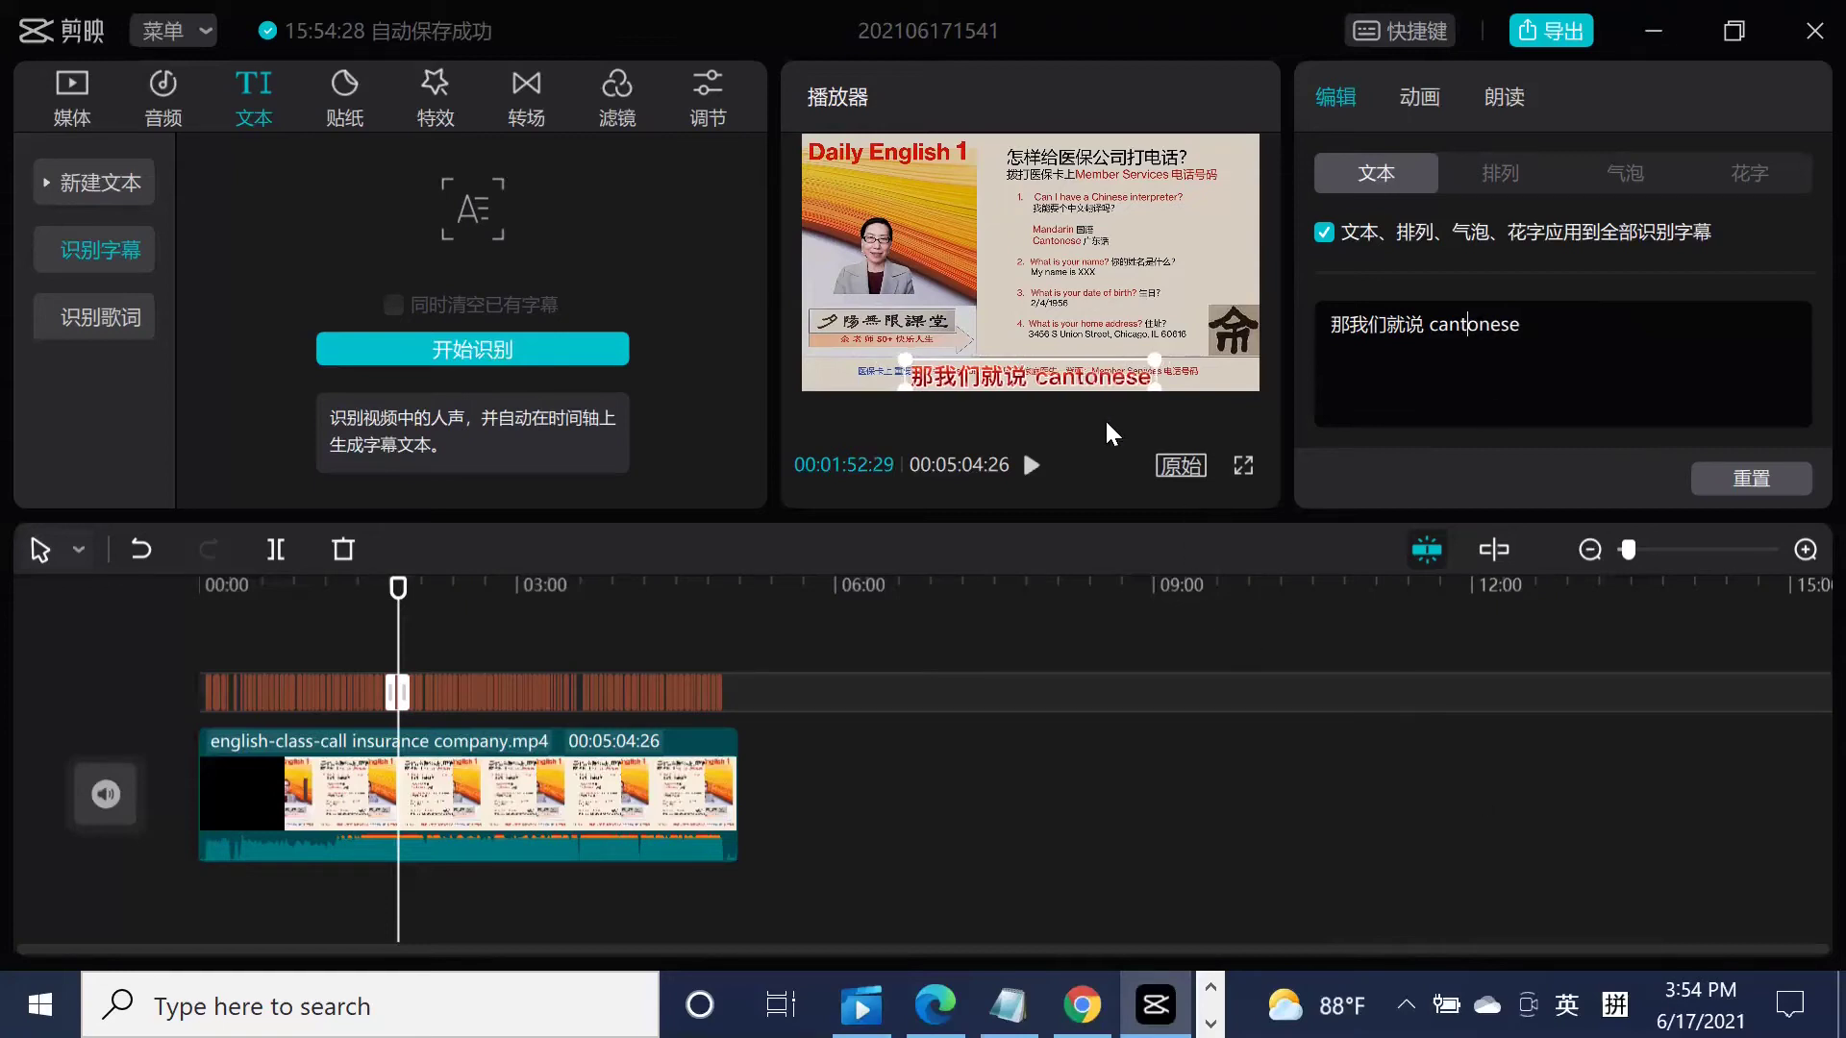
Play on to about 00:02:01 and replace 我也不美丽 with "wait a minute" in the subtitle starting 对方呢就会说.
{"action": "left_click", "coordinate": [1028, 471]}
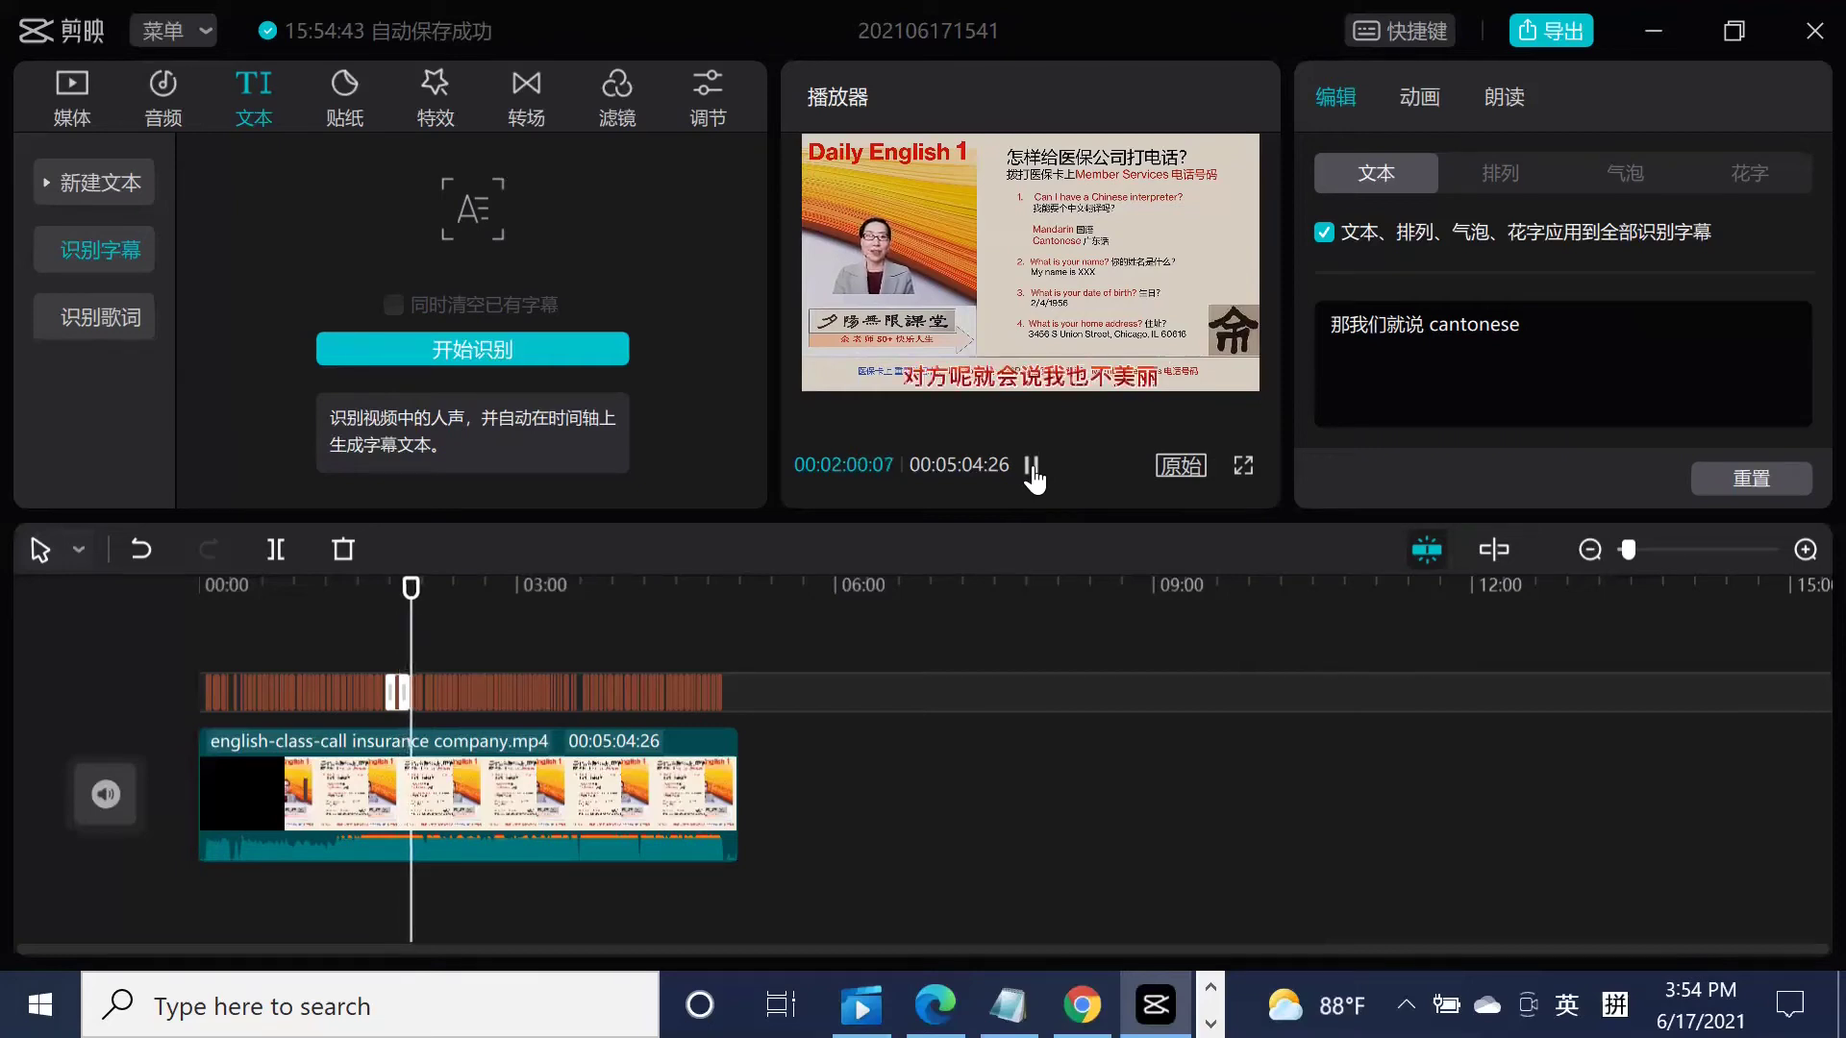
{"action": "left_click", "coordinate": [1075, 381]}
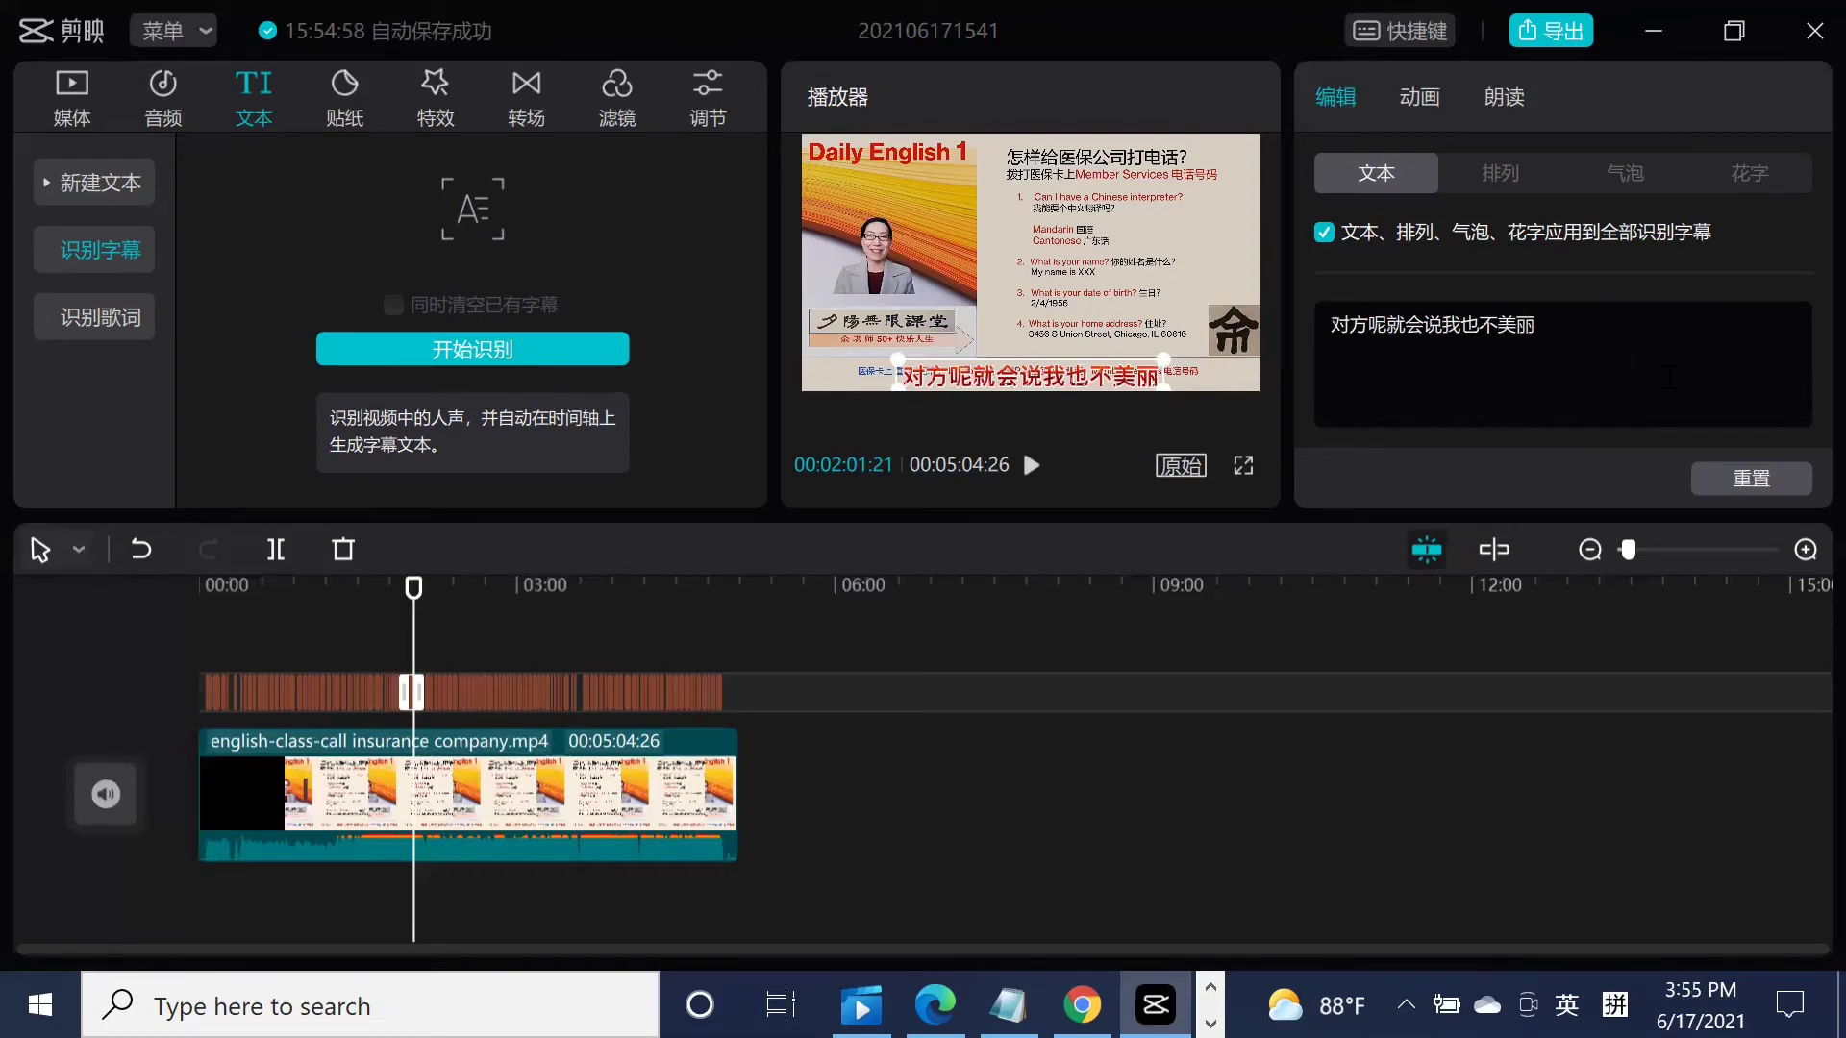
{"action": "type", "text": "wait "}
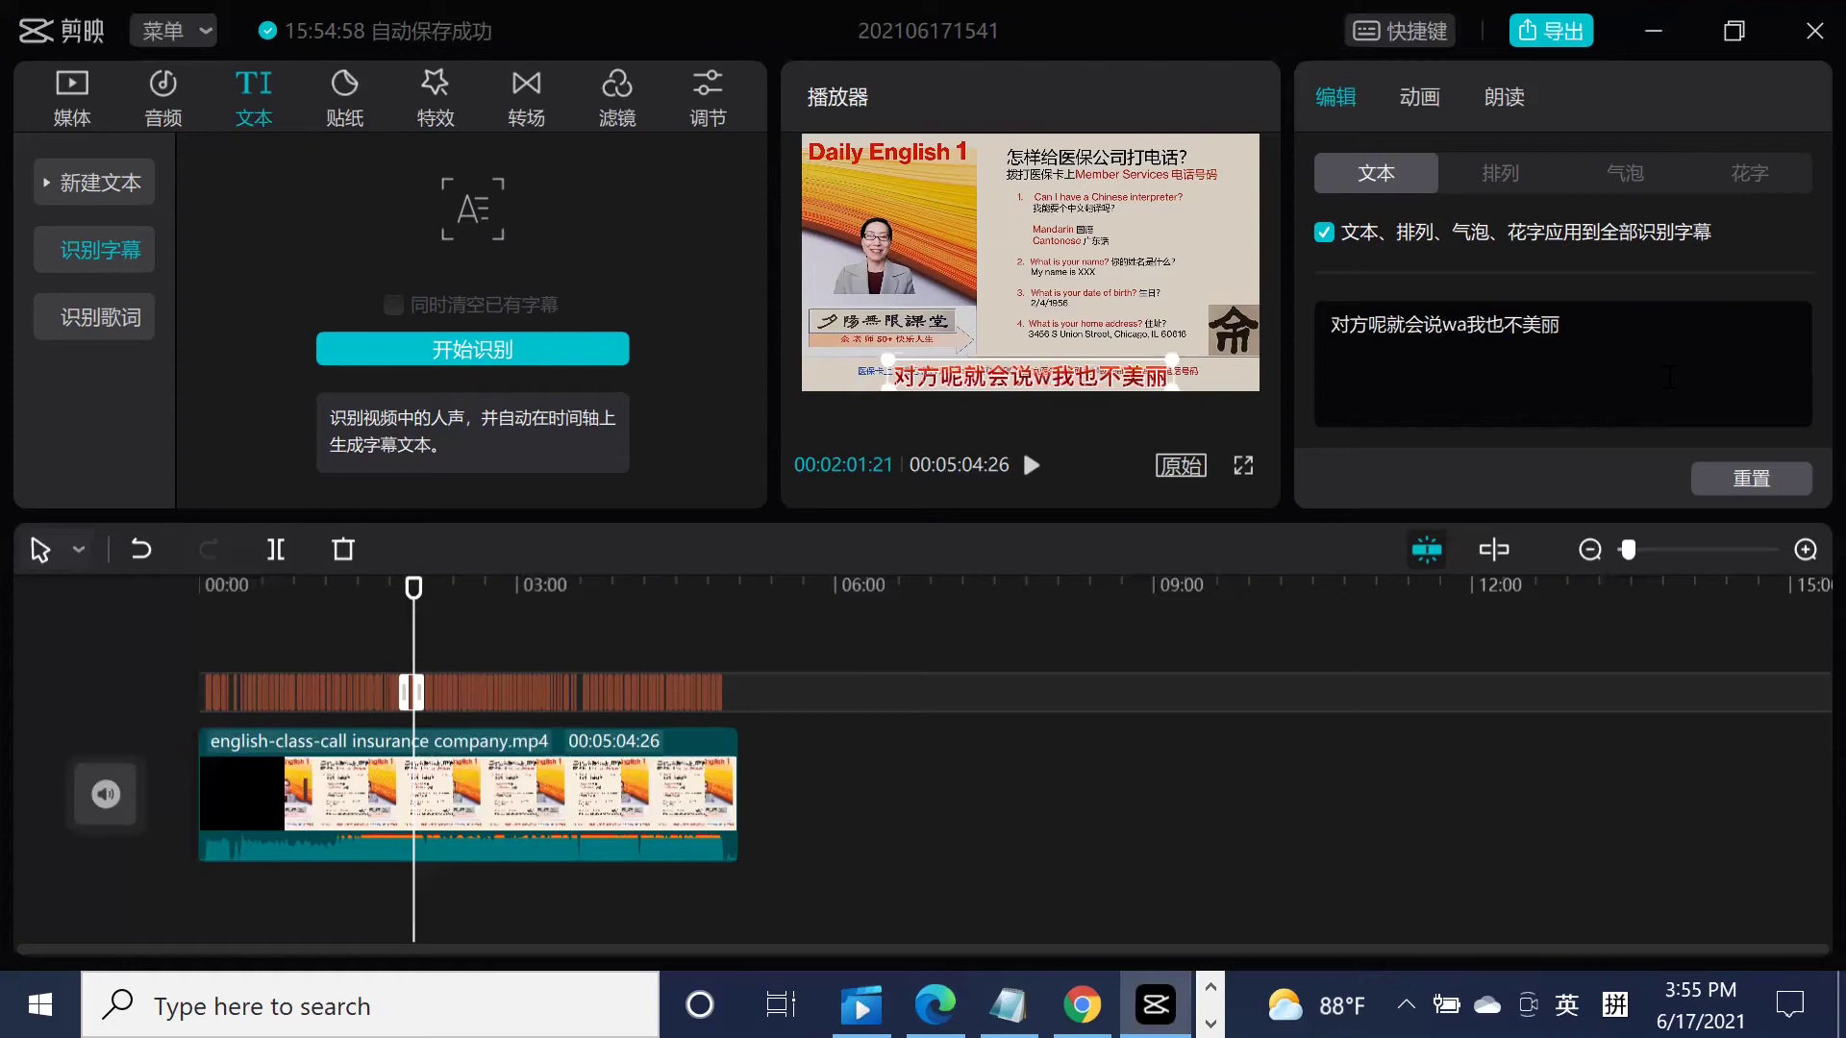
{"action": "type", "text": "a minut"}
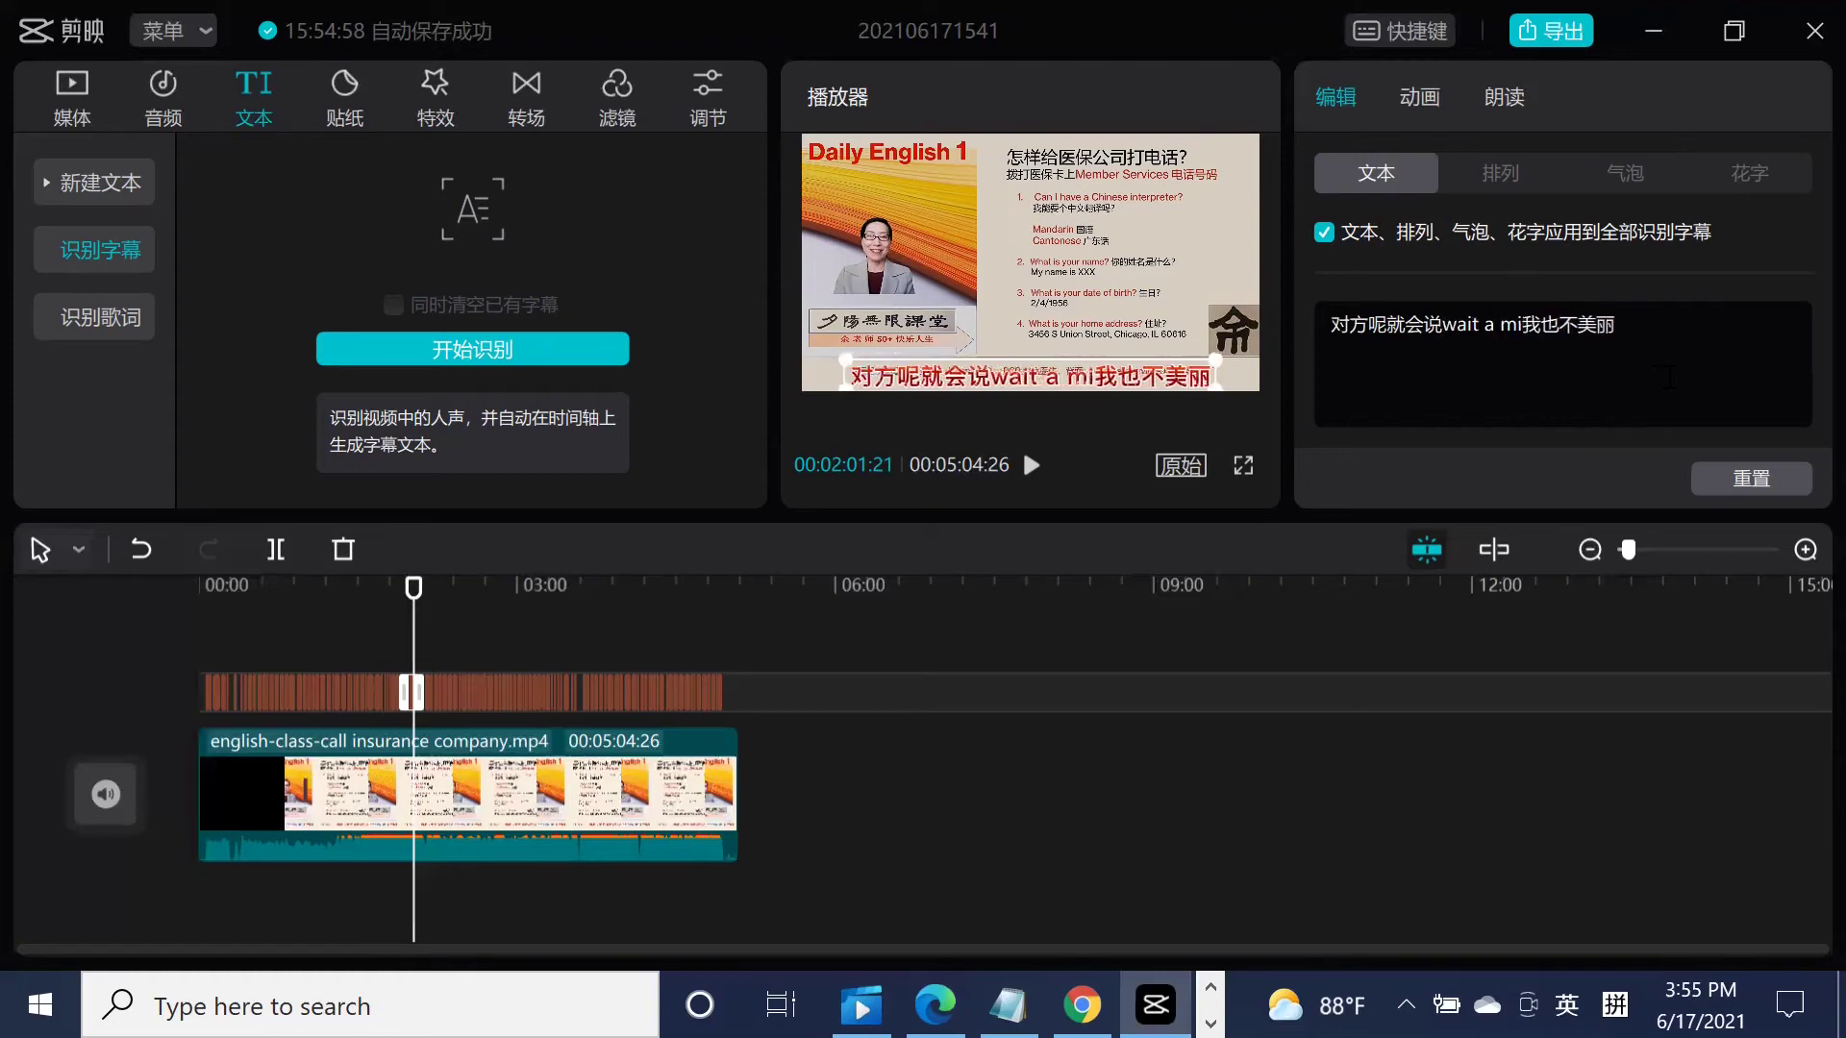
{"action": "type", "text": "e"}
{"action": "key", "text": "Delete"}
{"action": "key", "text": "Delete"}
{"action": "key", "text": "Delete"}
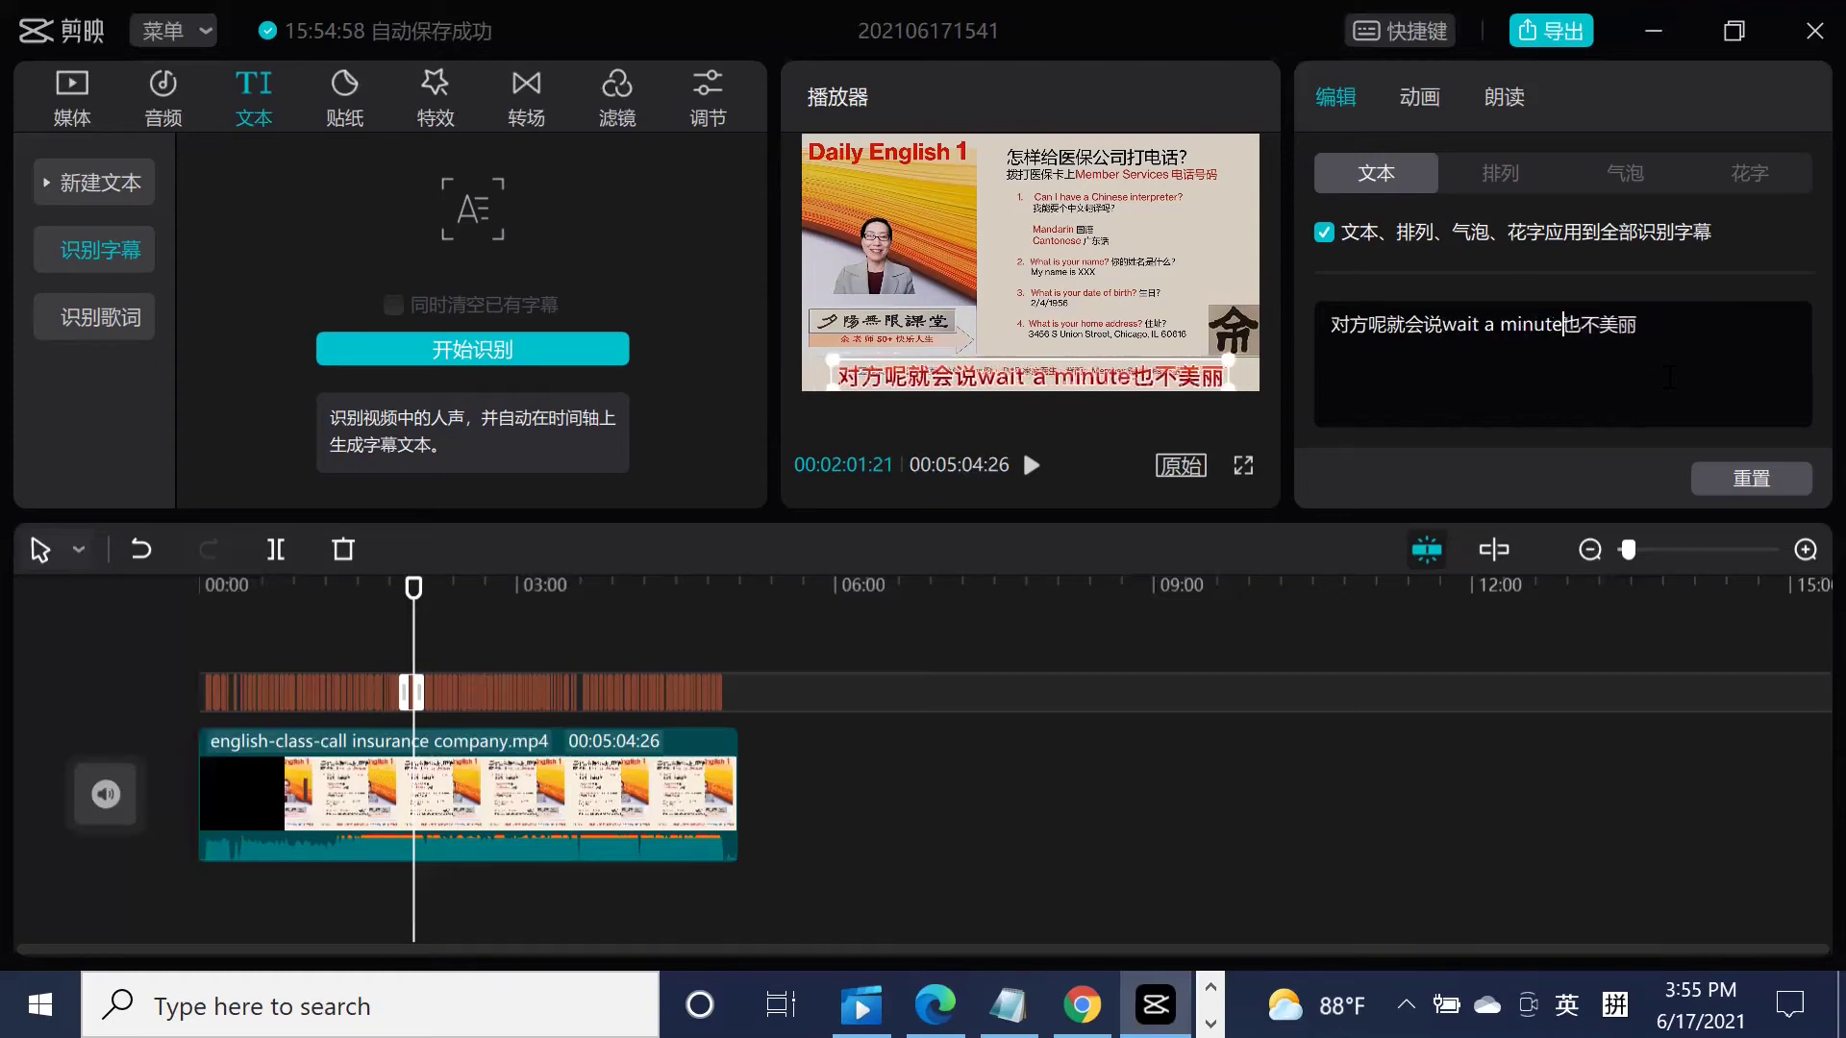
{"action": "key", "text": "Delete"}
{"action": "key", "text": "Delete"}
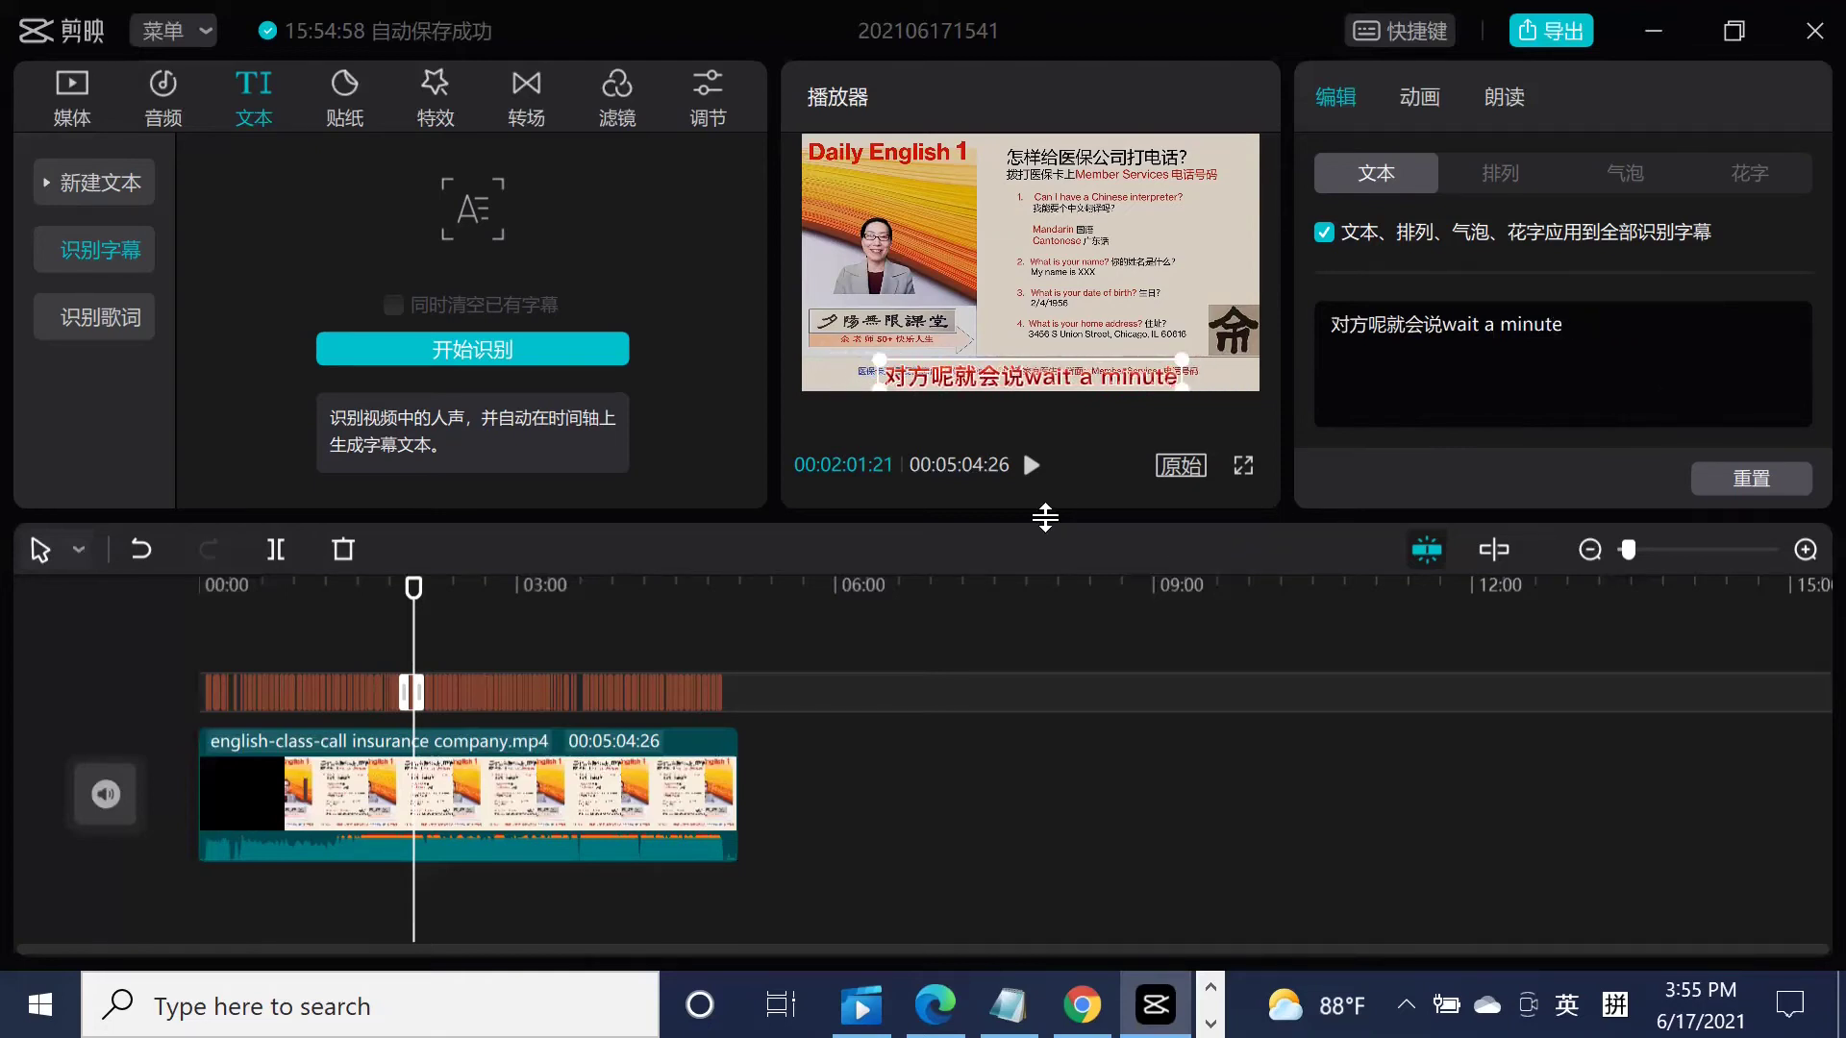
Check the following subtitles by playing on to about 00:02:10, pausing, and moving the playhead to about 00:02:13.
{"action": "left_click", "coordinate": [1032, 467]}
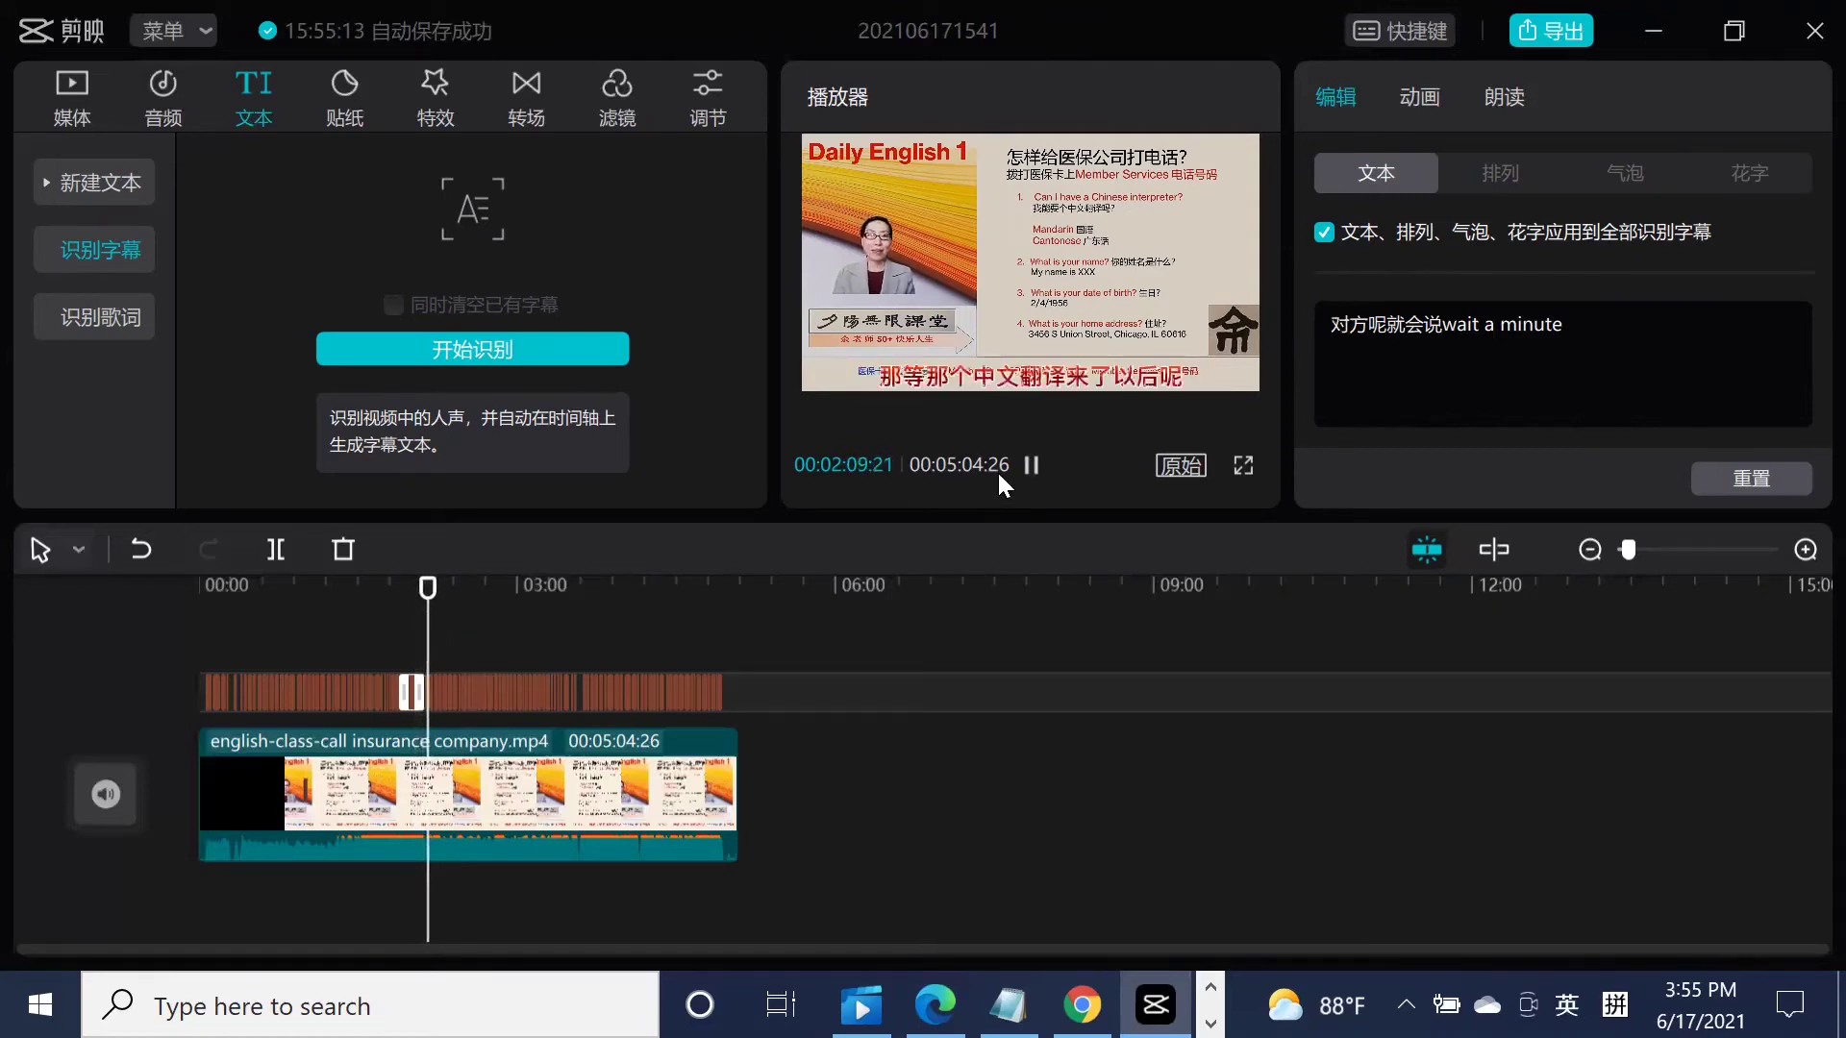
{"action": "left_click", "coordinate": [1033, 468]}
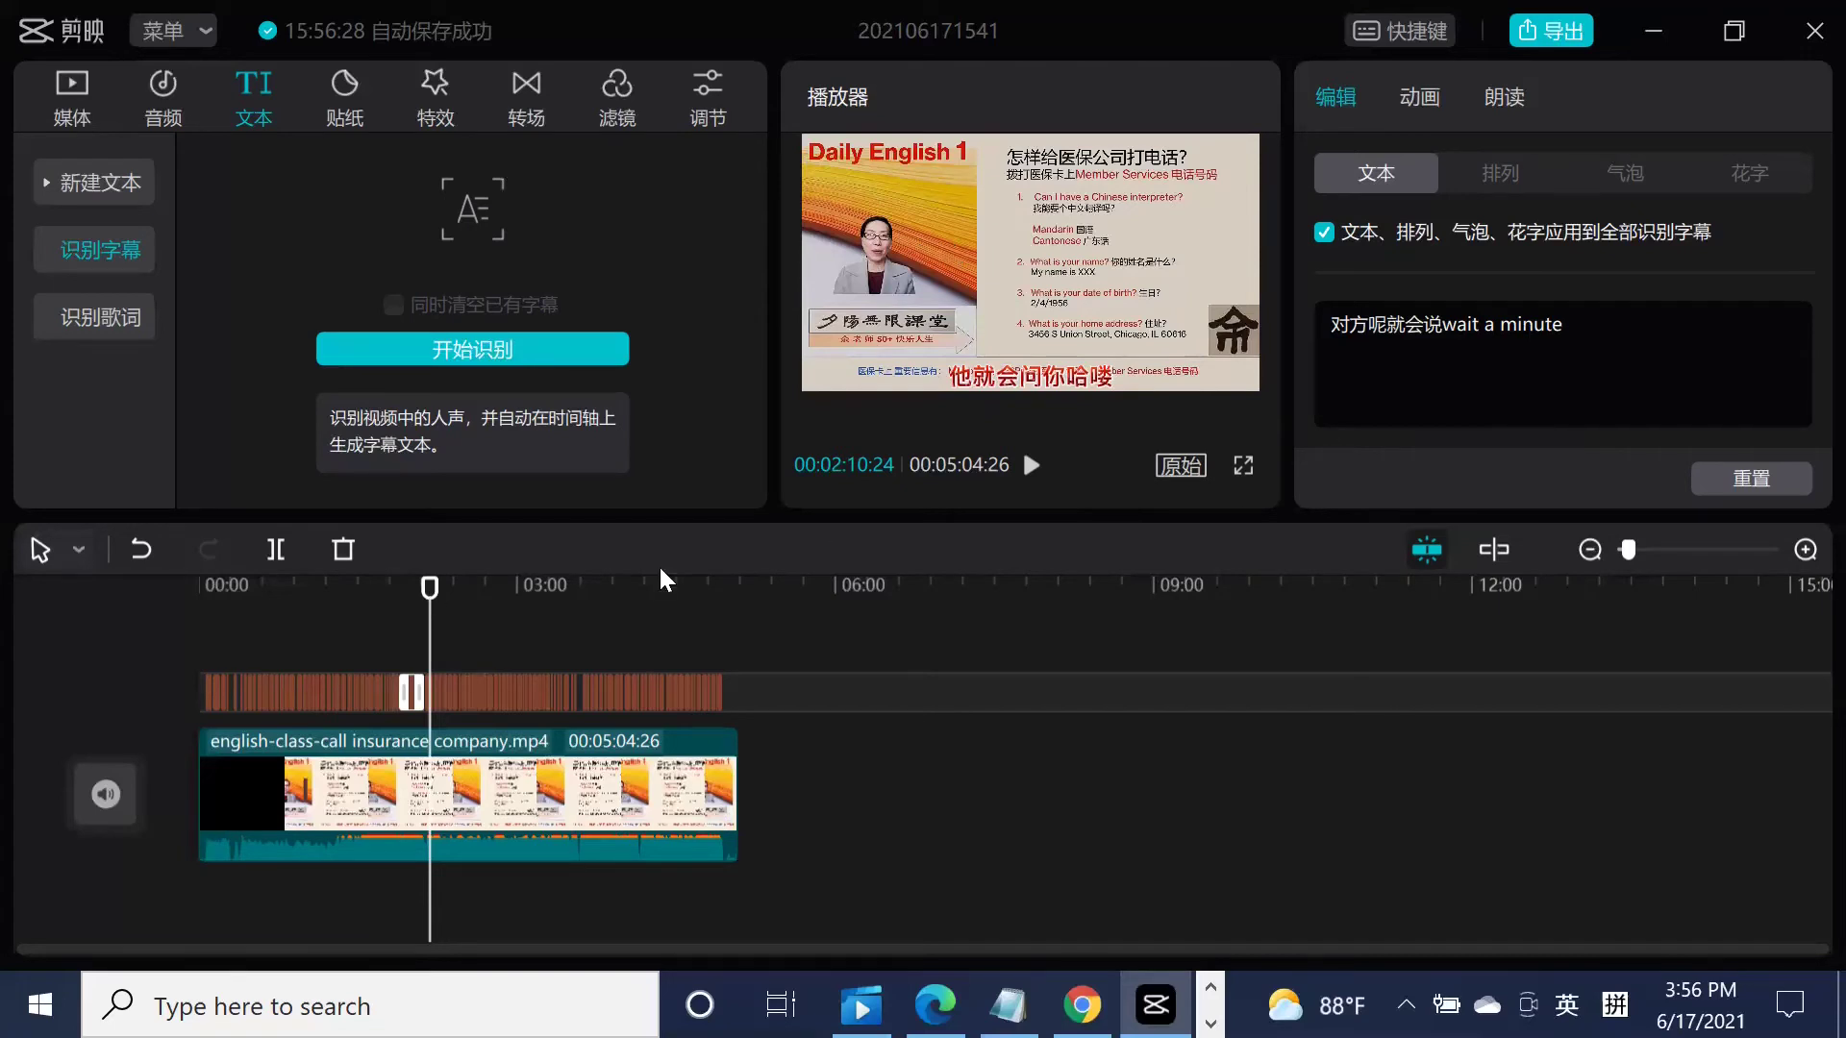
{"action": "left_click", "coordinate": [414, 586]}
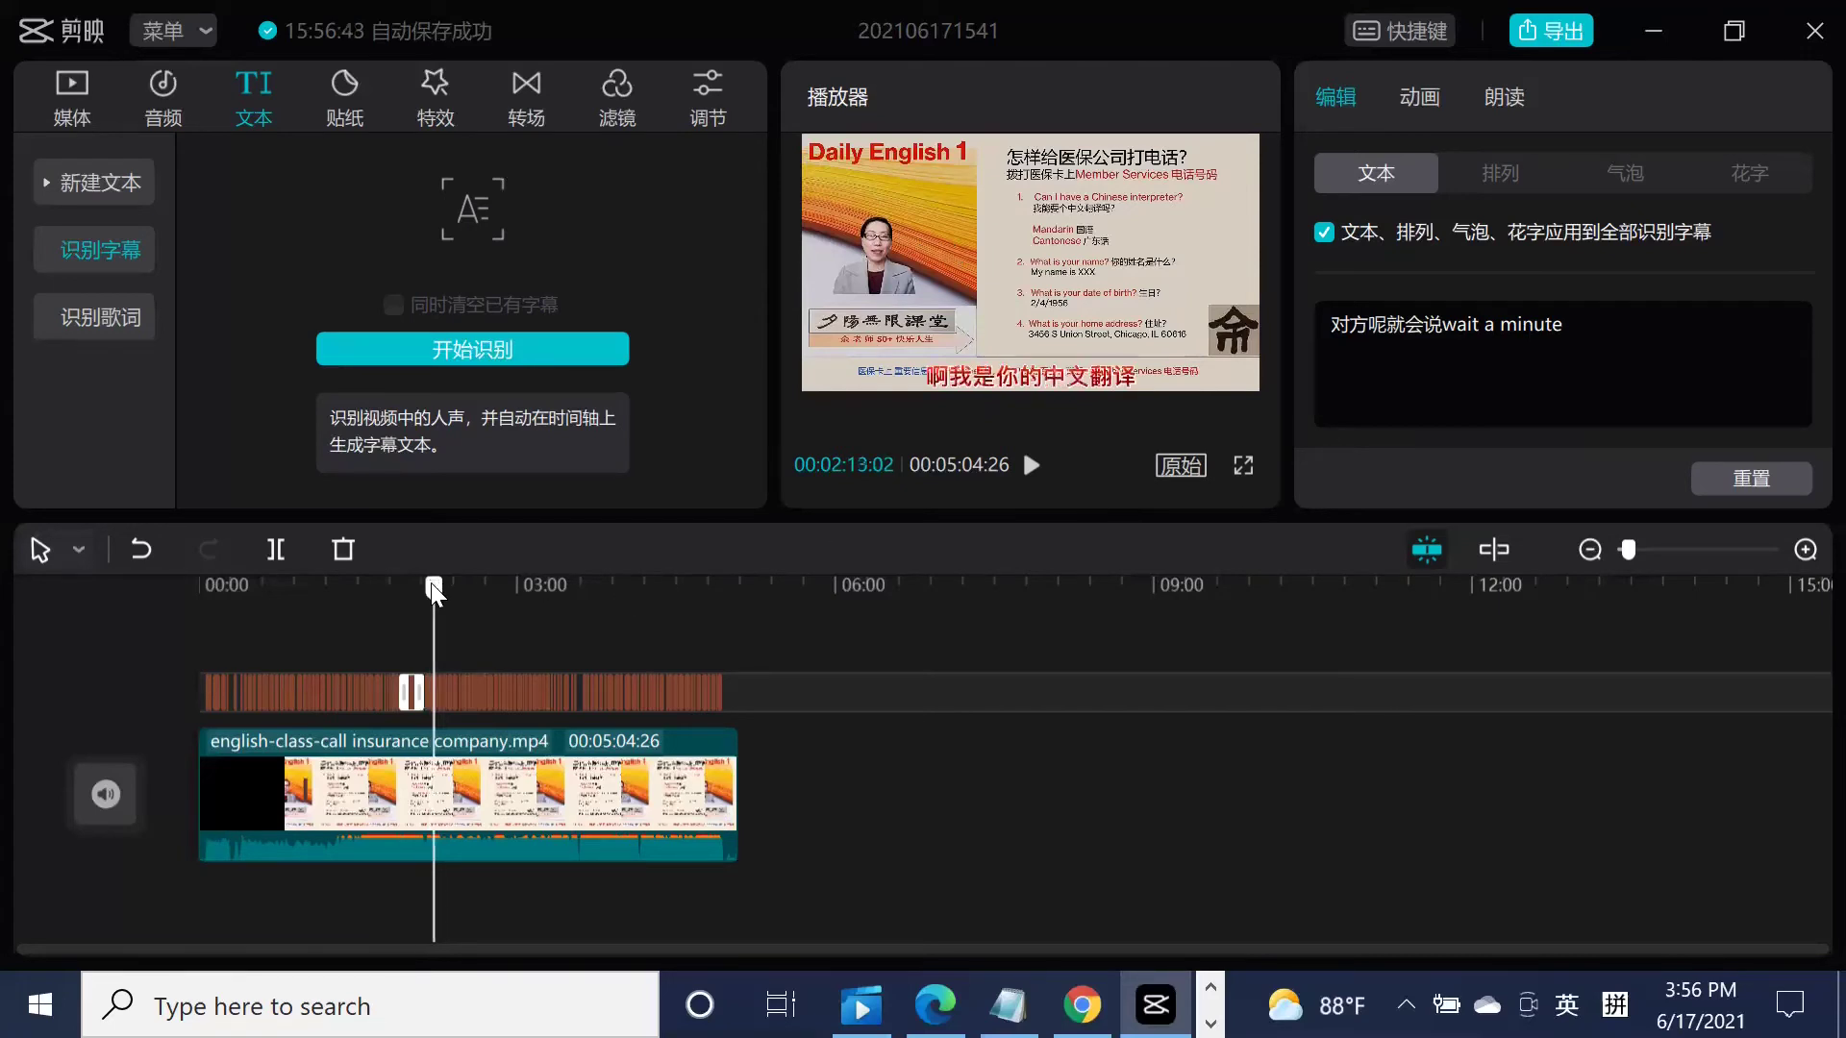
Rewind to about 00:00:06 and play the video through to about 00:02:00 to review the subtitles.
{"action": "left_click_drag", "start_coordinate": [358, 594], "coordinate": [227, 594]}
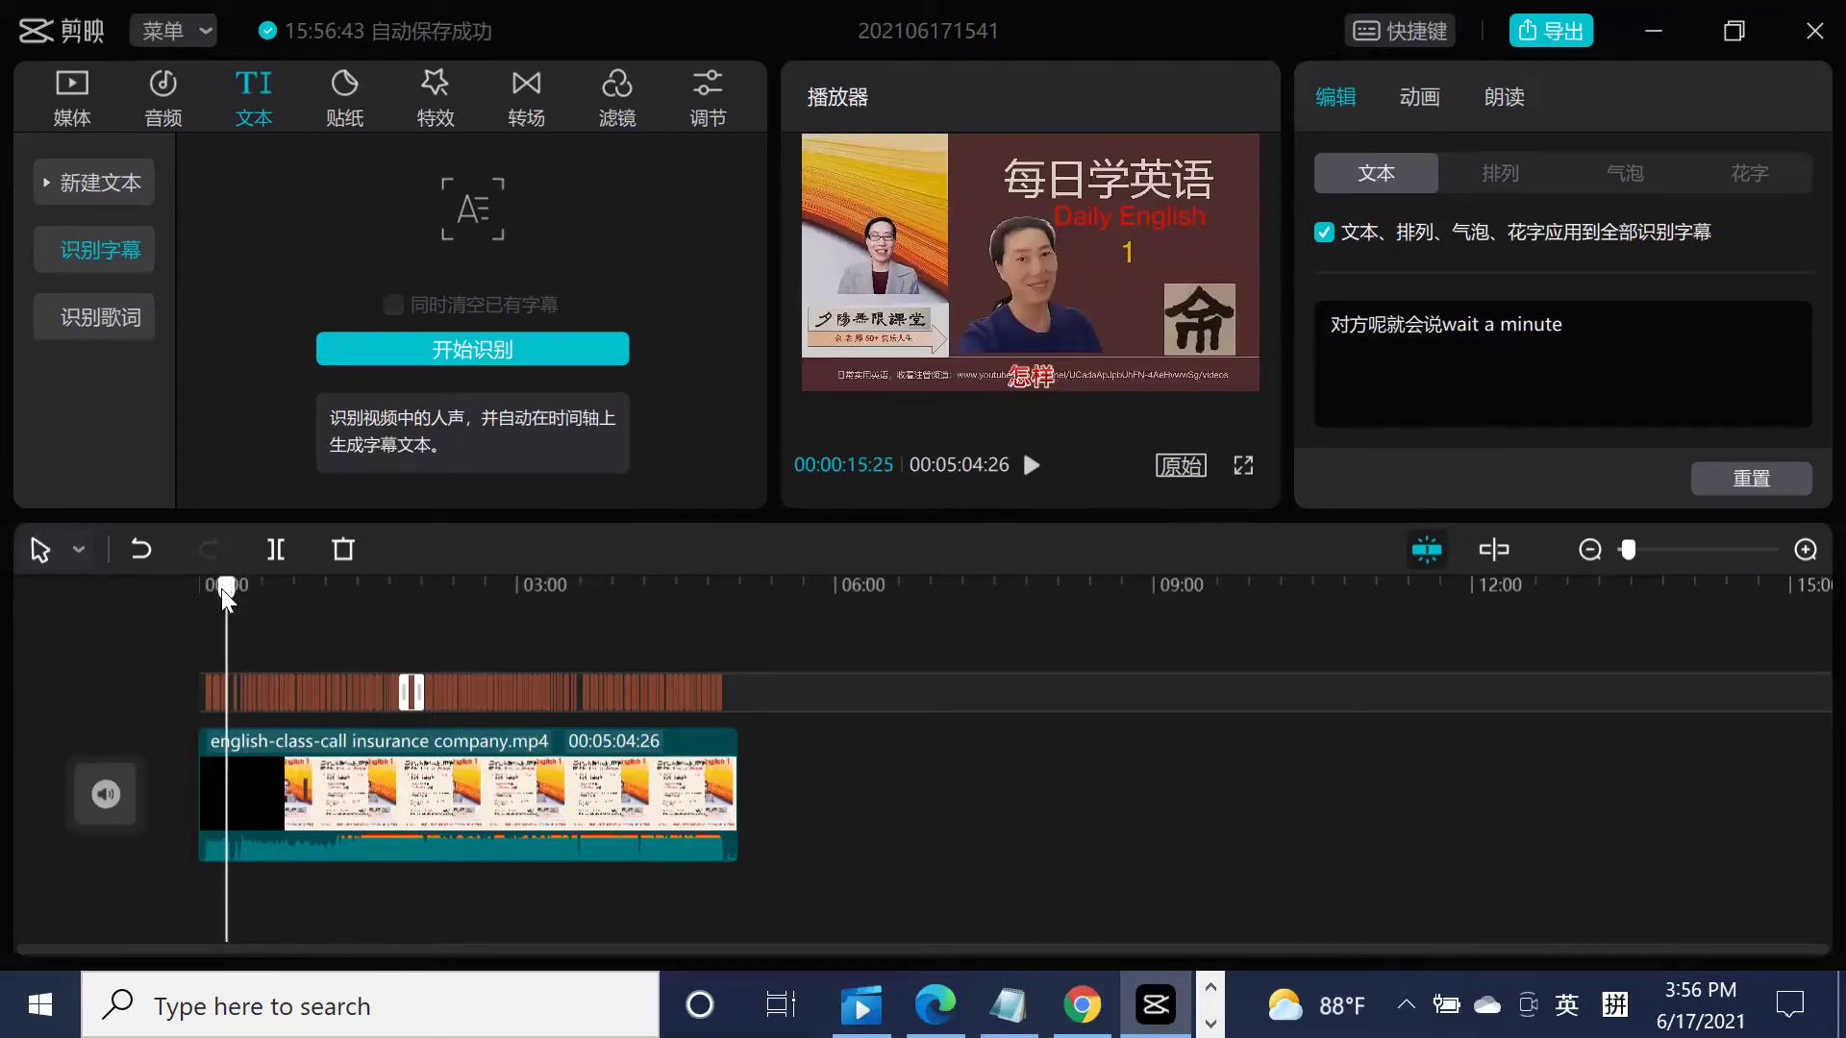
{"action": "left_click_drag", "start_coordinate": [227, 594], "coordinate": [210, 594]}
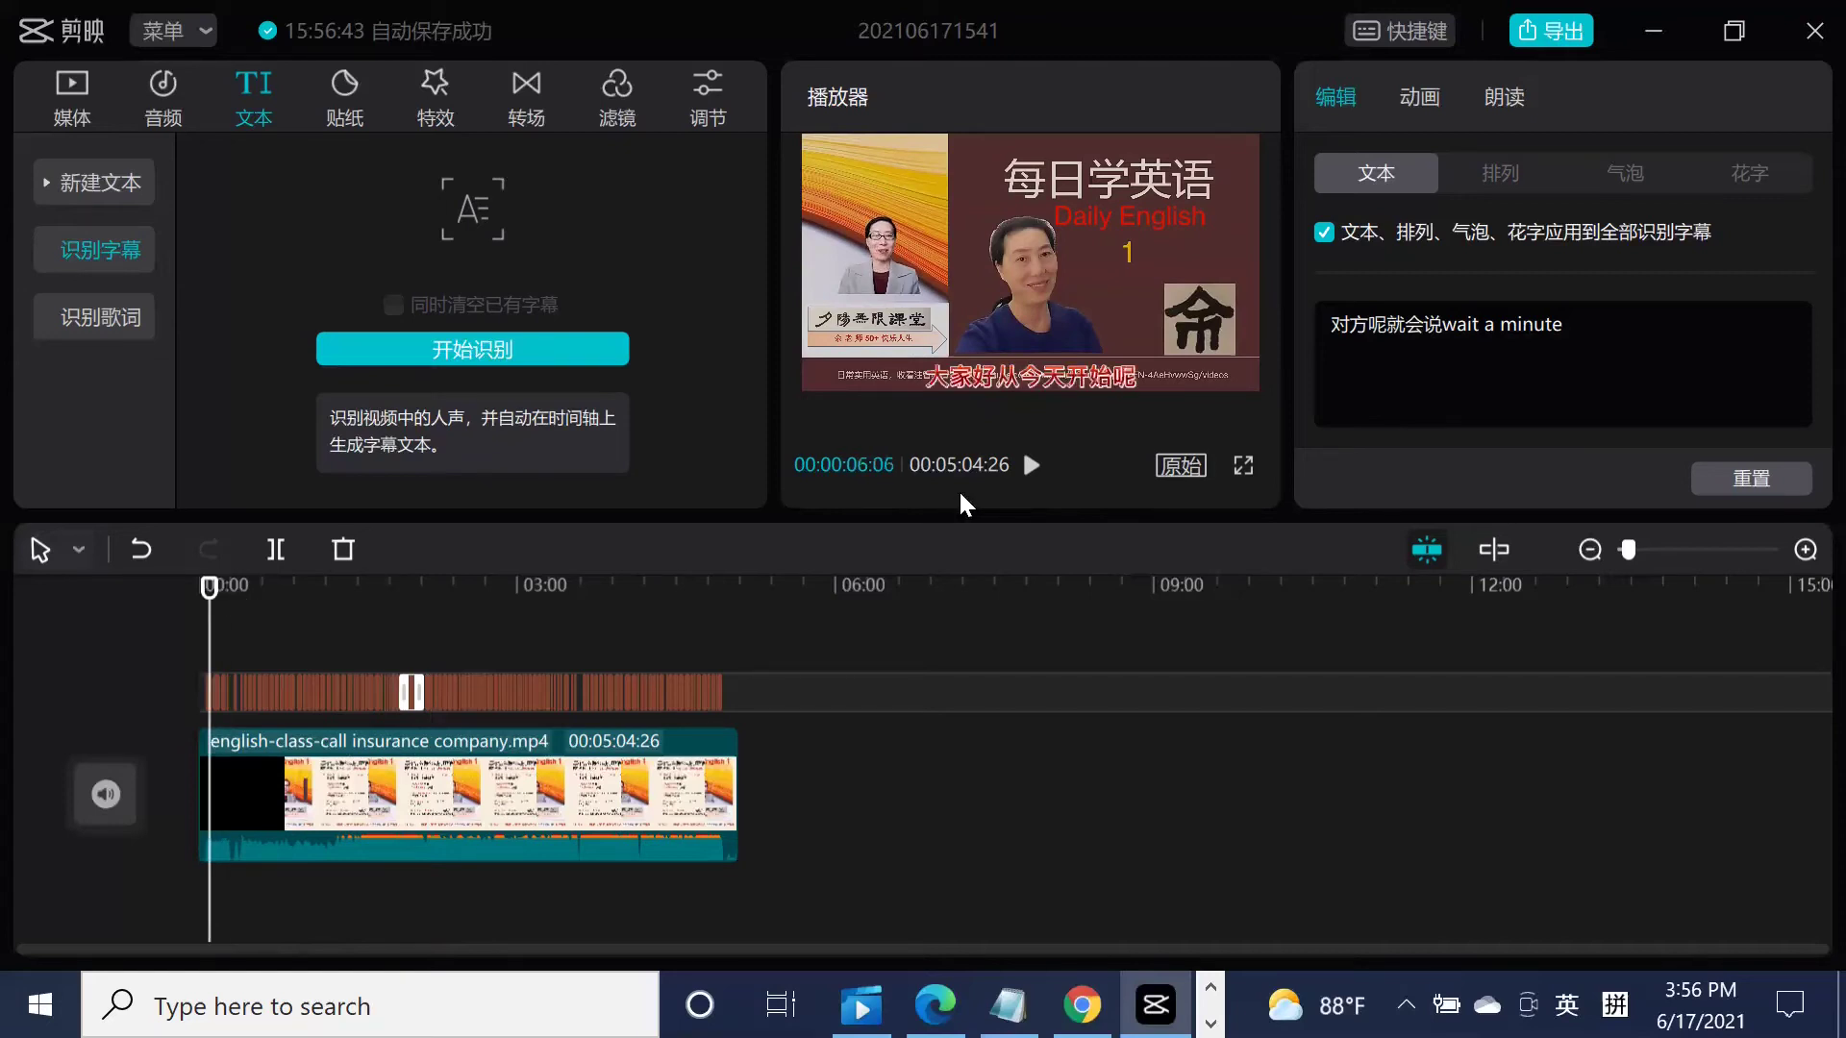
{"action": "left_click", "coordinate": [1032, 467]}
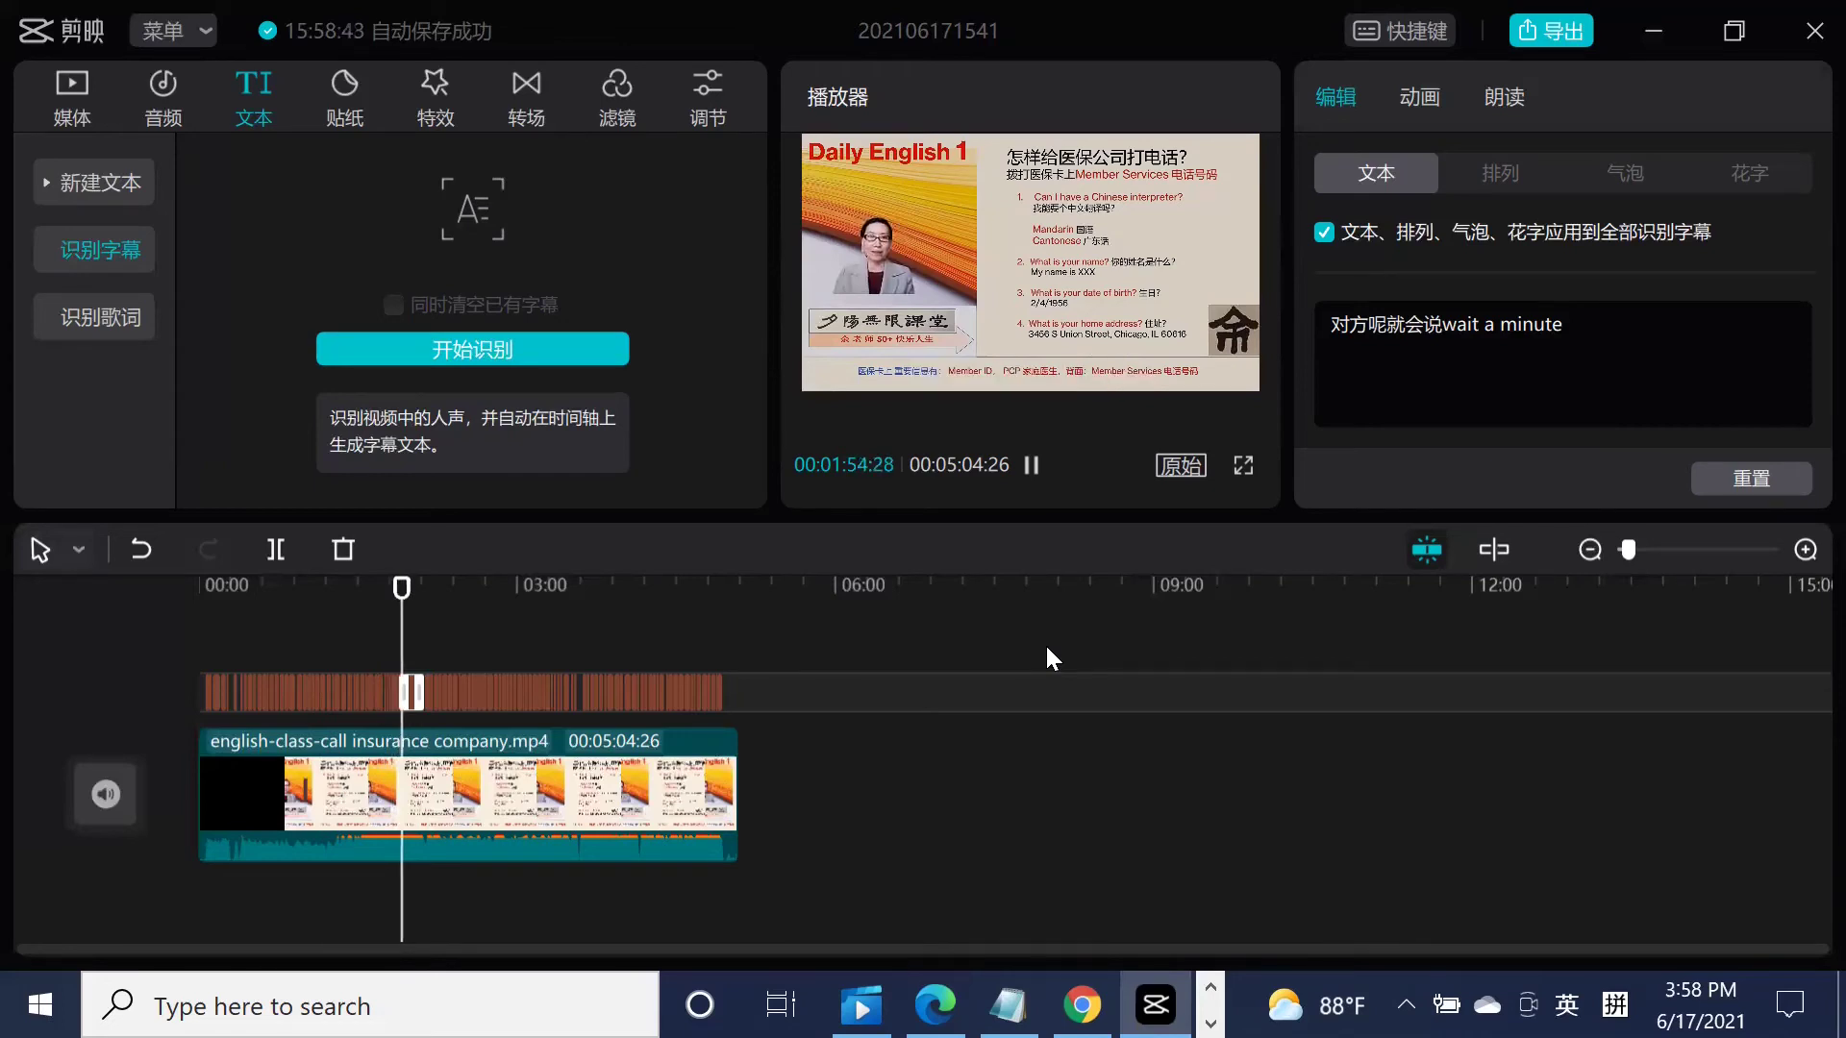
{"action": "left_click", "coordinate": [1031, 469]}
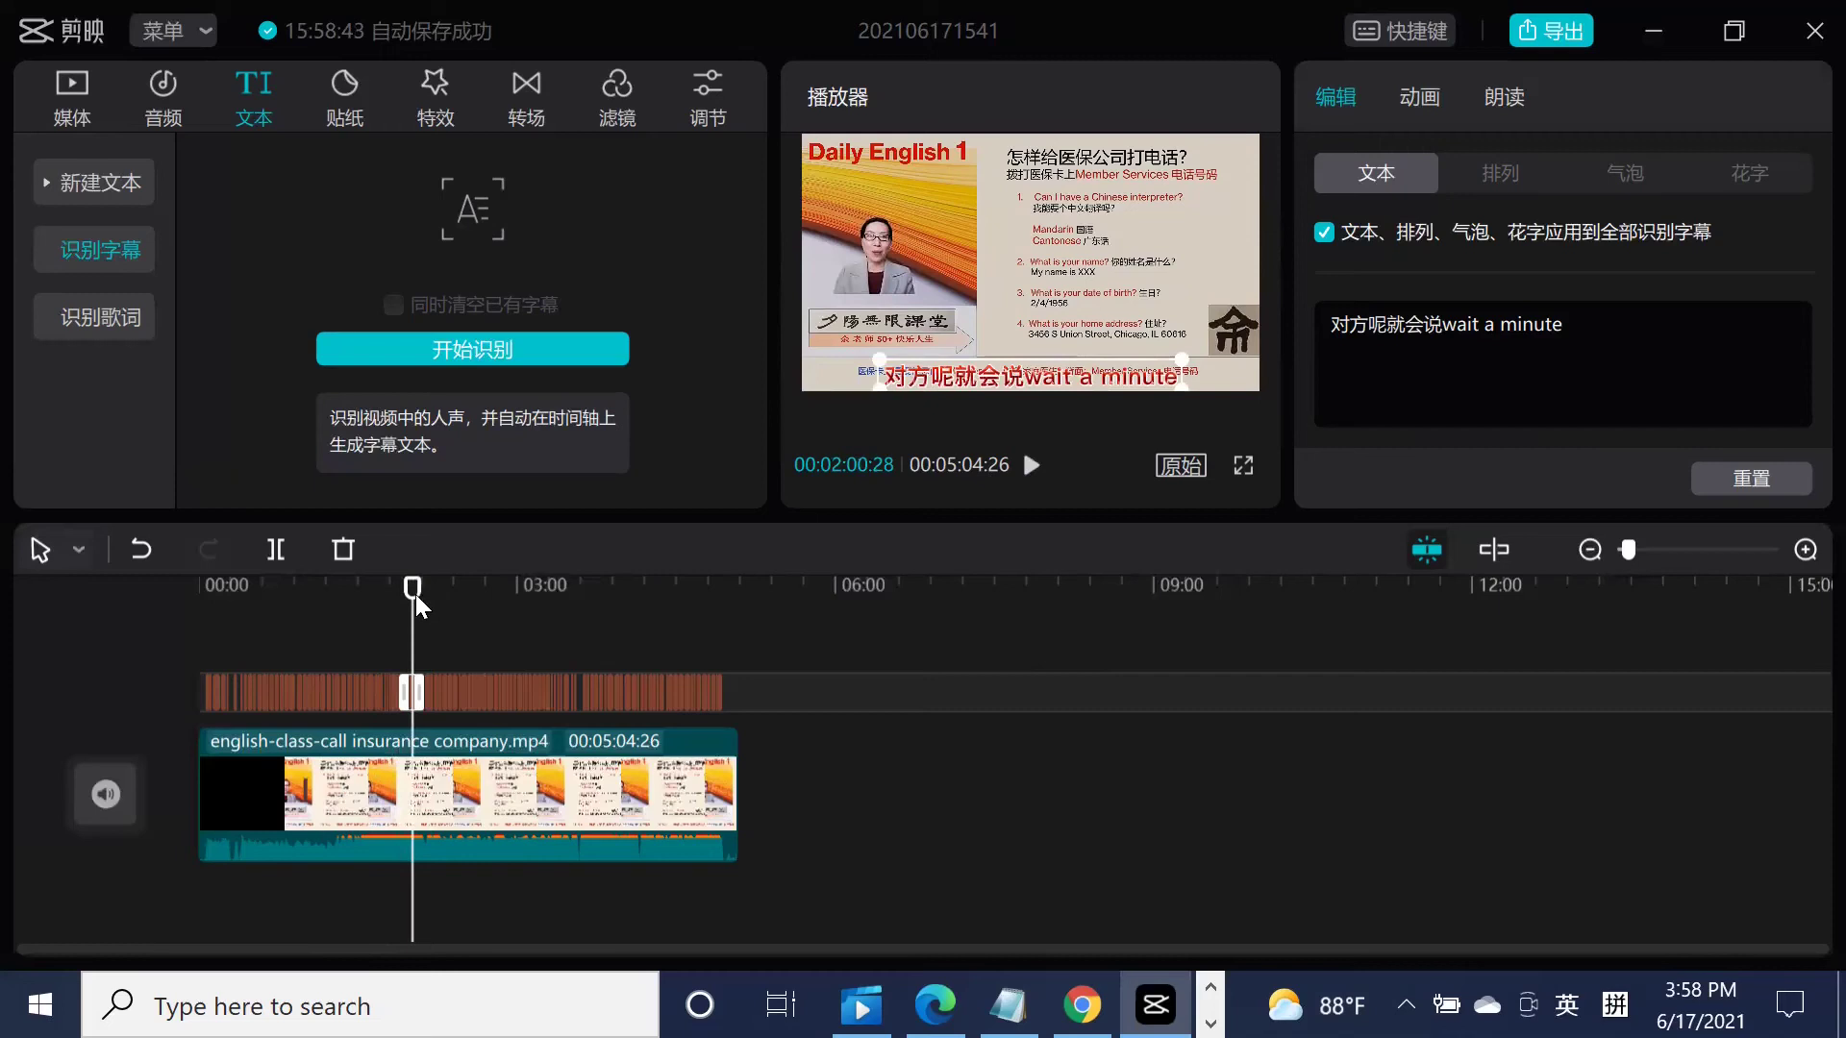
Select the subtitle 我们就说 at about 00:01:43 and apply the 波浪弹入 entrance animation to it.
{"action": "left_click_drag", "start_coordinate": [415, 594], "coordinate": [411, 594]}
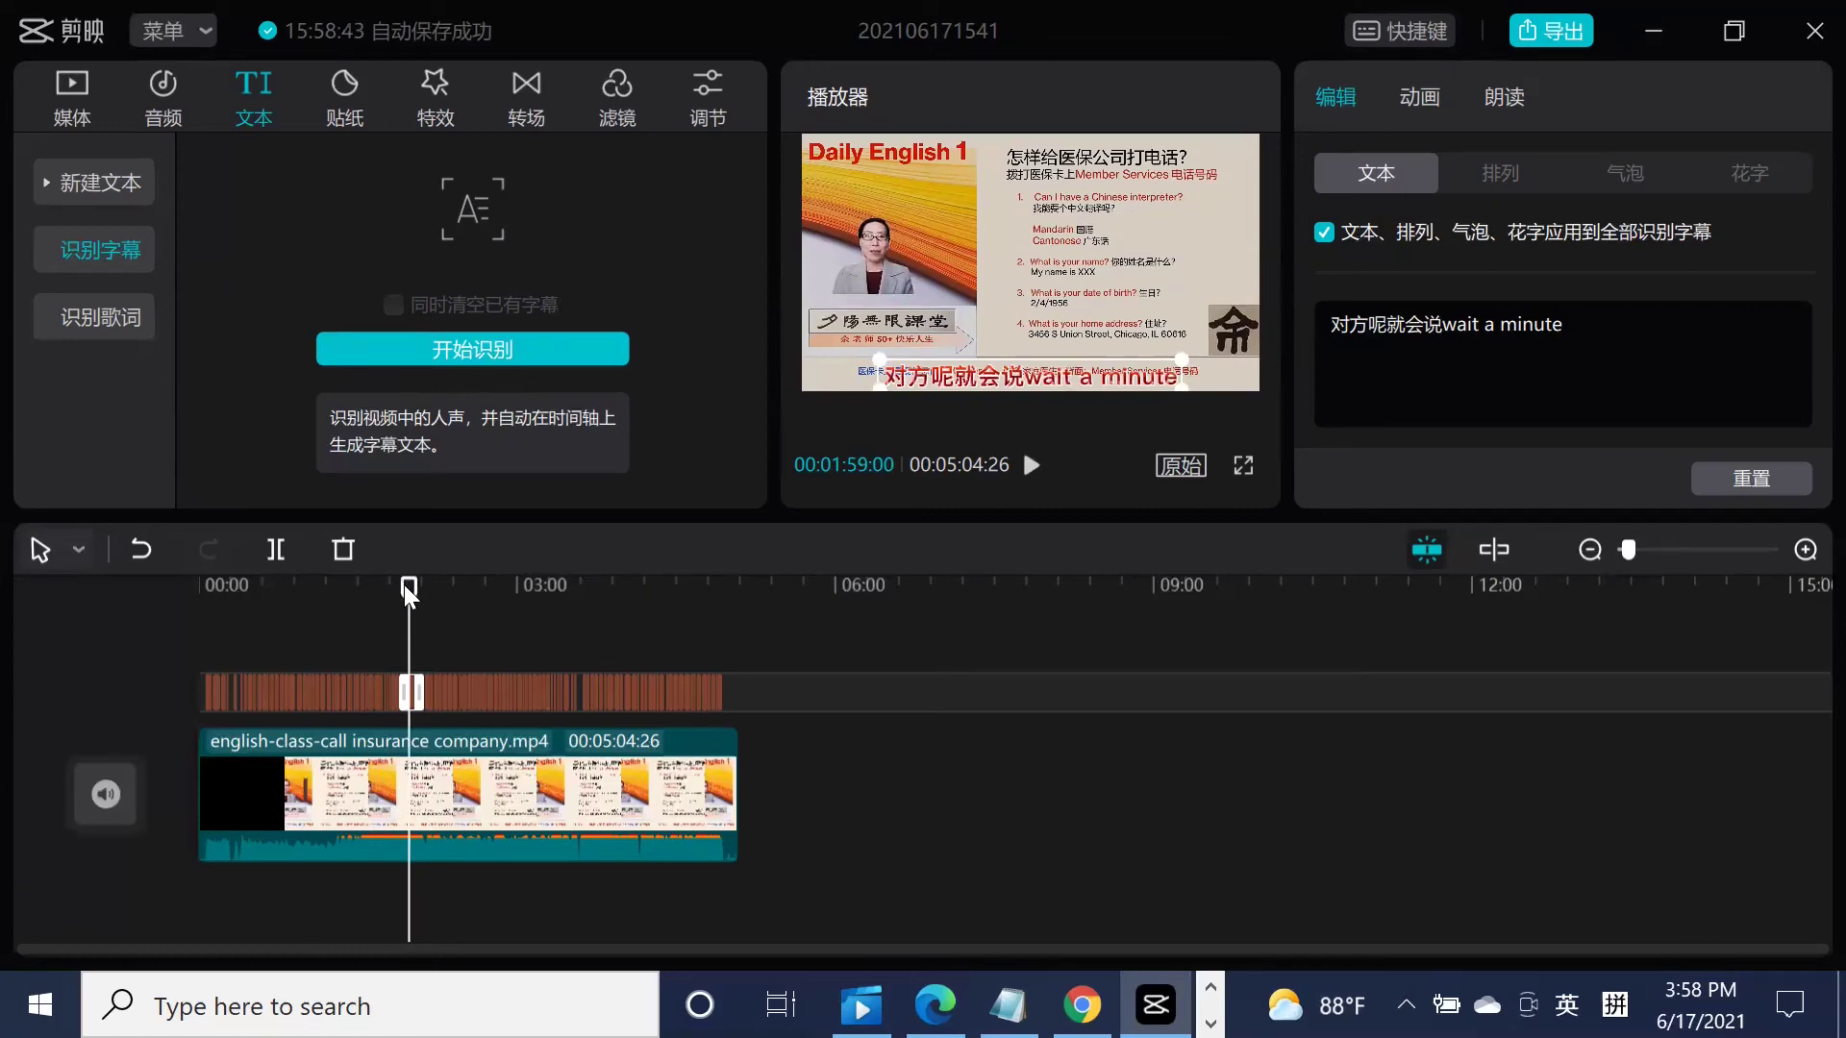
{"action": "left_click_drag", "start_coordinate": [398, 587], "coordinate": [388, 587]}
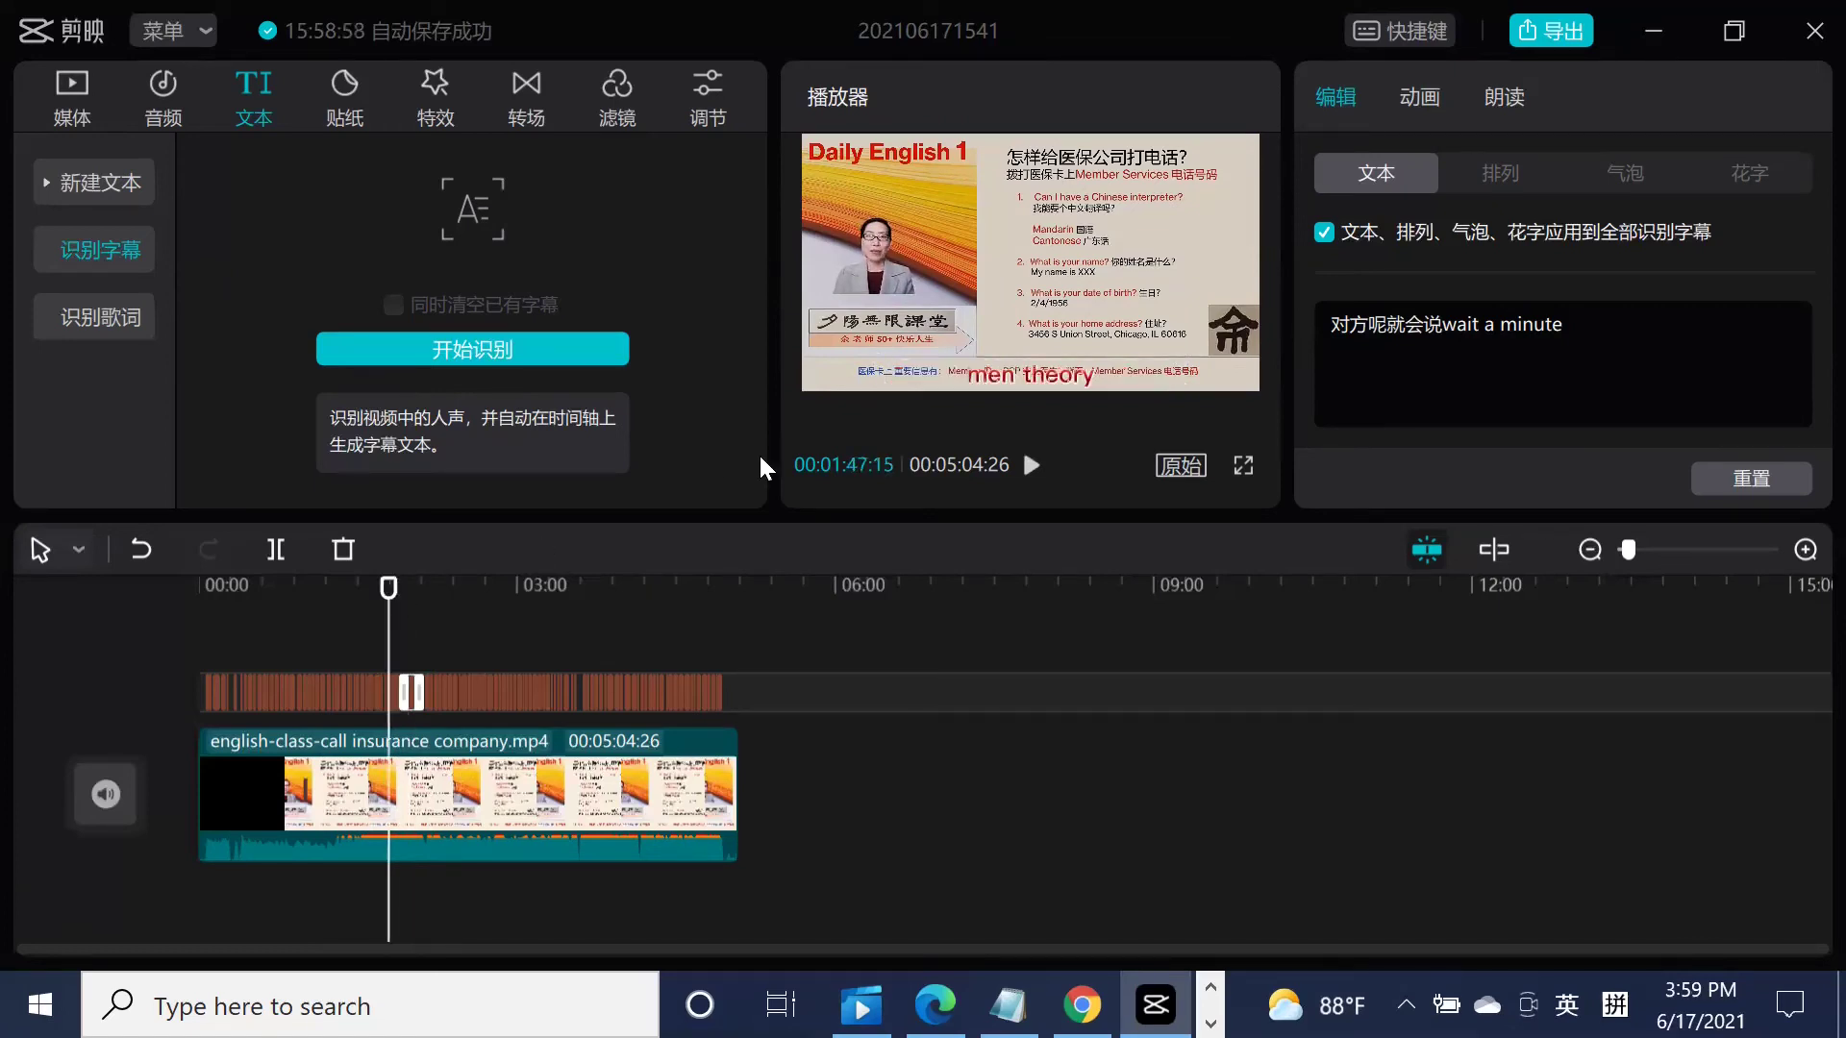
{"action": "left_click", "coordinate": [1013, 381]}
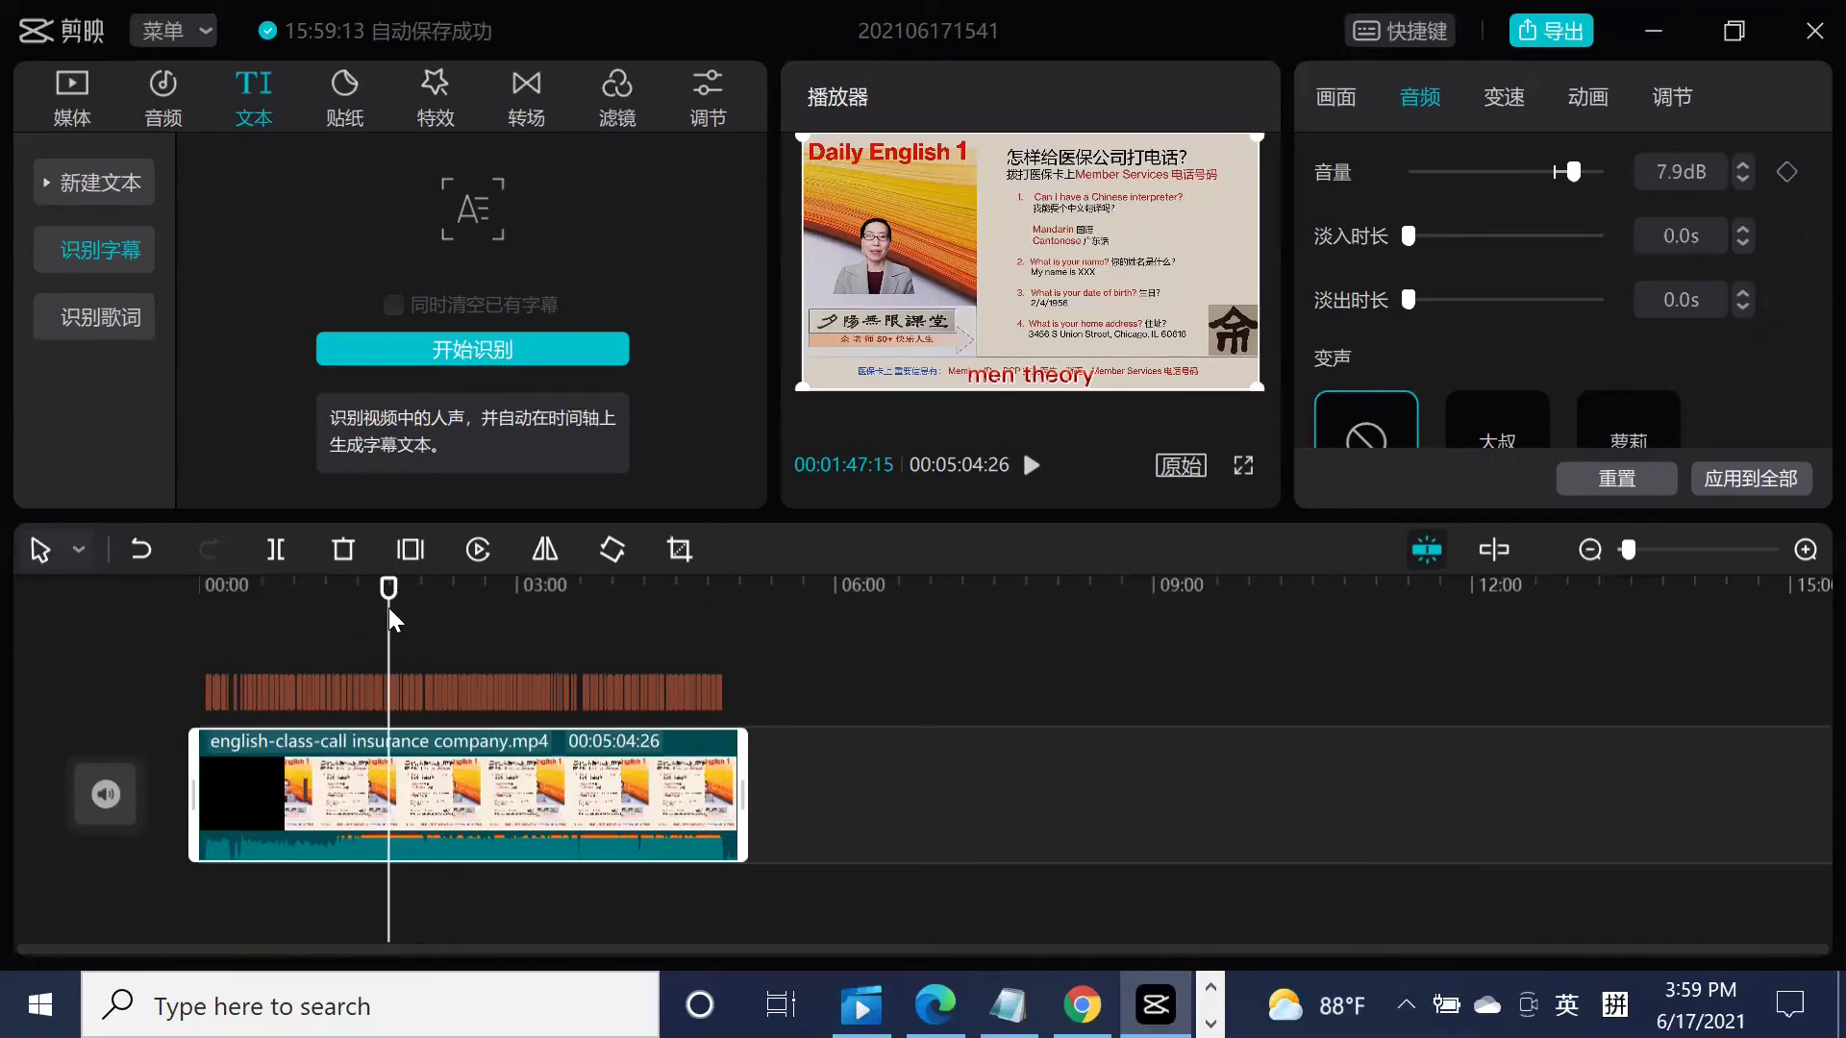
{"action": "left_click_drag", "start_coordinate": [398, 590], "coordinate": [390, 588]}
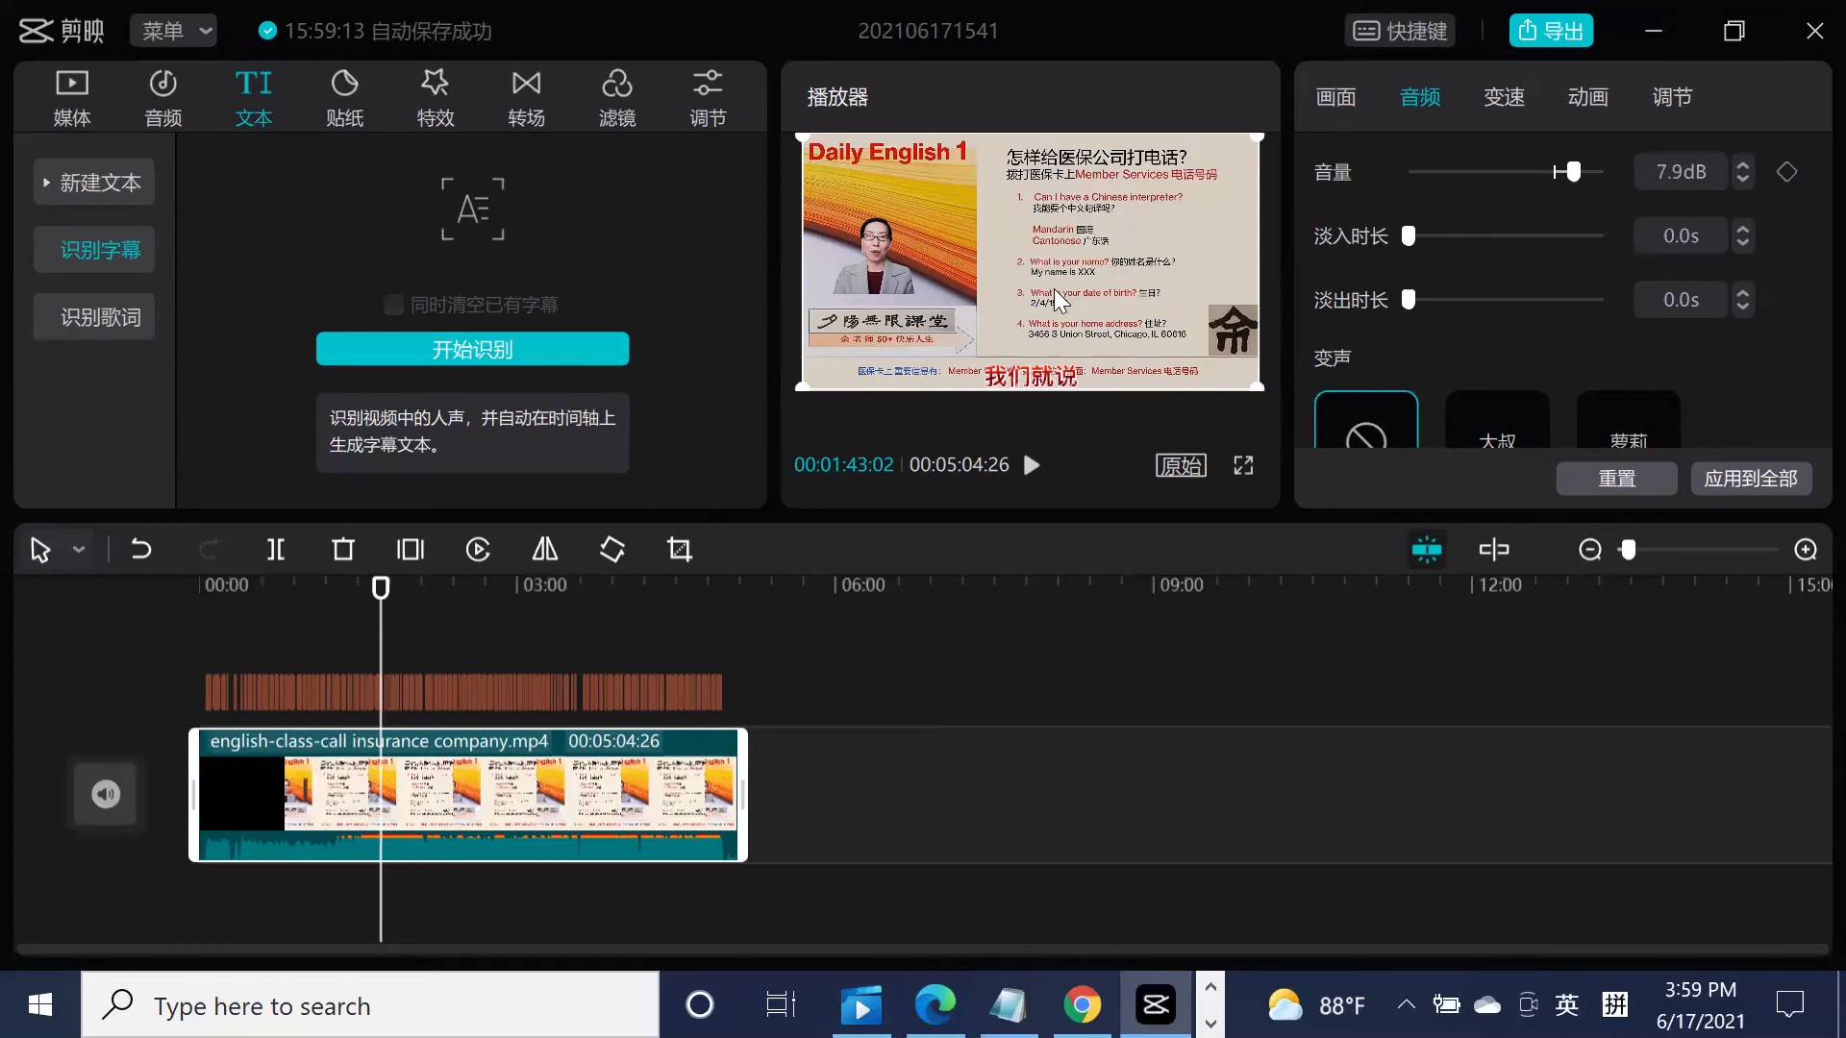
{"action": "left_click", "coordinate": [1009, 377]}
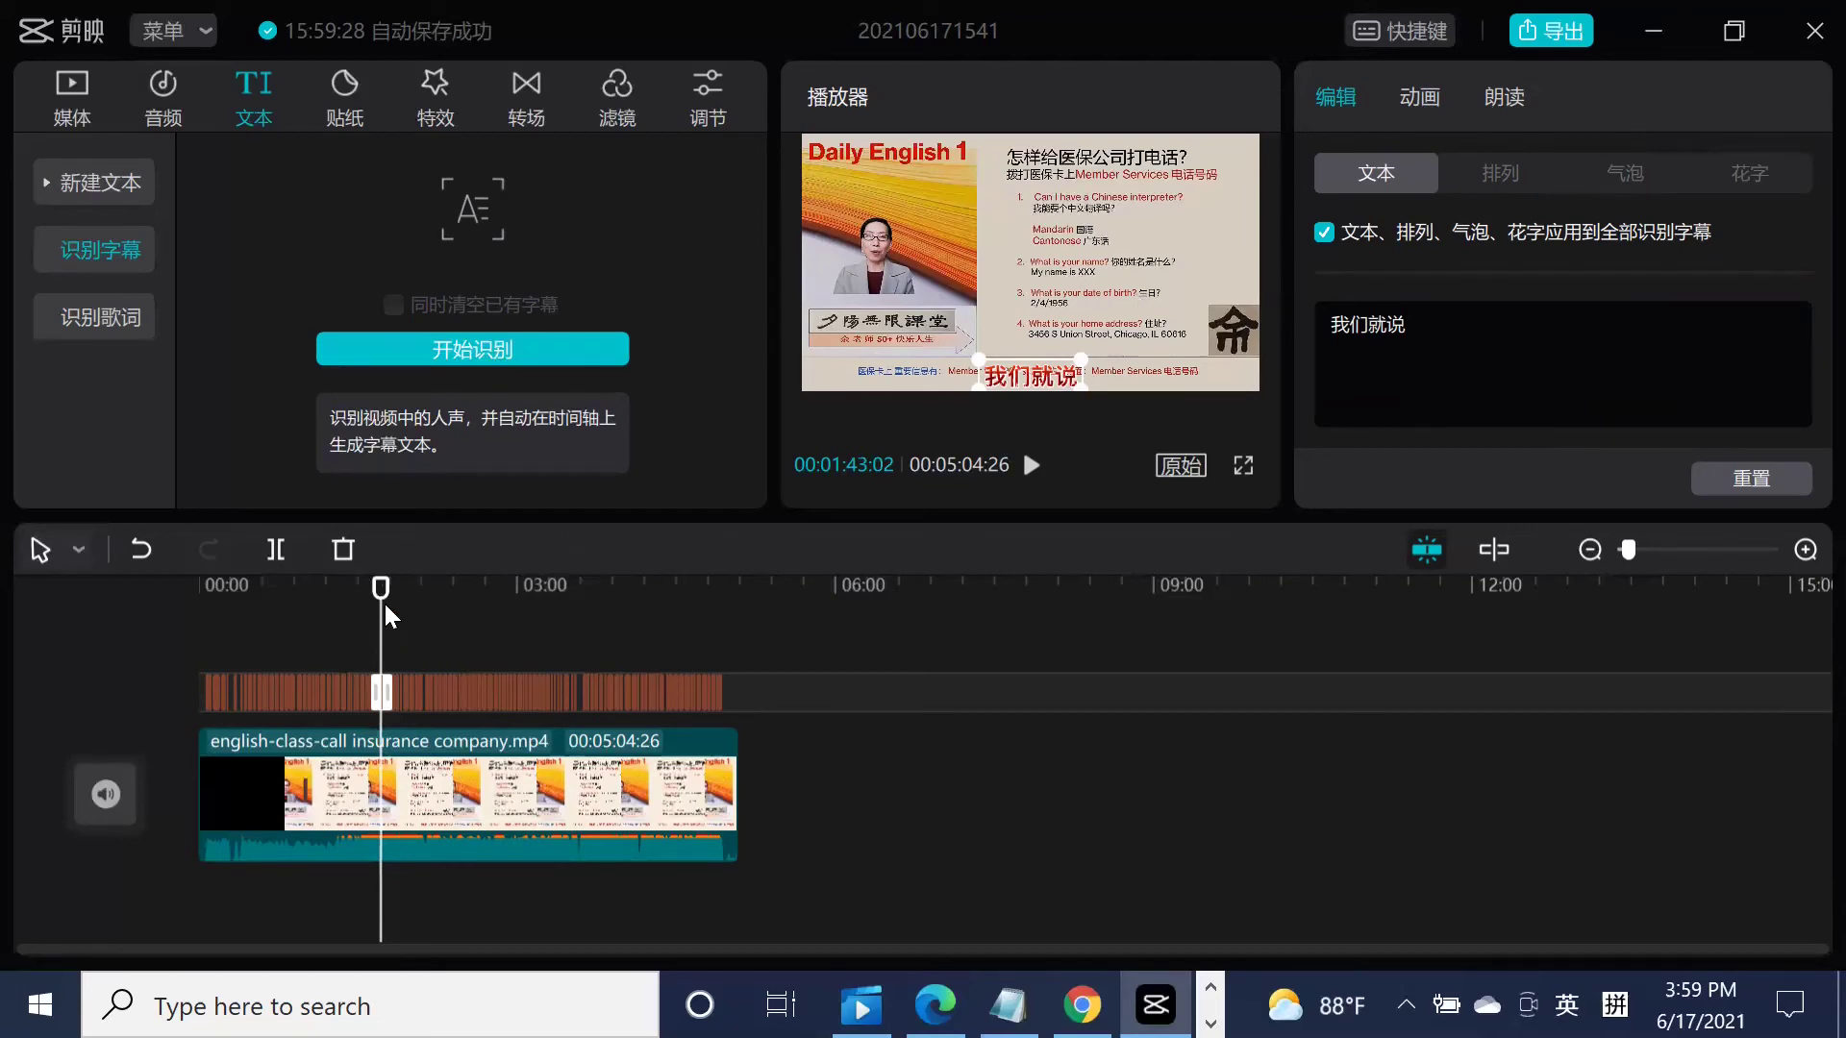
{"action": "left_click_drag", "start_coordinate": [369, 588], "coordinate": [282, 592]}
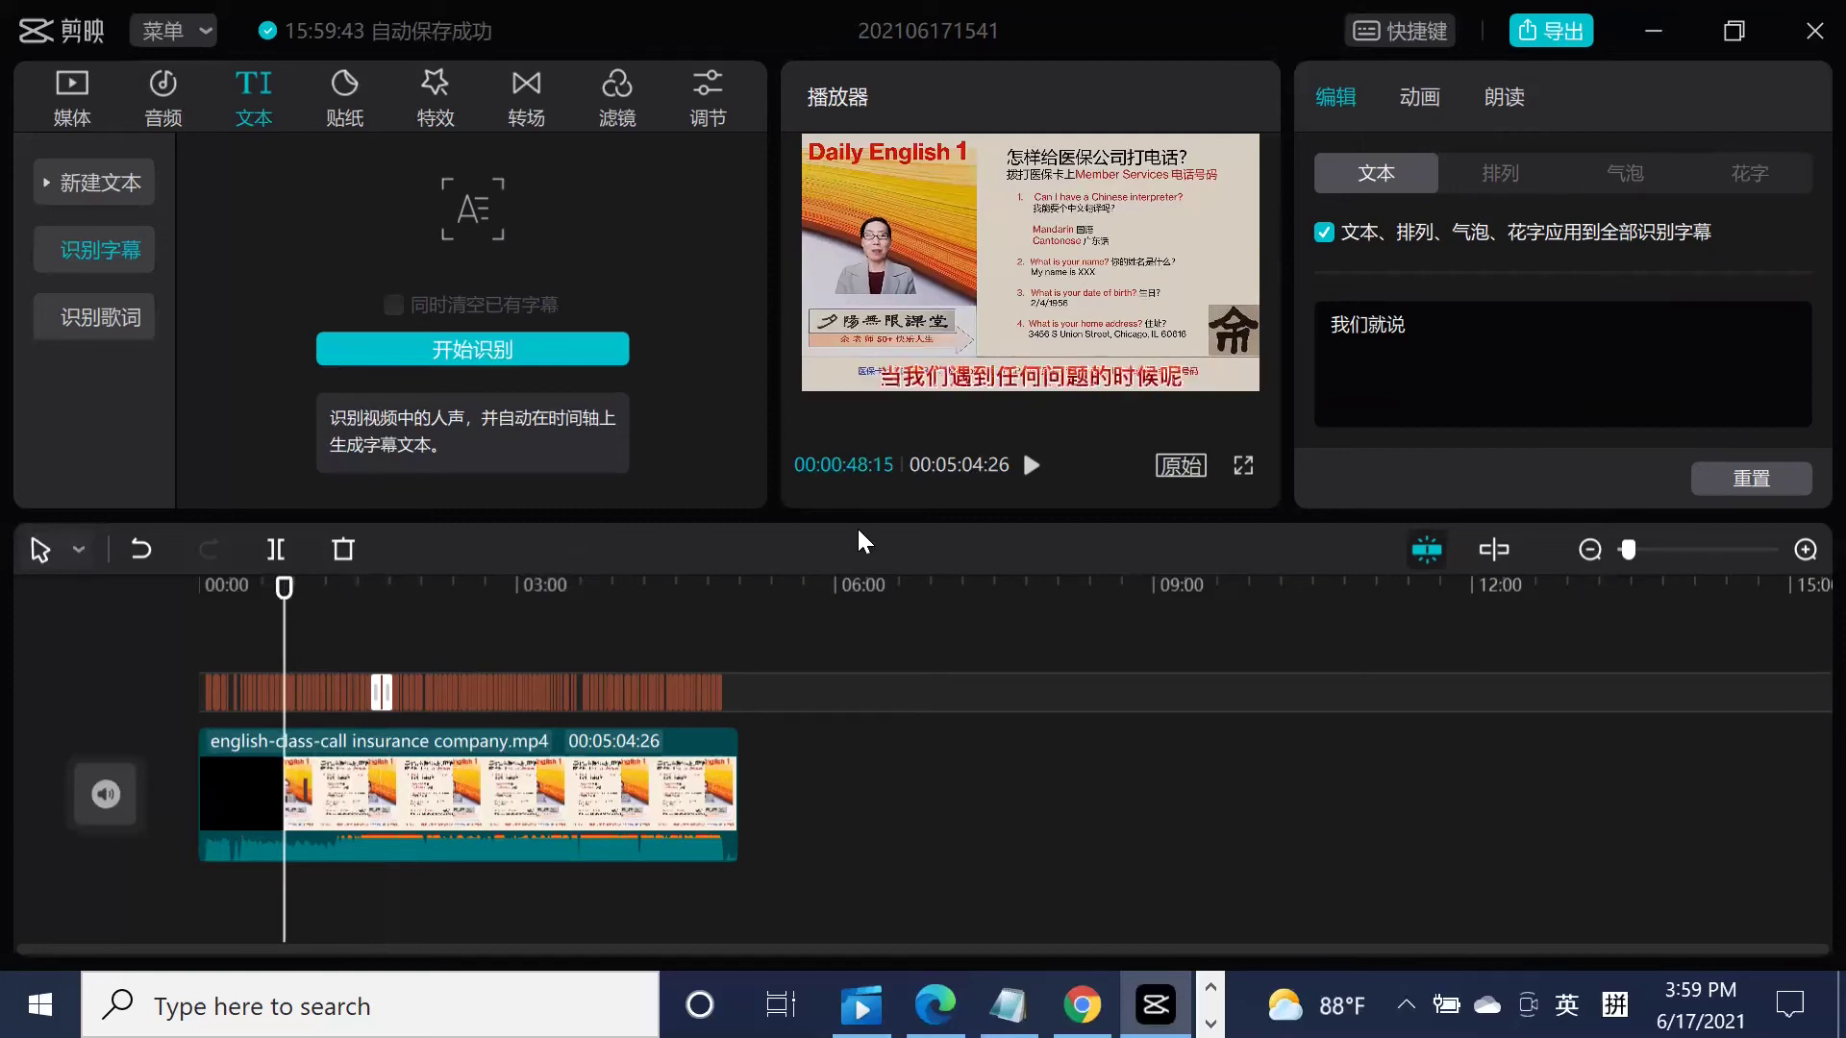
{"action": "left_click", "coordinate": [1426, 100]}
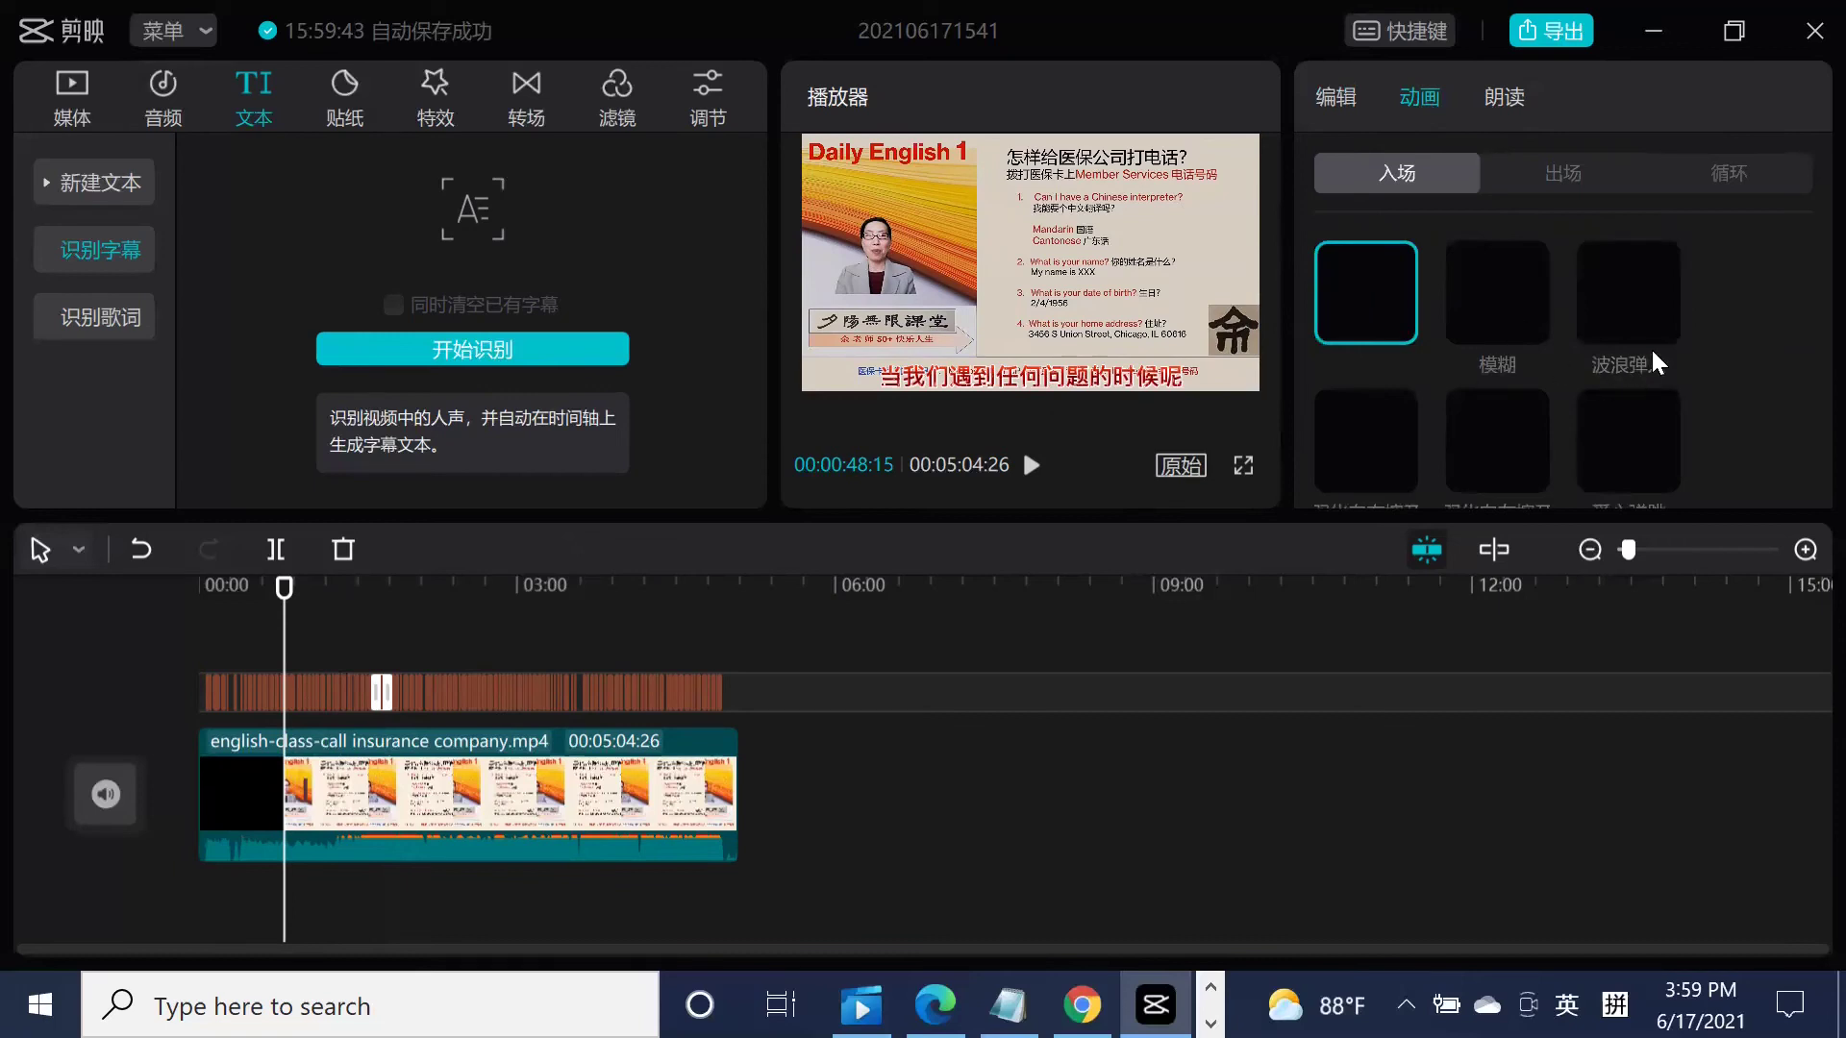
{"action": "left_click", "coordinate": [1635, 313]}
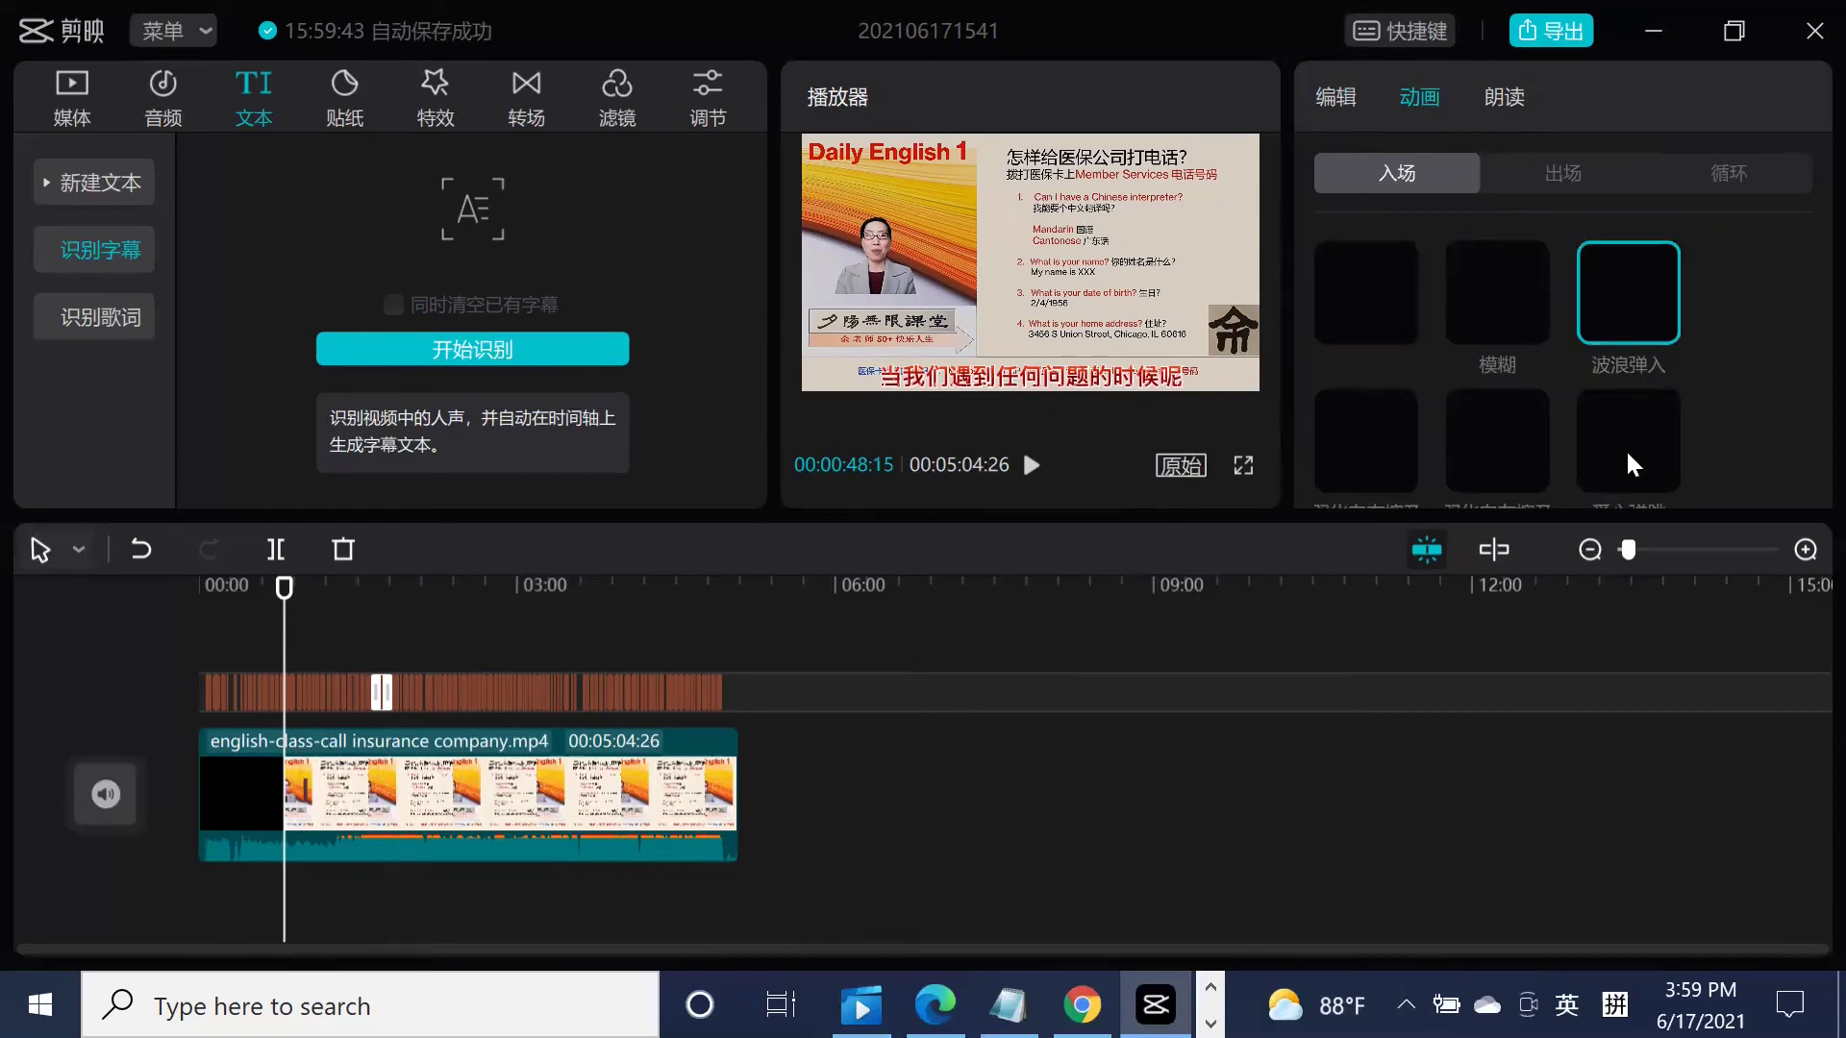
Browse the entrance animations for the subtitle 我们就说 and give it the 波浪弹出 exit animation.
{"action": "scroll", "coordinate": [1698, 440], "scroll_direction": "down", "scroll_amount": 3}
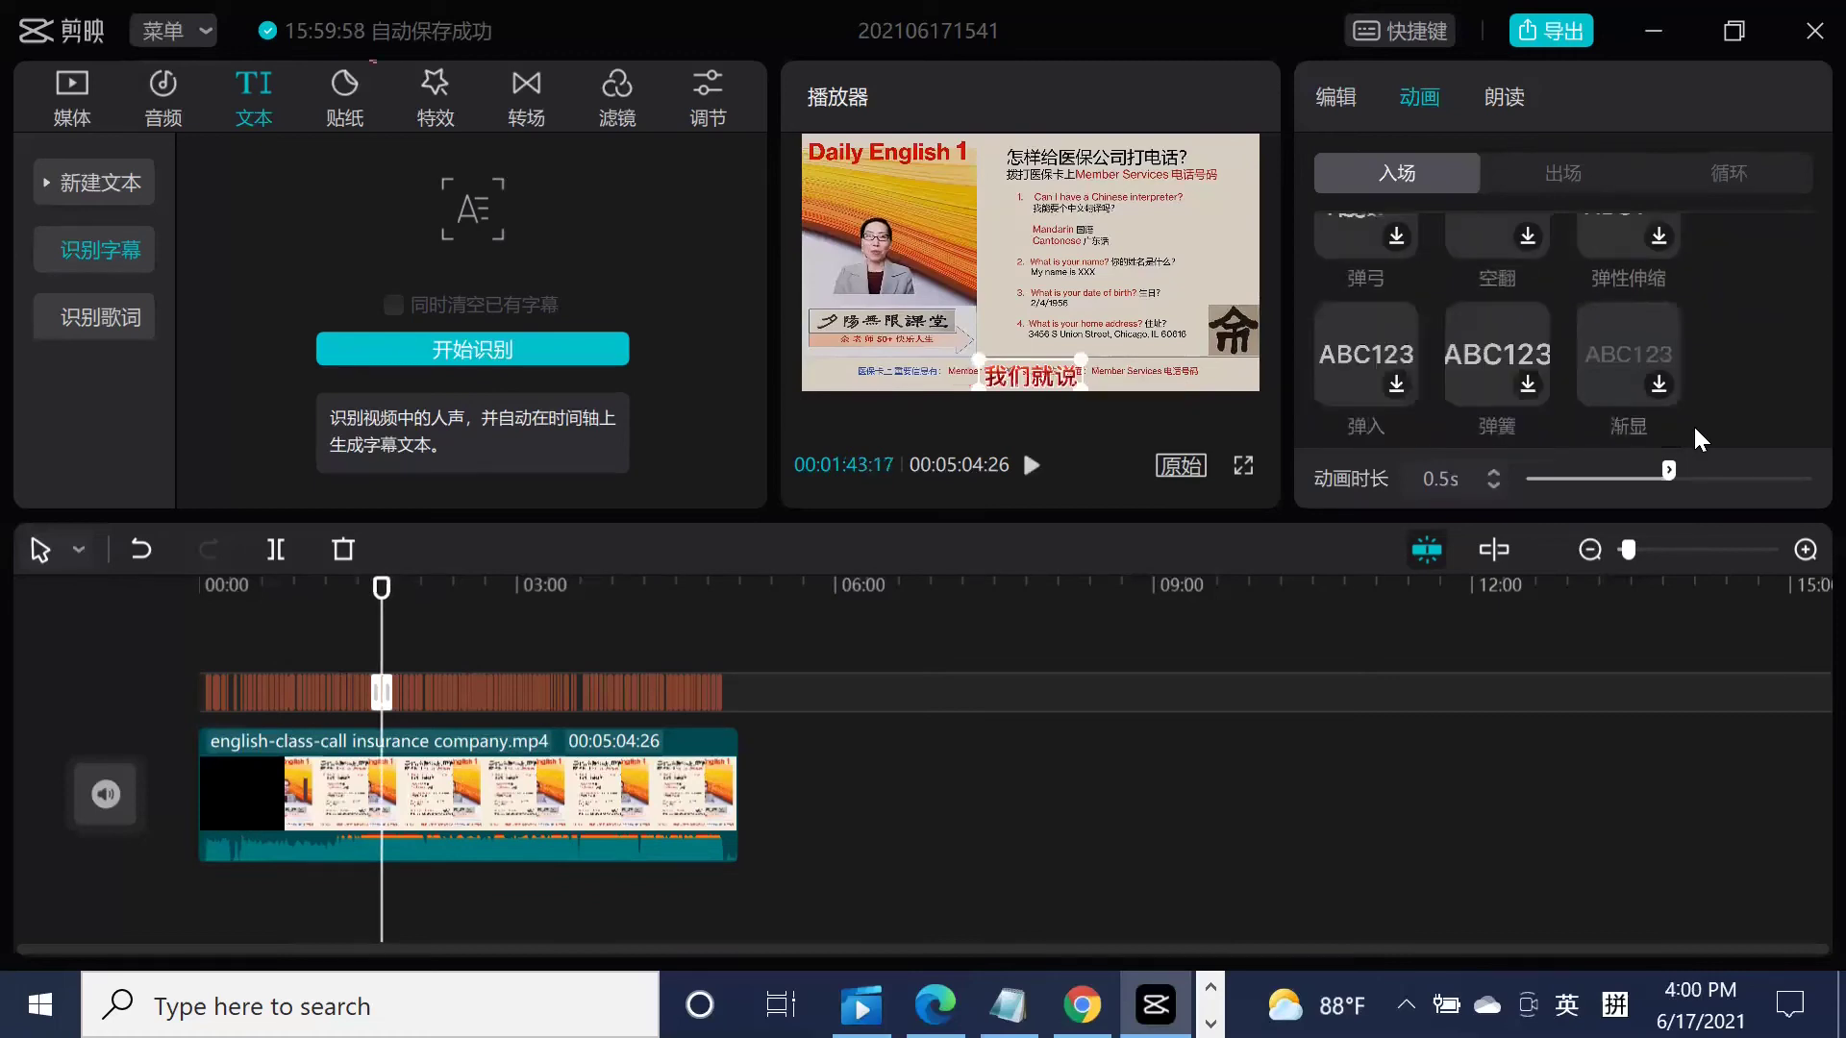
{"action": "scroll", "coordinate": [1698, 440], "scroll_direction": "up", "scroll_amount": 2}
{"action": "scroll", "coordinate": [1693, 424], "scroll_direction": "up", "scroll_amount": 2}
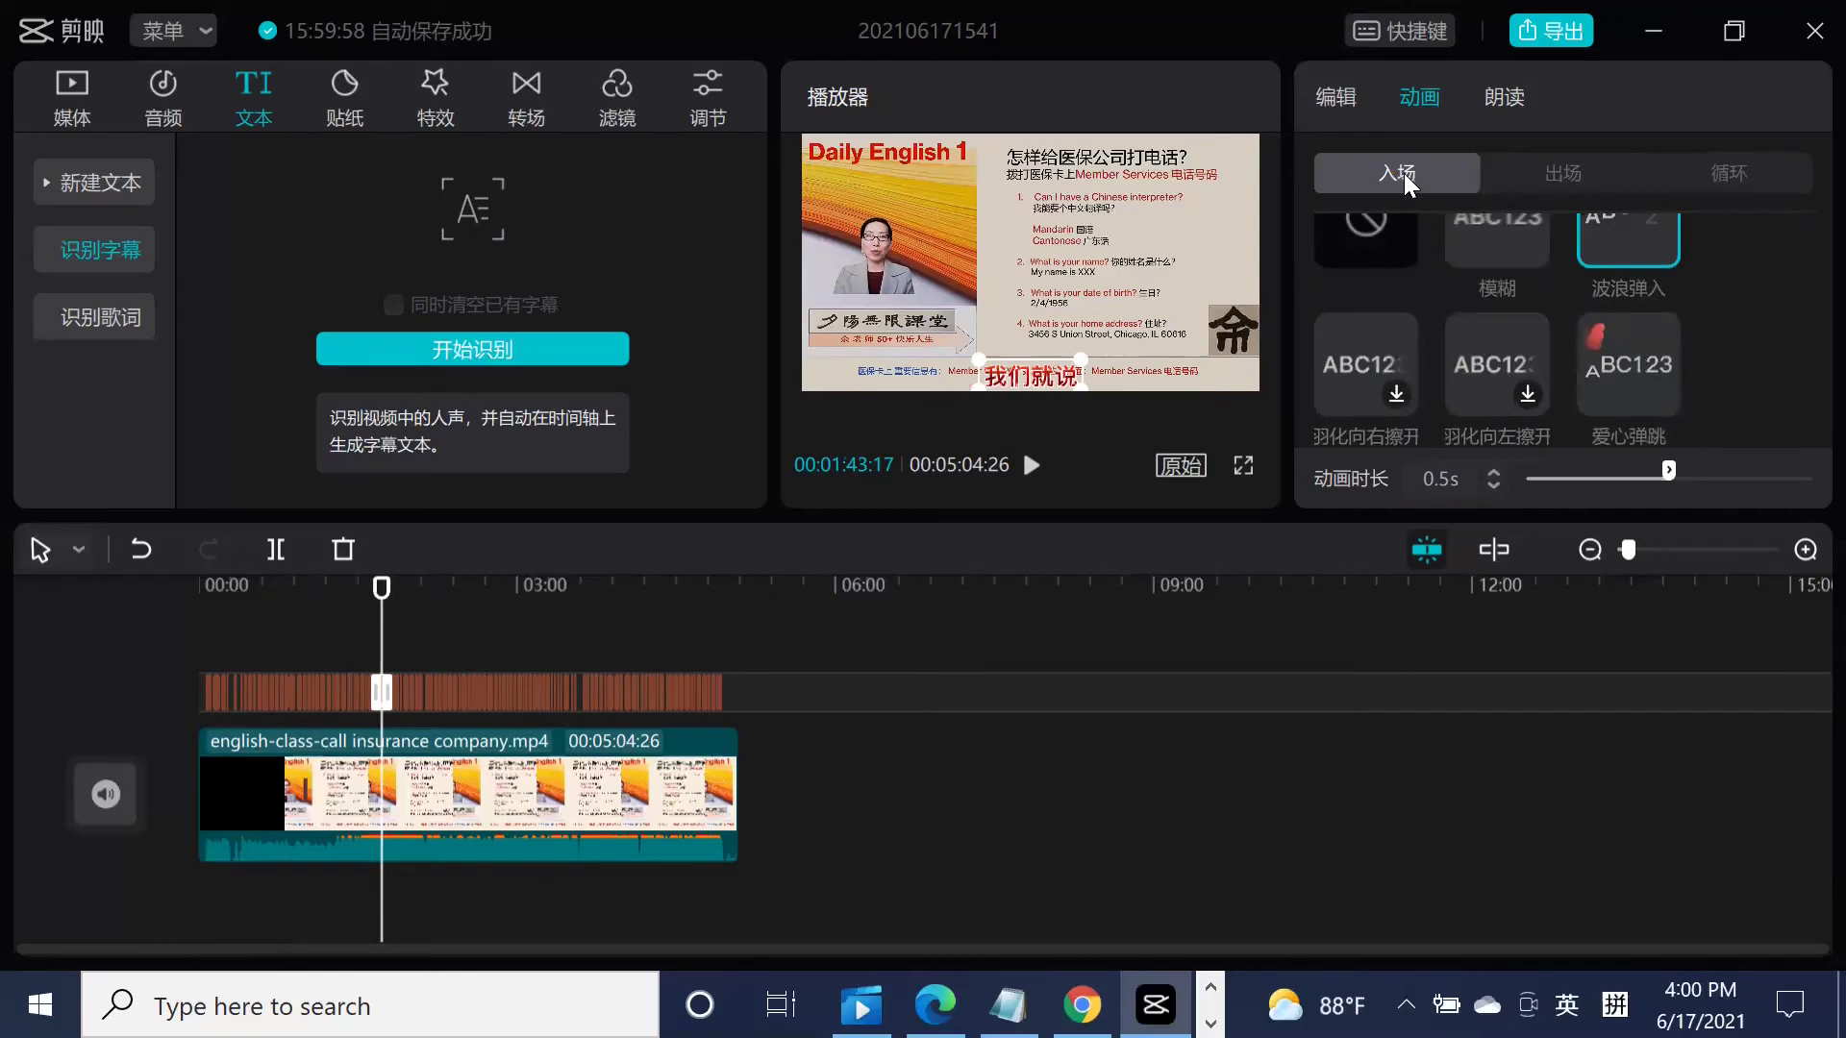
{"action": "left_click", "coordinate": [1555, 175]}
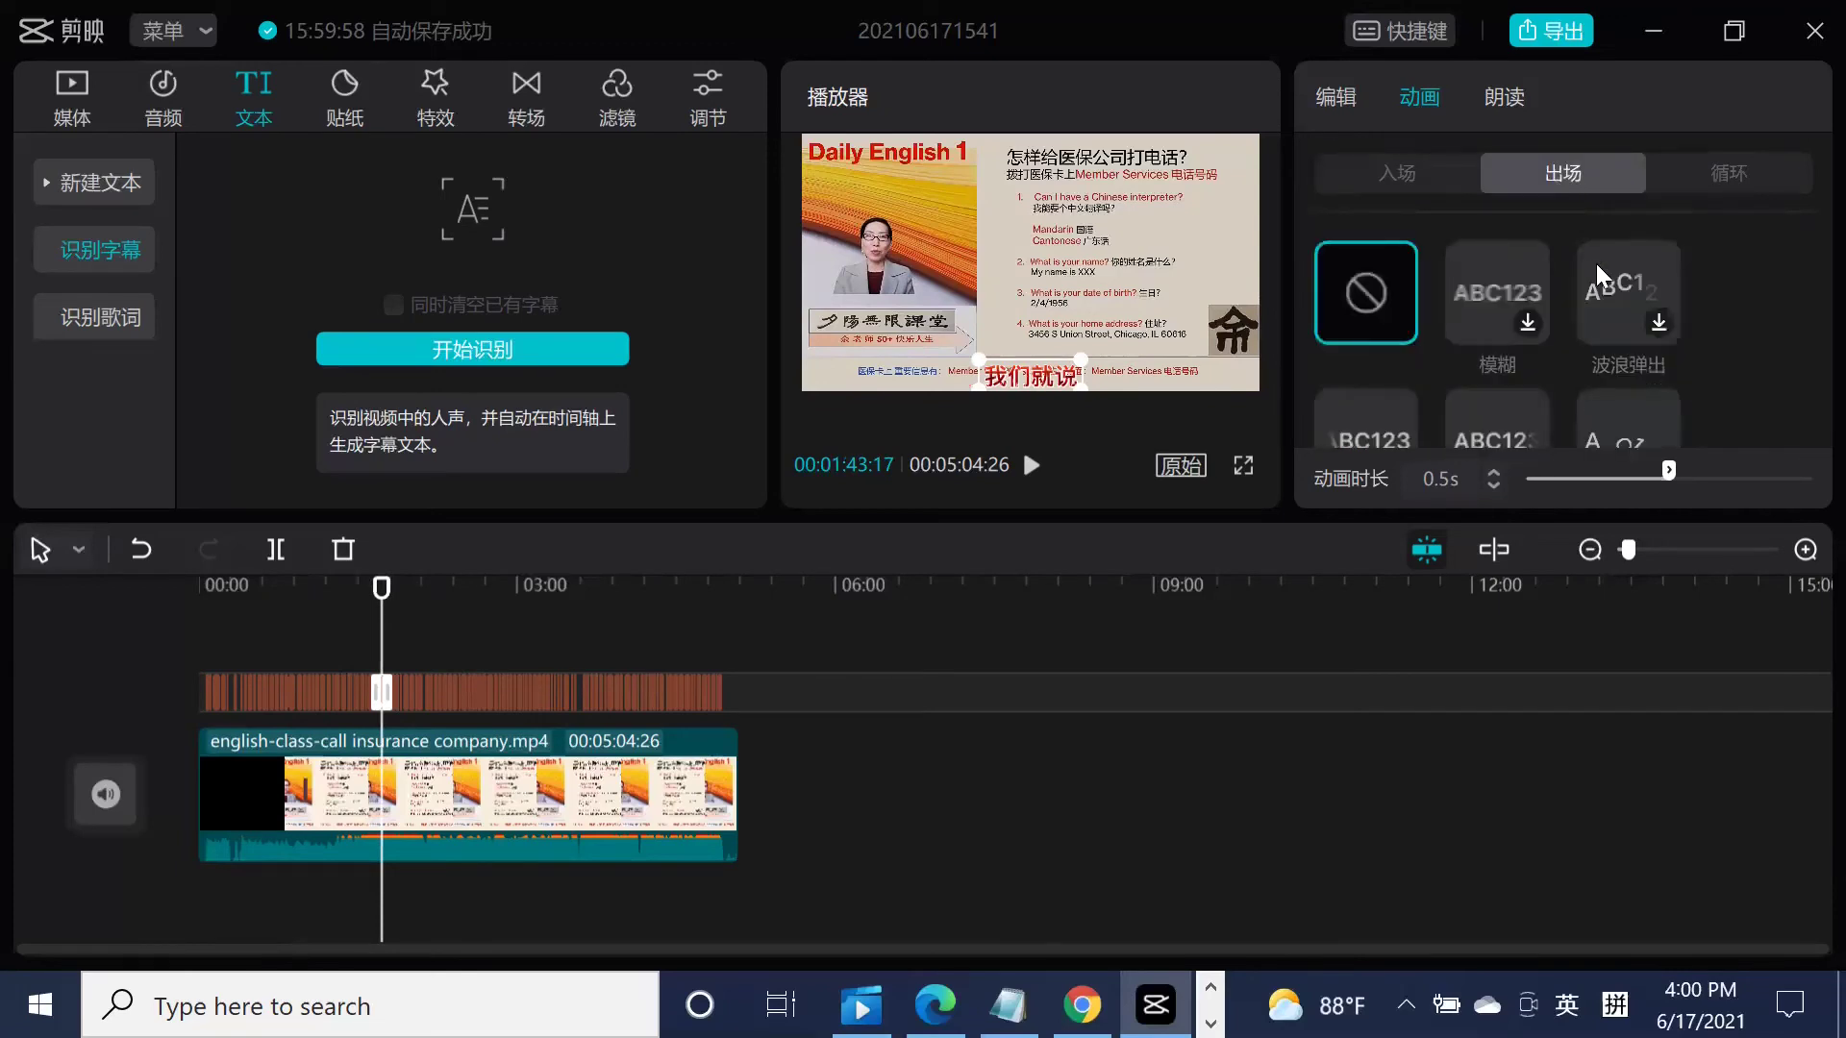
{"action": "left_click", "coordinate": [1621, 304]}
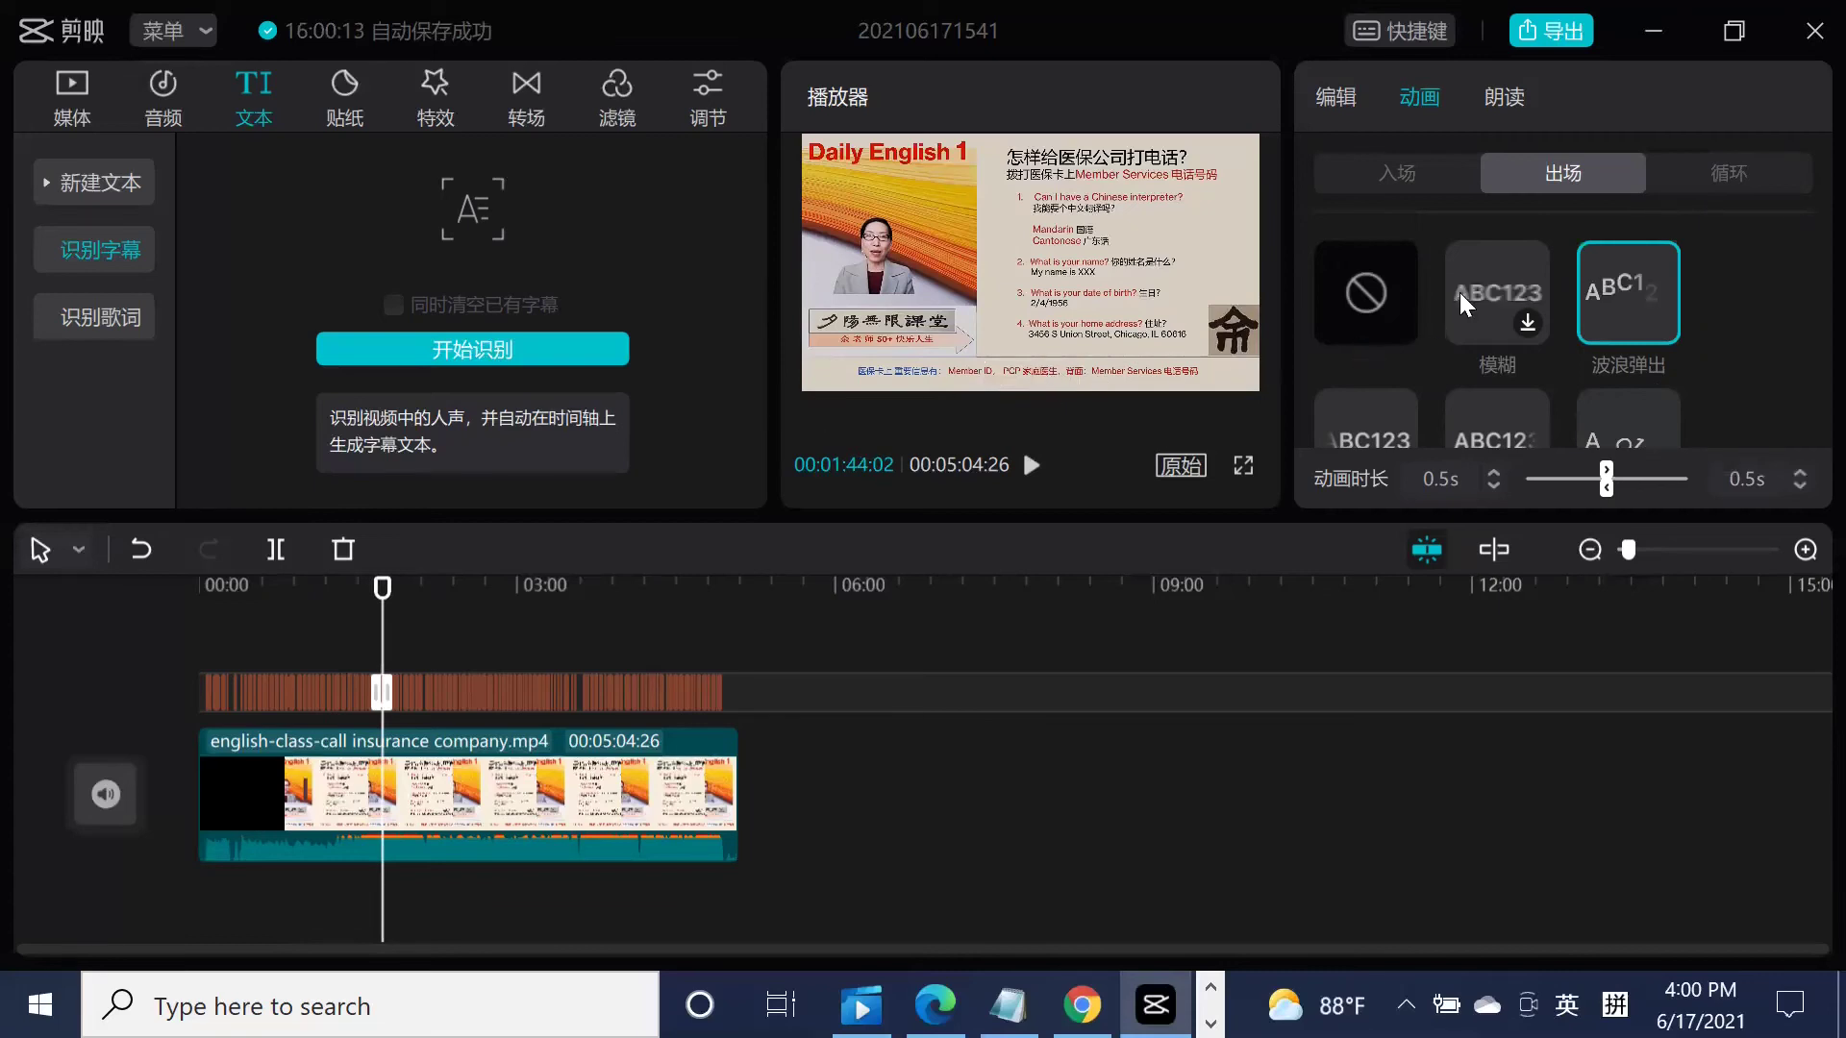
Generate a text-to-speech reading of the subtitle 我们就说 using the 萌娃 voice.
{"action": "left_click", "coordinate": [1502, 99]}
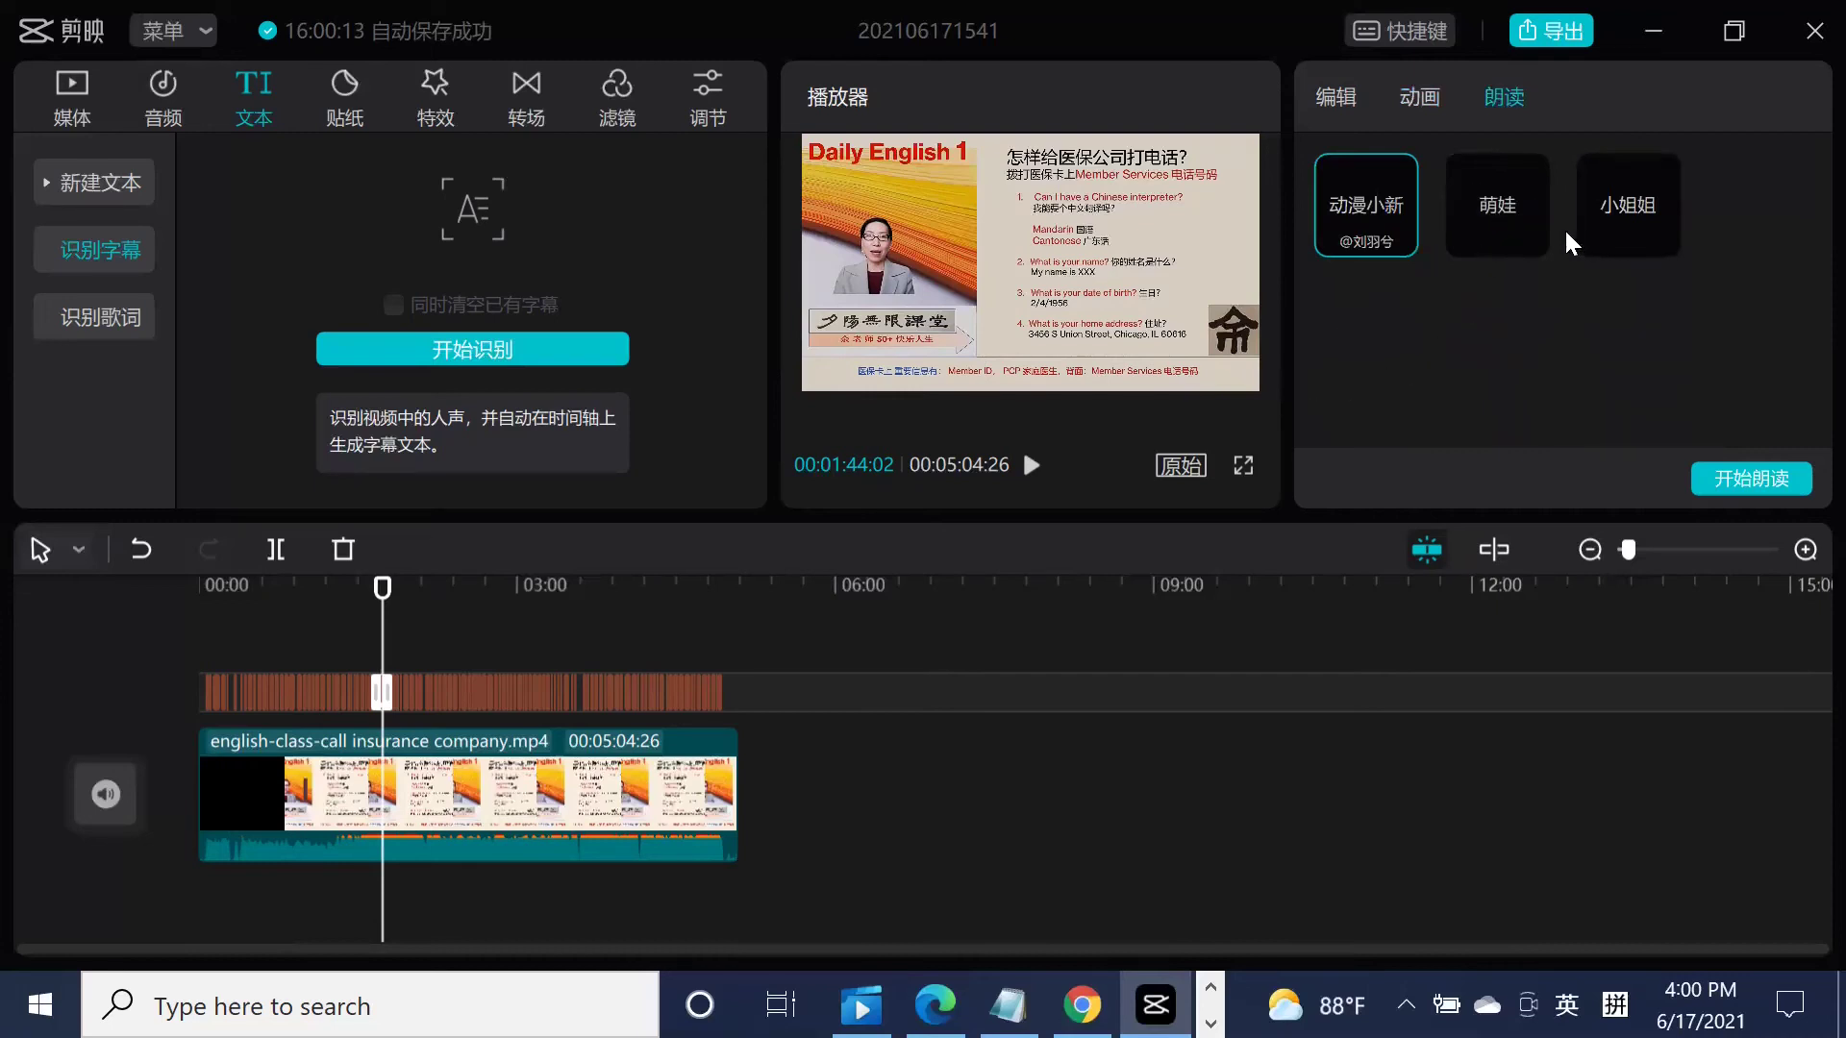
{"action": "left_click", "coordinate": [1493, 211]}
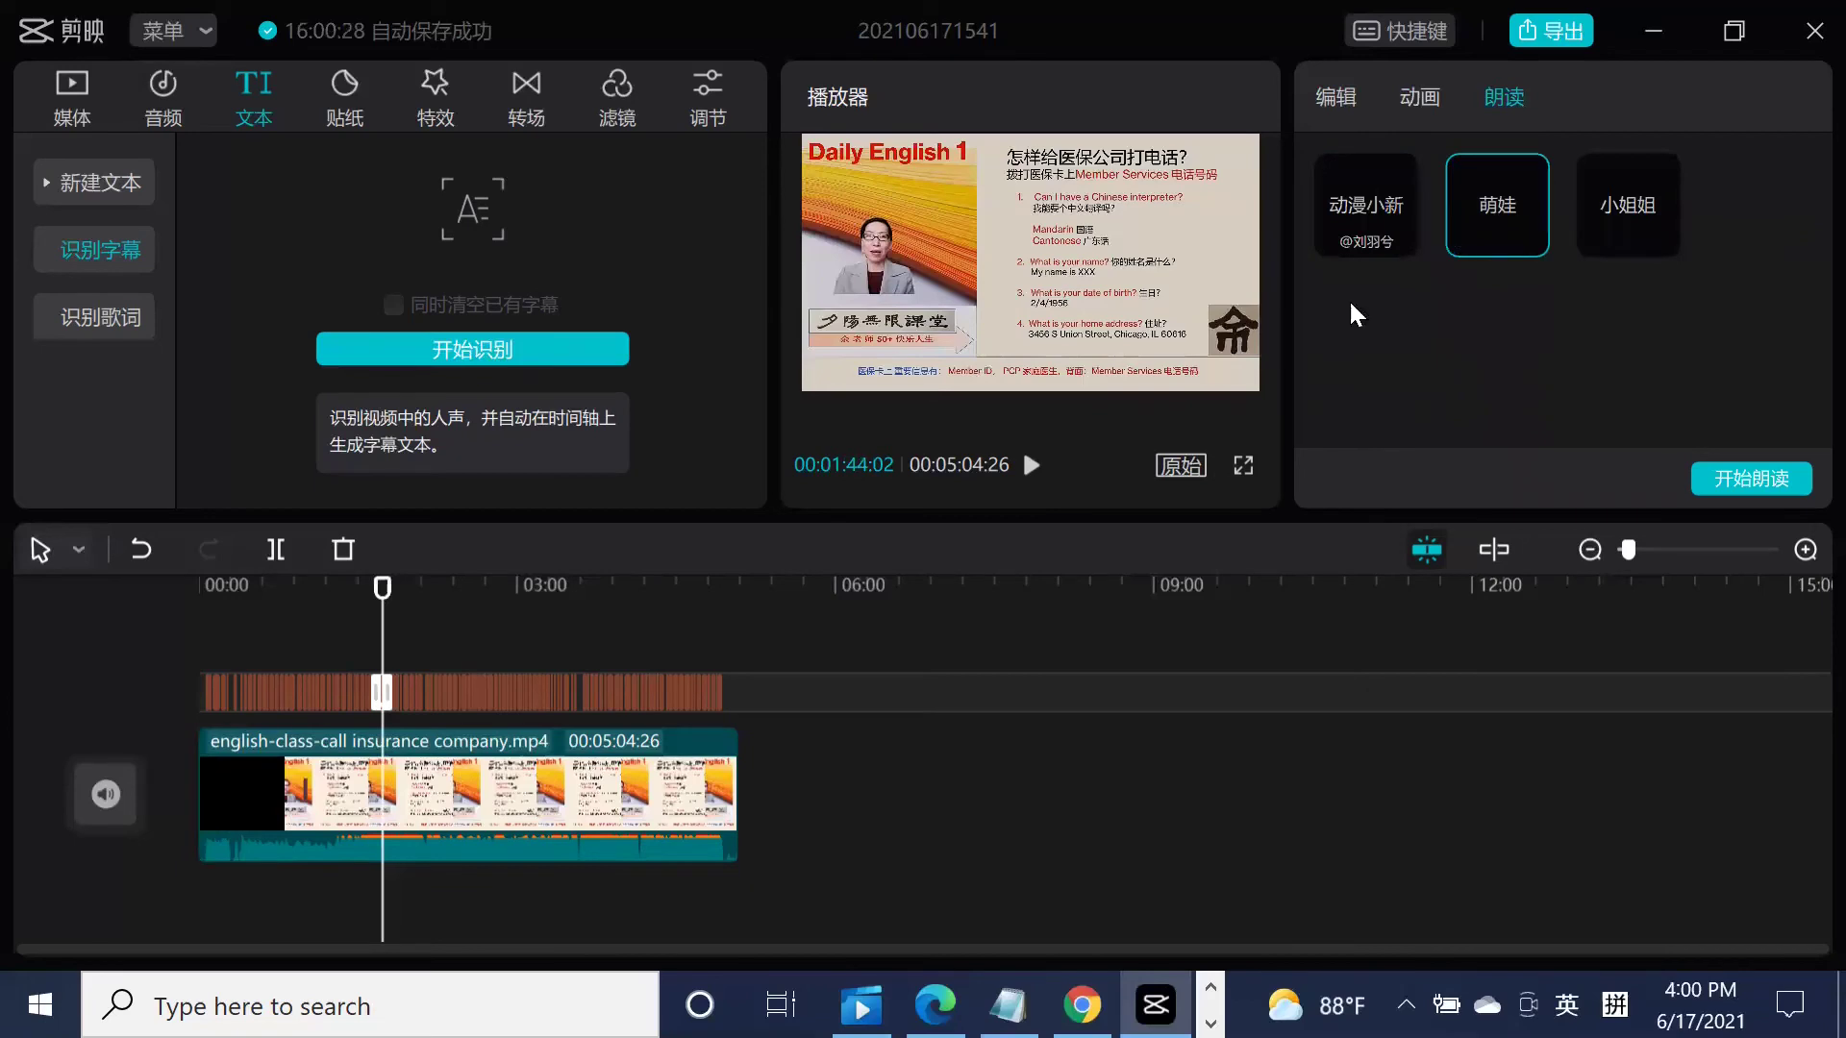
{"action": "left_click", "coordinate": [1032, 466]}
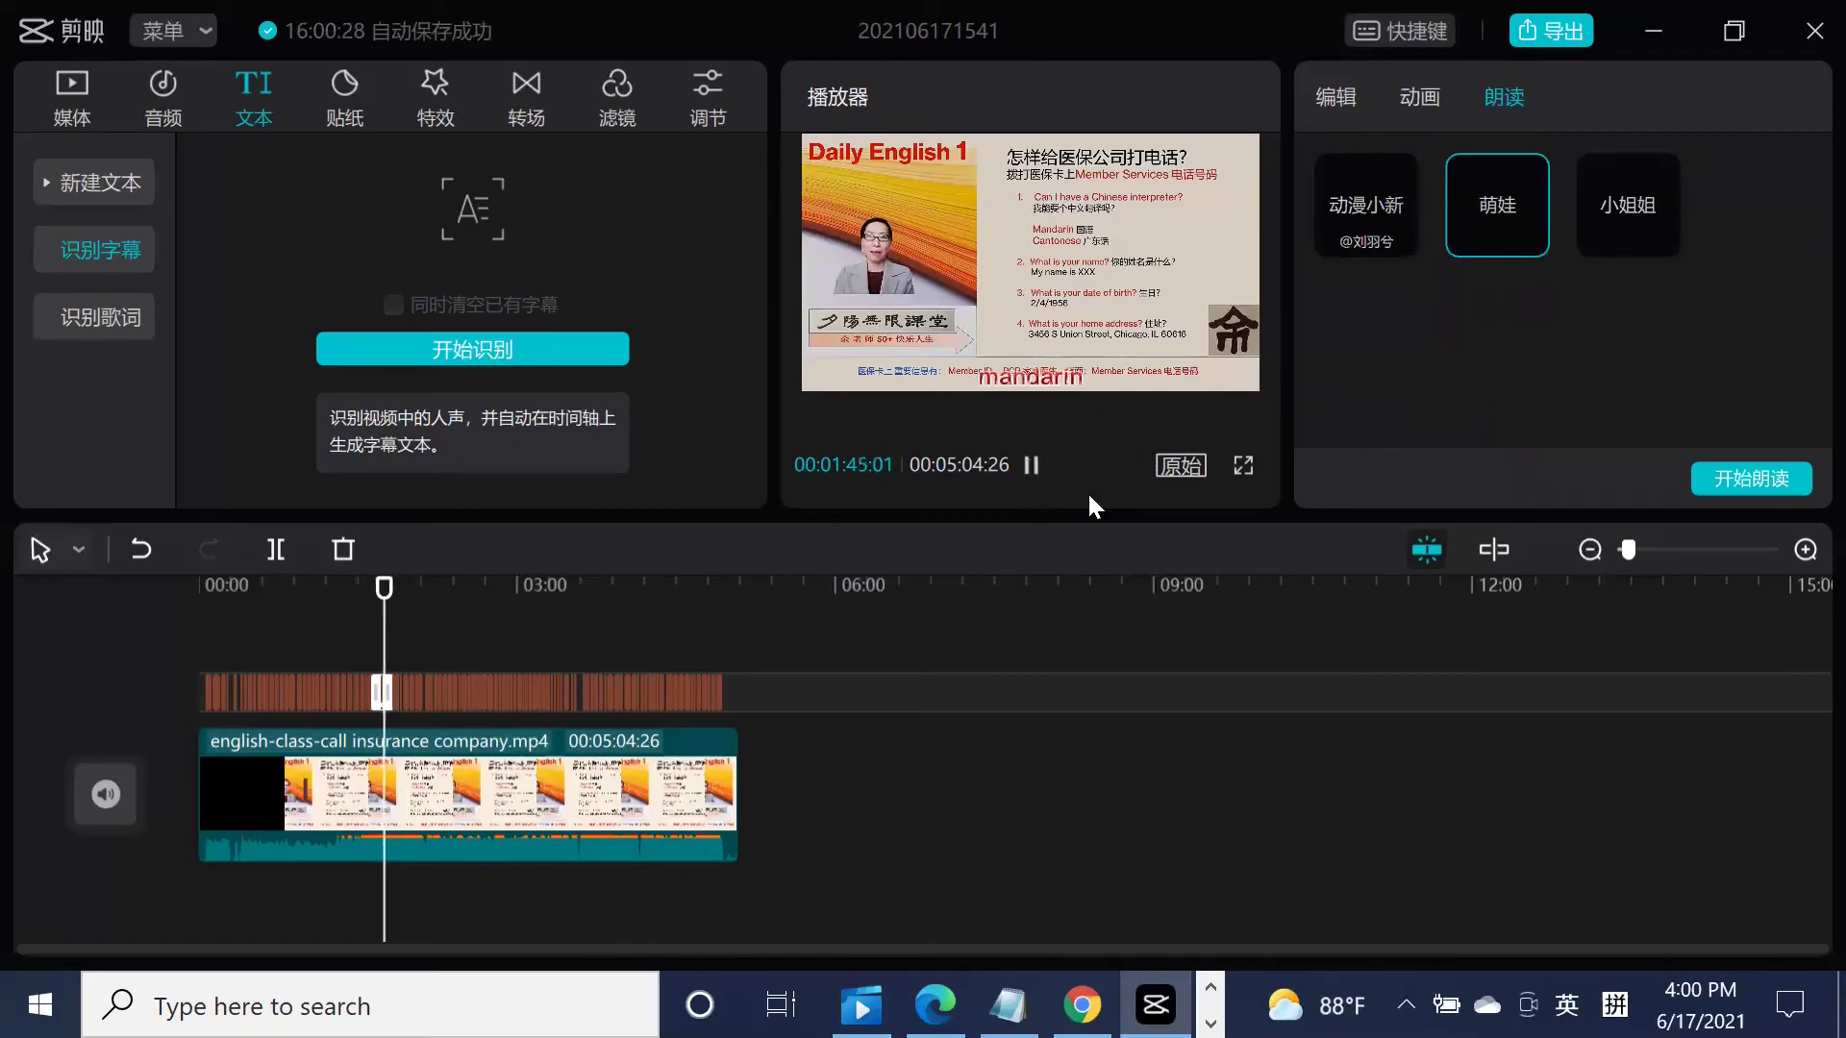
{"action": "left_click", "coordinate": [1749, 480]}
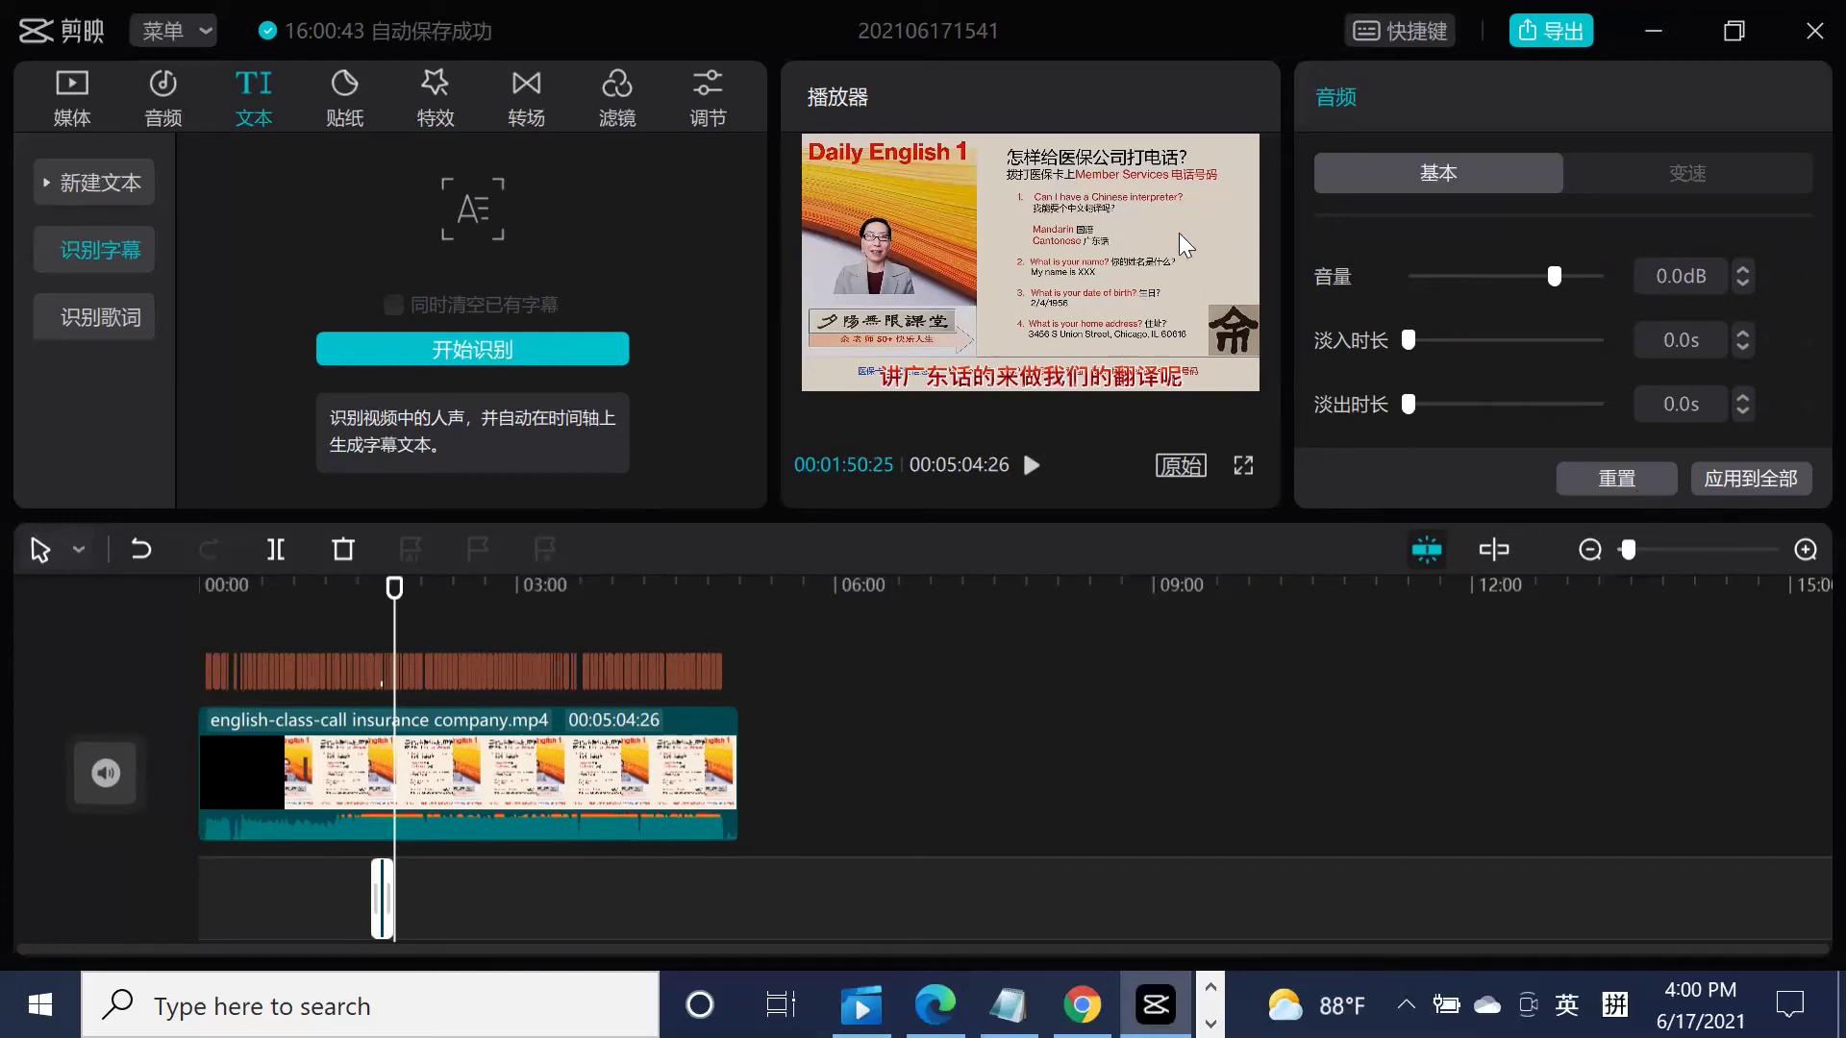
Choose the 小姐姐 reading voice for the subtitle 讲广东话的来做我们的翻译呢 and play on to about 00:02:00.
{"action": "left_click", "coordinate": [1019, 377]}
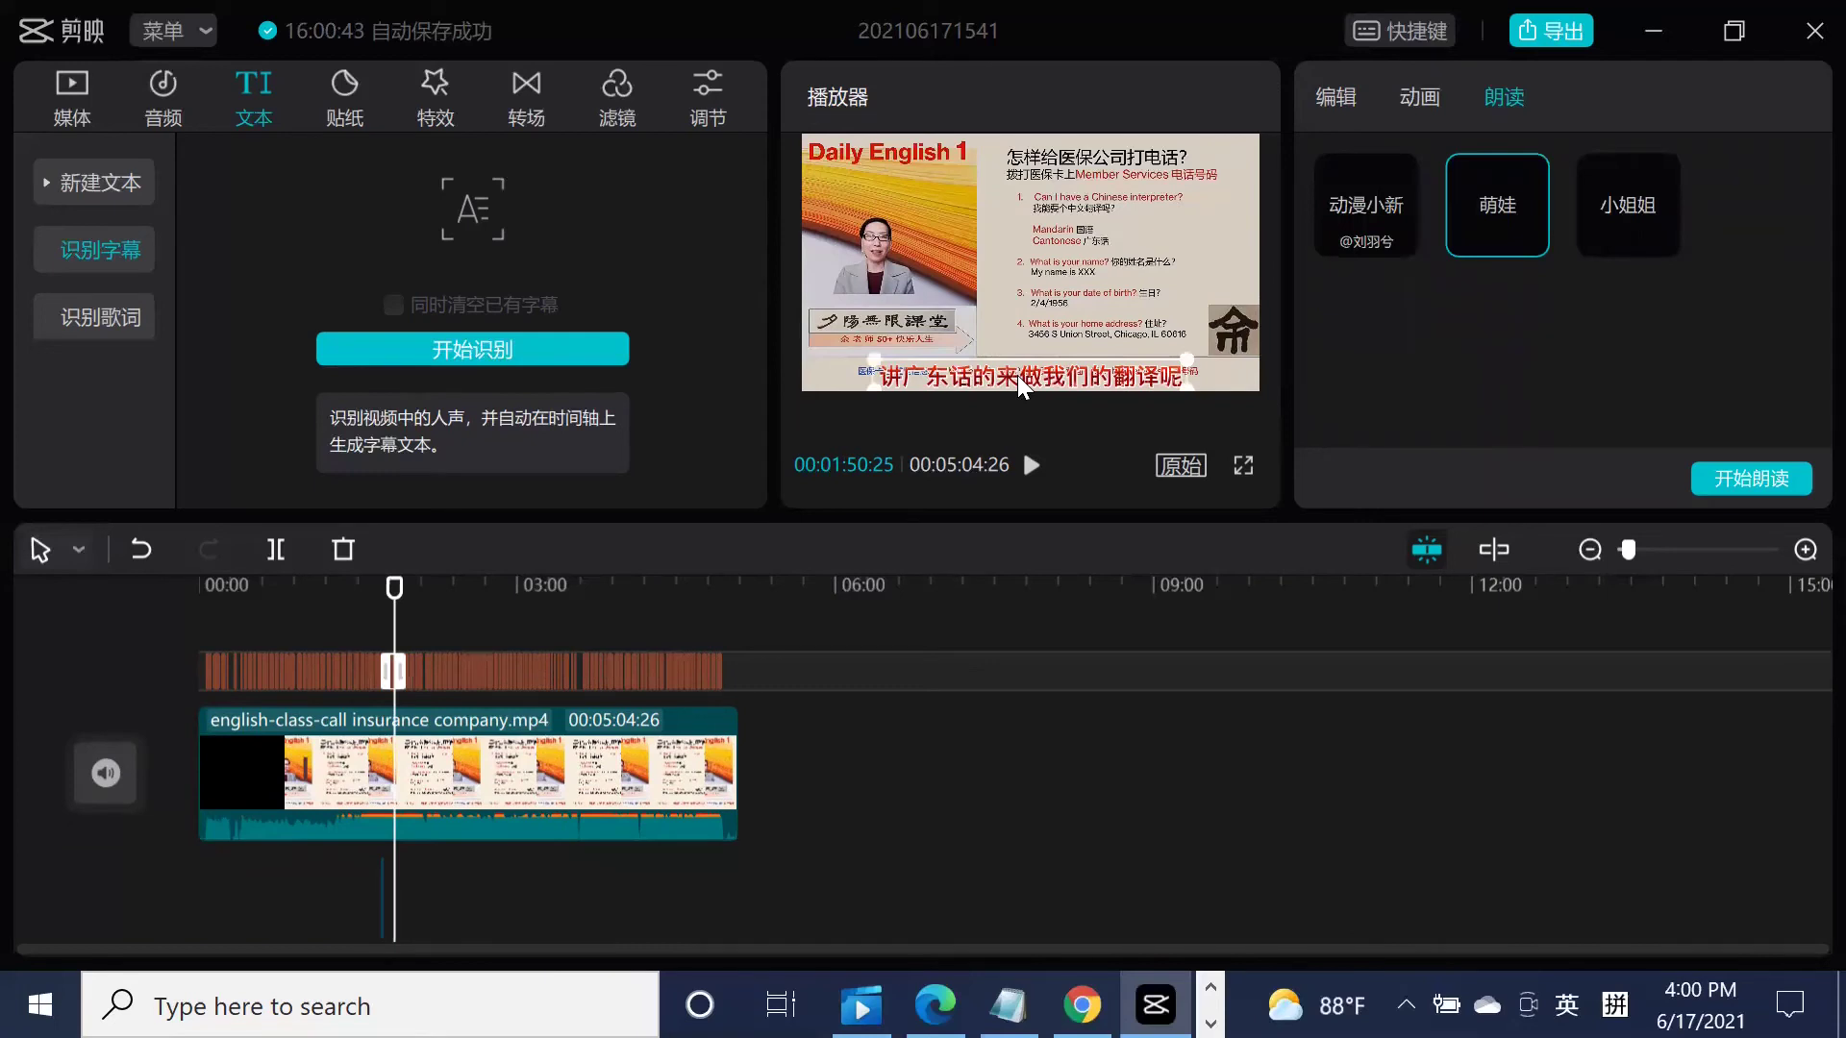
{"action": "left_click", "coordinate": [1031, 467]}
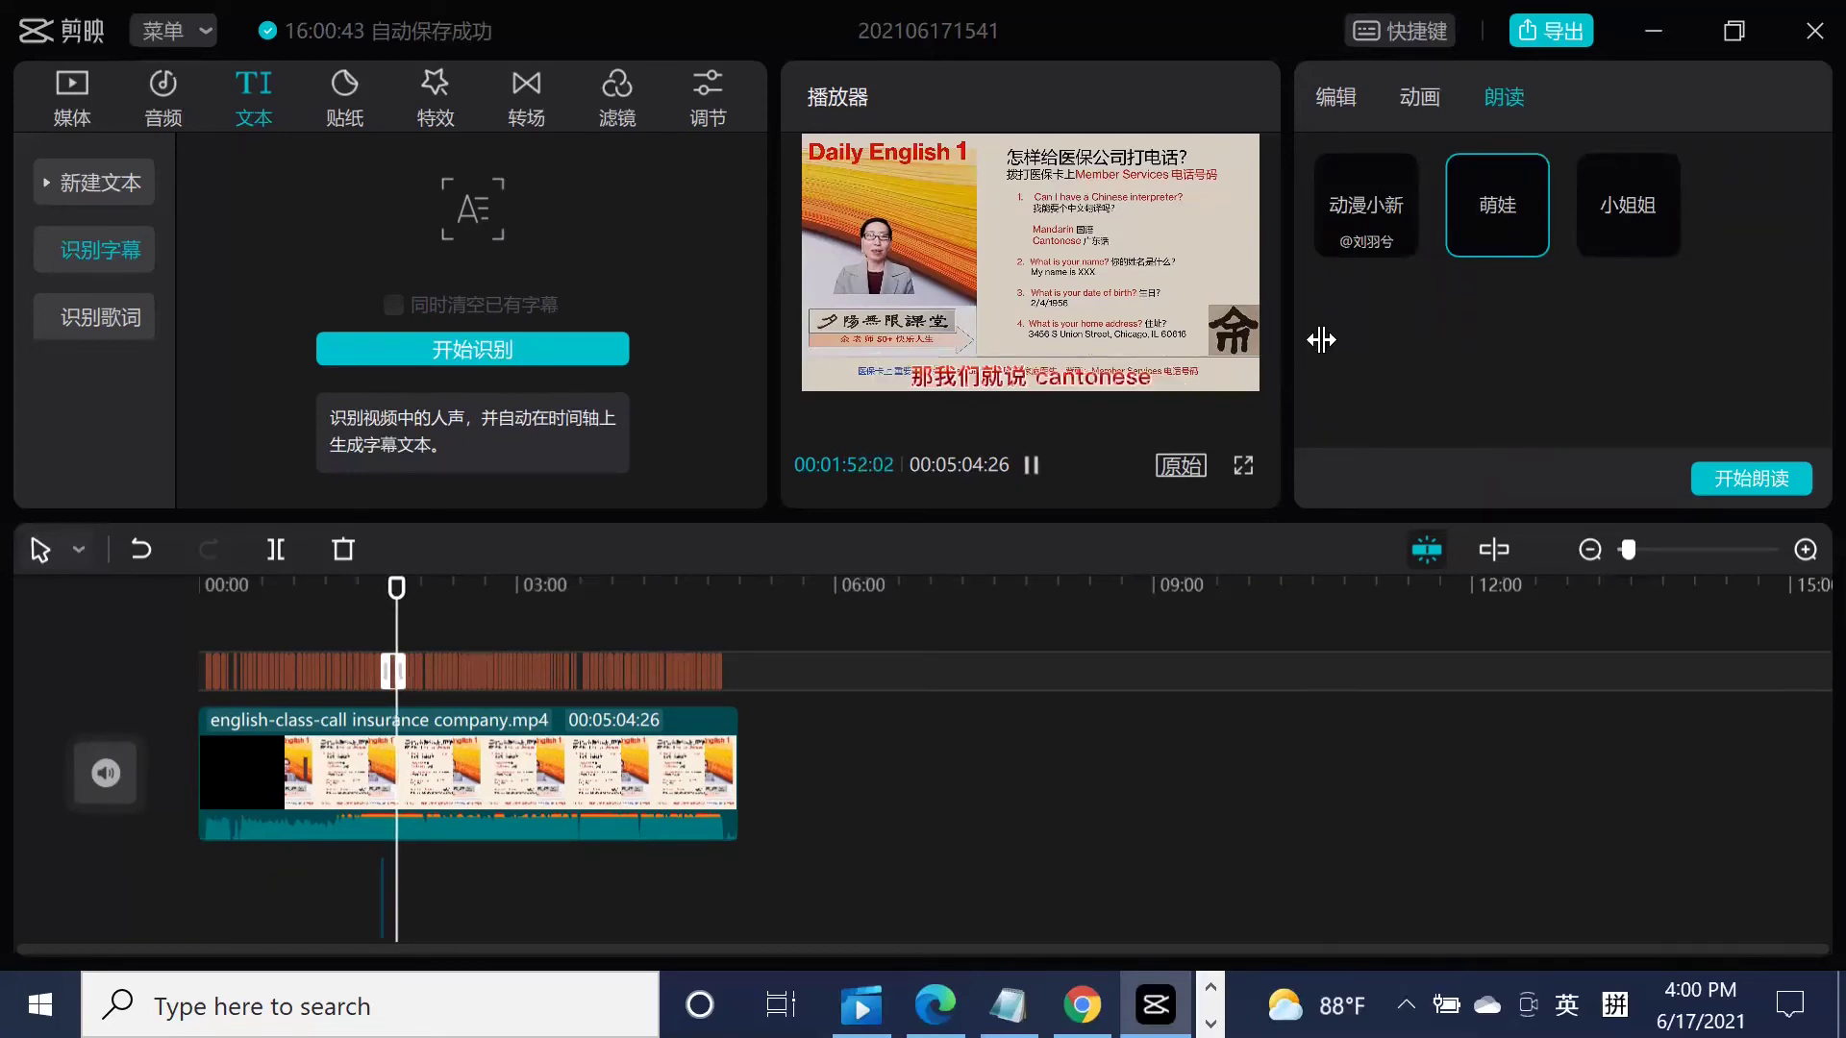
{"action": "left_click", "coordinate": [1608, 210]}
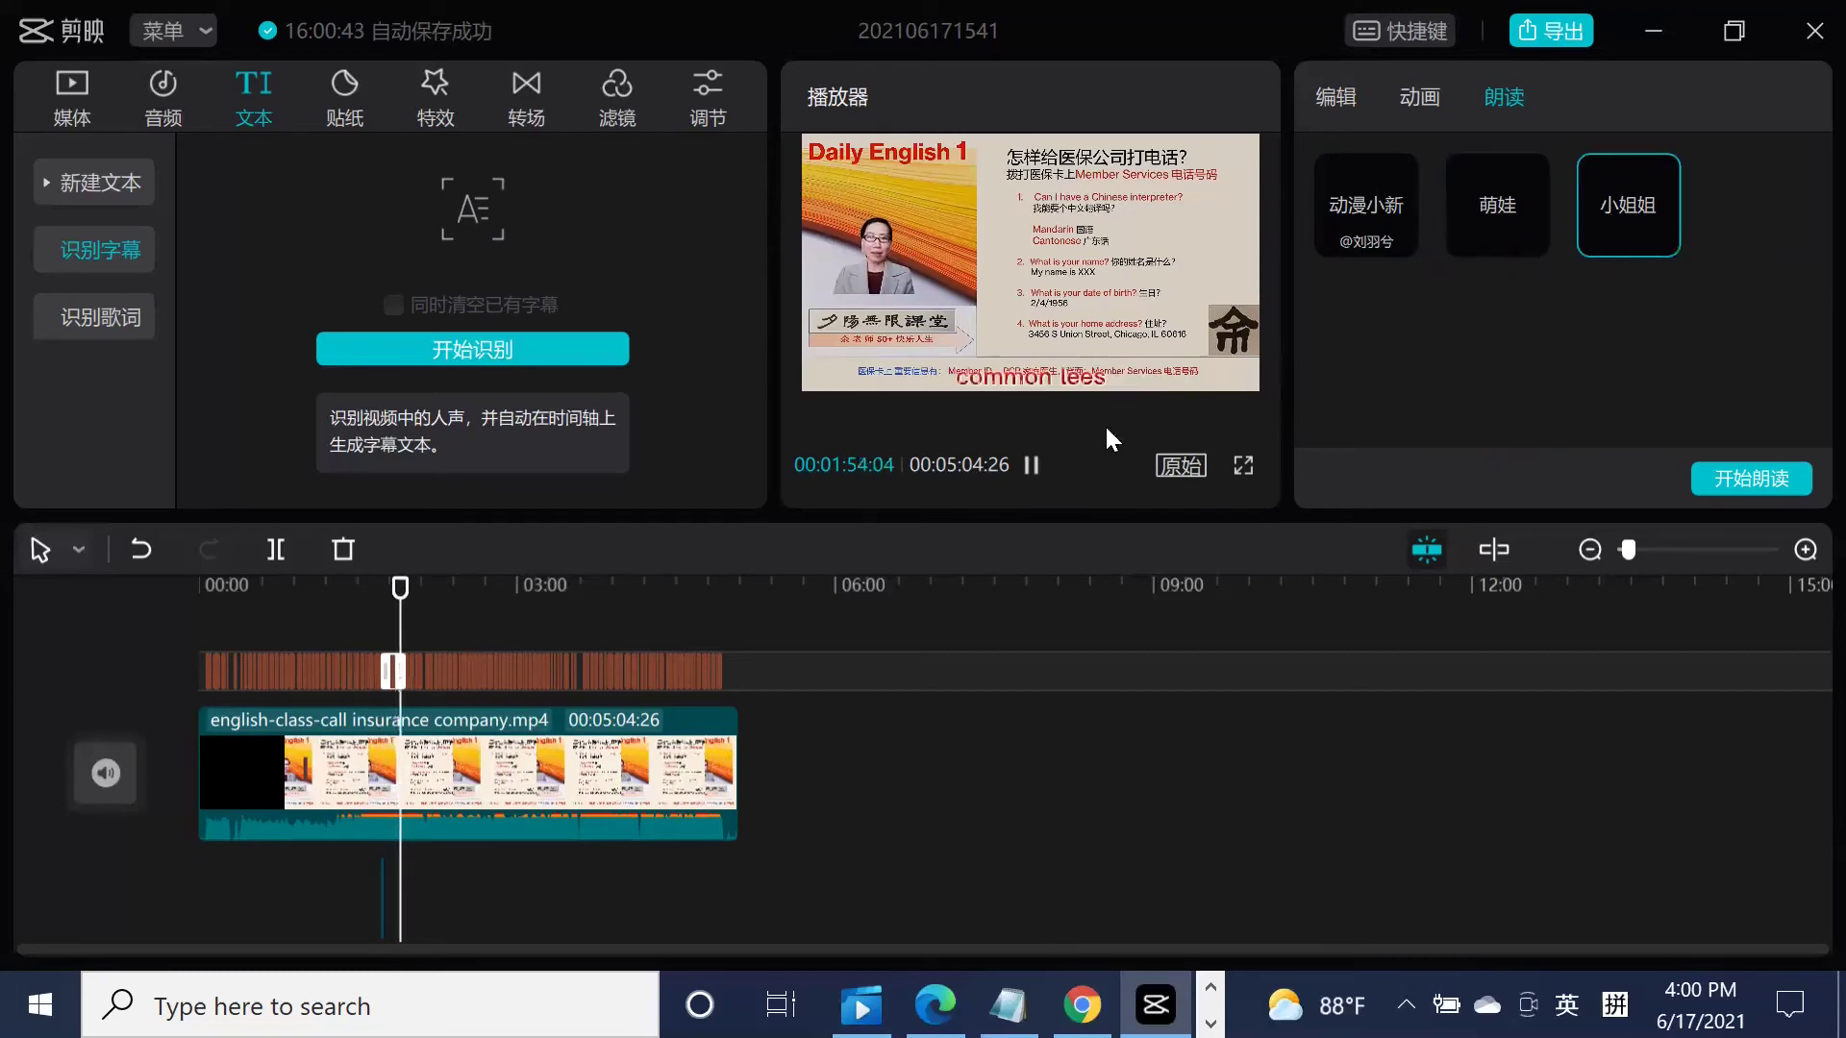
{"action": "left_click", "coordinate": [1032, 468]}
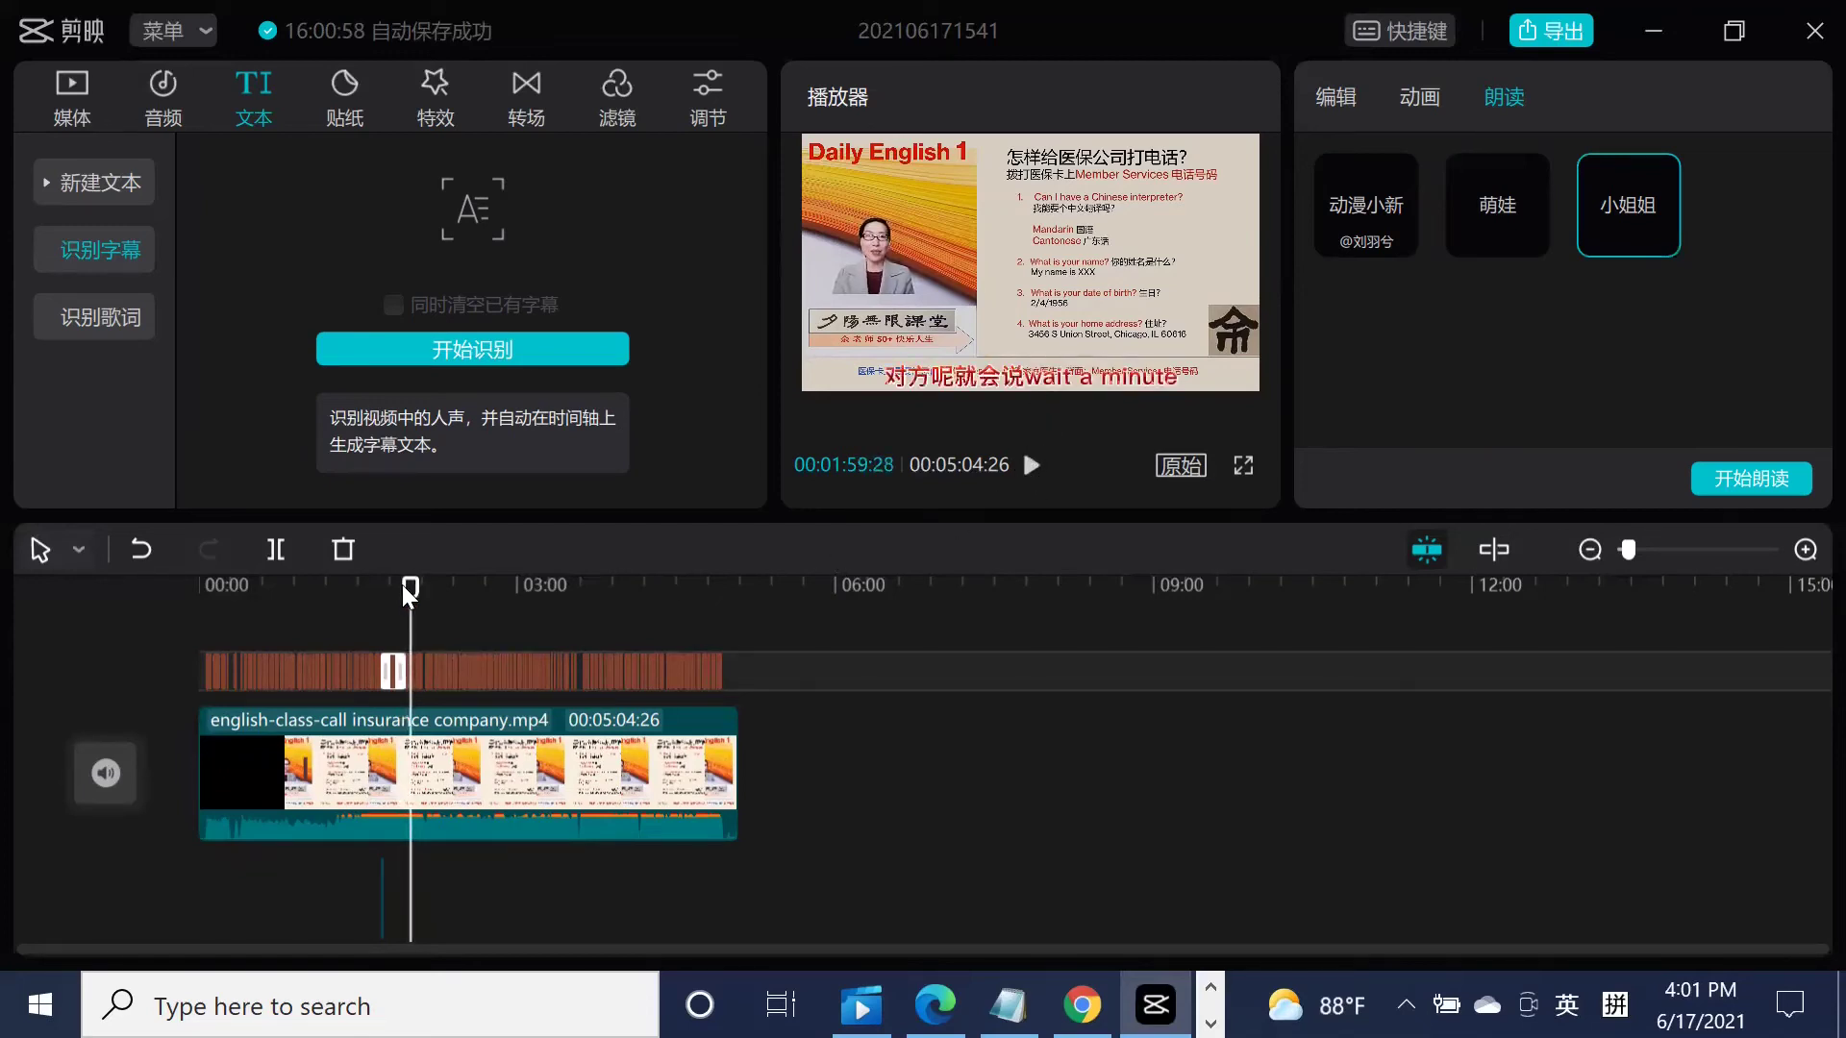
Move back to about 00:01:43, play on to about 00:01:47, and correct the subtitle "men theory" to "mandarin".
{"action": "left_click_drag", "start_coordinate": [407, 584], "coordinate": [398, 588]}
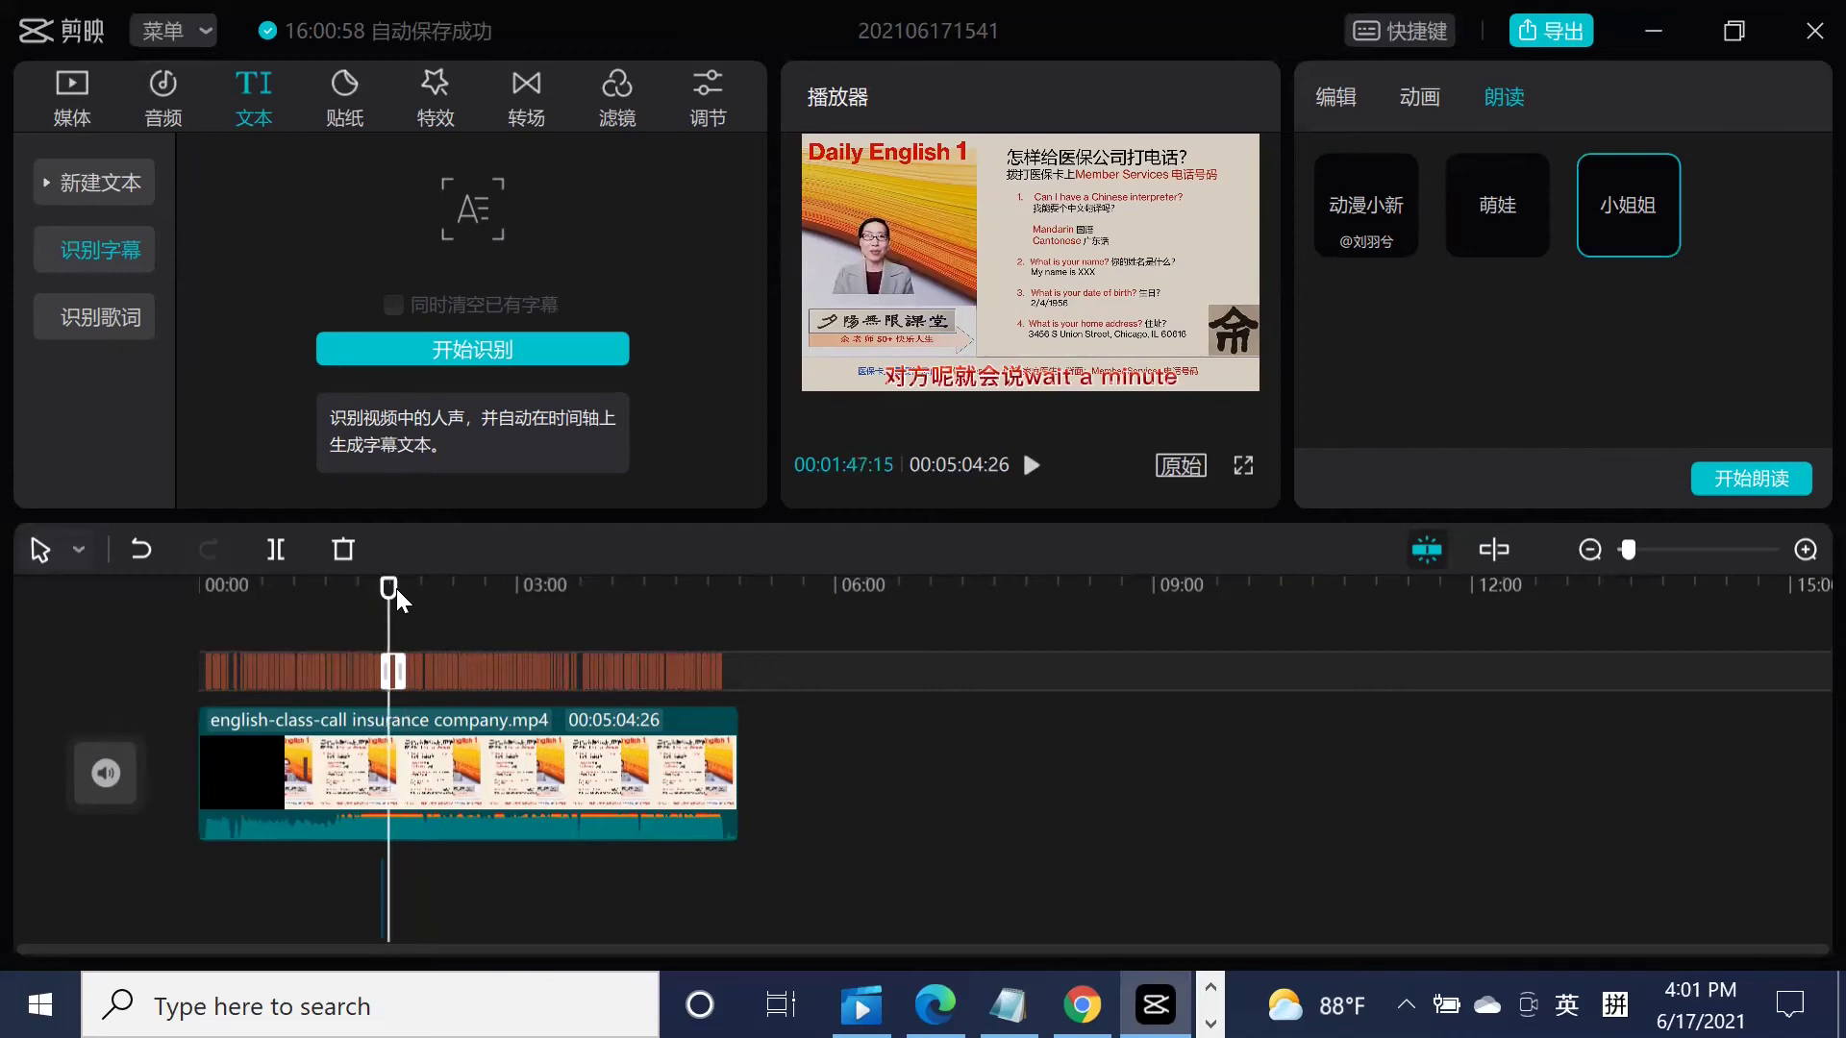
{"action": "left_click", "coordinate": [998, 376]}
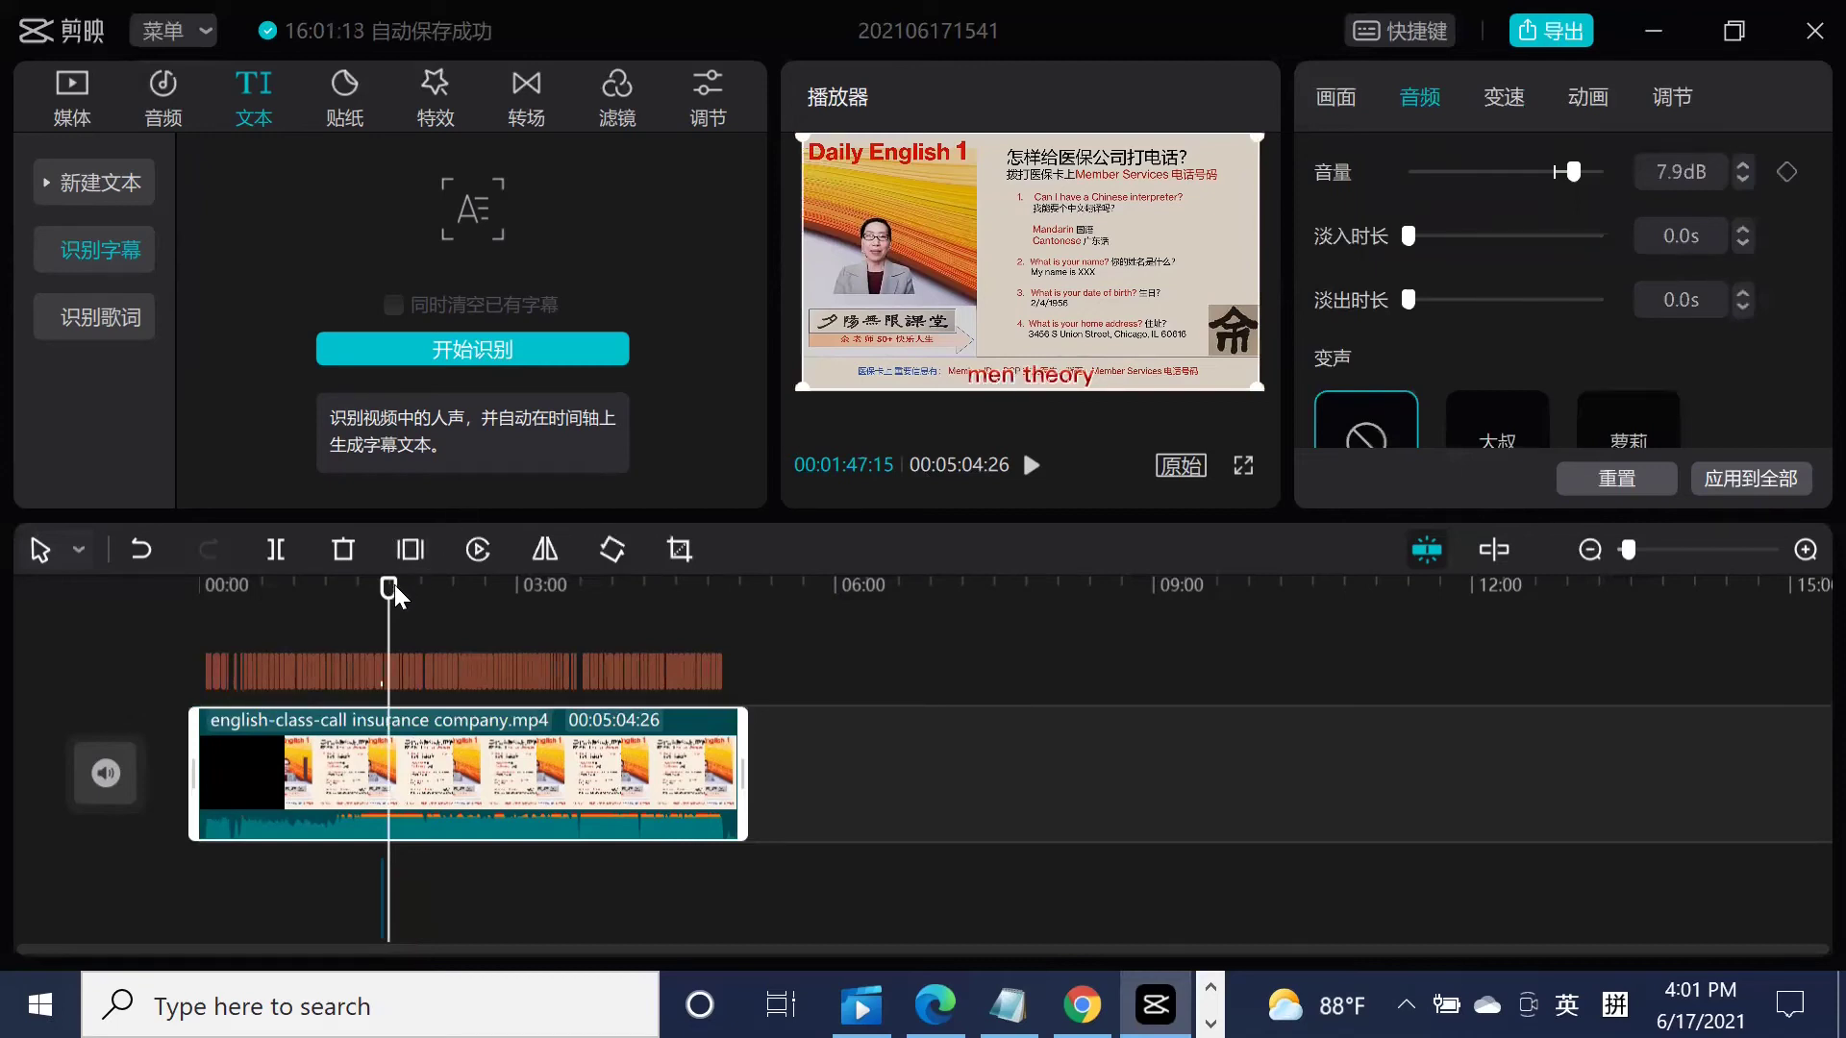
{"action": "left_click_drag", "start_coordinate": [393, 588], "coordinate": [388, 589]}
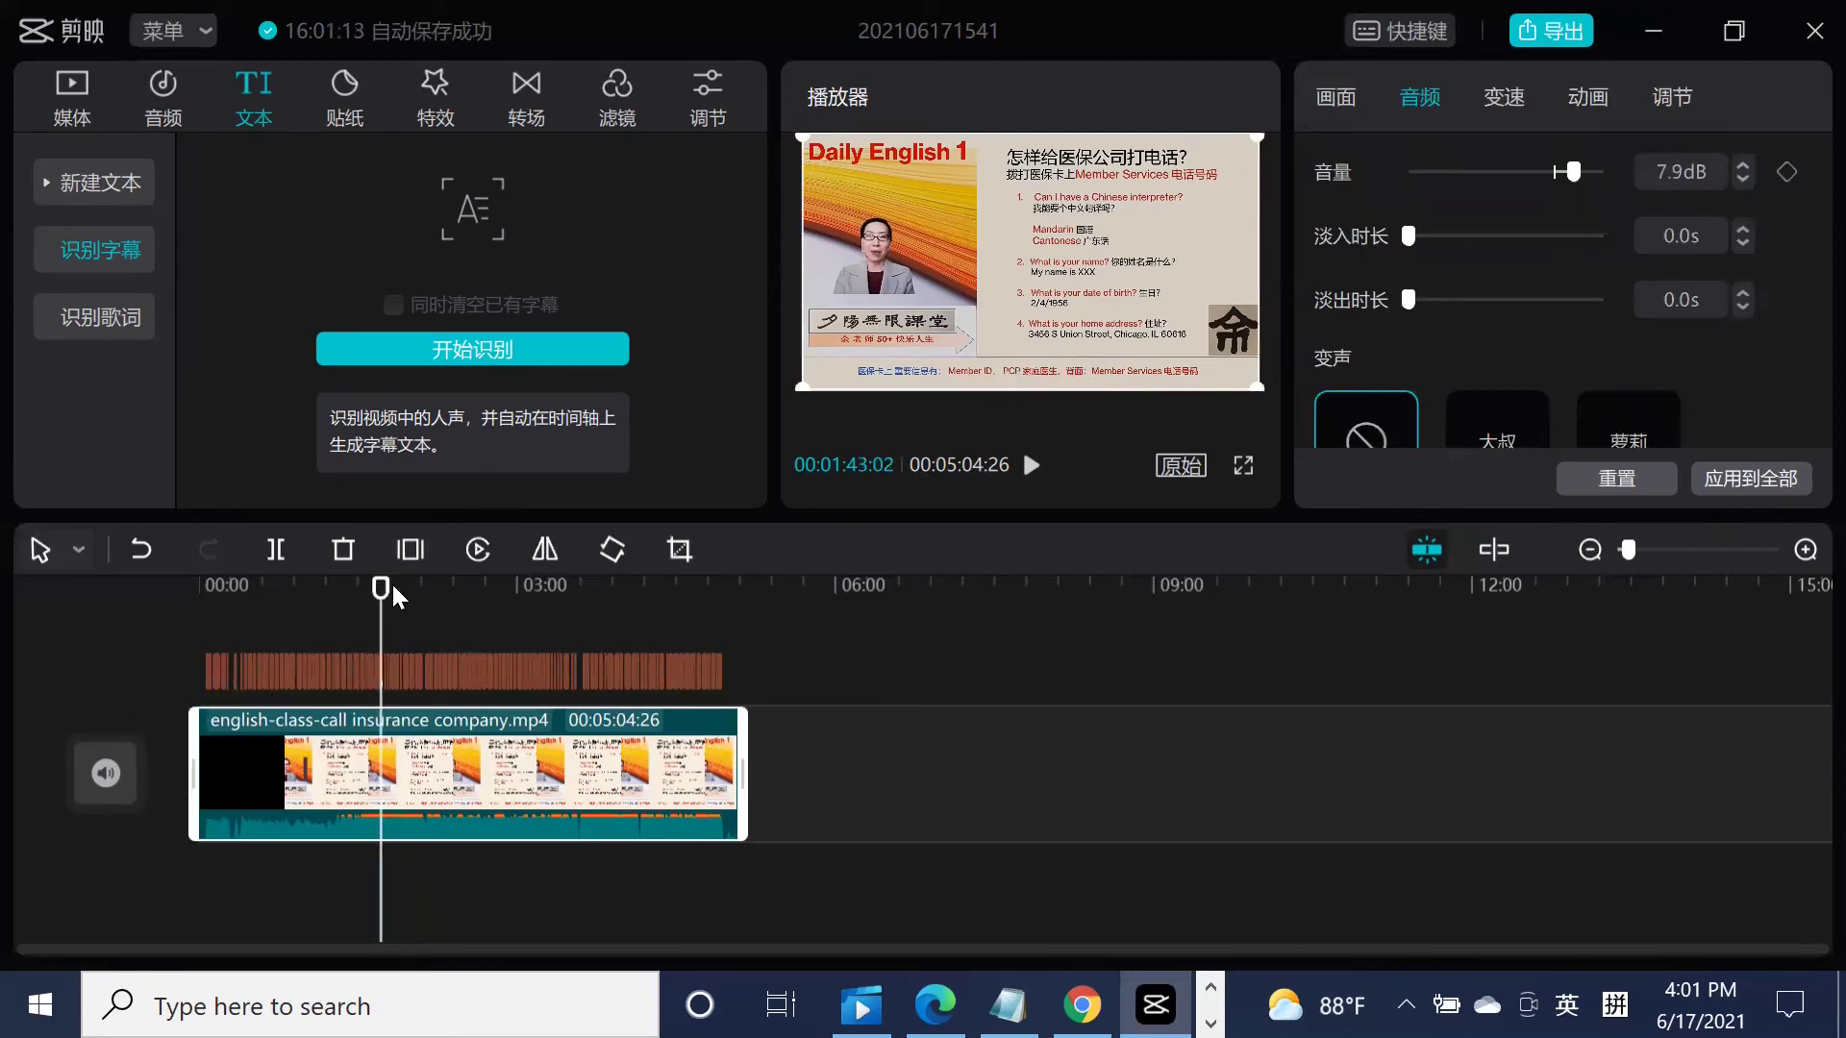
{"action": "left_click", "coordinate": [1029, 469]}
{"action": "left_click", "coordinate": [1033, 471]}
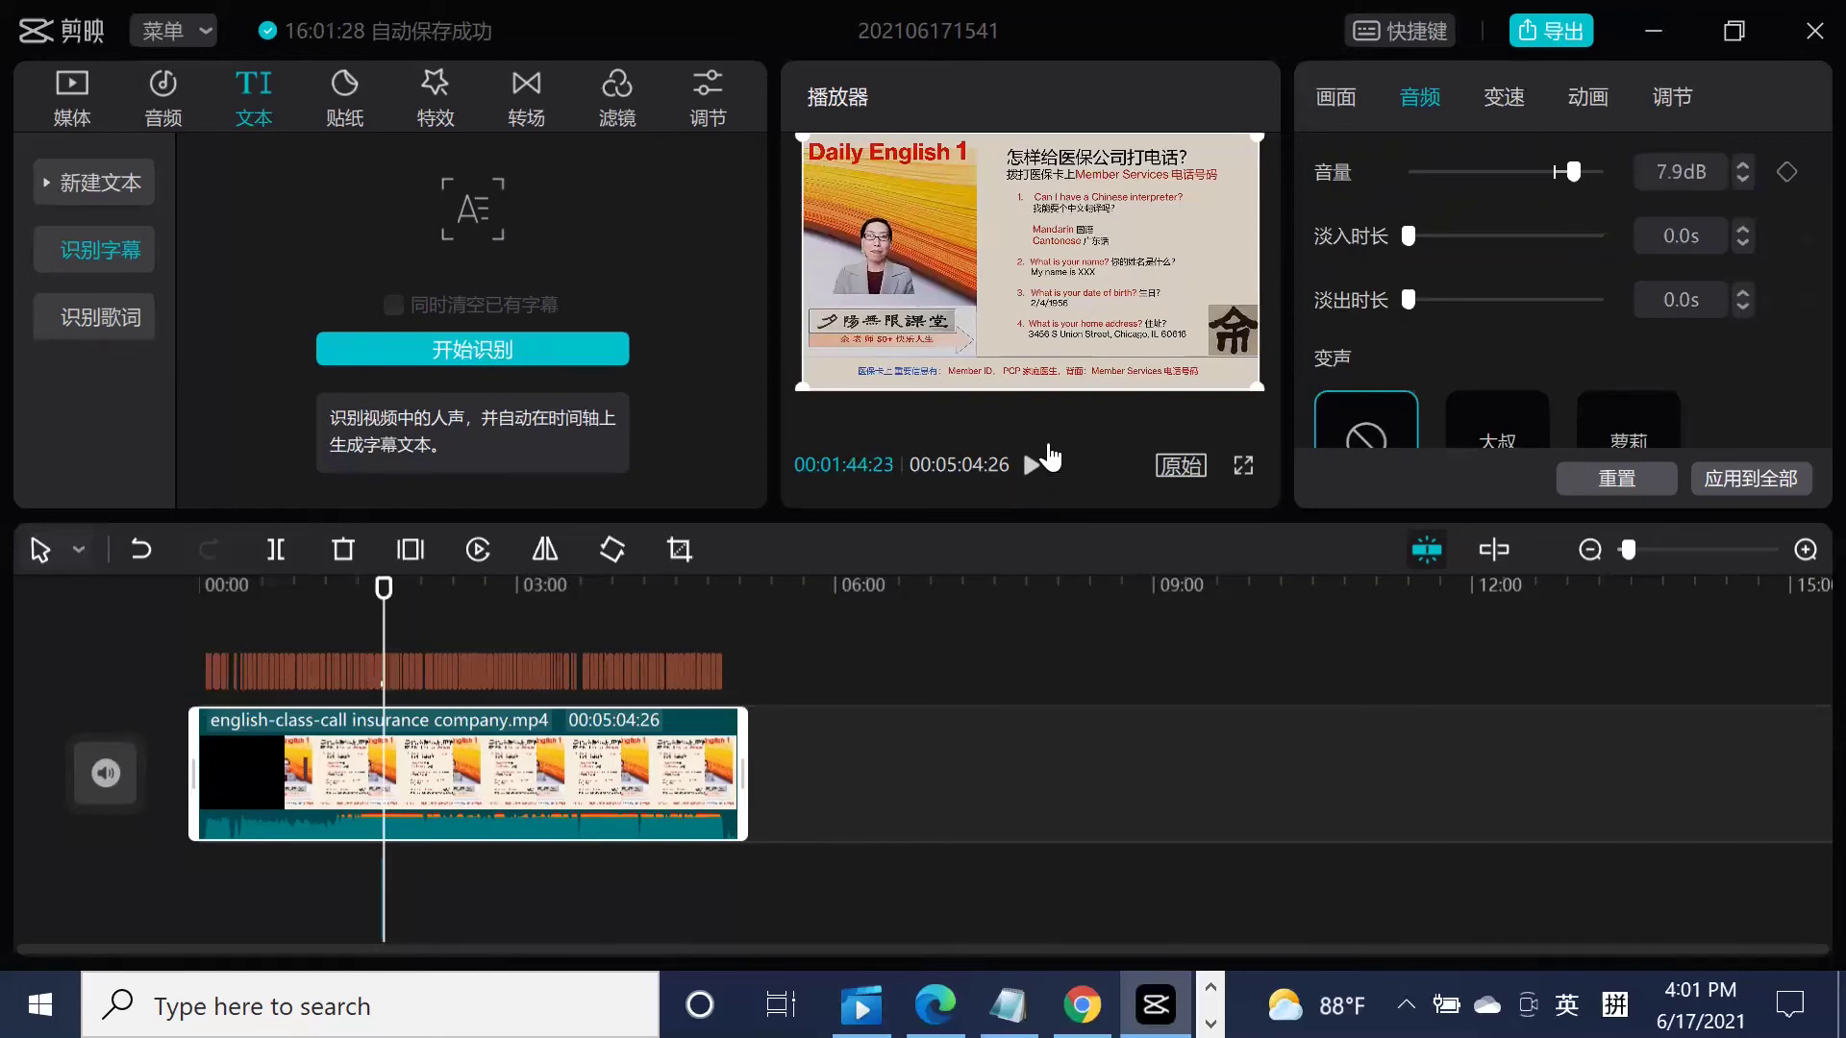
{"action": "left_click", "coordinate": [1032, 468]}
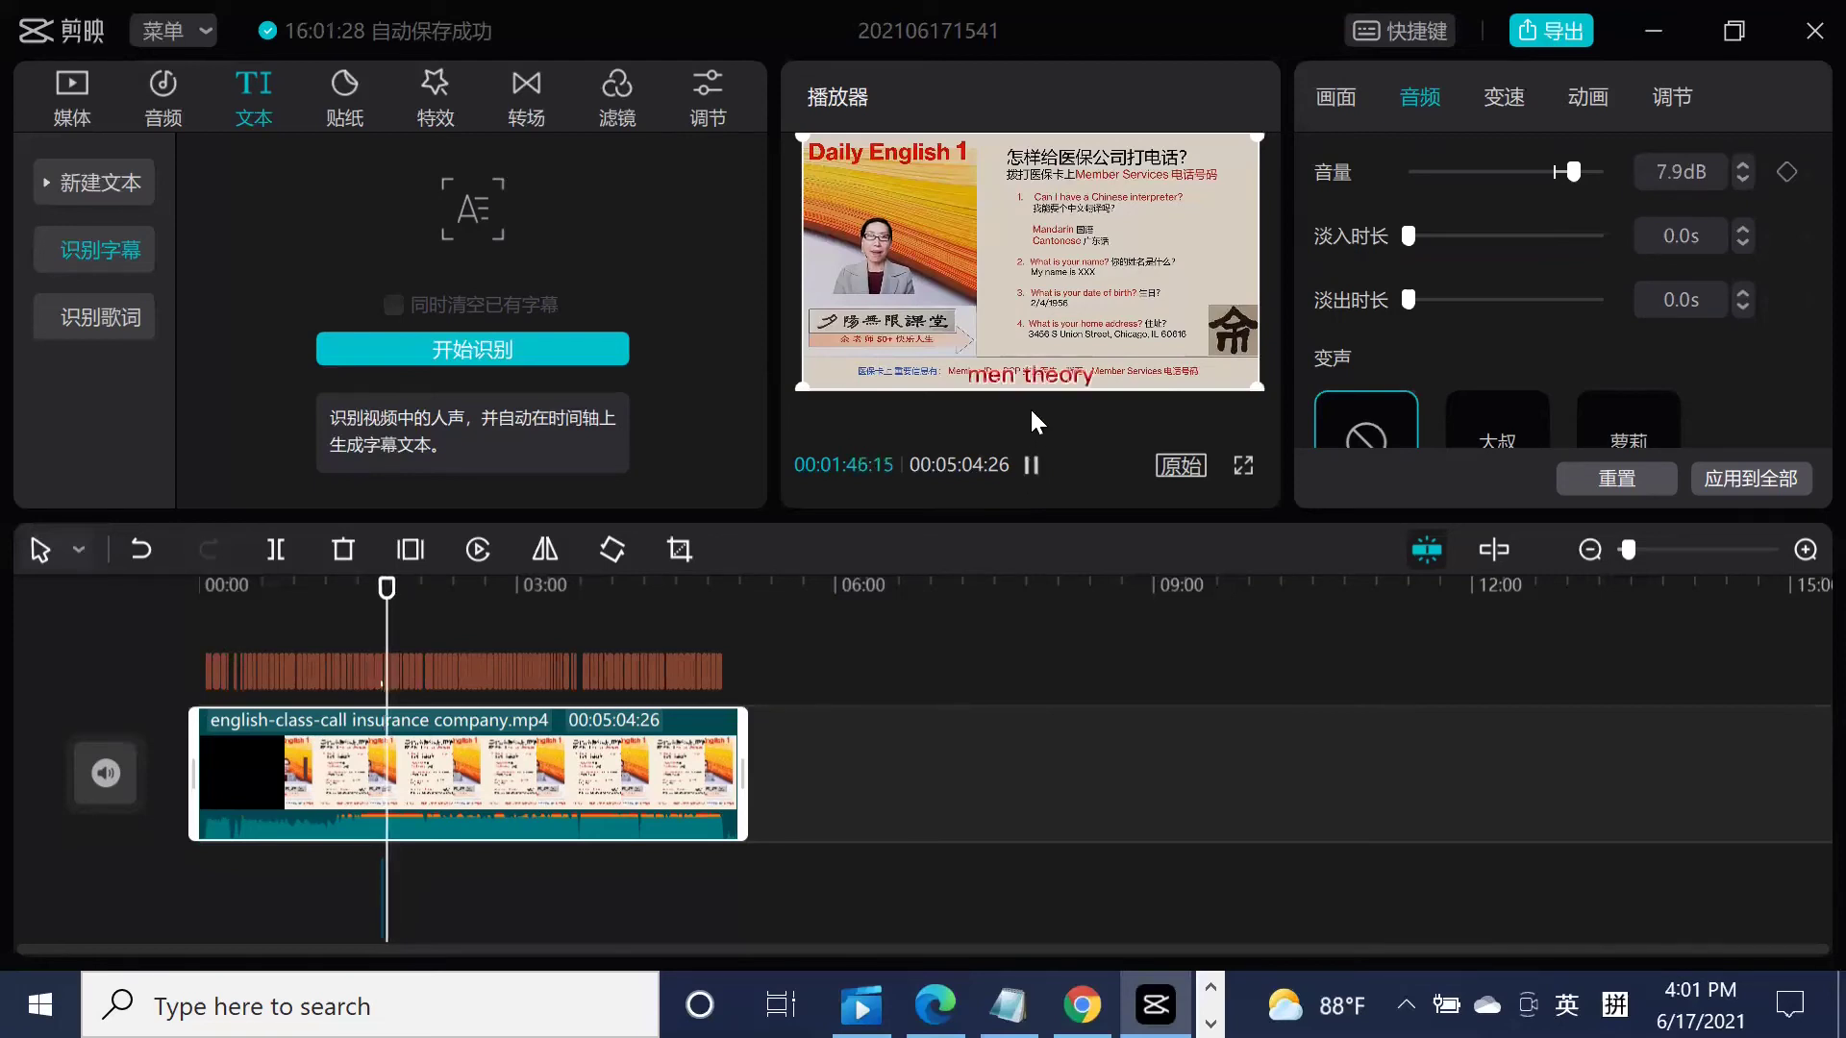
{"action": "left_click", "coordinate": [1029, 375]}
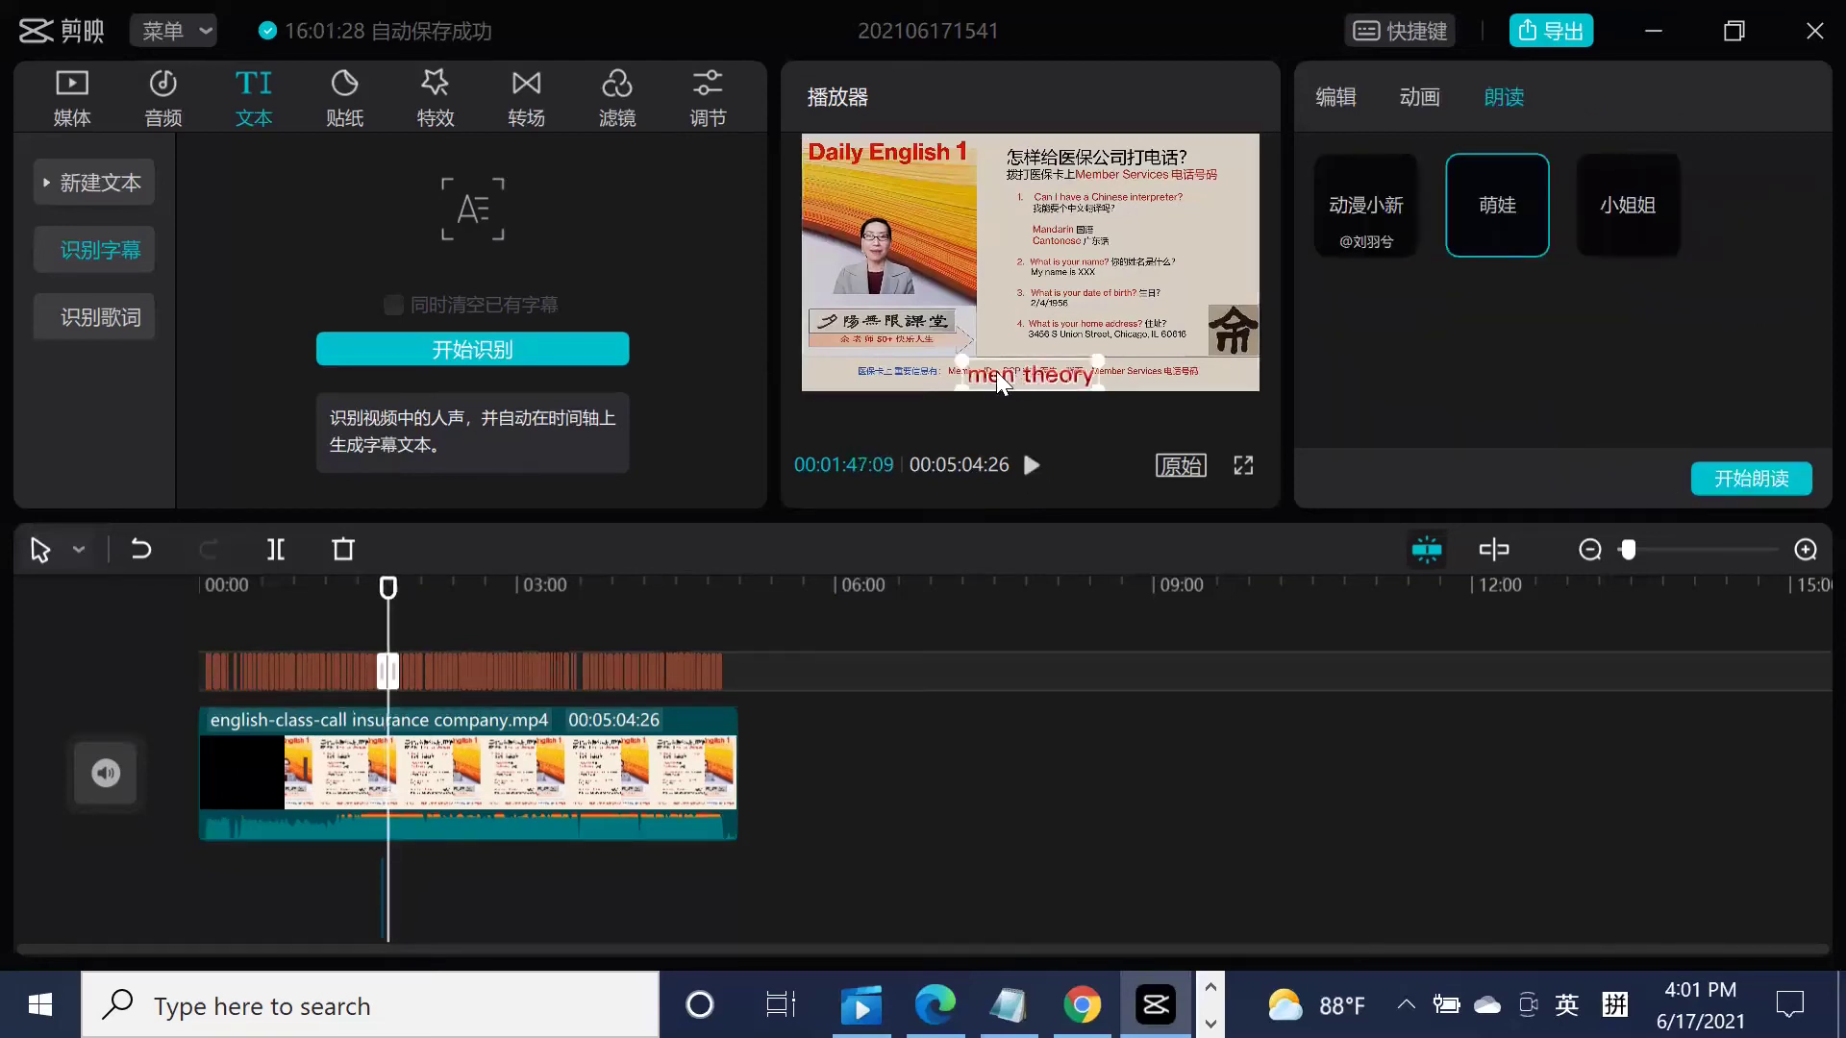
{"action": "double_click", "coordinate": [982, 371]}
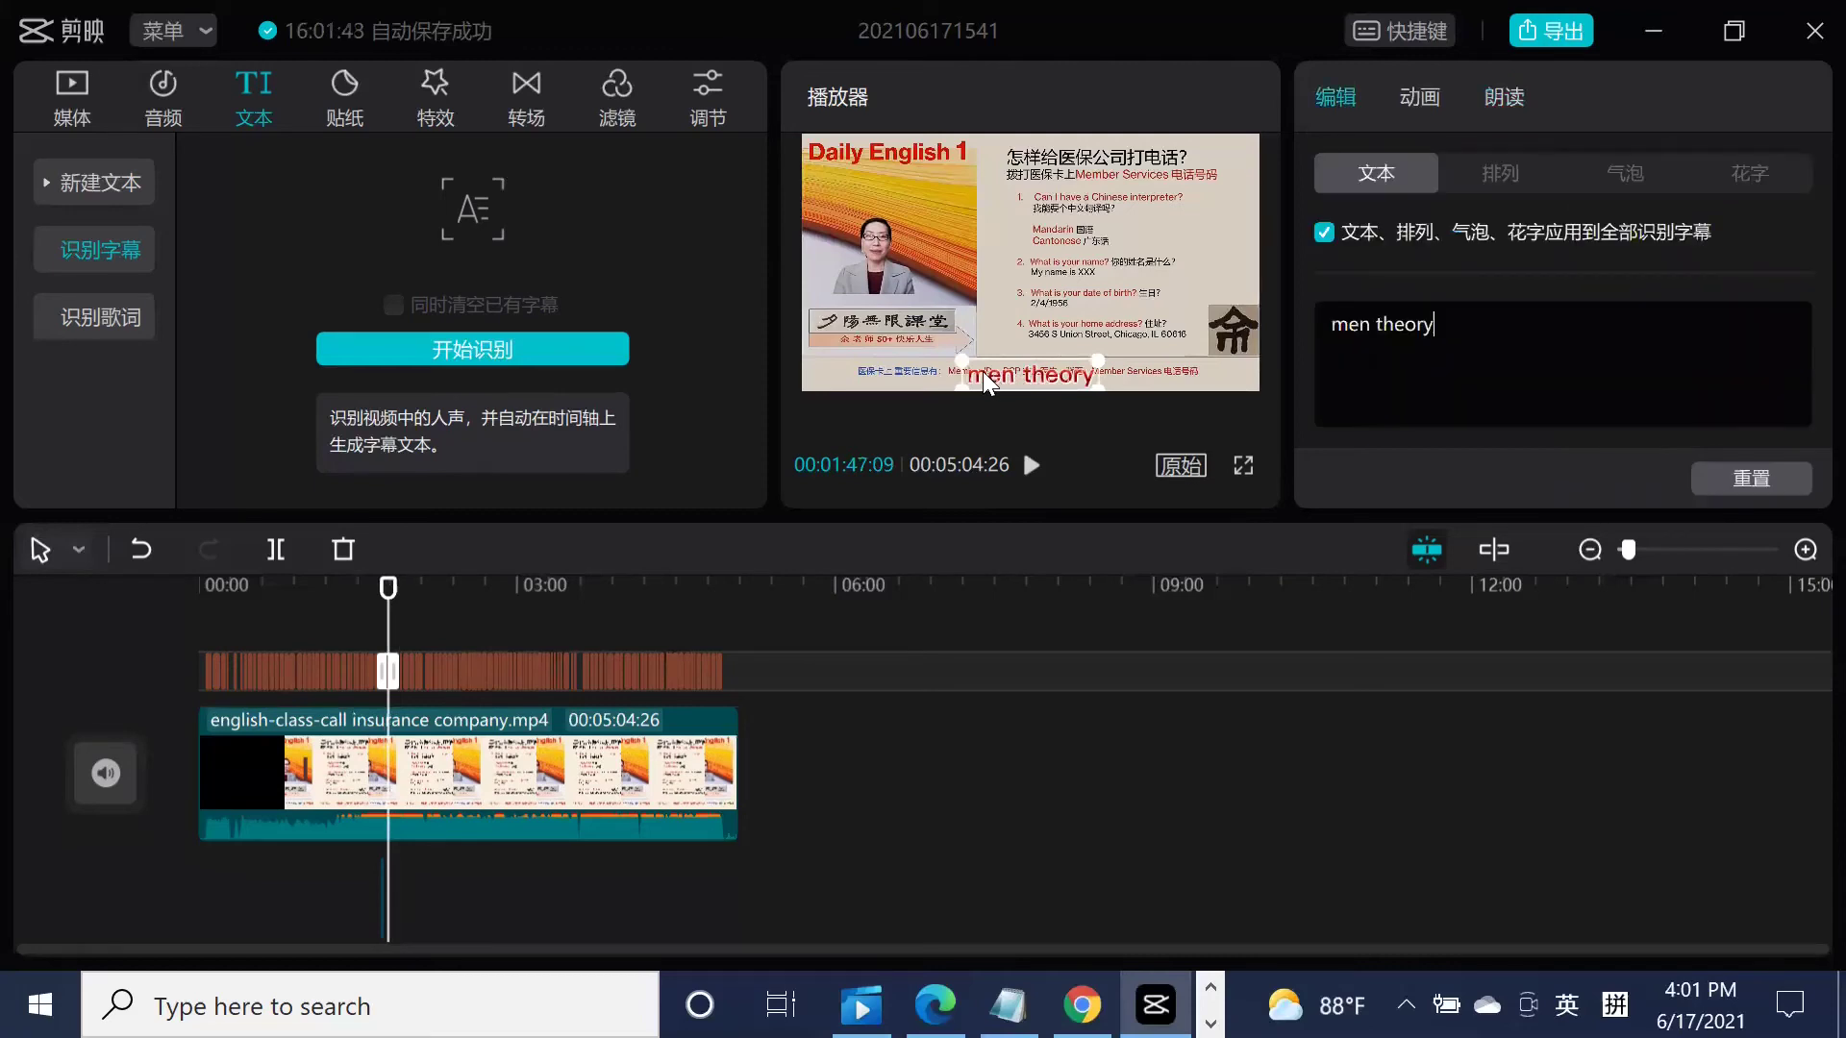
{"action": "key", "text": "BackSpace"}
{"action": "key", "text": "BackSpace"}
{"action": "key", "text": "BackSpace"}
{"action": "key", "text": "BackSpace"}
{"action": "key", "text": "BackSpace"}
{"action": "key", "text": "BackSpace"}
{"action": "key", "text": "BackSpace"}
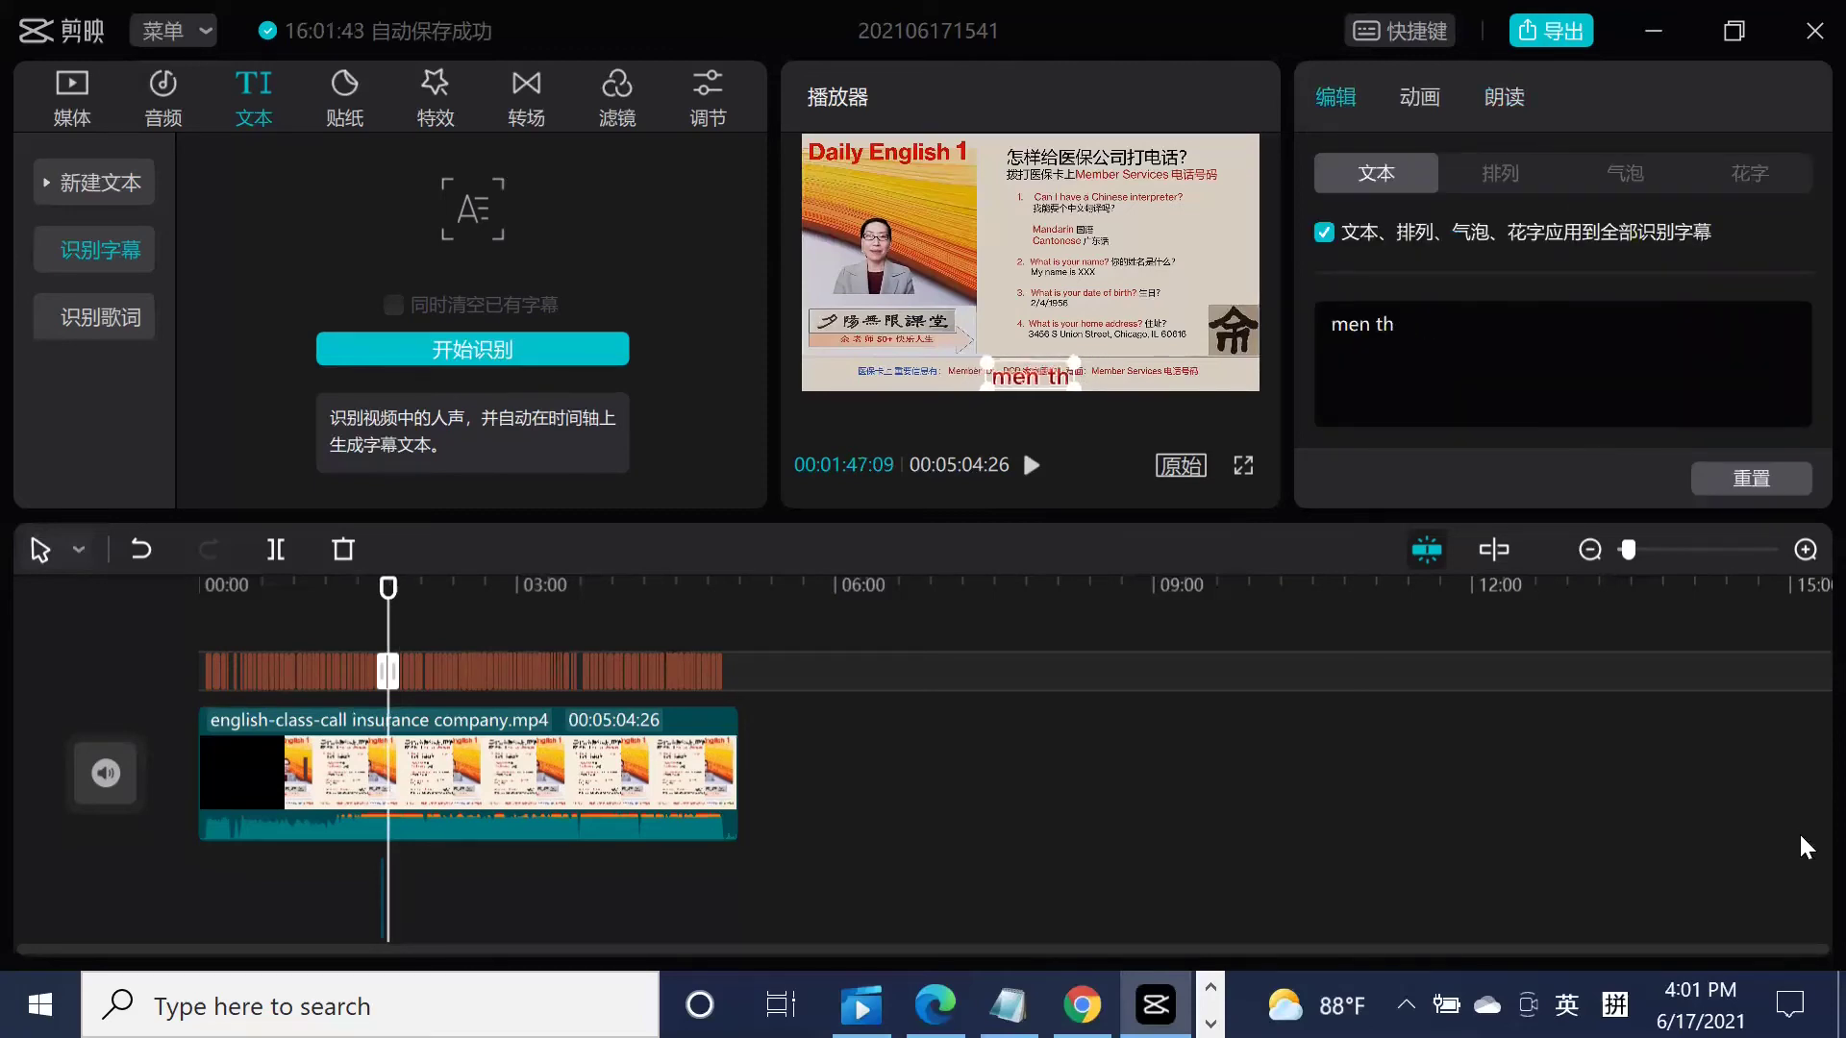
{"action": "key", "text": "BackSpace"}
{"action": "key", "text": "BackSpace"}
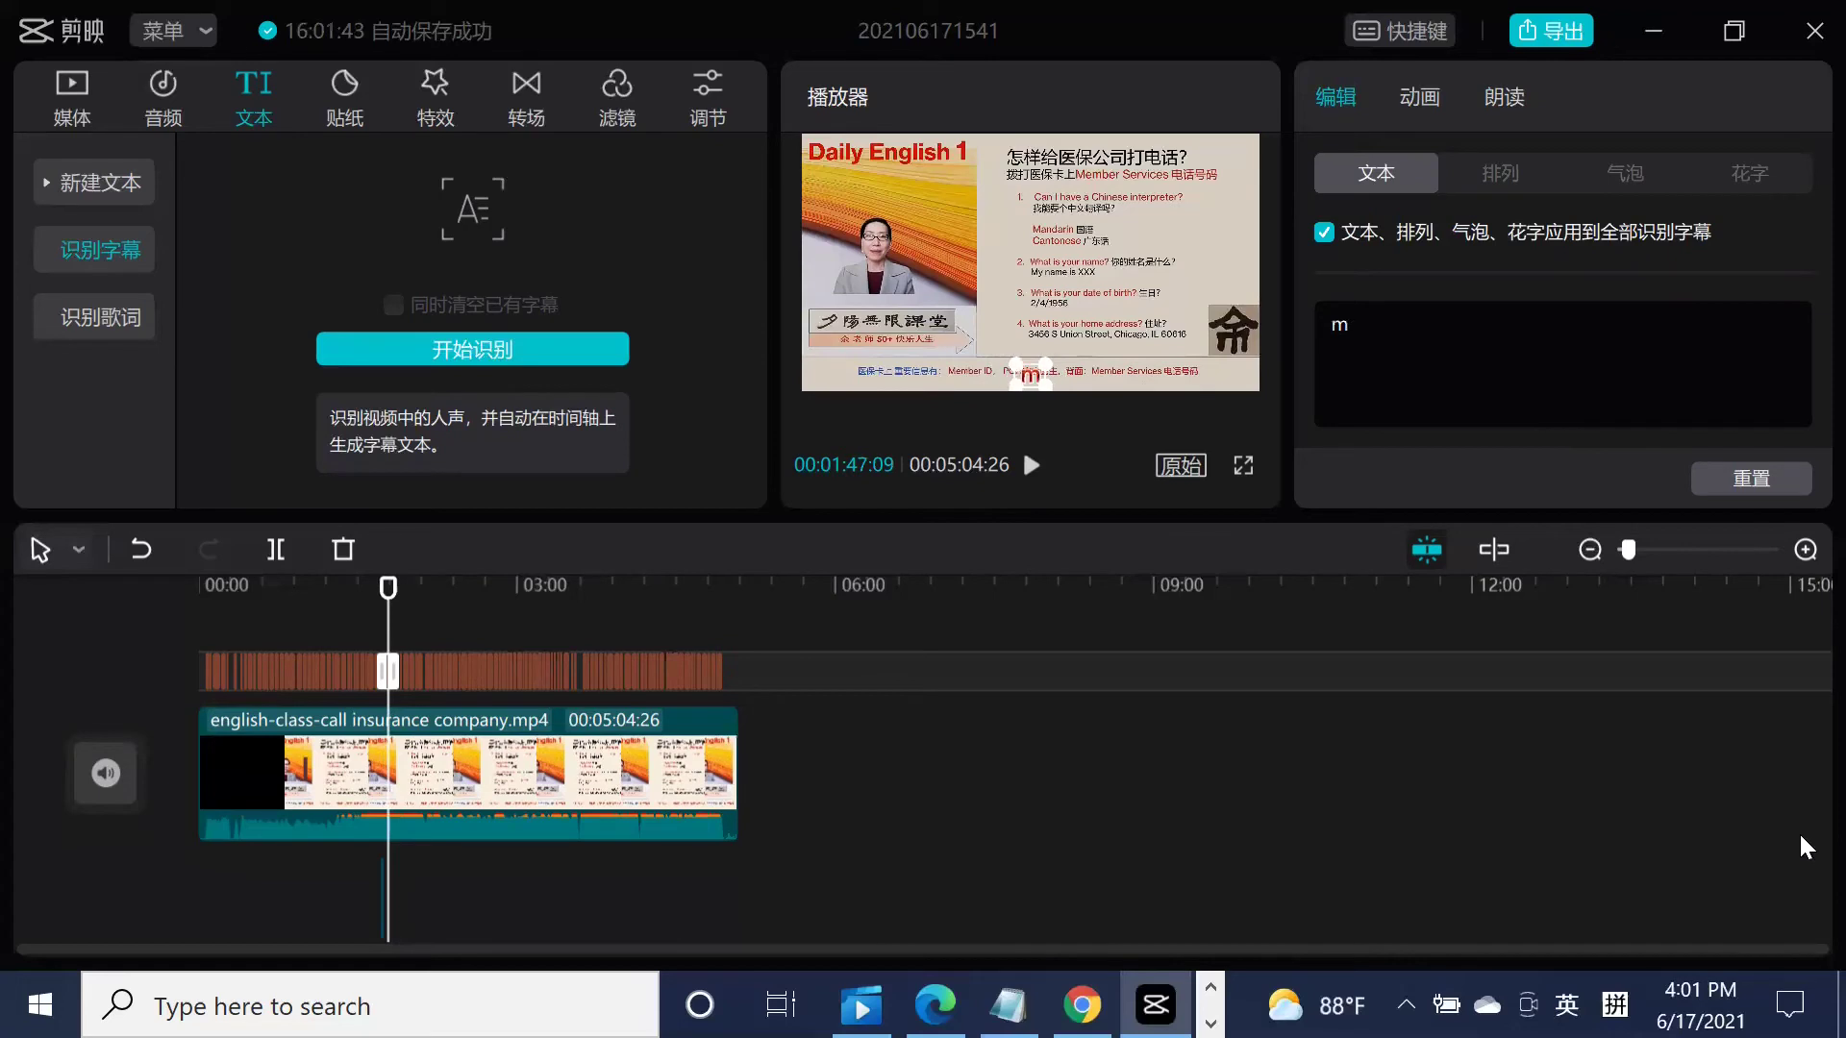
{"action": "type", "text": "and"}
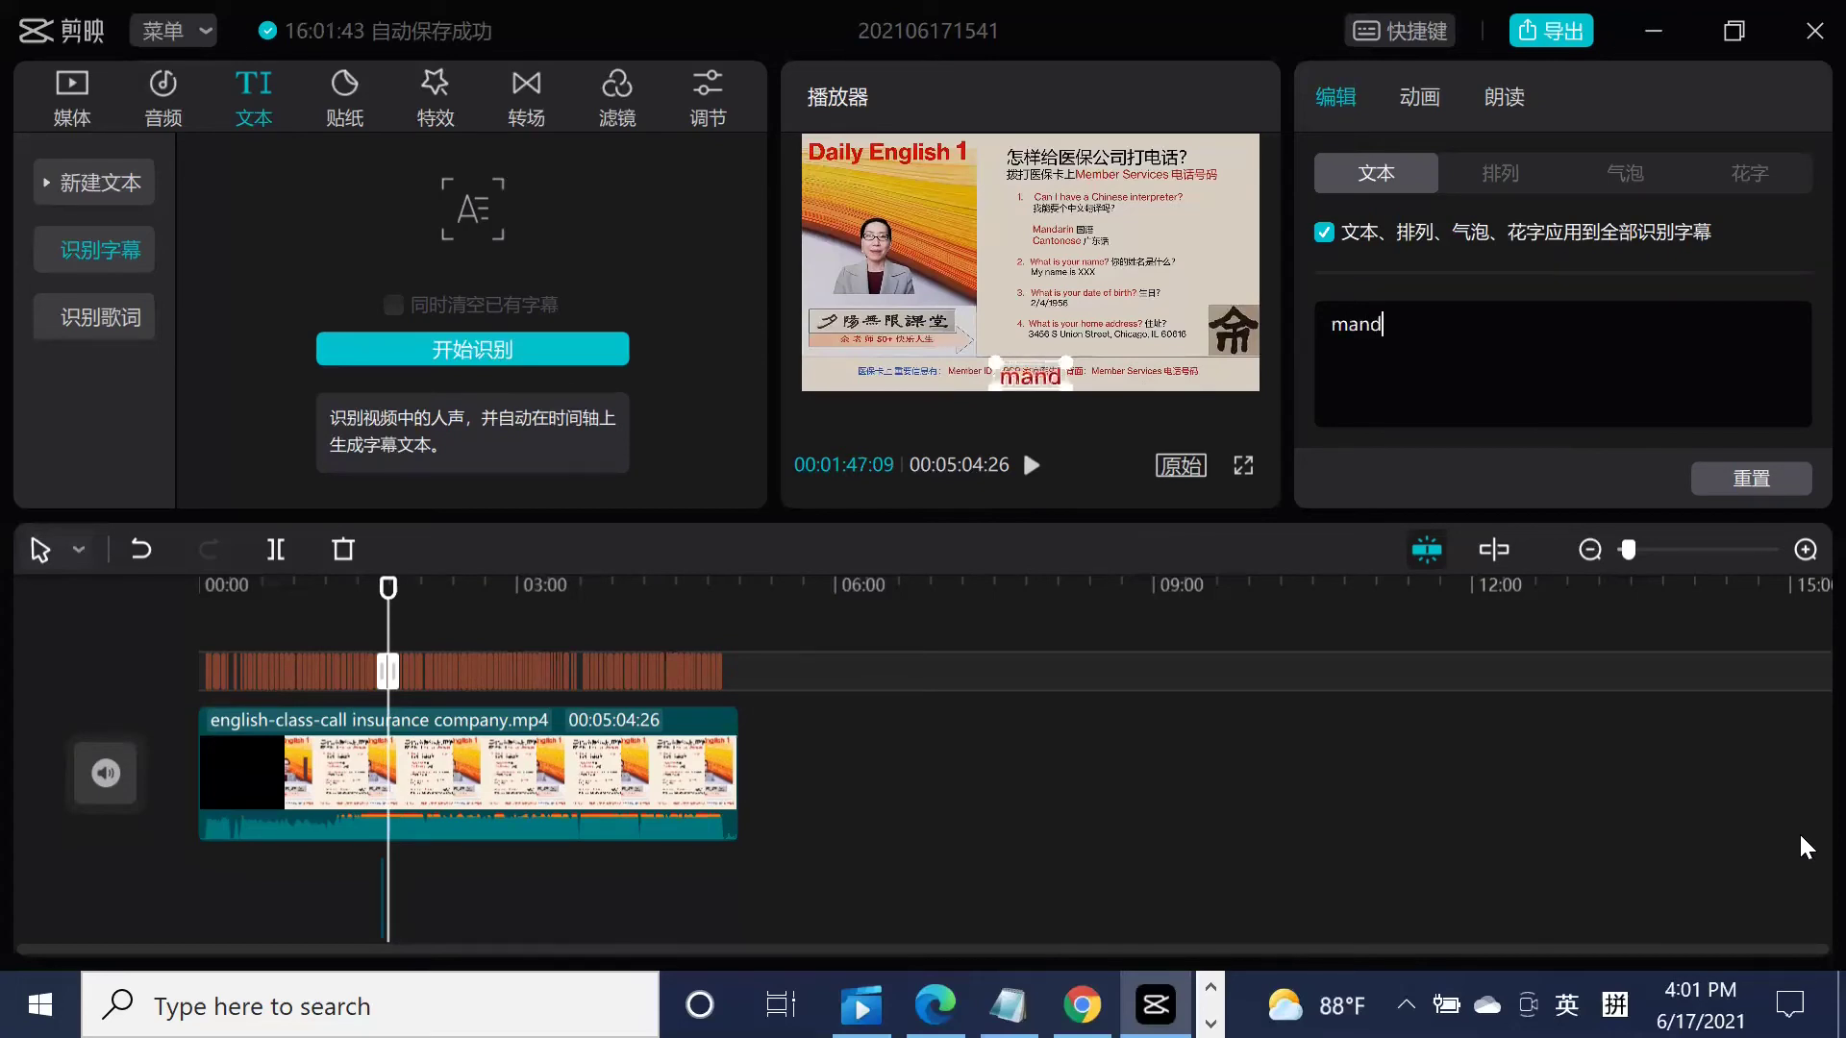
{"action": "type", "text": "arin"}
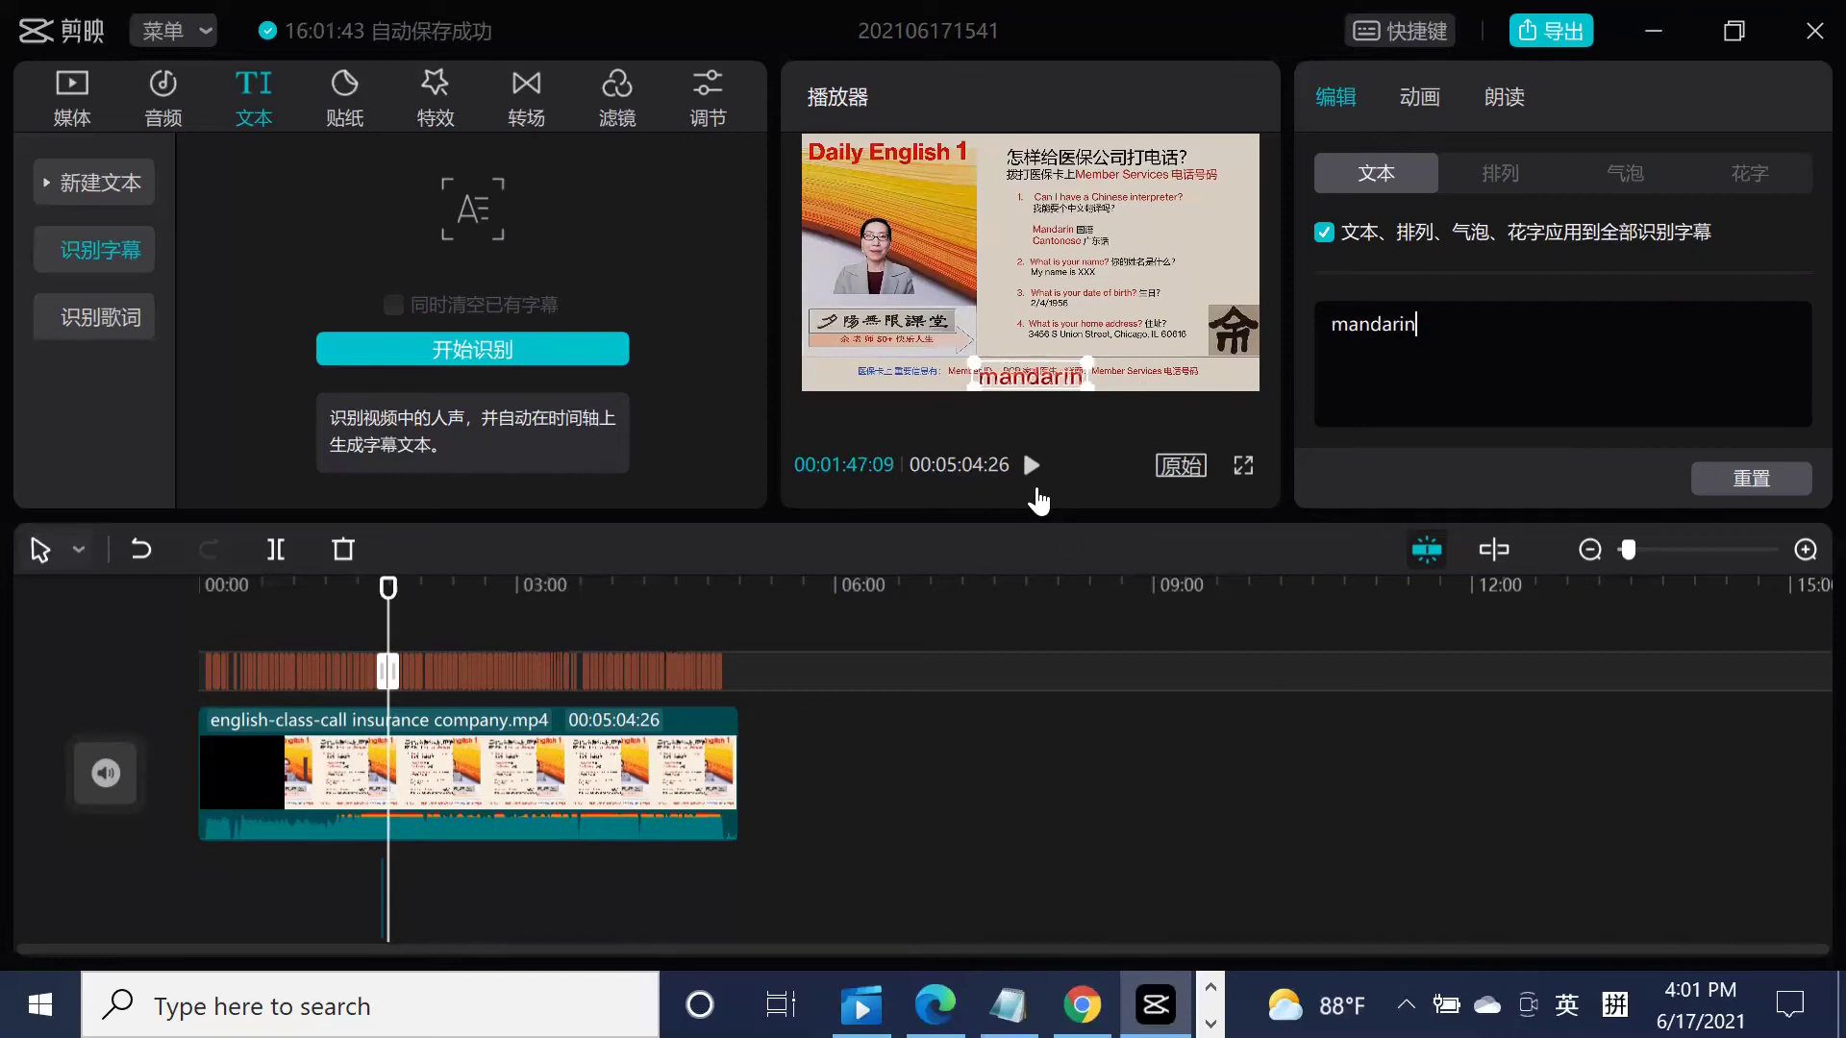
Play on to about 00:01:55, return to about 00:01:47 and replay the passage to find the next misrecognised subtitle.
{"action": "left_click", "coordinate": [1032, 466]}
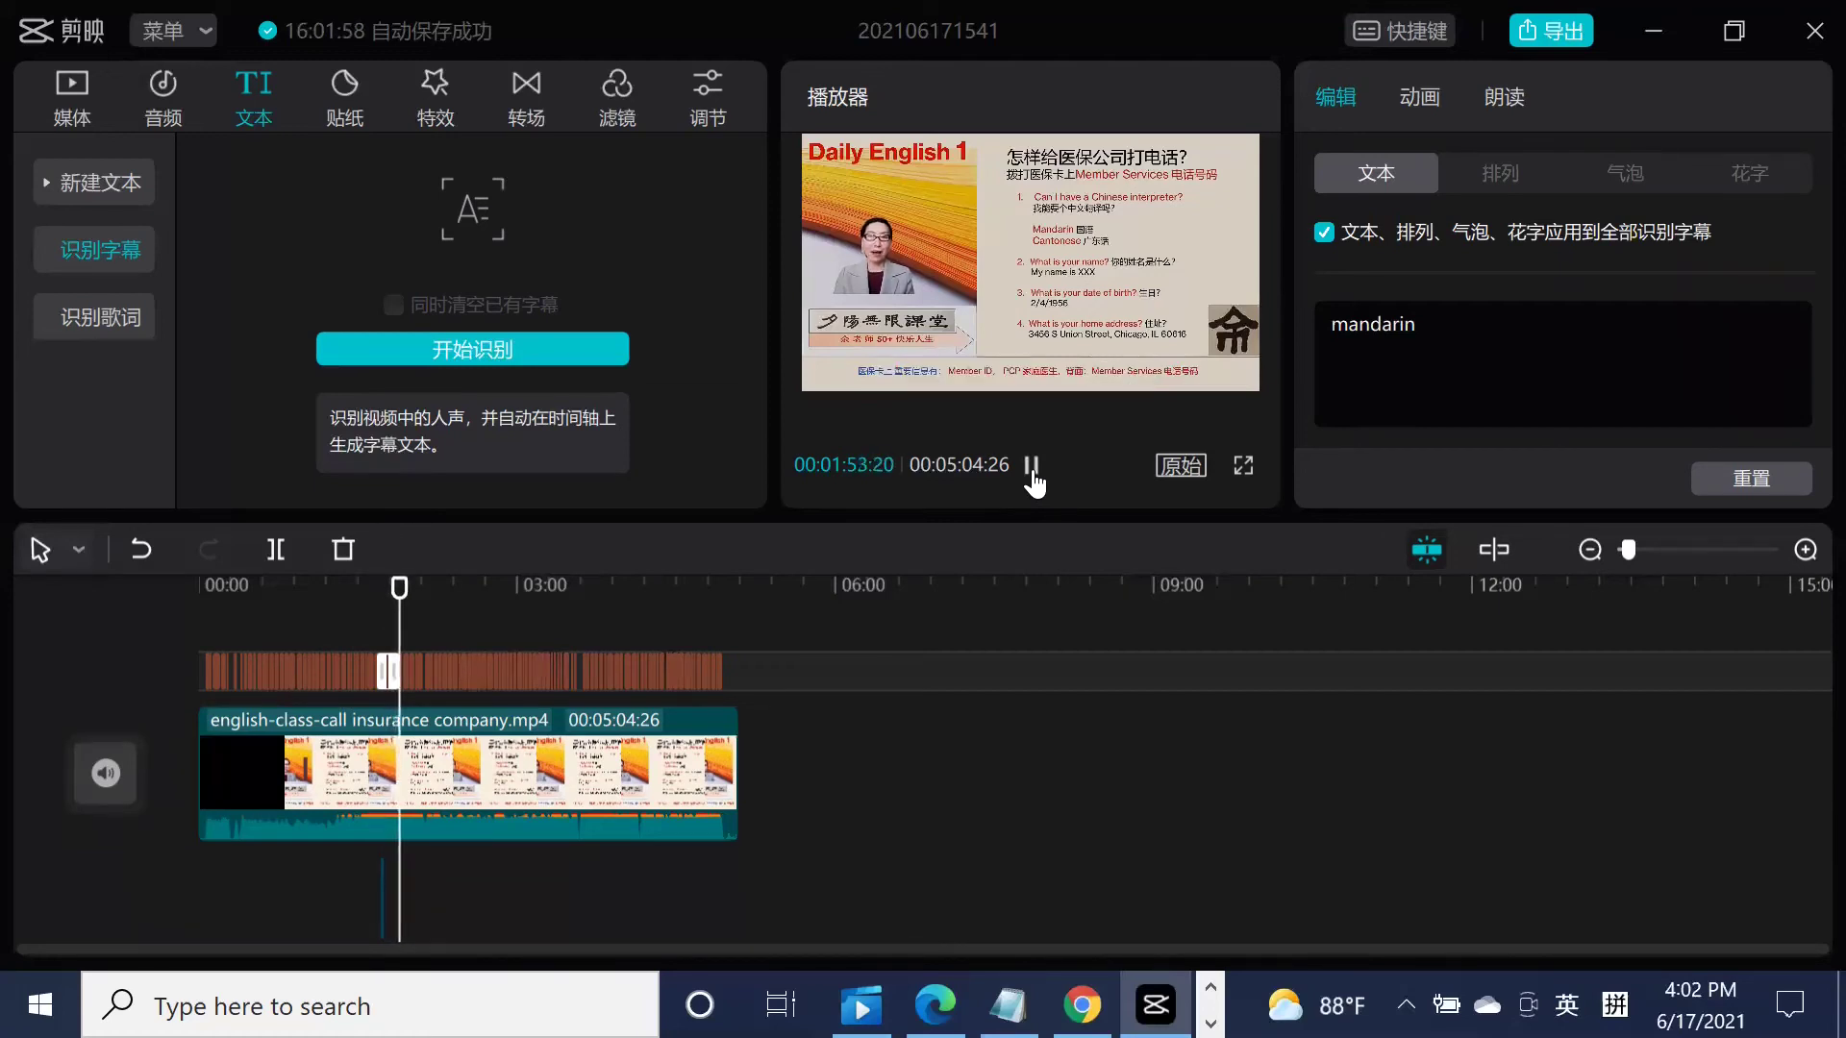
{"action": "left_click", "coordinate": [1050, 384]}
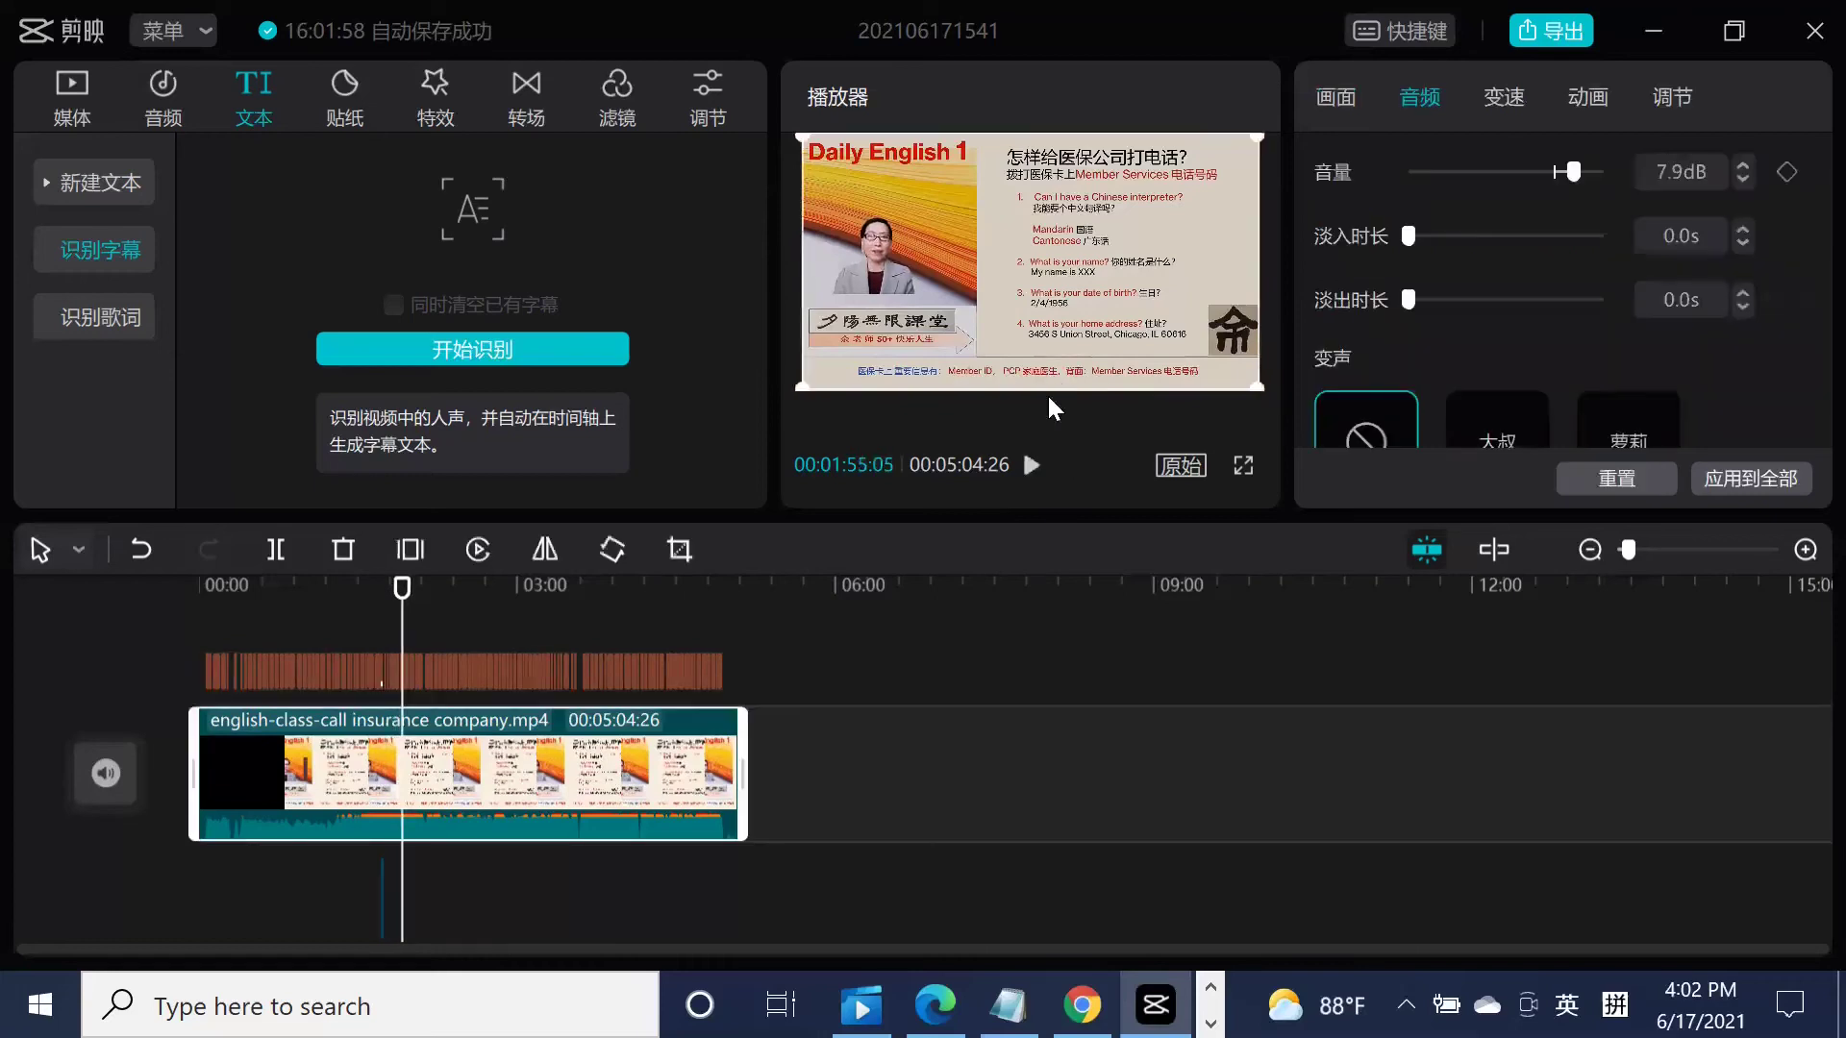
{"action": "left_click", "coordinate": [409, 588]}
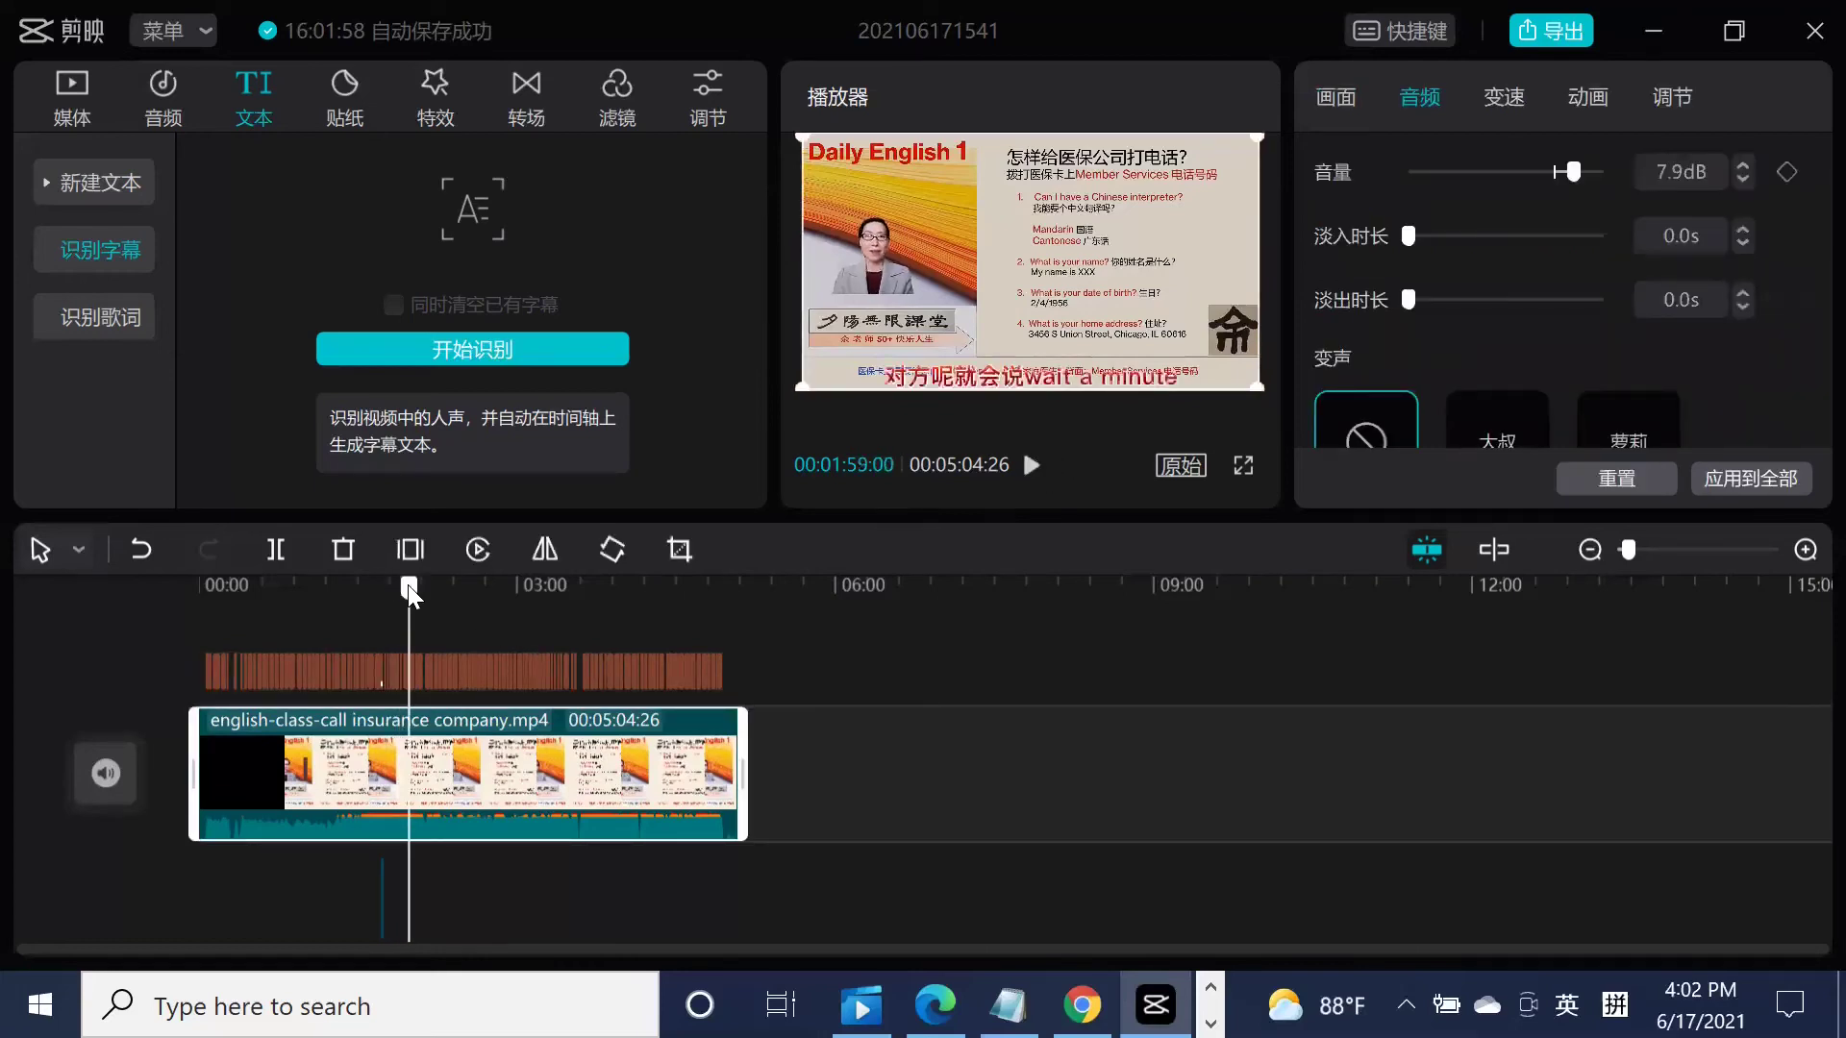
{"action": "left_click_drag", "start_coordinate": [405, 589], "coordinate": [389, 589]}
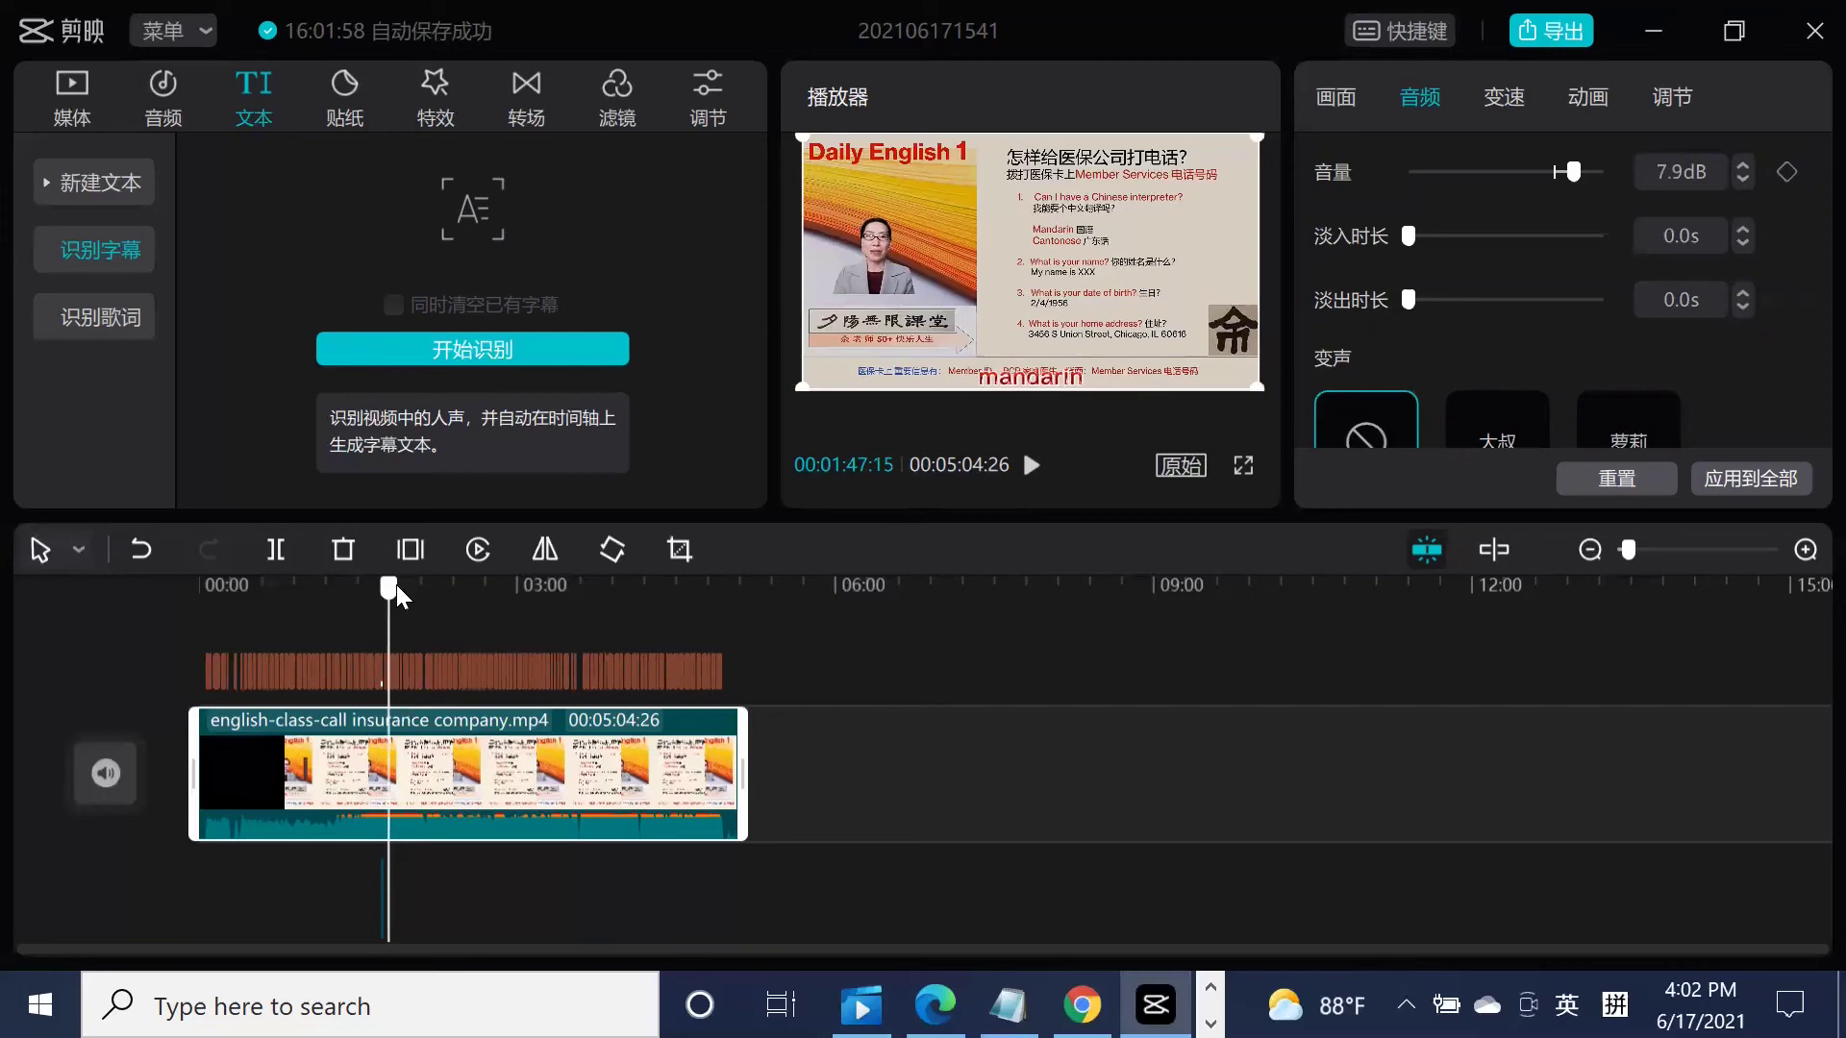
{"action": "left_click", "coordinate": [1032, 467]}
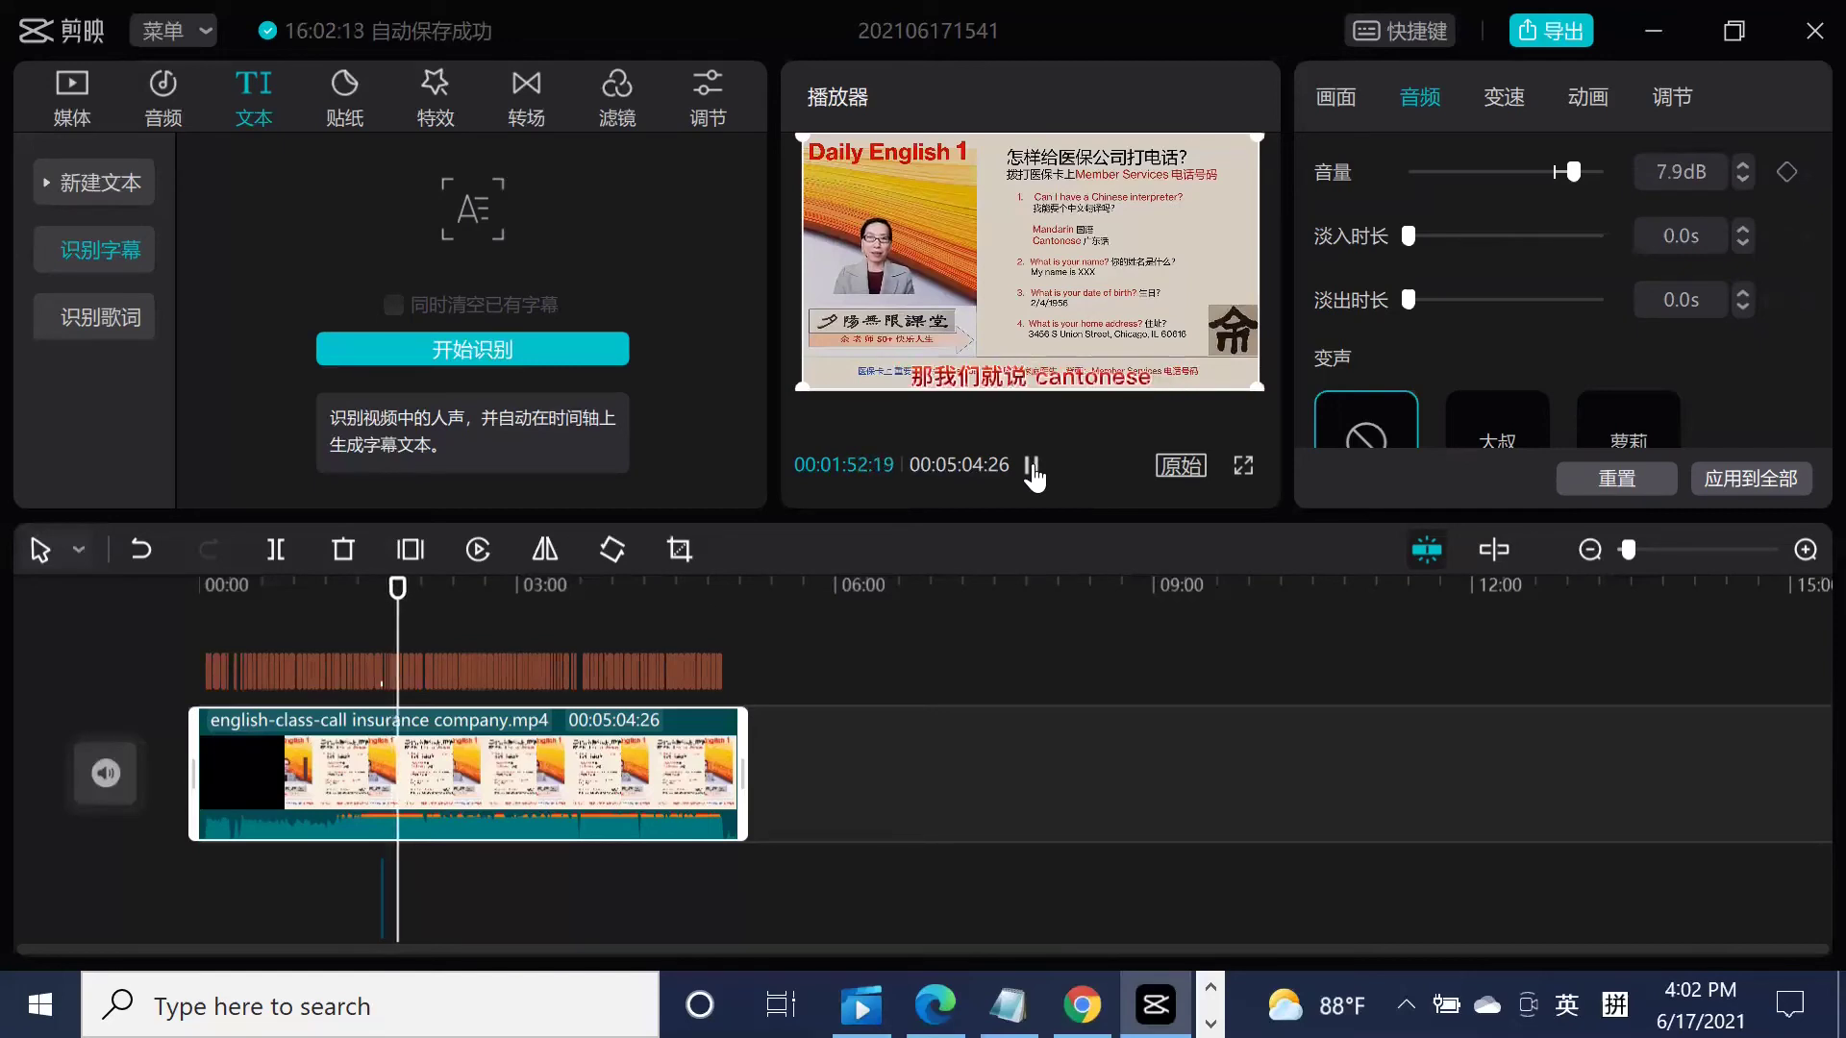
Correct the subtitle "common lees" at about 00:01:54 to "cantonese" and play on to about 00:01:57.
{"action": "left_click", "coordinate": [1038, 371]}
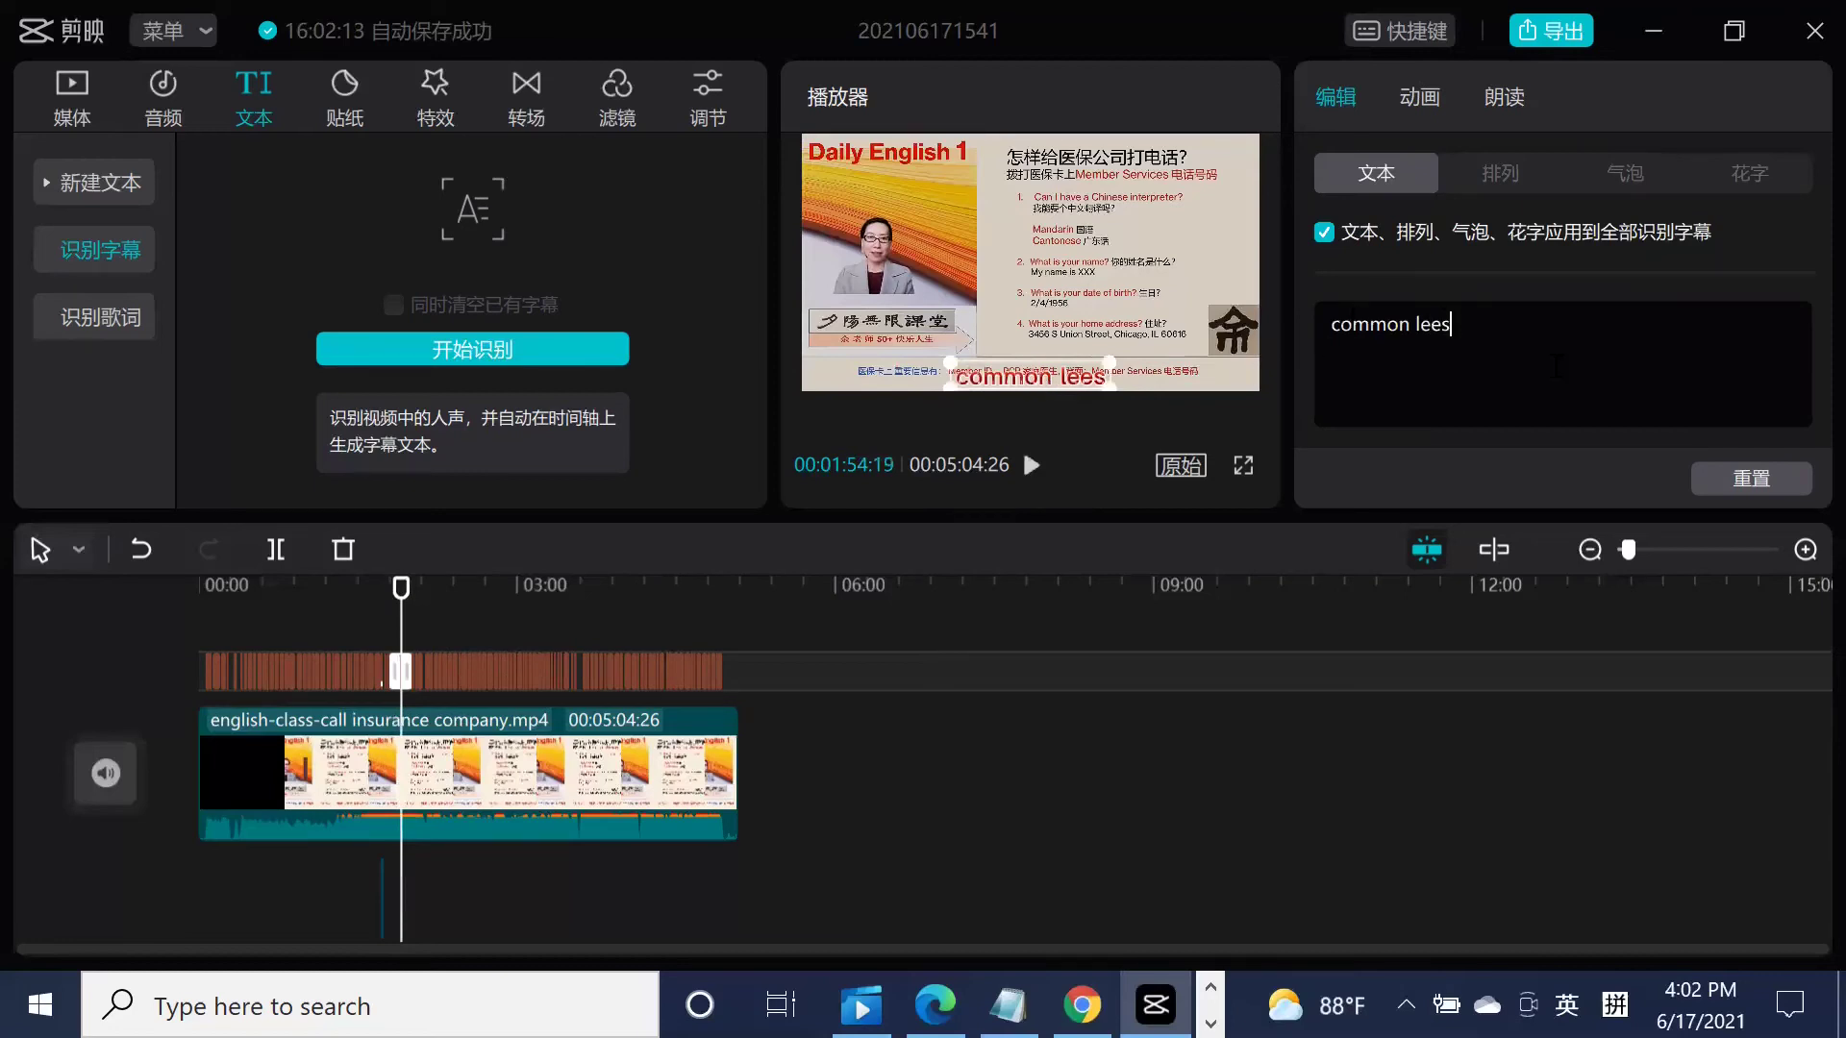
{"action": "key", "text": "BackSpace"}
{"action": "key", "text": "BackSpace"}
{"action": "key", "text": "BackSpace"}
{"action": "key", "text": "BackSpace"}
{"action": "key", "text": "BackSpace"}
{"action": "key", "text": "BackSpace"}
{"action": "key", "text": "BackSpace"}
{"action": "key", "text": "BackSpace"}
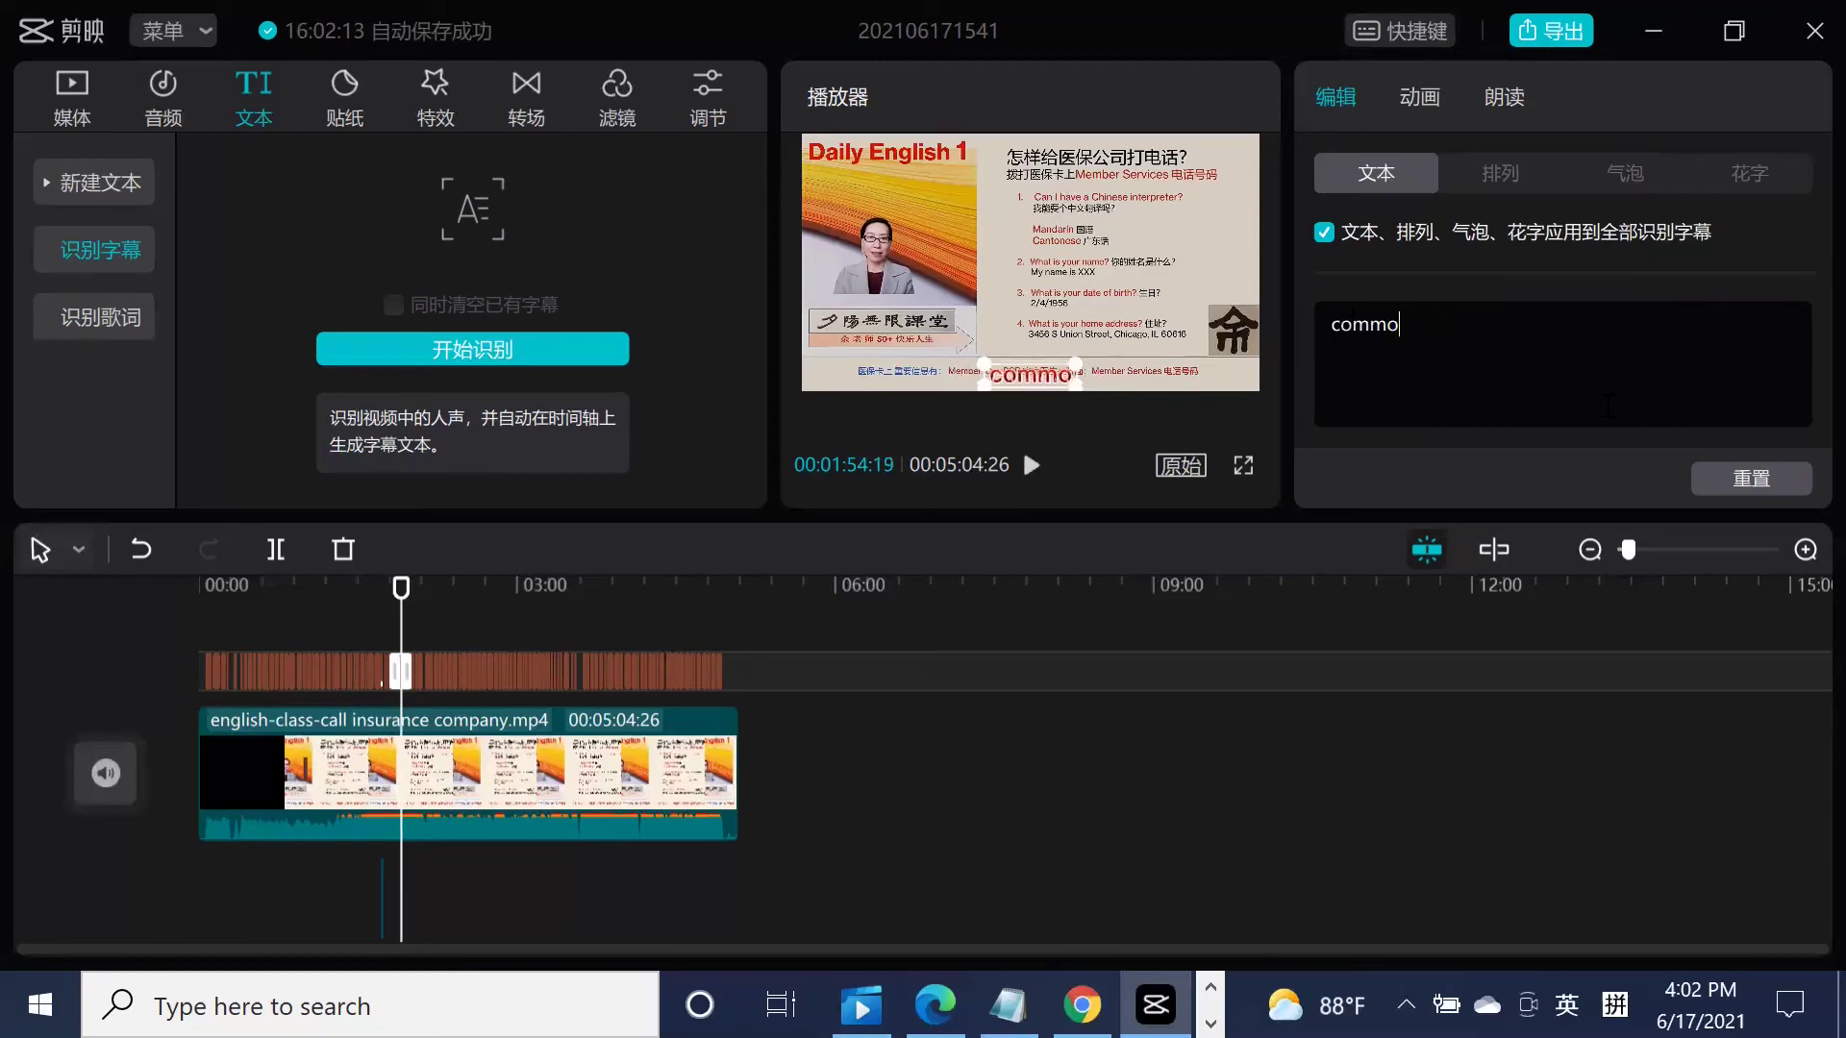
{"action": "key", "text": "BackSpace"}
{"action": "key", "text": "BackSpace"}
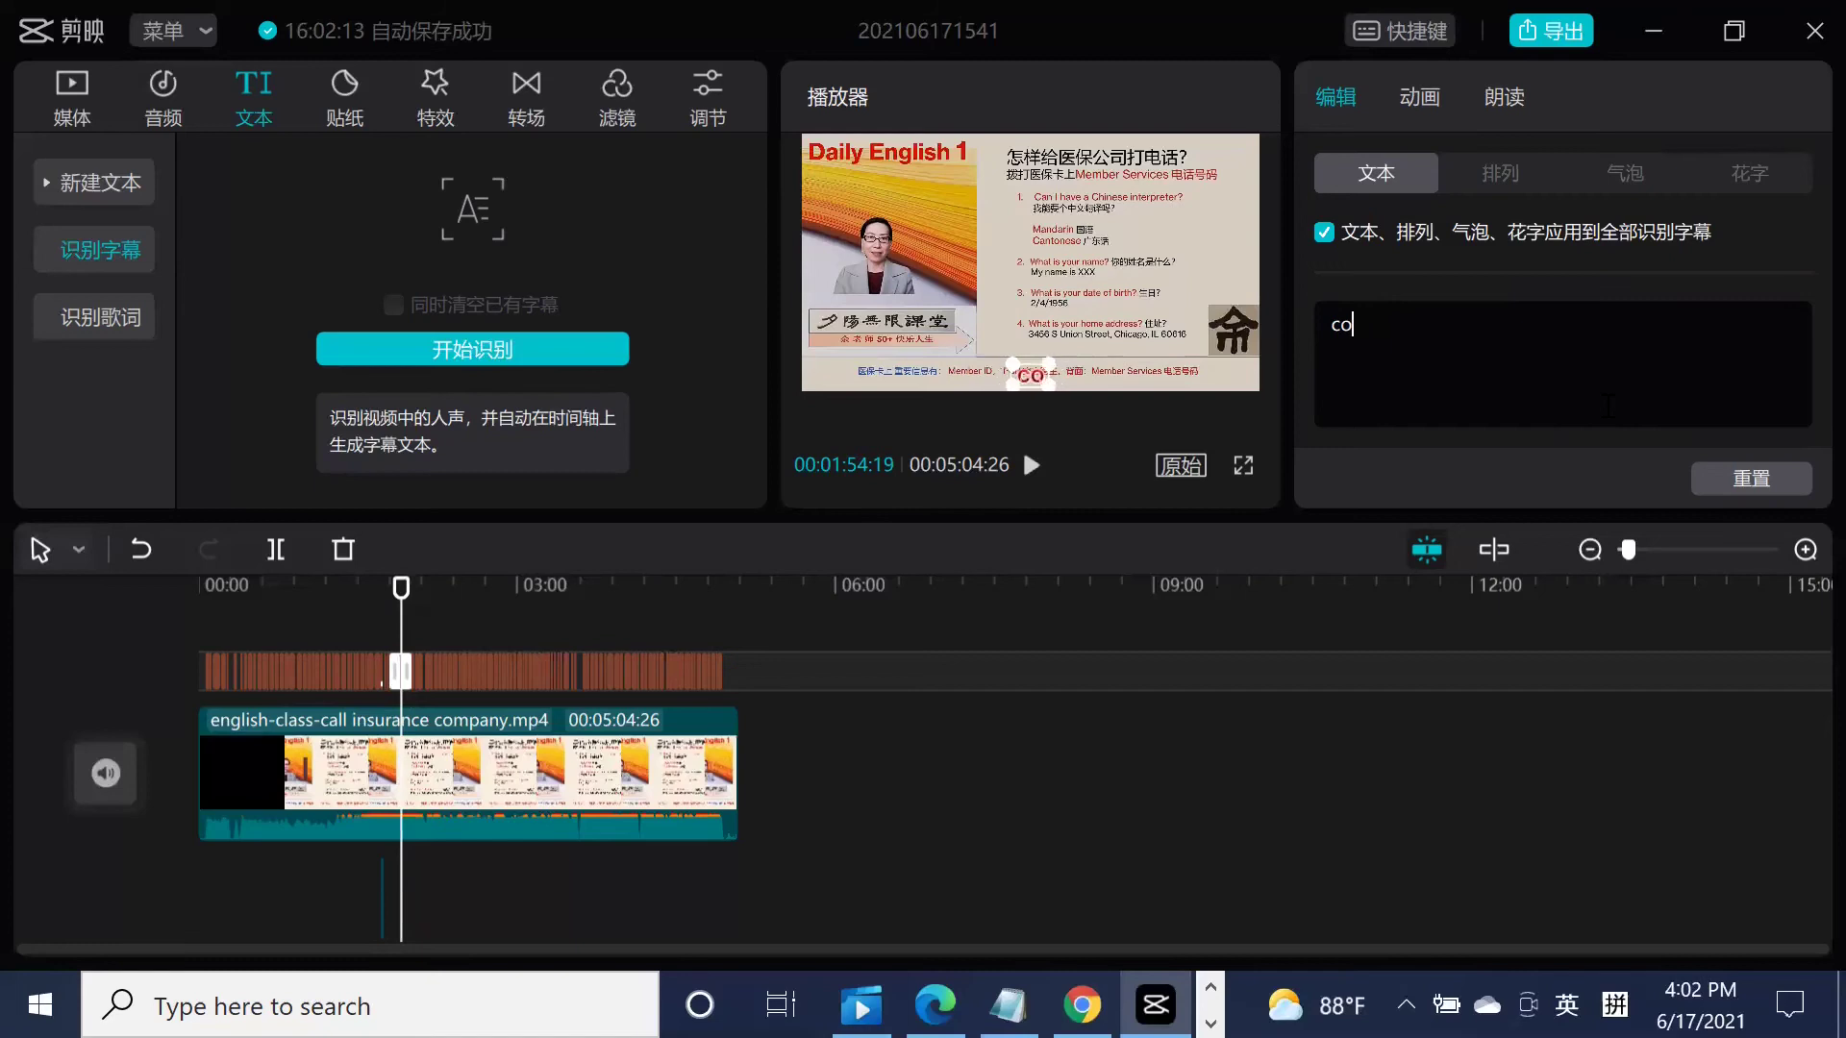
{"action": "type", "text": "ant"}
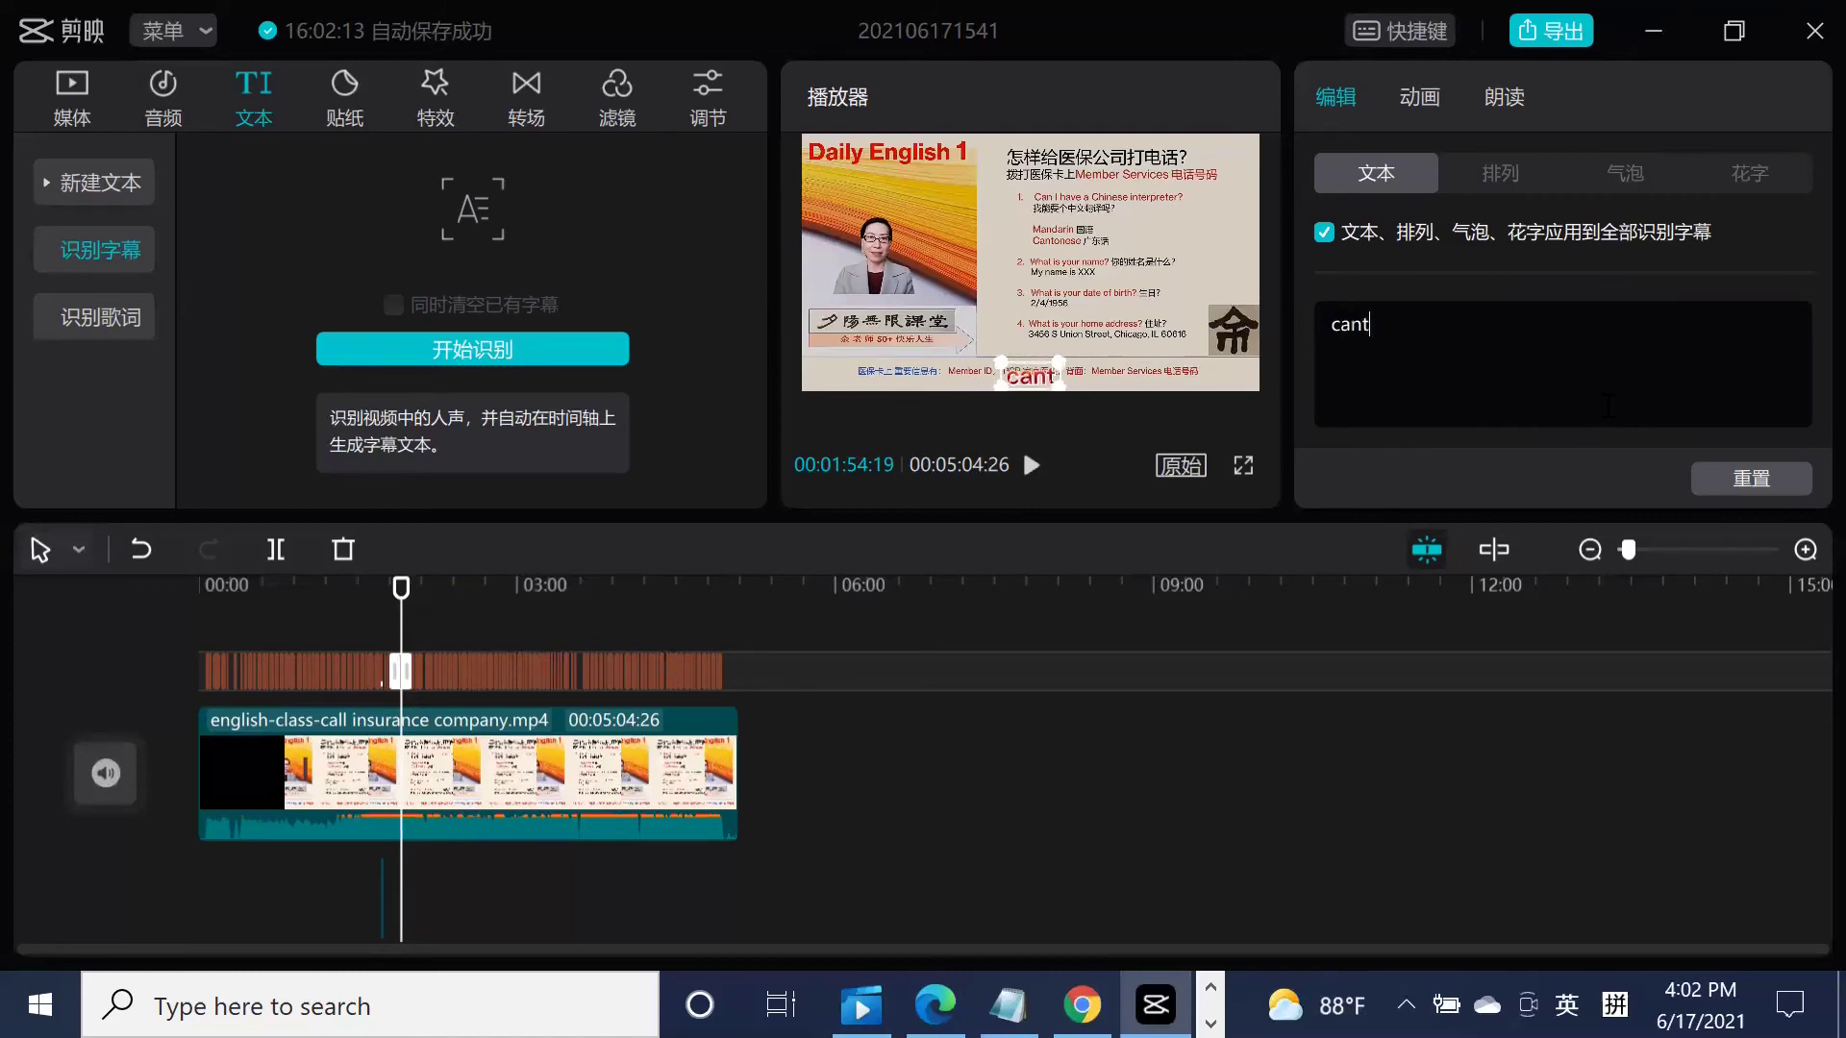
{"action": "type", "text": "onese"}
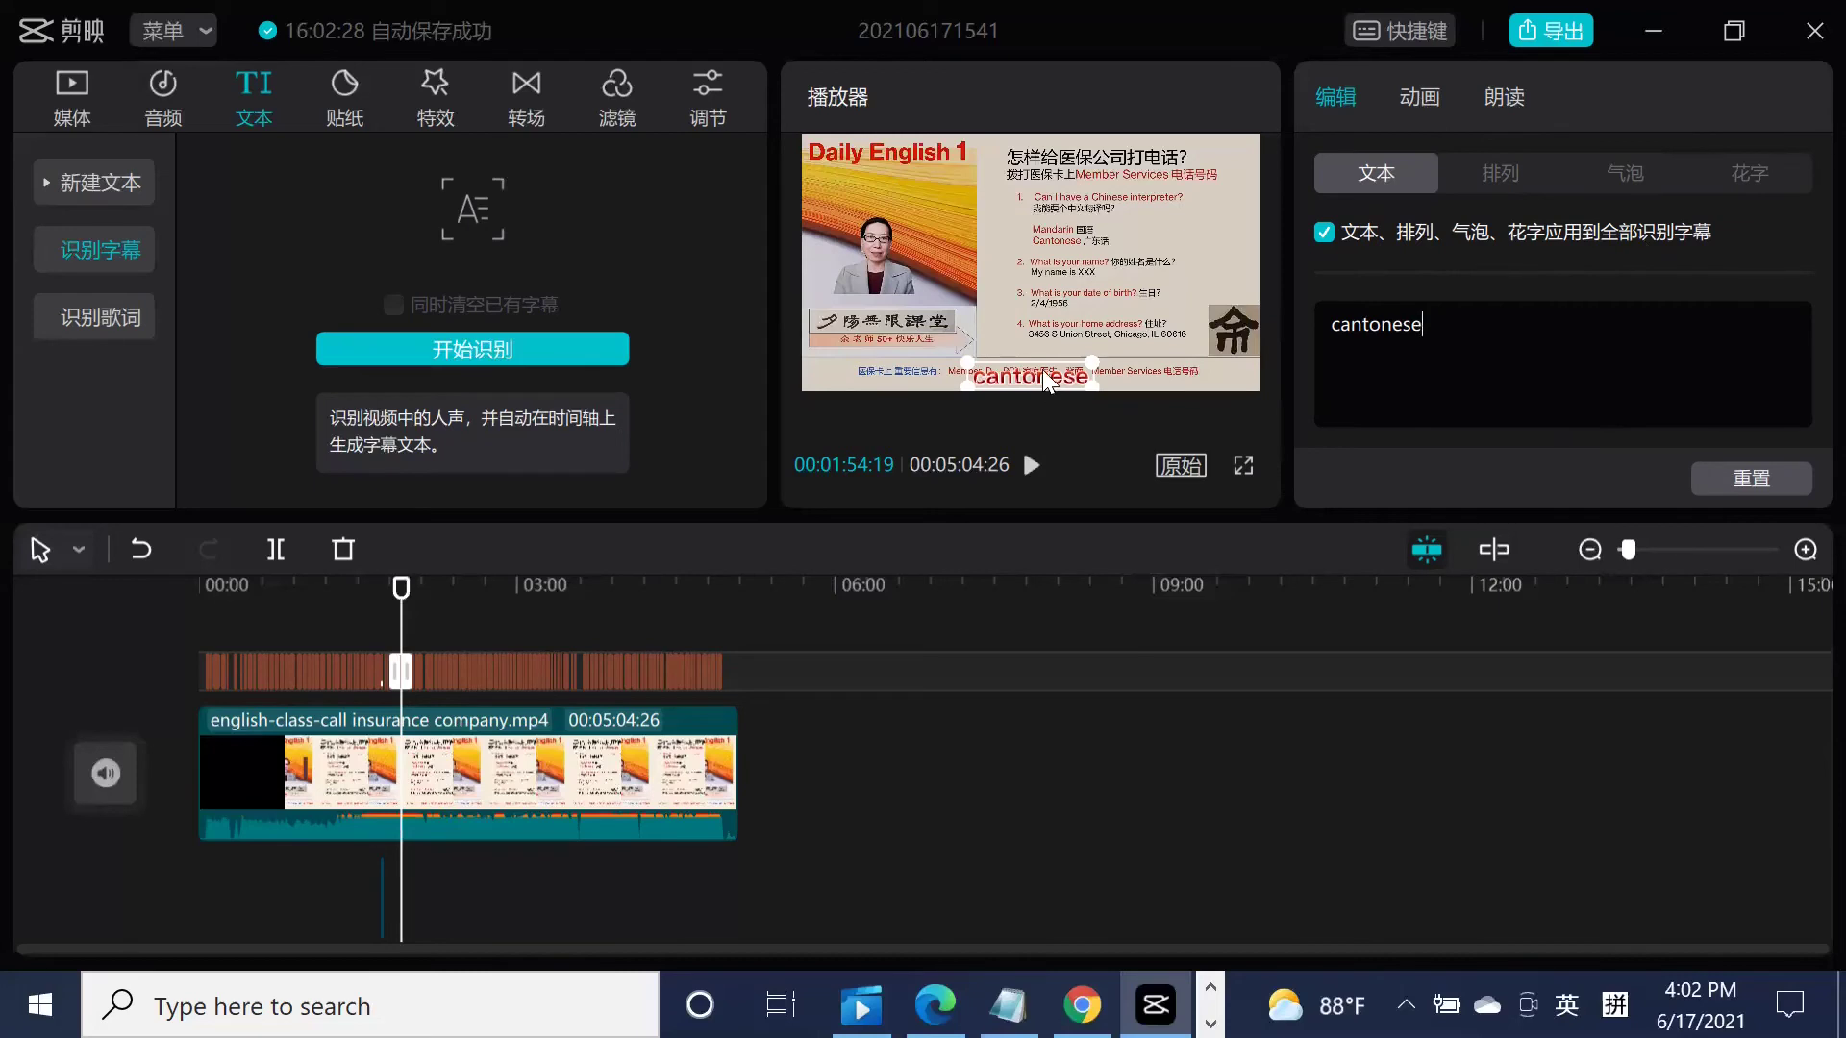
{"action": "left_click", "coordinate": [1031, 469]}
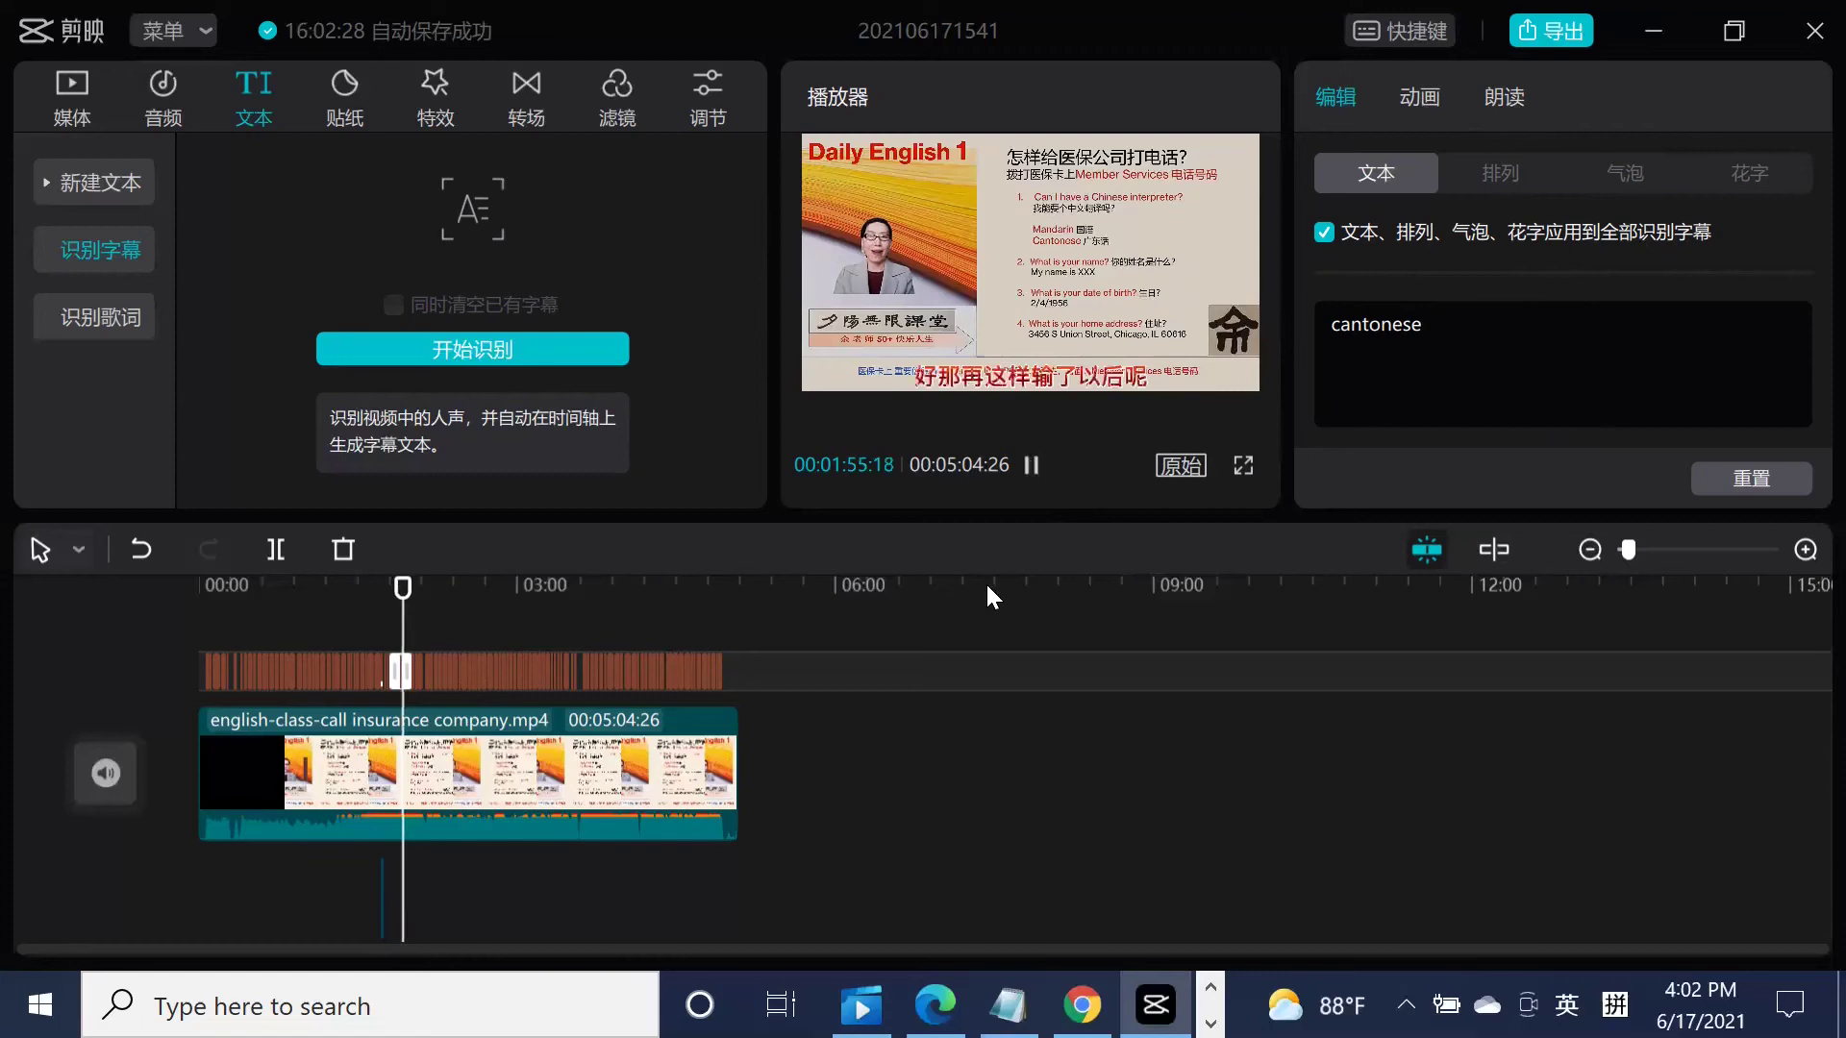
{"action": "left_click", "coordinate": [1030, 465]}
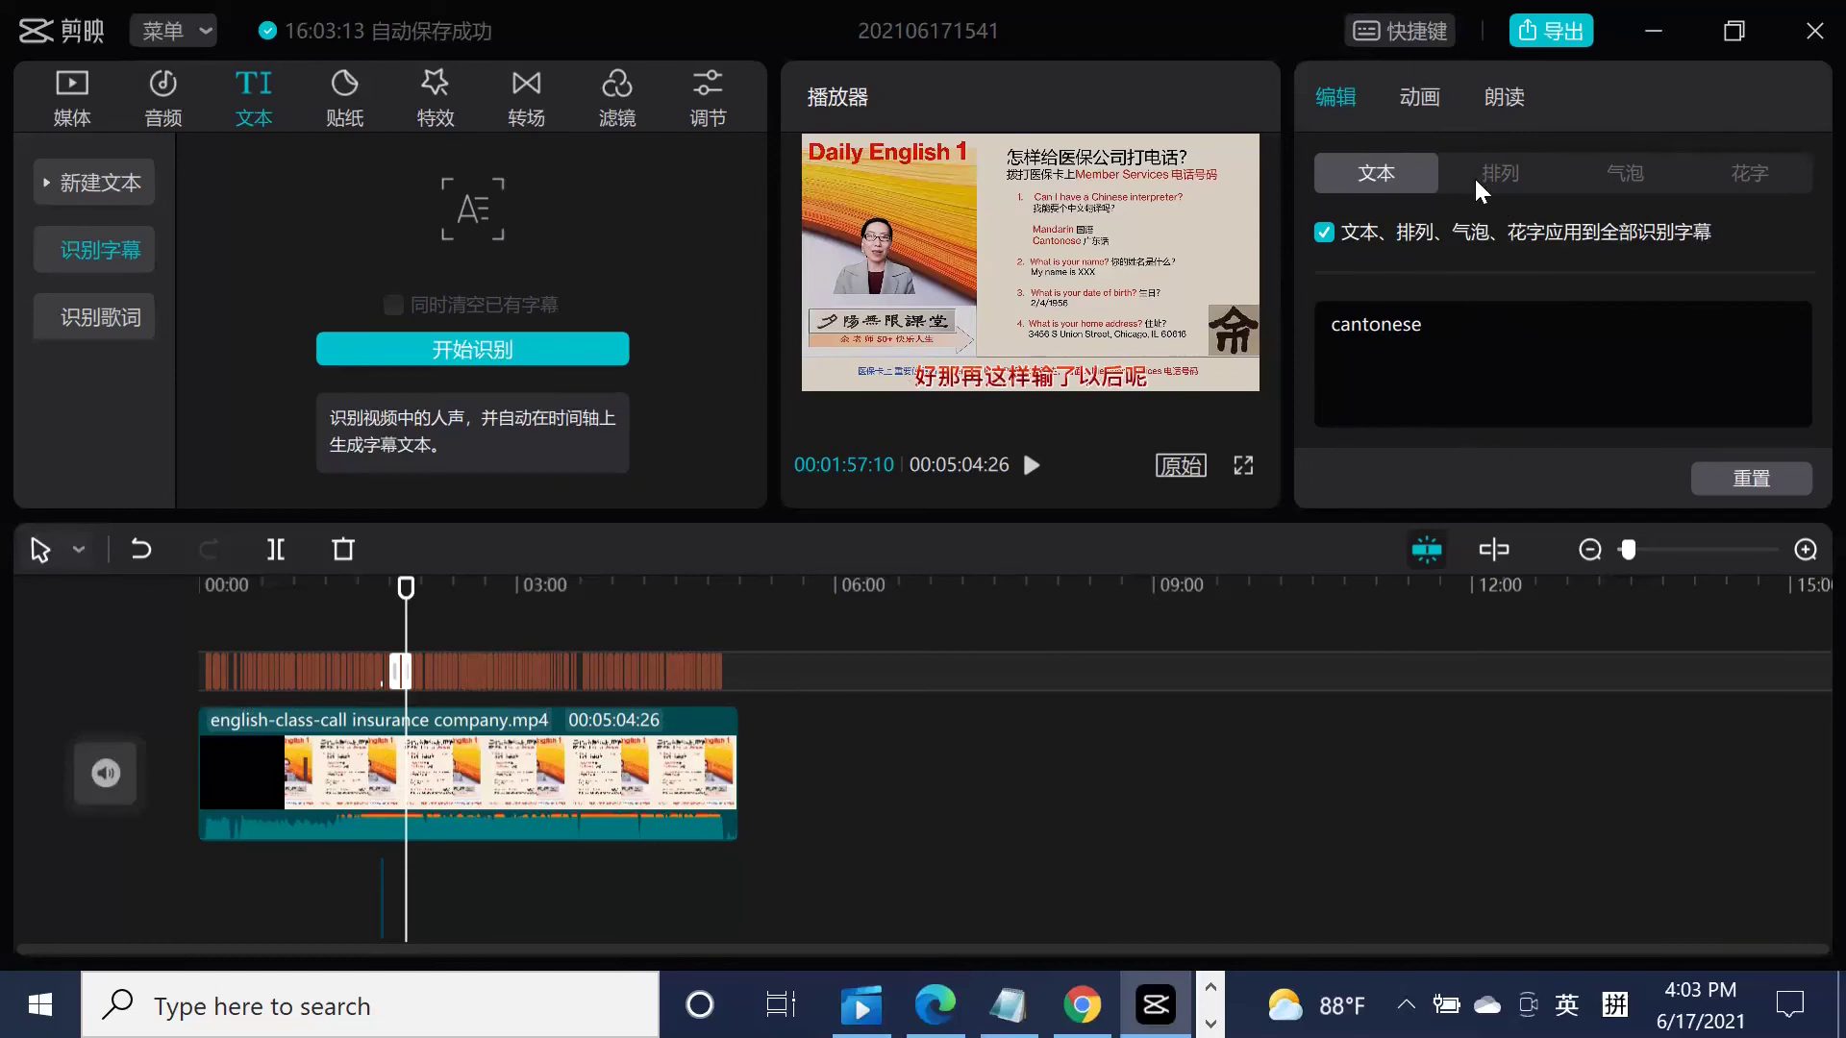
{"action": "left_click", "coordinate": [1565, 36]}
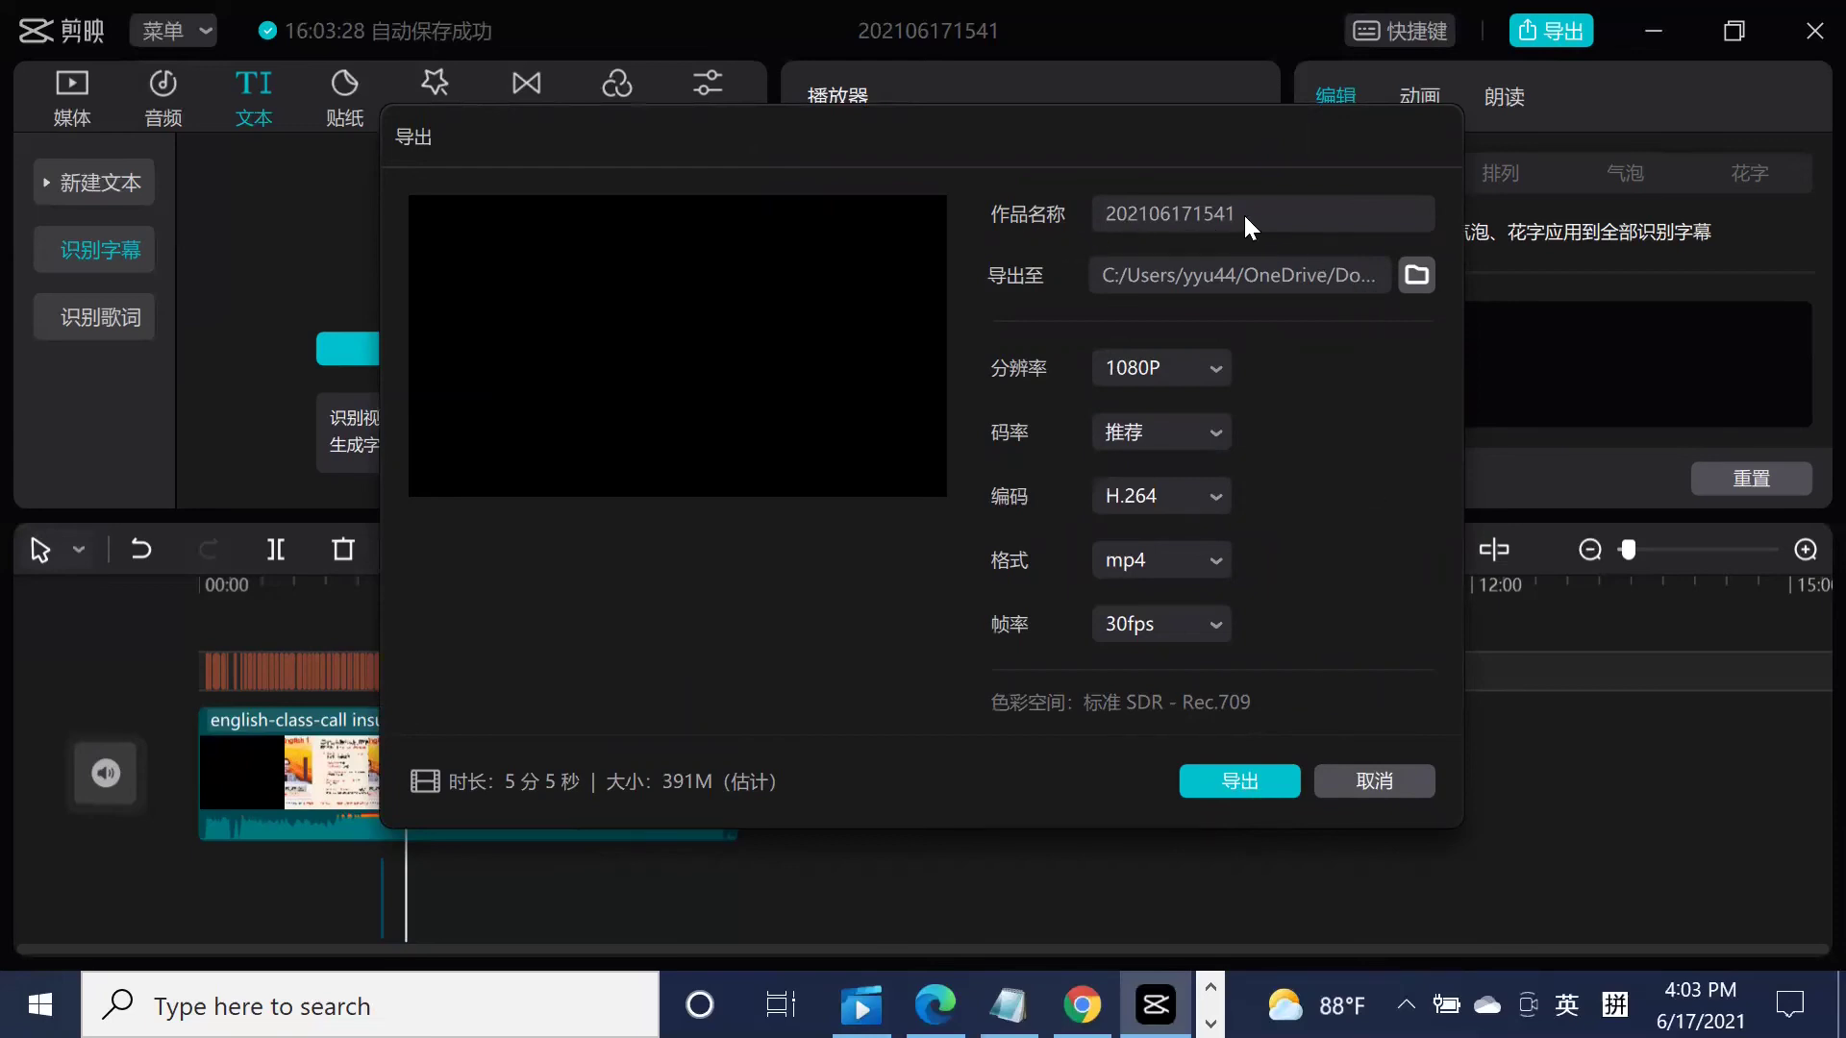
{"action": "left_click", "coordinate": [1112, 229]}
{"action": "key", "text": "shift"}
{"action": "type", "text": "ying"}
{"action": "key", "text": "BackSpace"}
{"action": "key", "text": "BackSpace"}
{"action": "key", "text": "BackSpace"}
{"action": "key", "text": "BackSpace"}
{"action": "key", "text": "BackSpace"}
{"action": "type", "text": "-ji"}
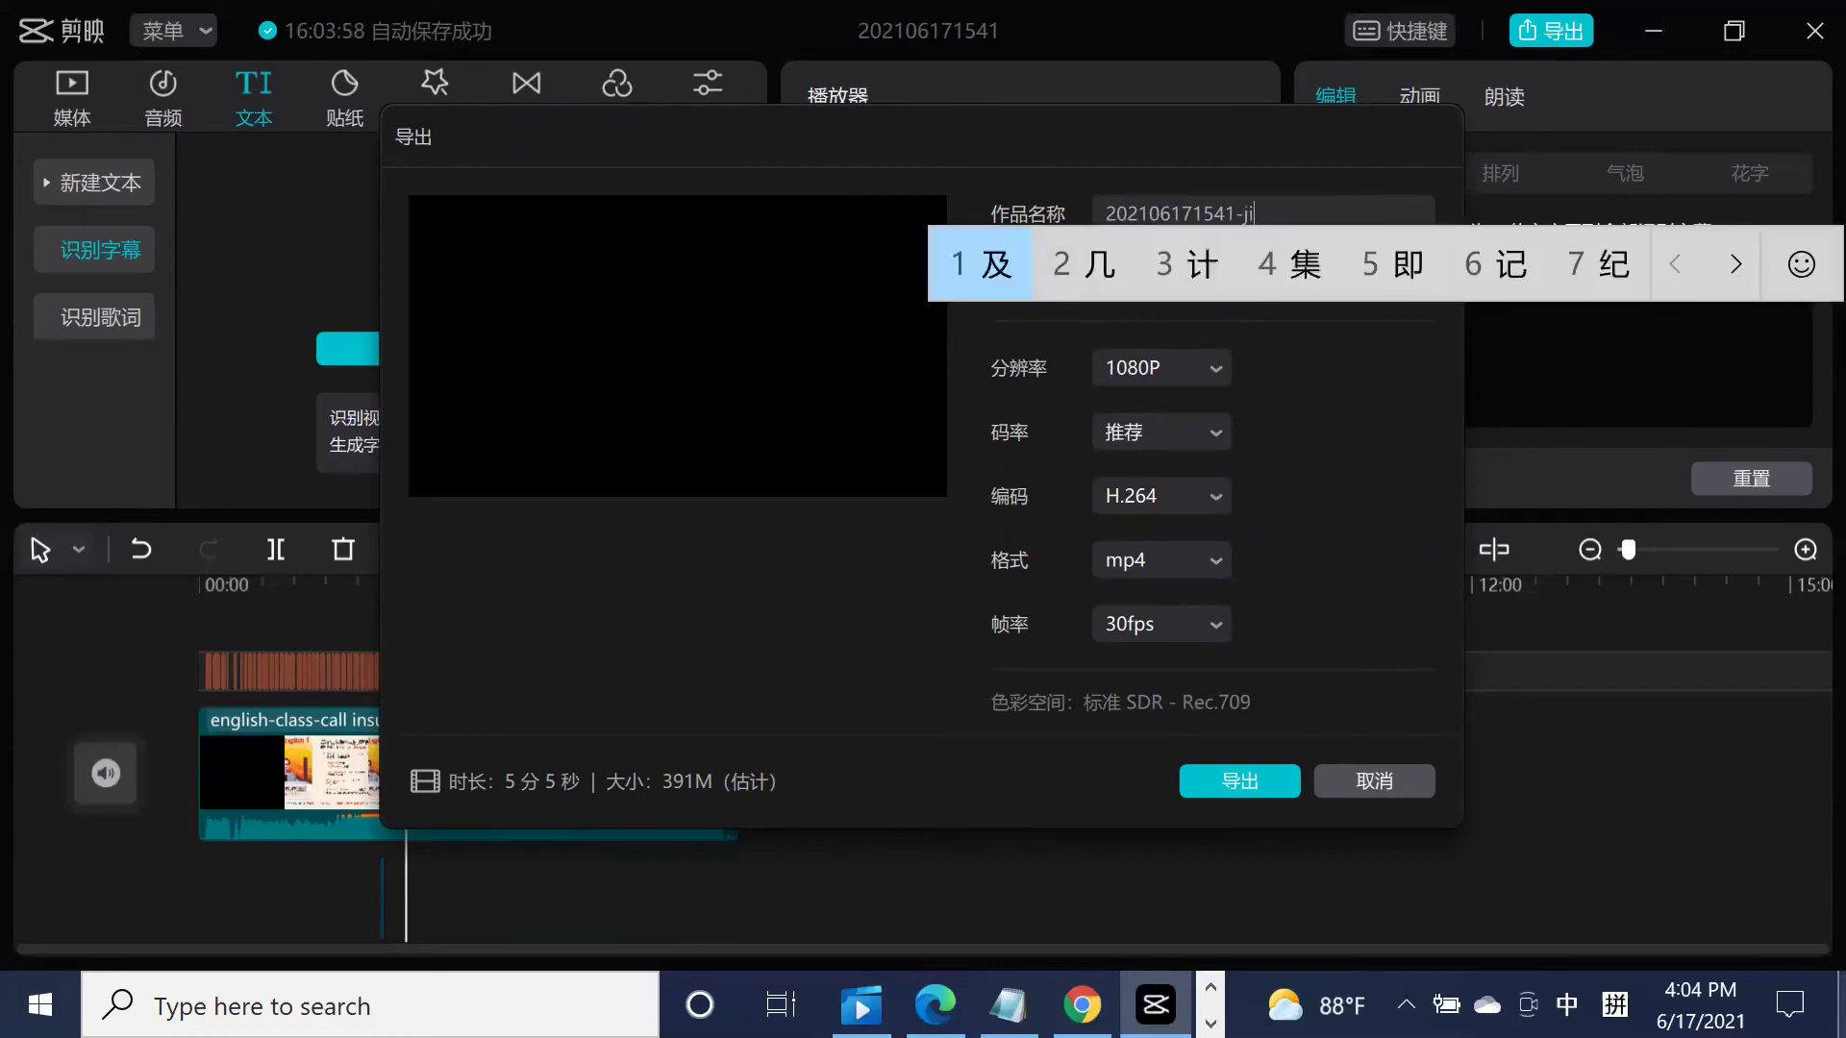
{"action": "type", "text": "an"}
{"action": "key", "text": "space"}
{"action": "type", "text": "ying"}
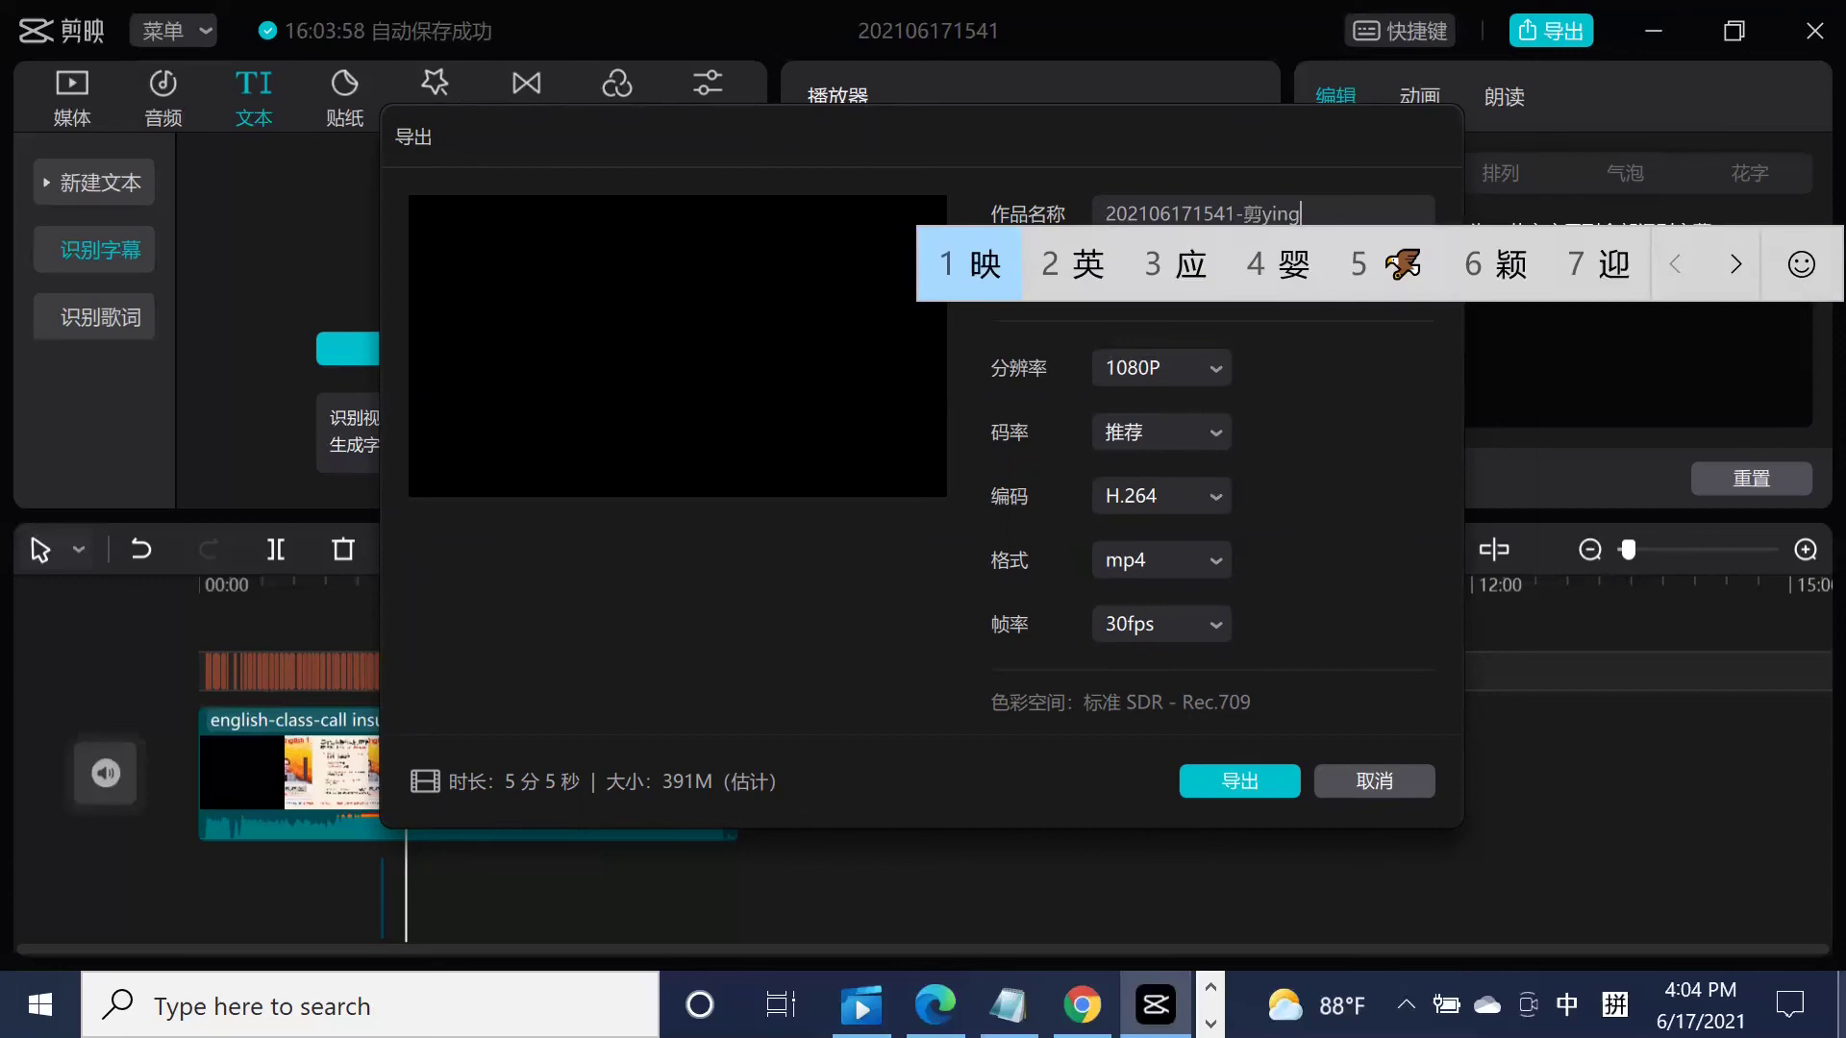
{"action": "key", "text": "space"}
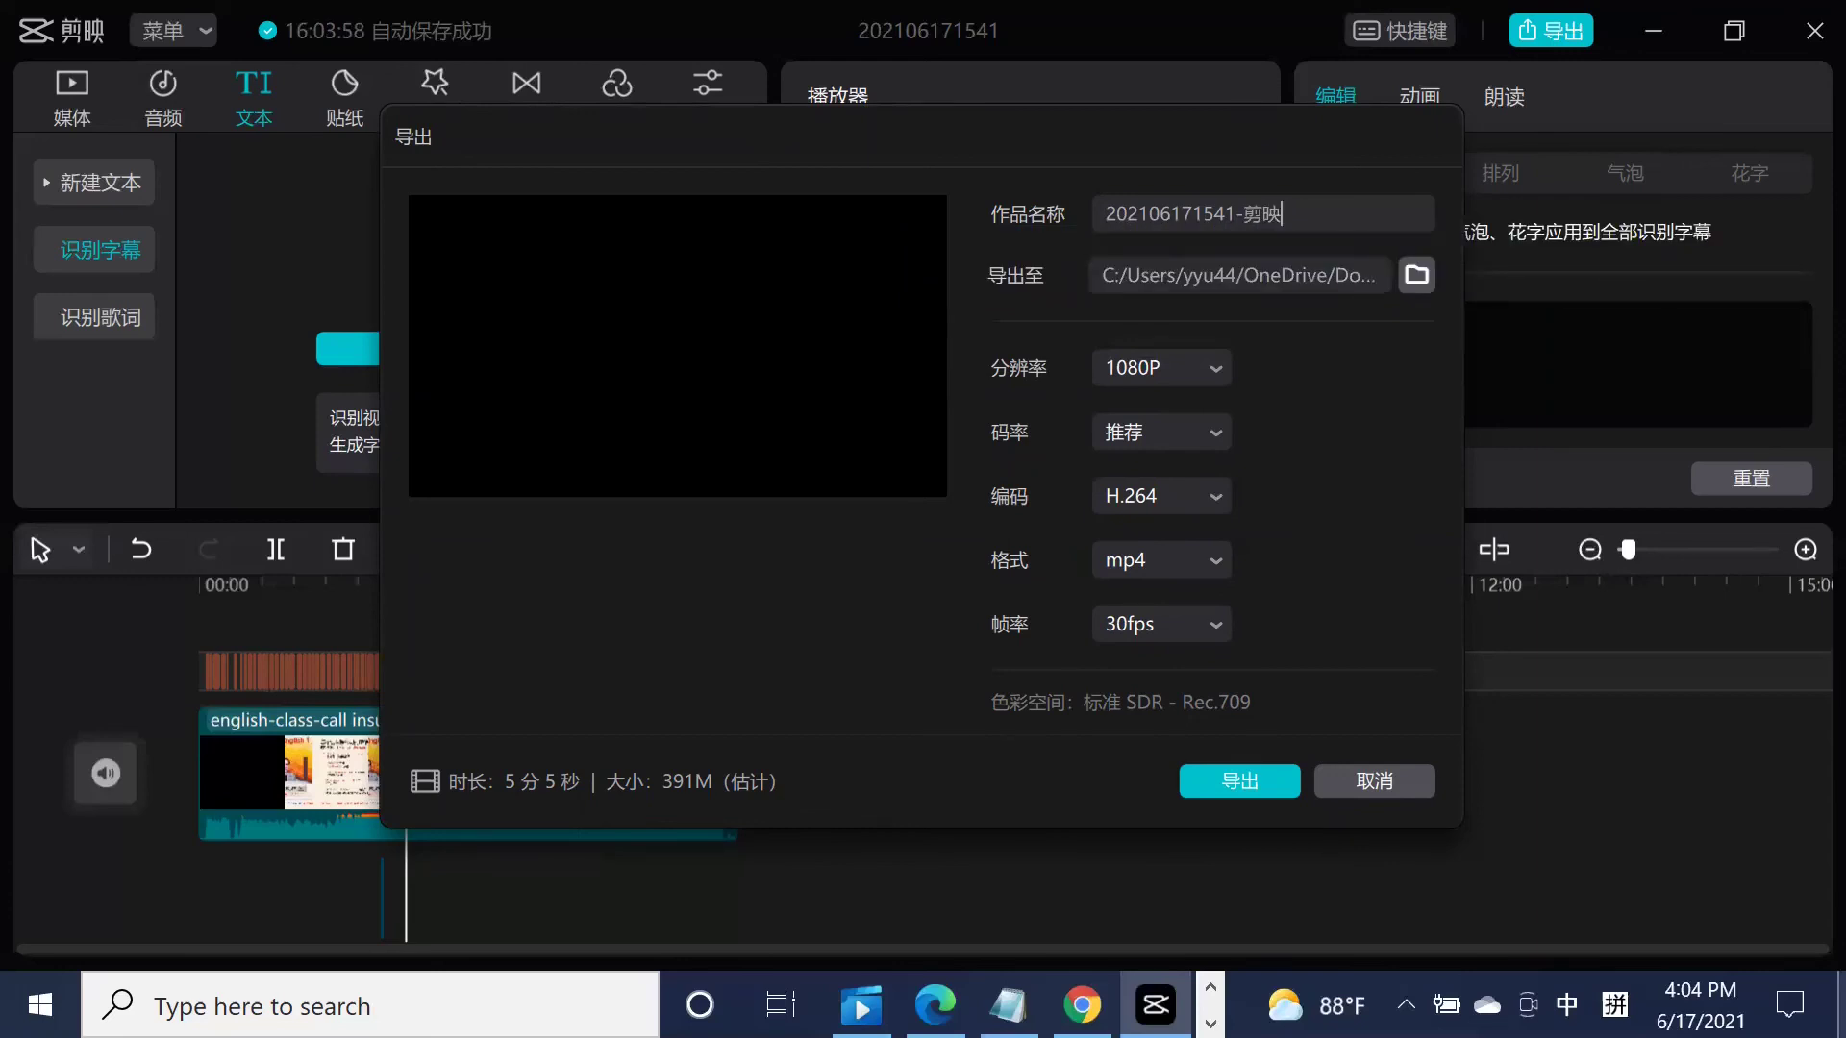
{"action": "type", "text": "c"}
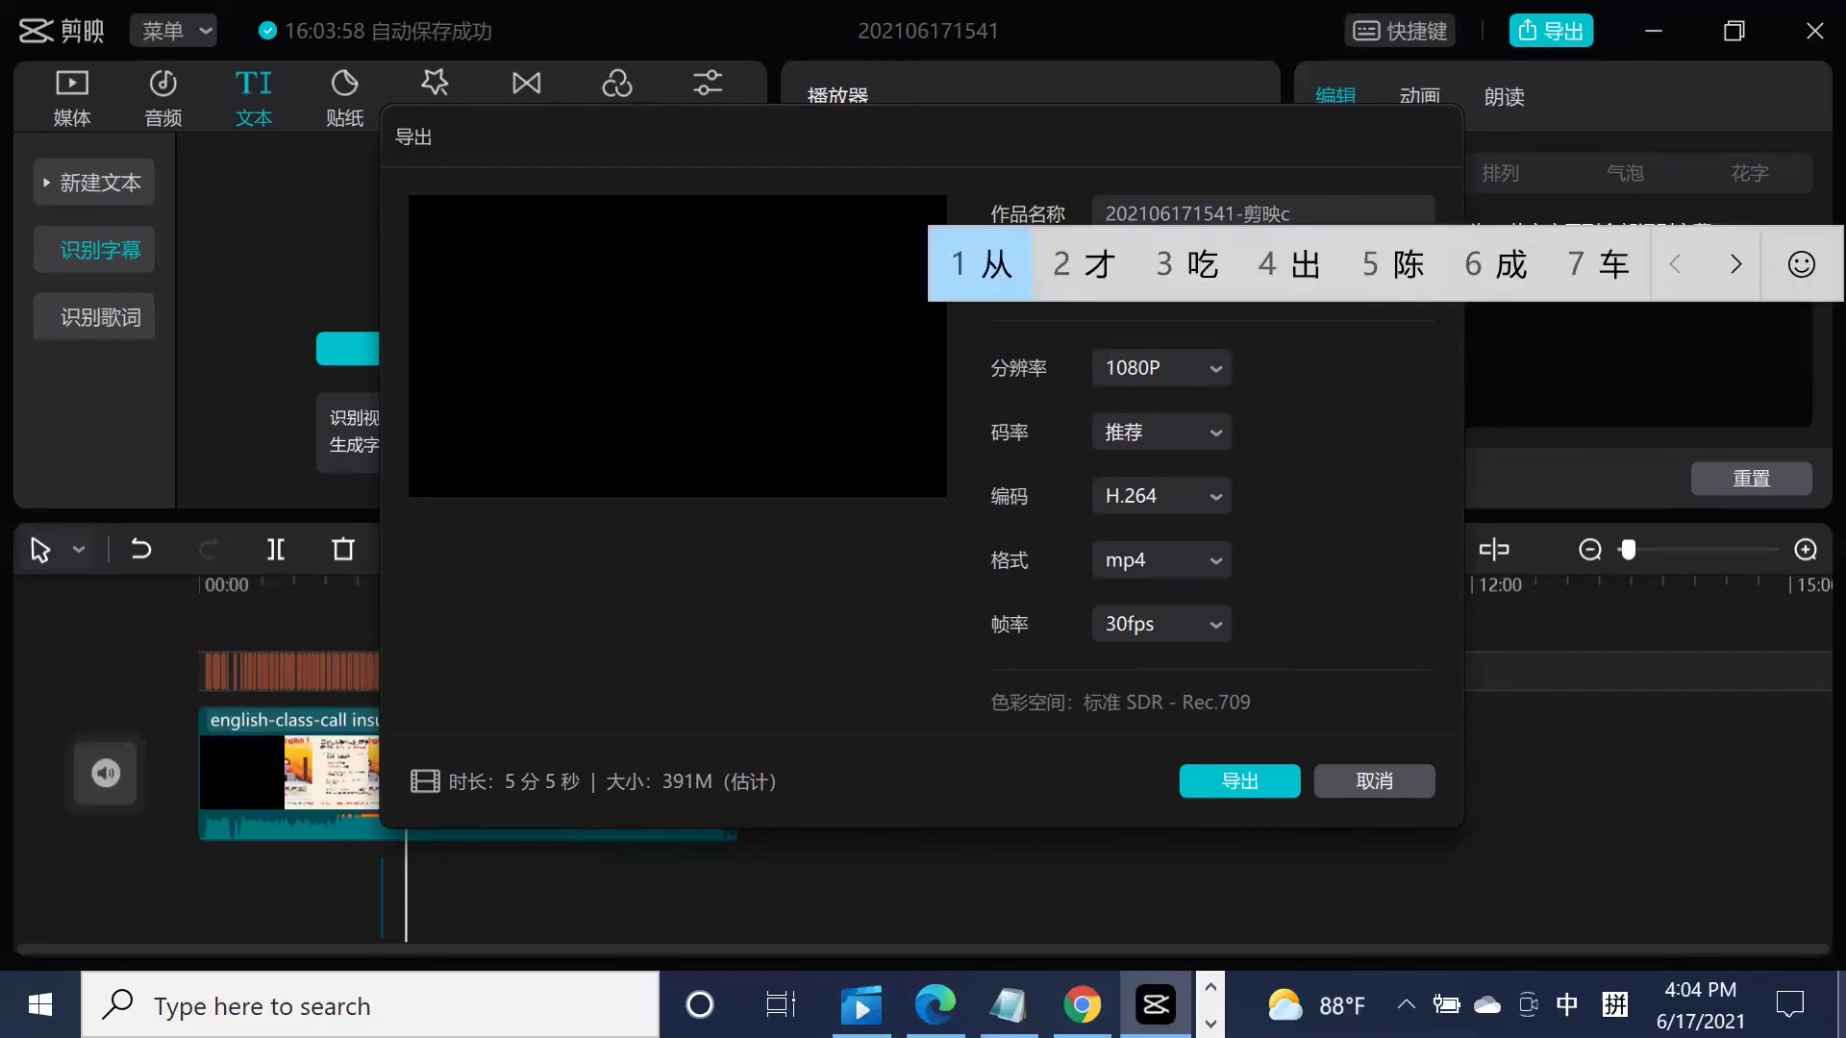
{"action": "type", "text": "'s"}
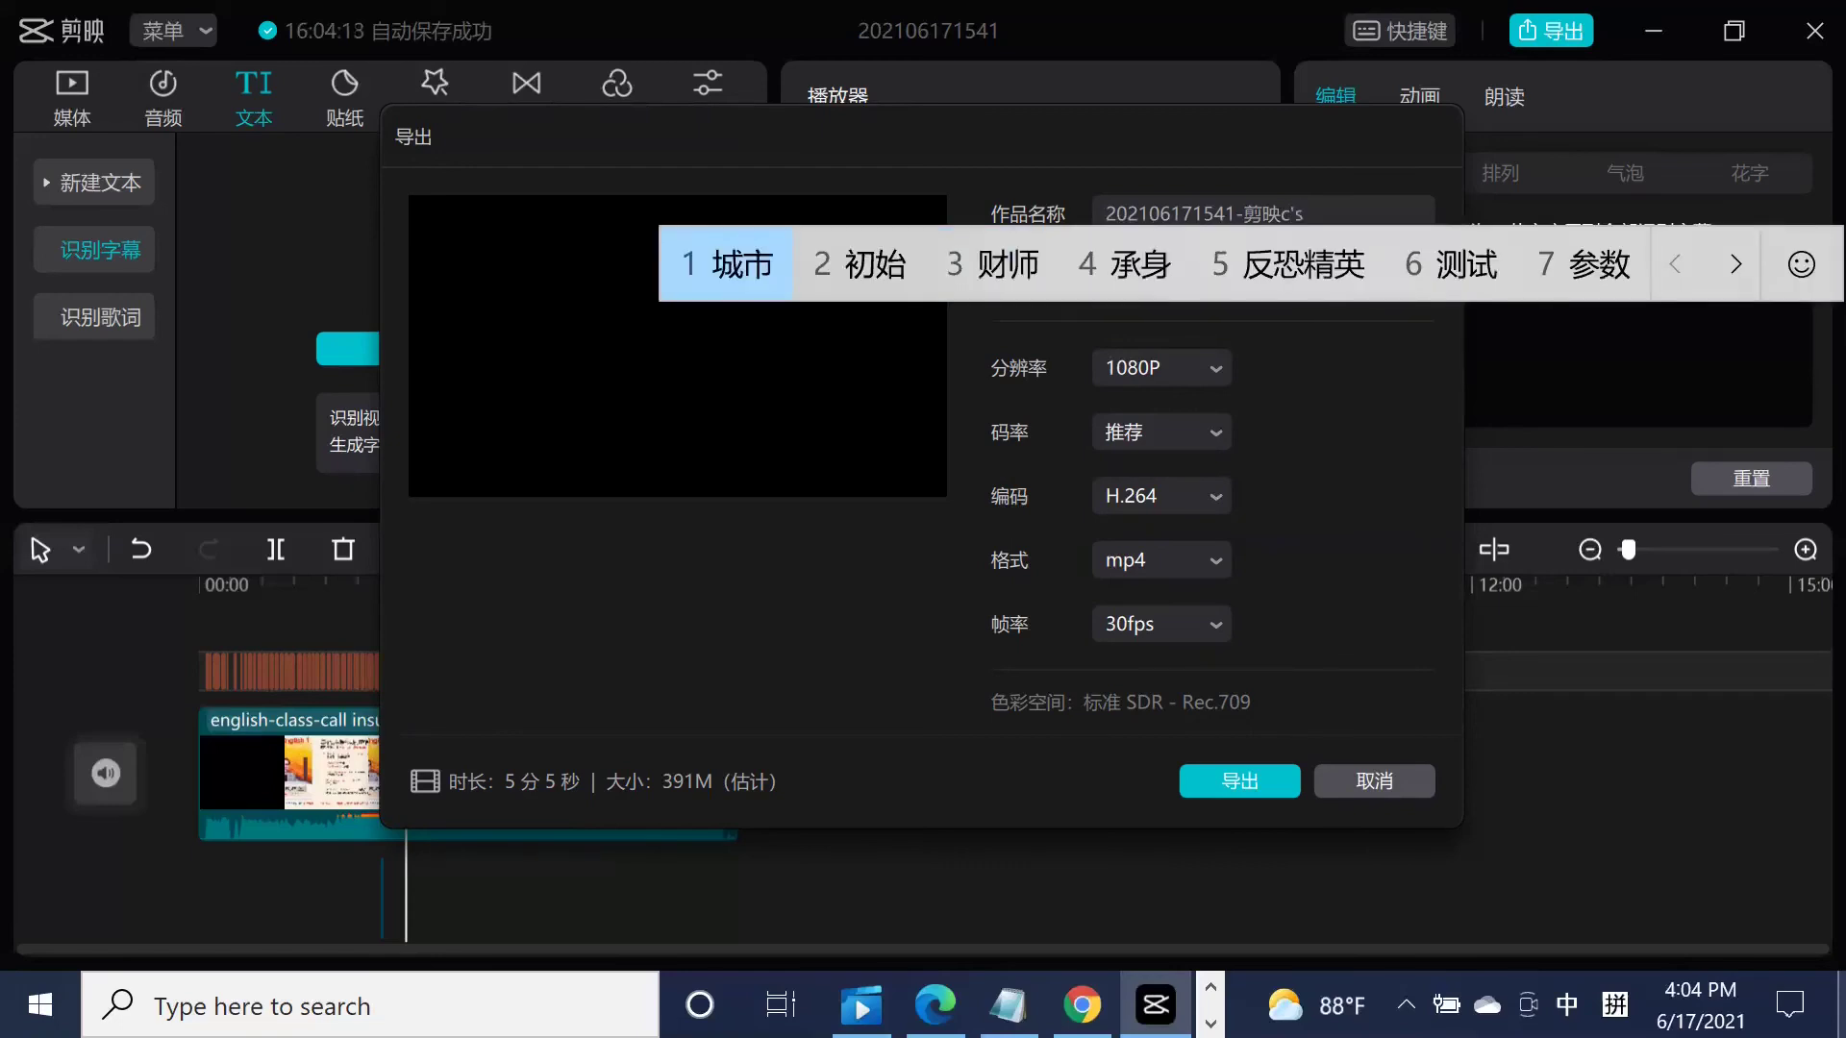
{"action": "key", "text": "BackSpace"}
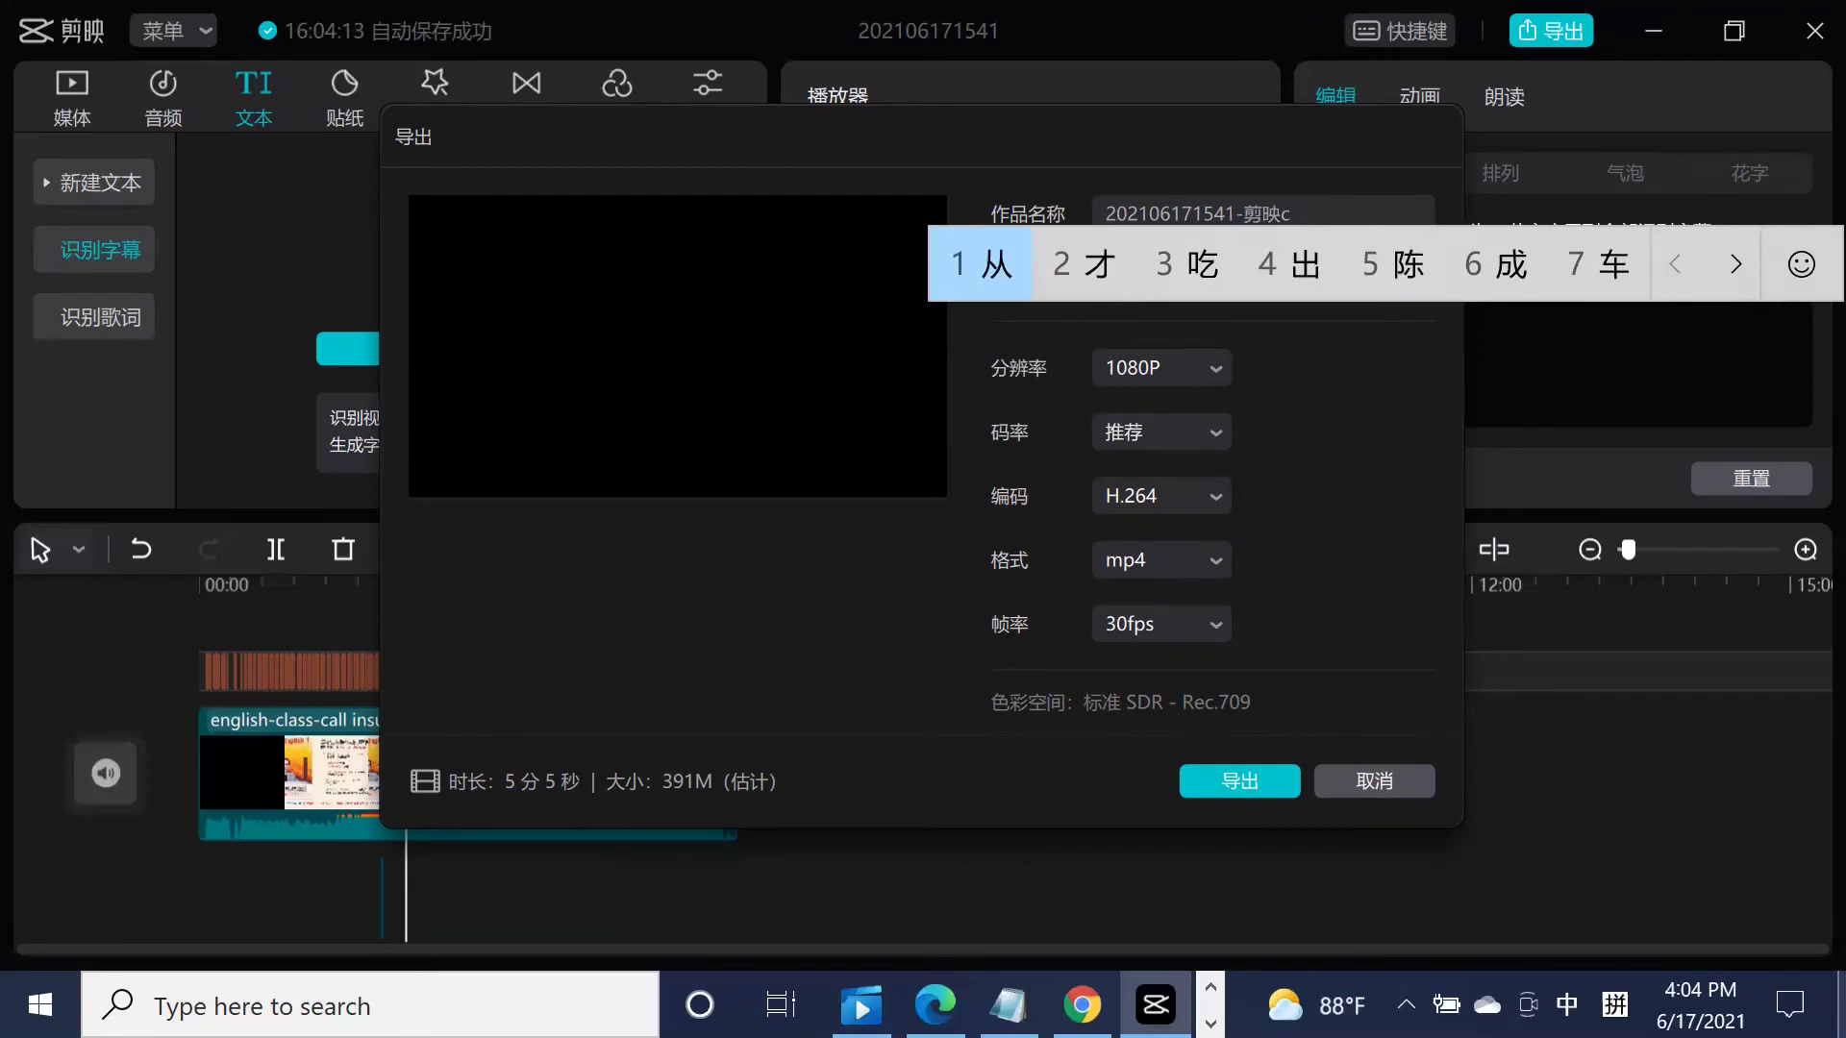
{"action": "type", "text": "s"}
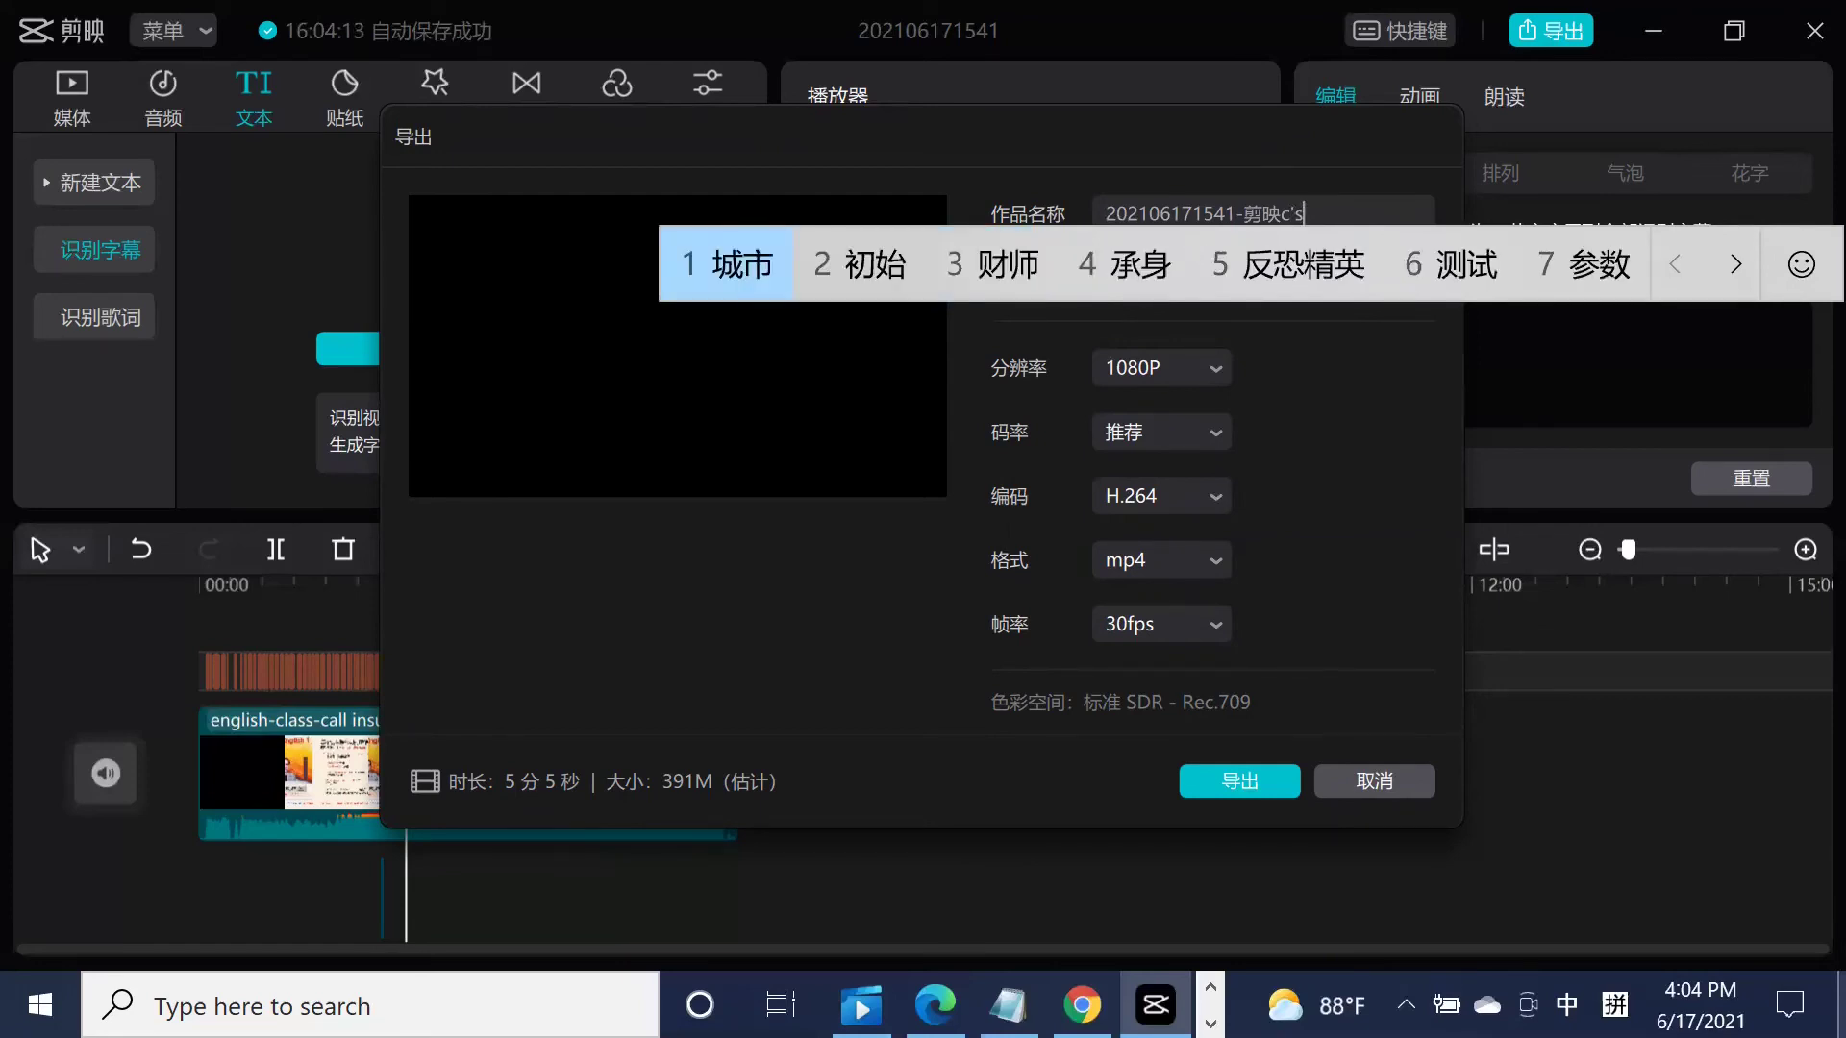
{"action": "type", "text": "6"}
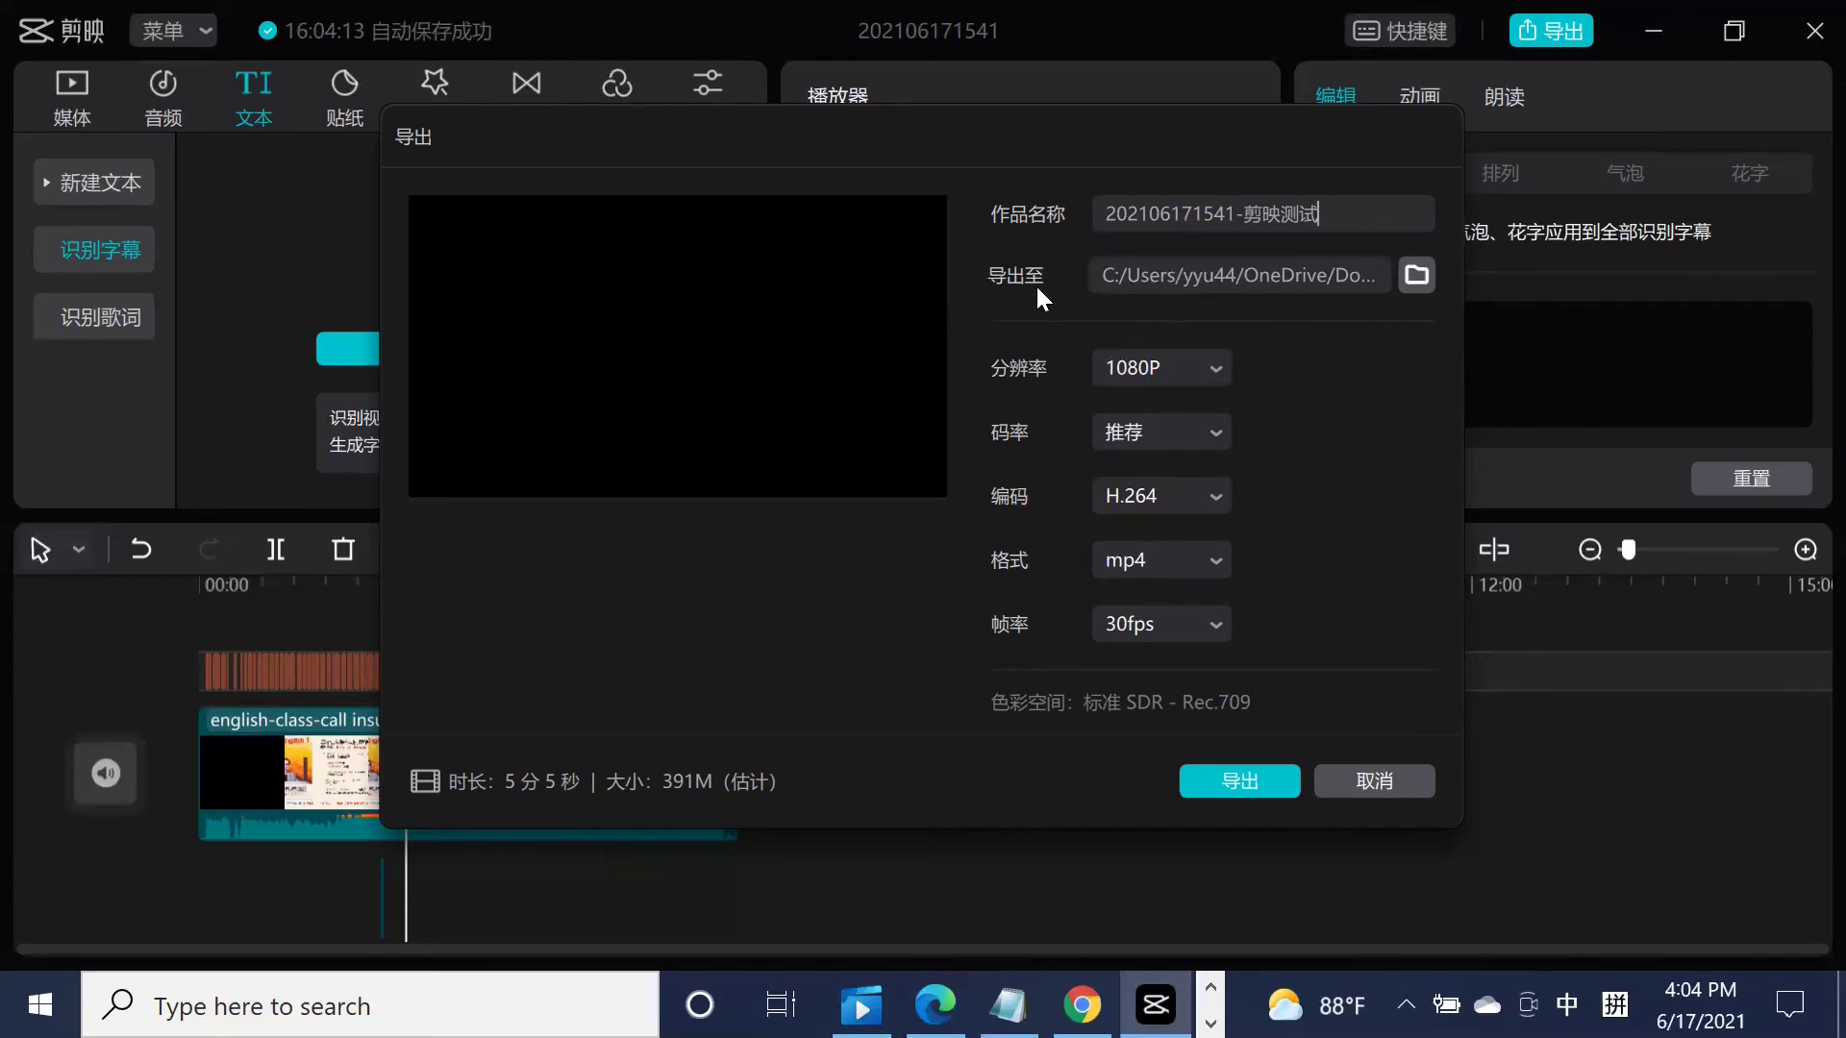
Set the export location to the 剪映教学 folder inside Documents/class sample and export the video, closing the export dialog once it finishes.
{"action": "left_click", "coordinate": [1419, 275]}
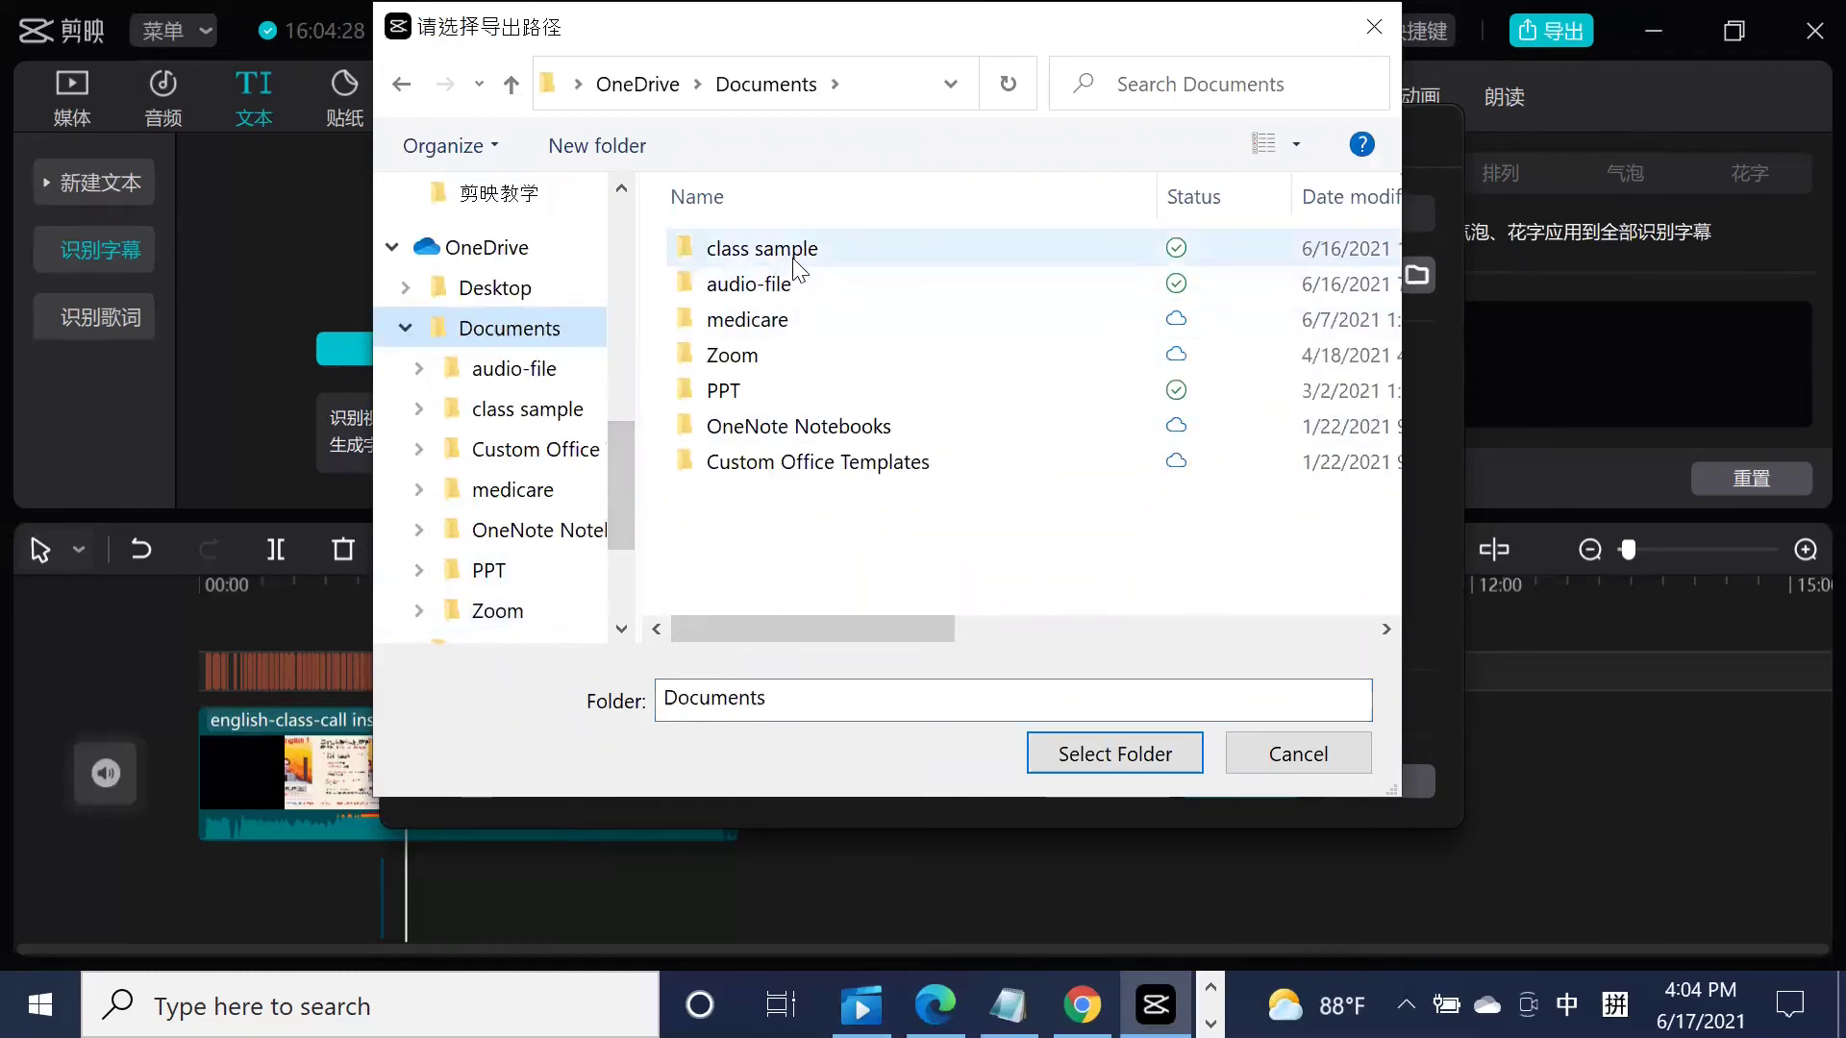
{"action": "double_click", "coordinate": [794, 268]}
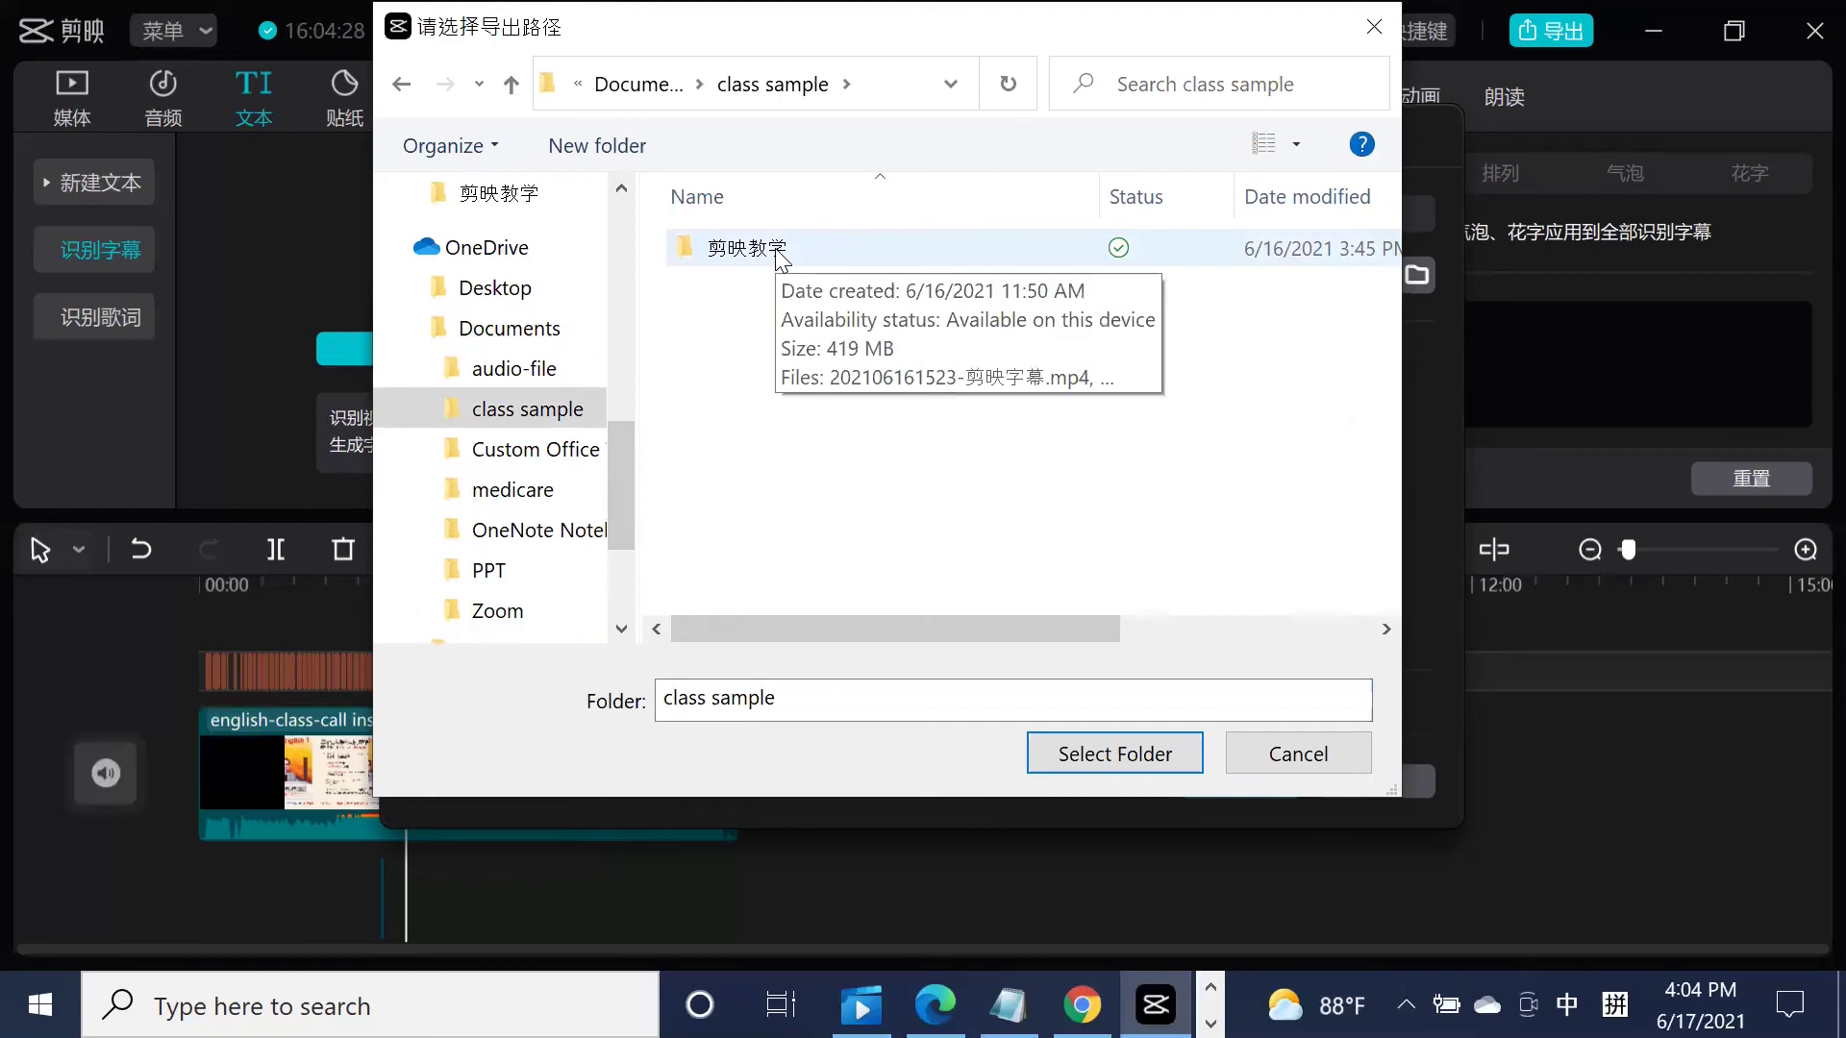
{"action": "double_click", "coordinate": [776, 253]}
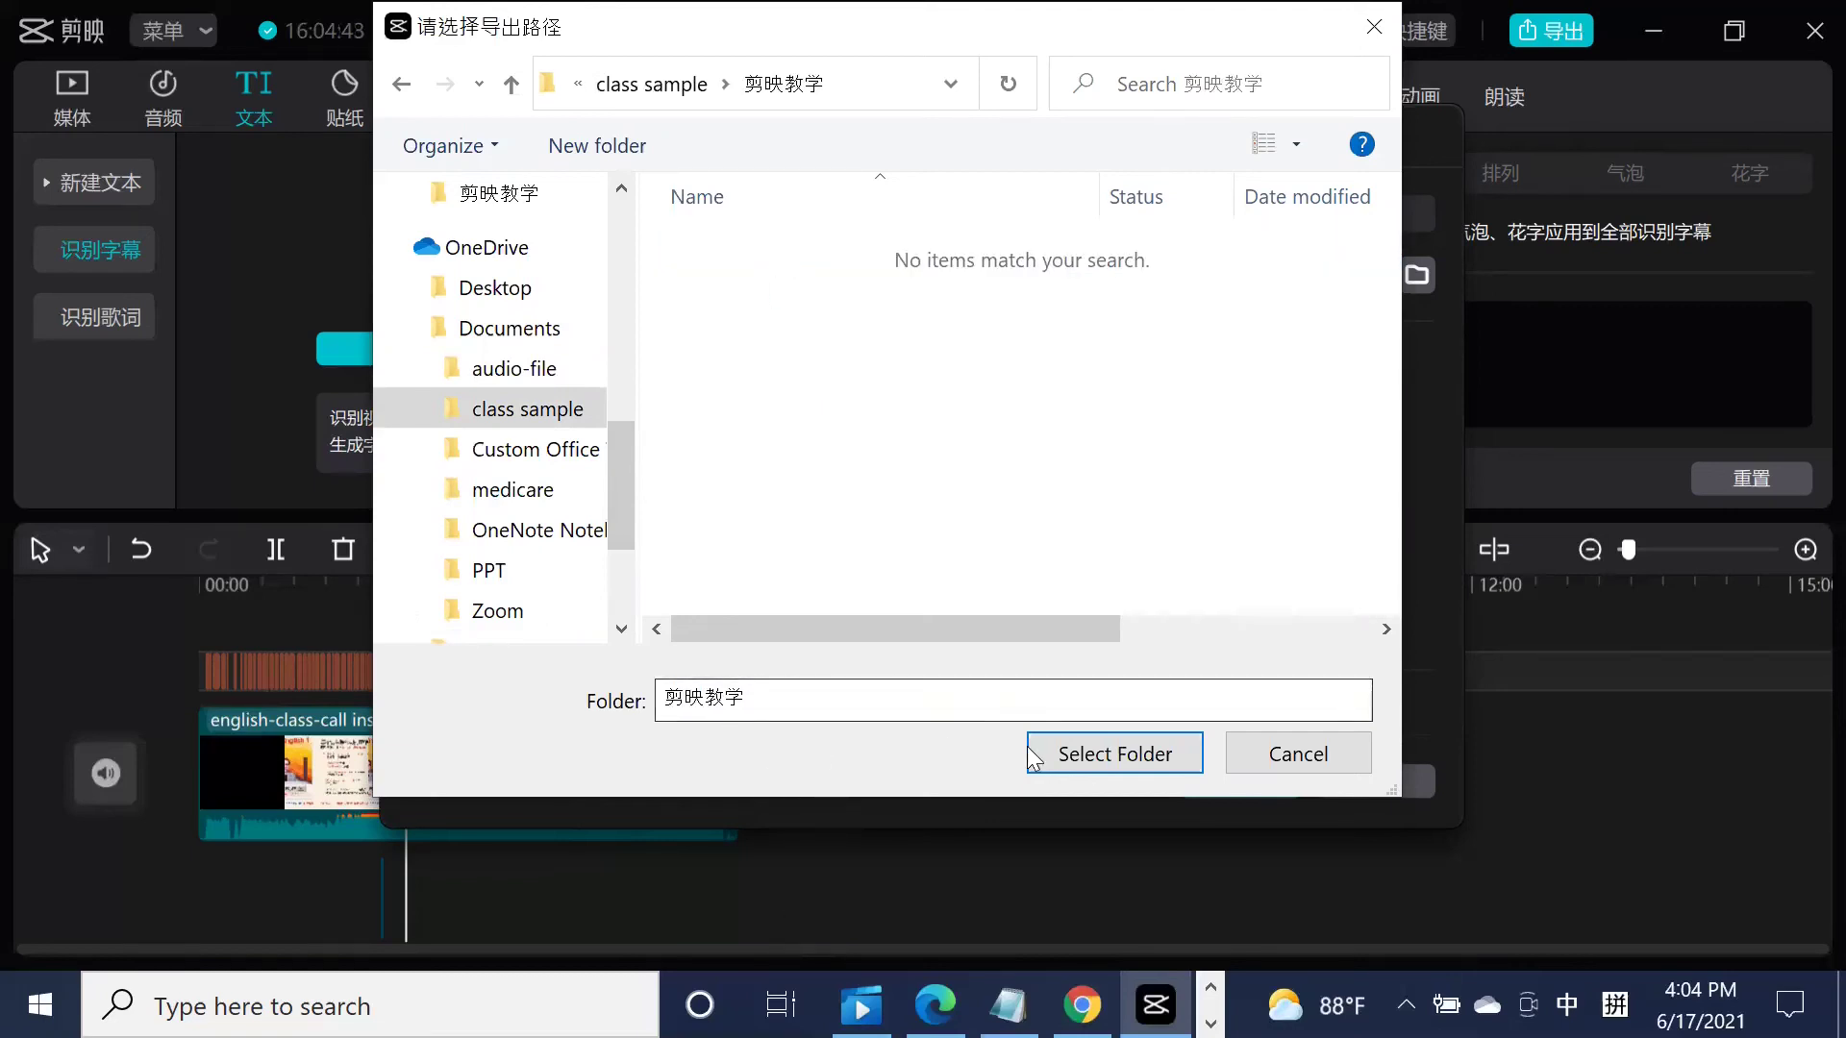
{"action": "left_click", "coordinate": [1115, 755]}
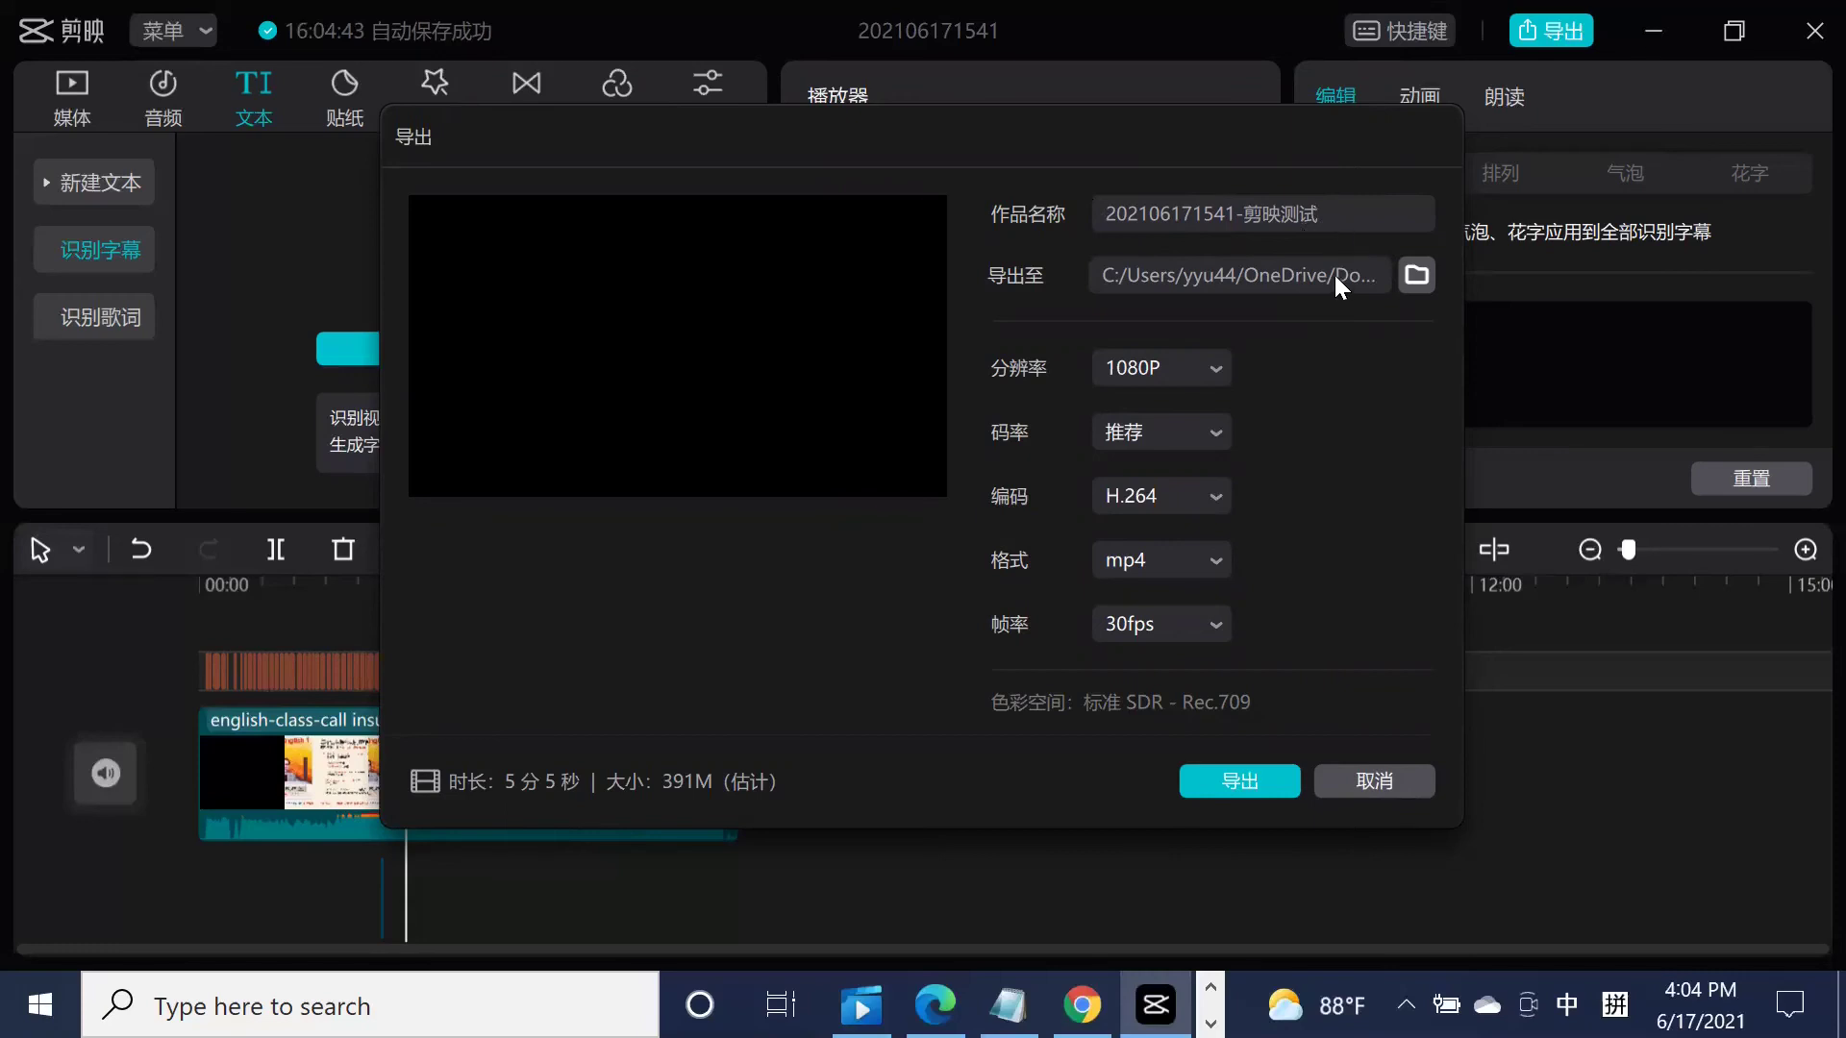
{"action": "left_click", "coordinate": [1274, 786]}
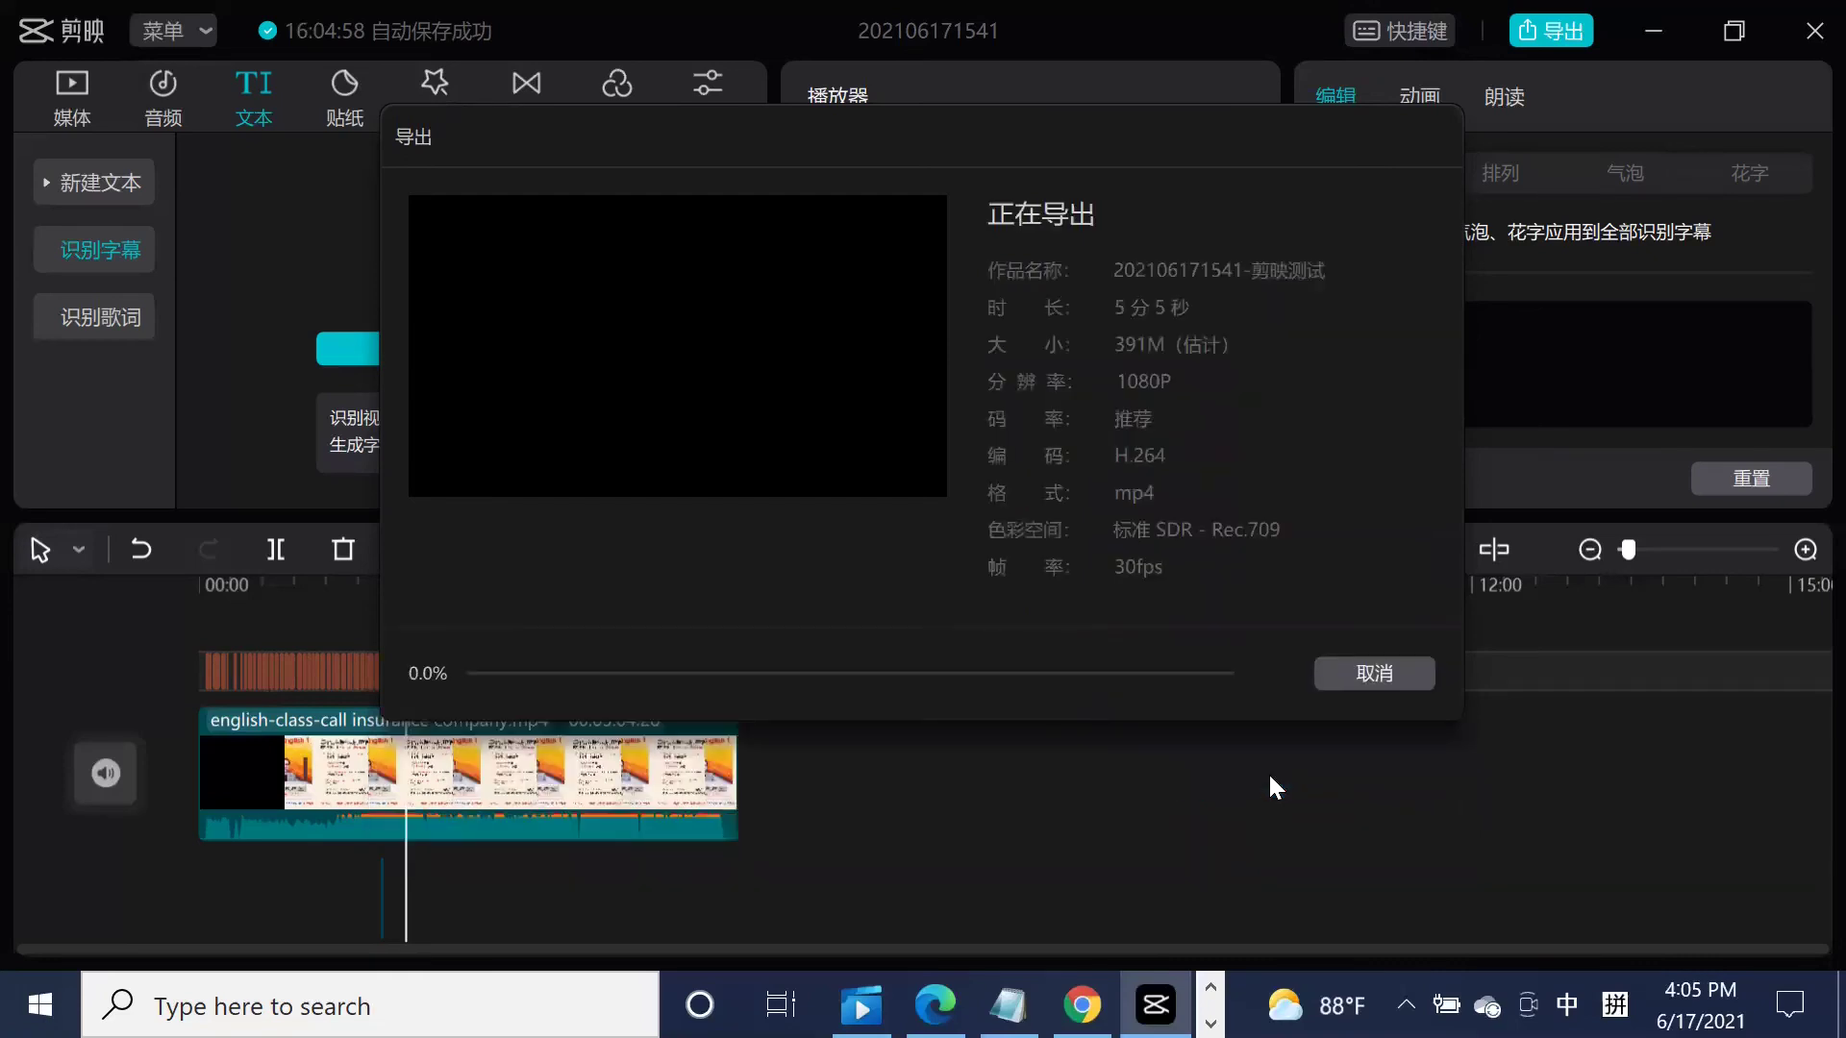
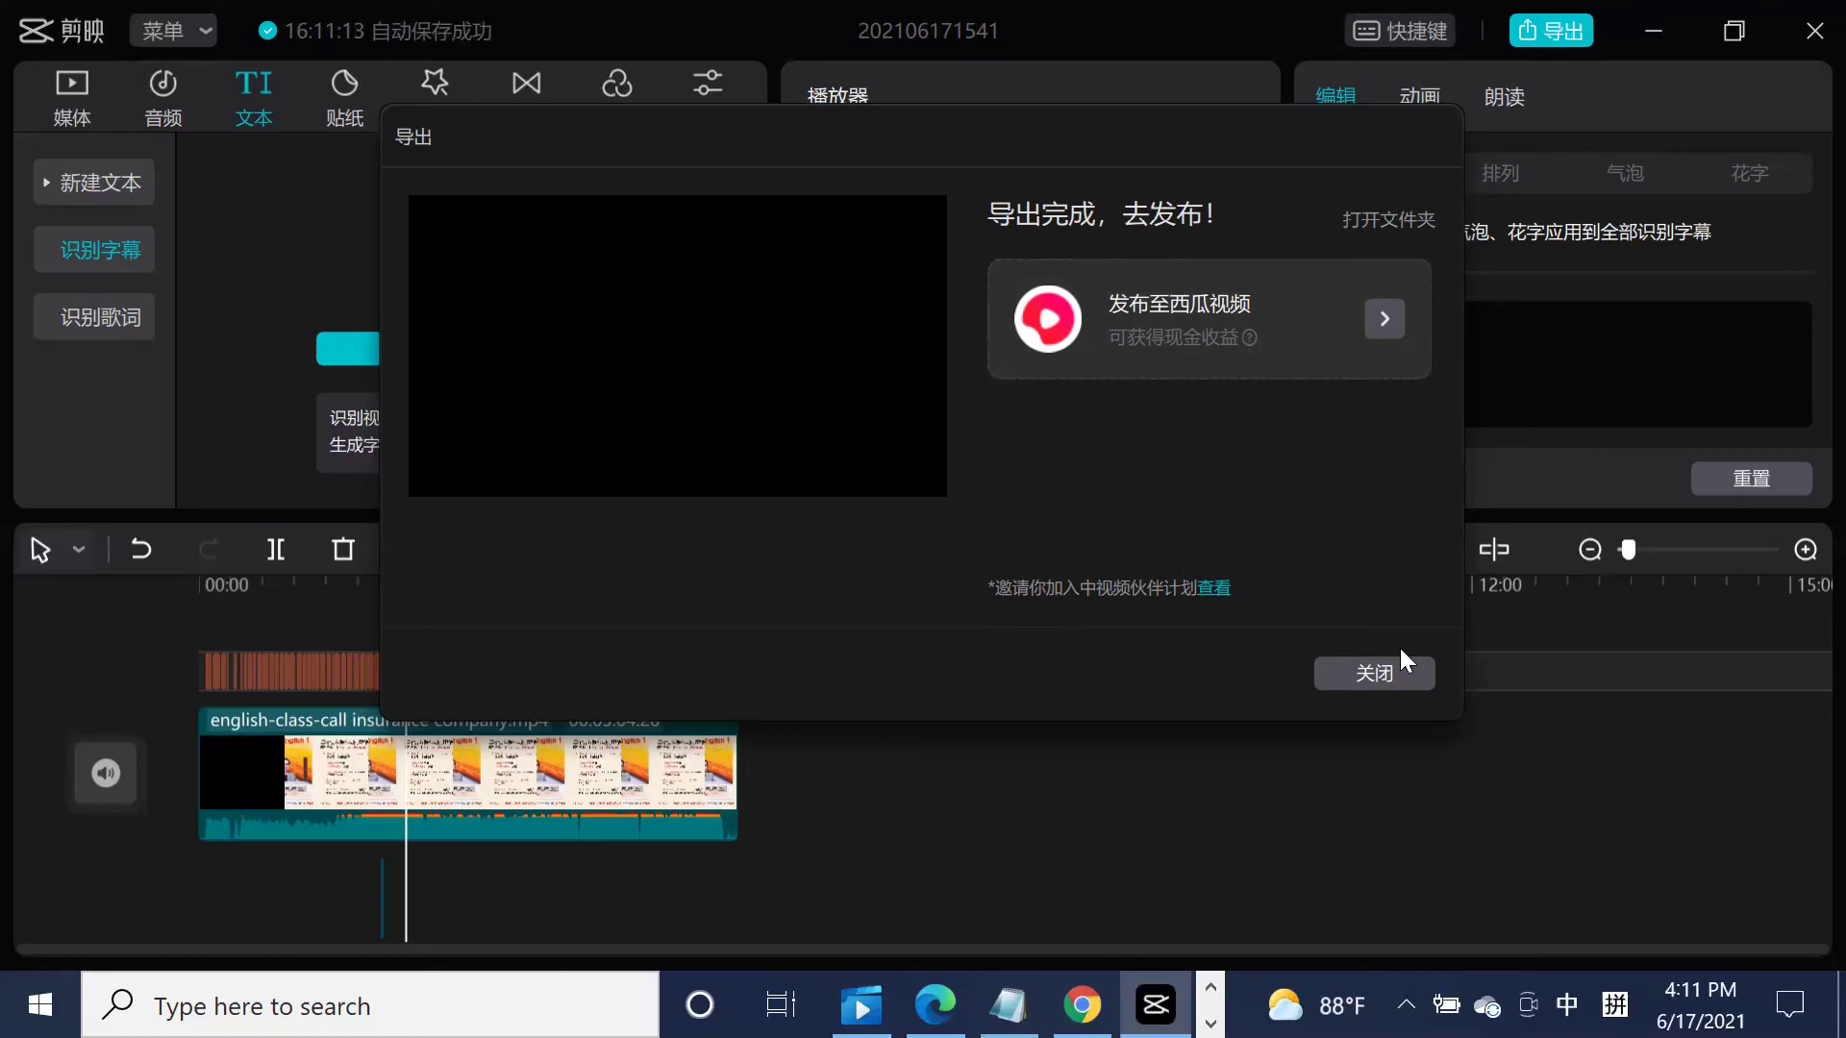
{"action": "left_click", "coordinate": [1384, 673]}
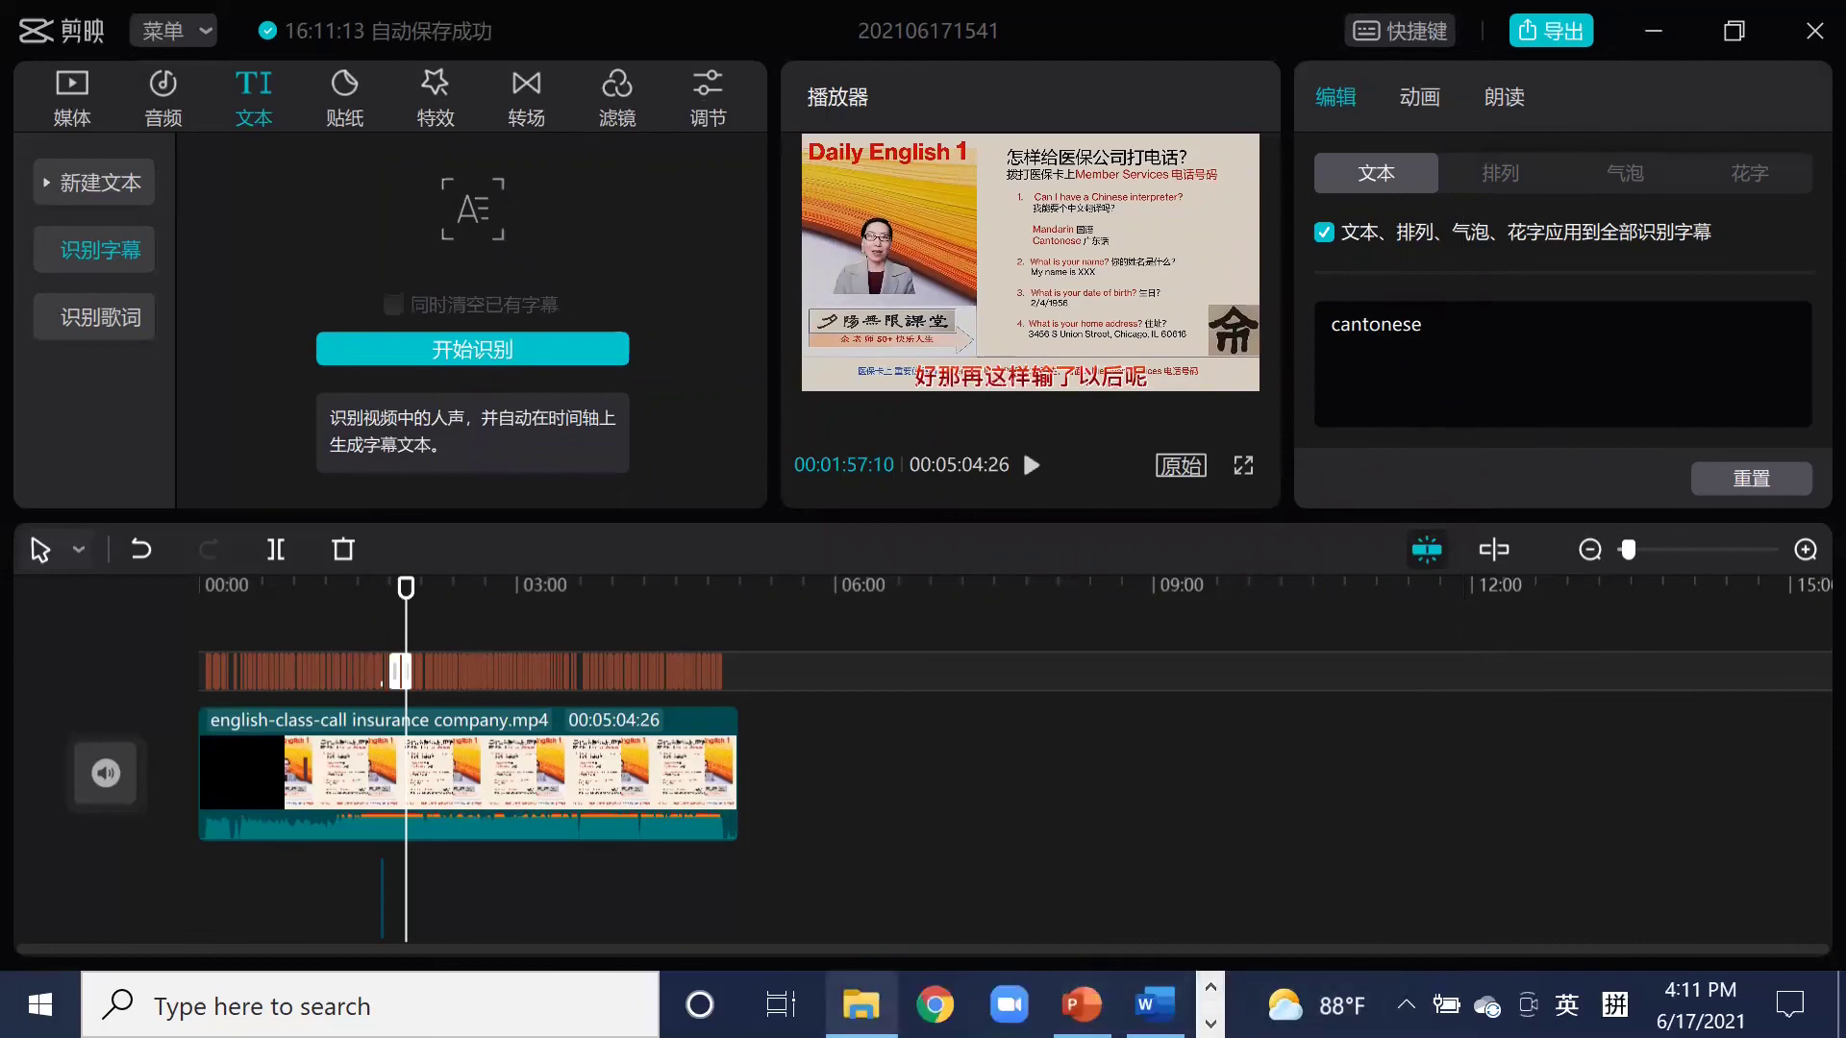
{"action": "left_click", "coordinate": [858, 1001]}
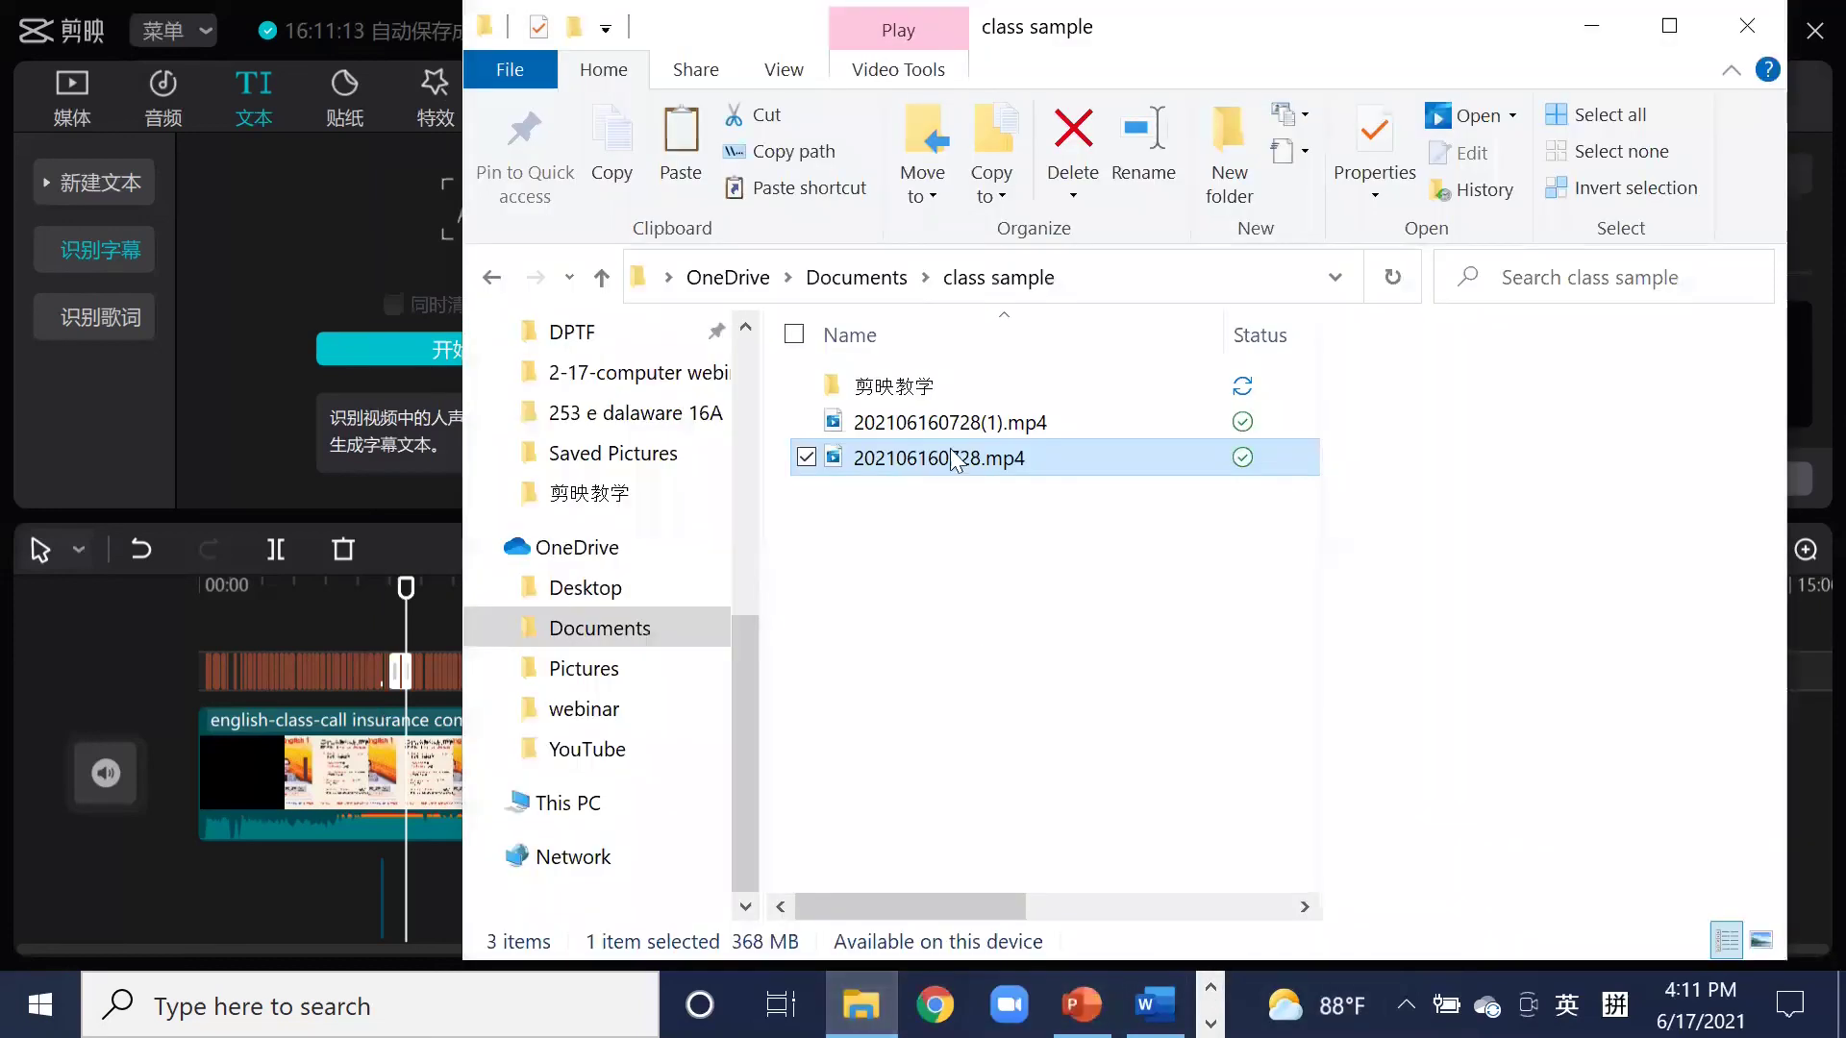
{"action": "mouse_move", "coordinate": [908, 396]}
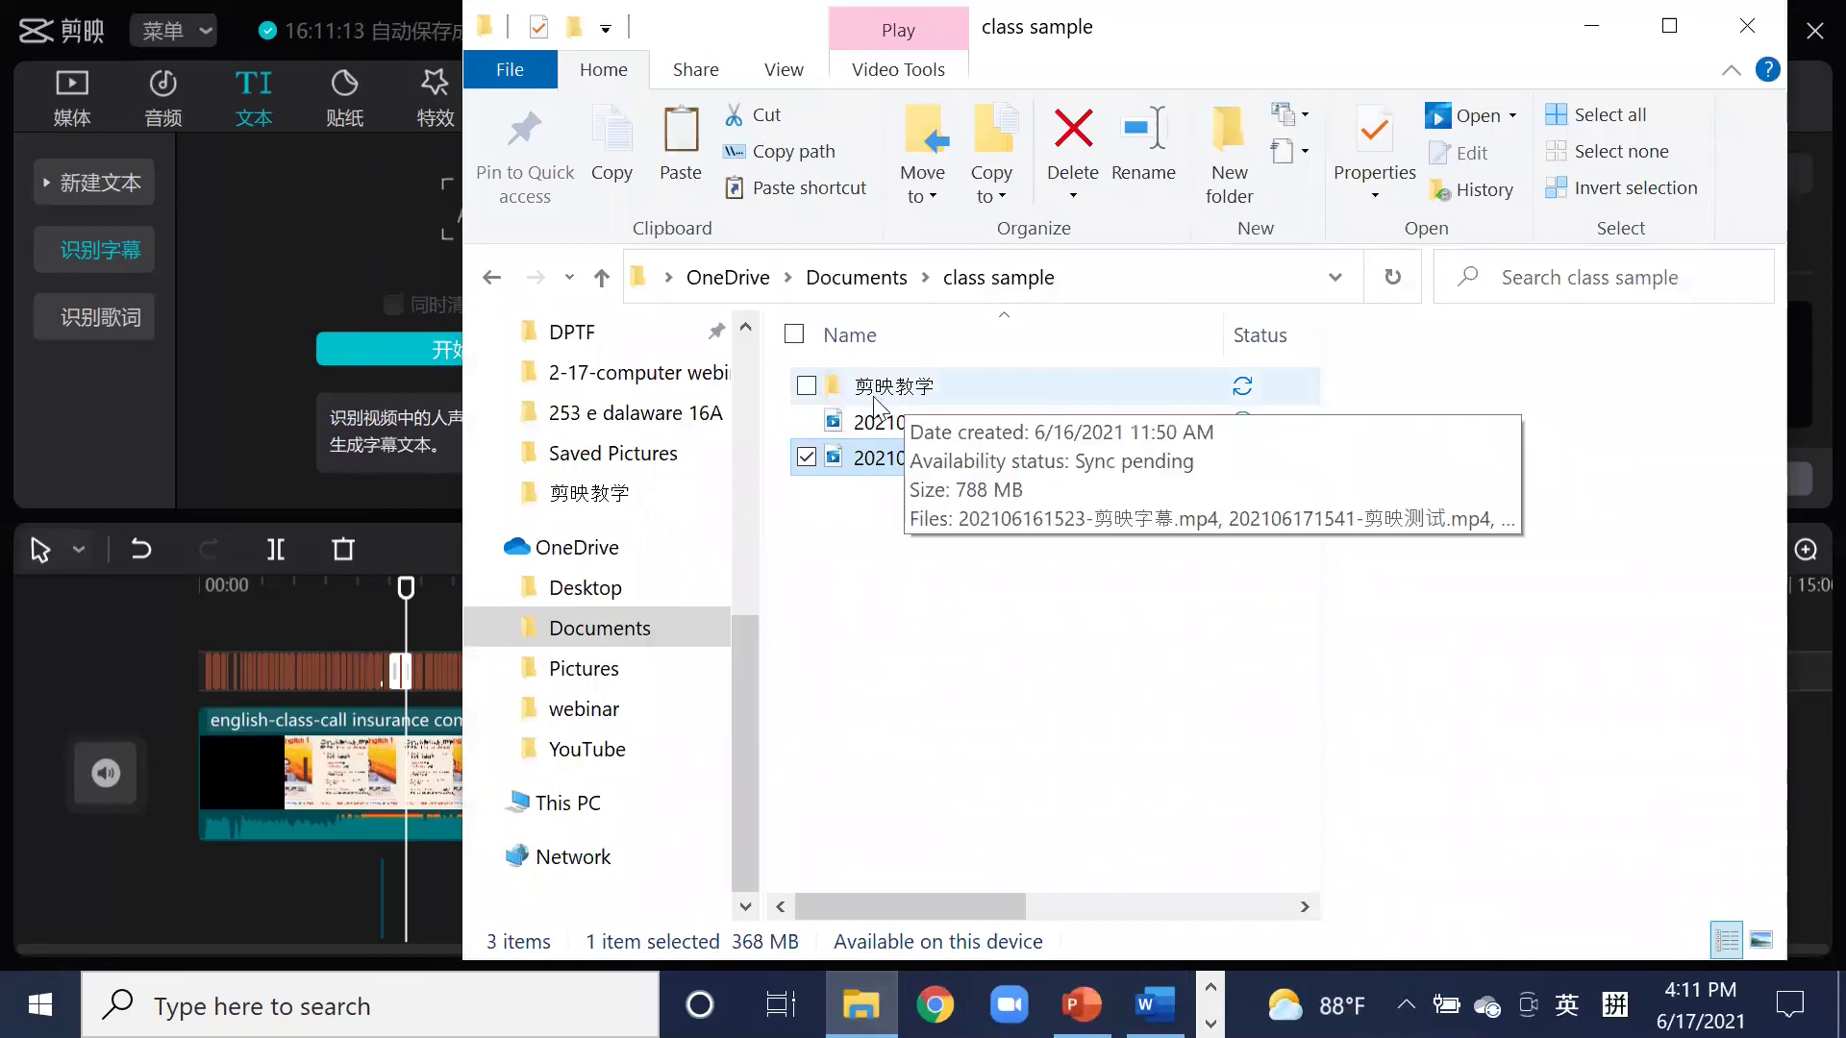
{"action": "left_click", "coordinate": [900, 395]}
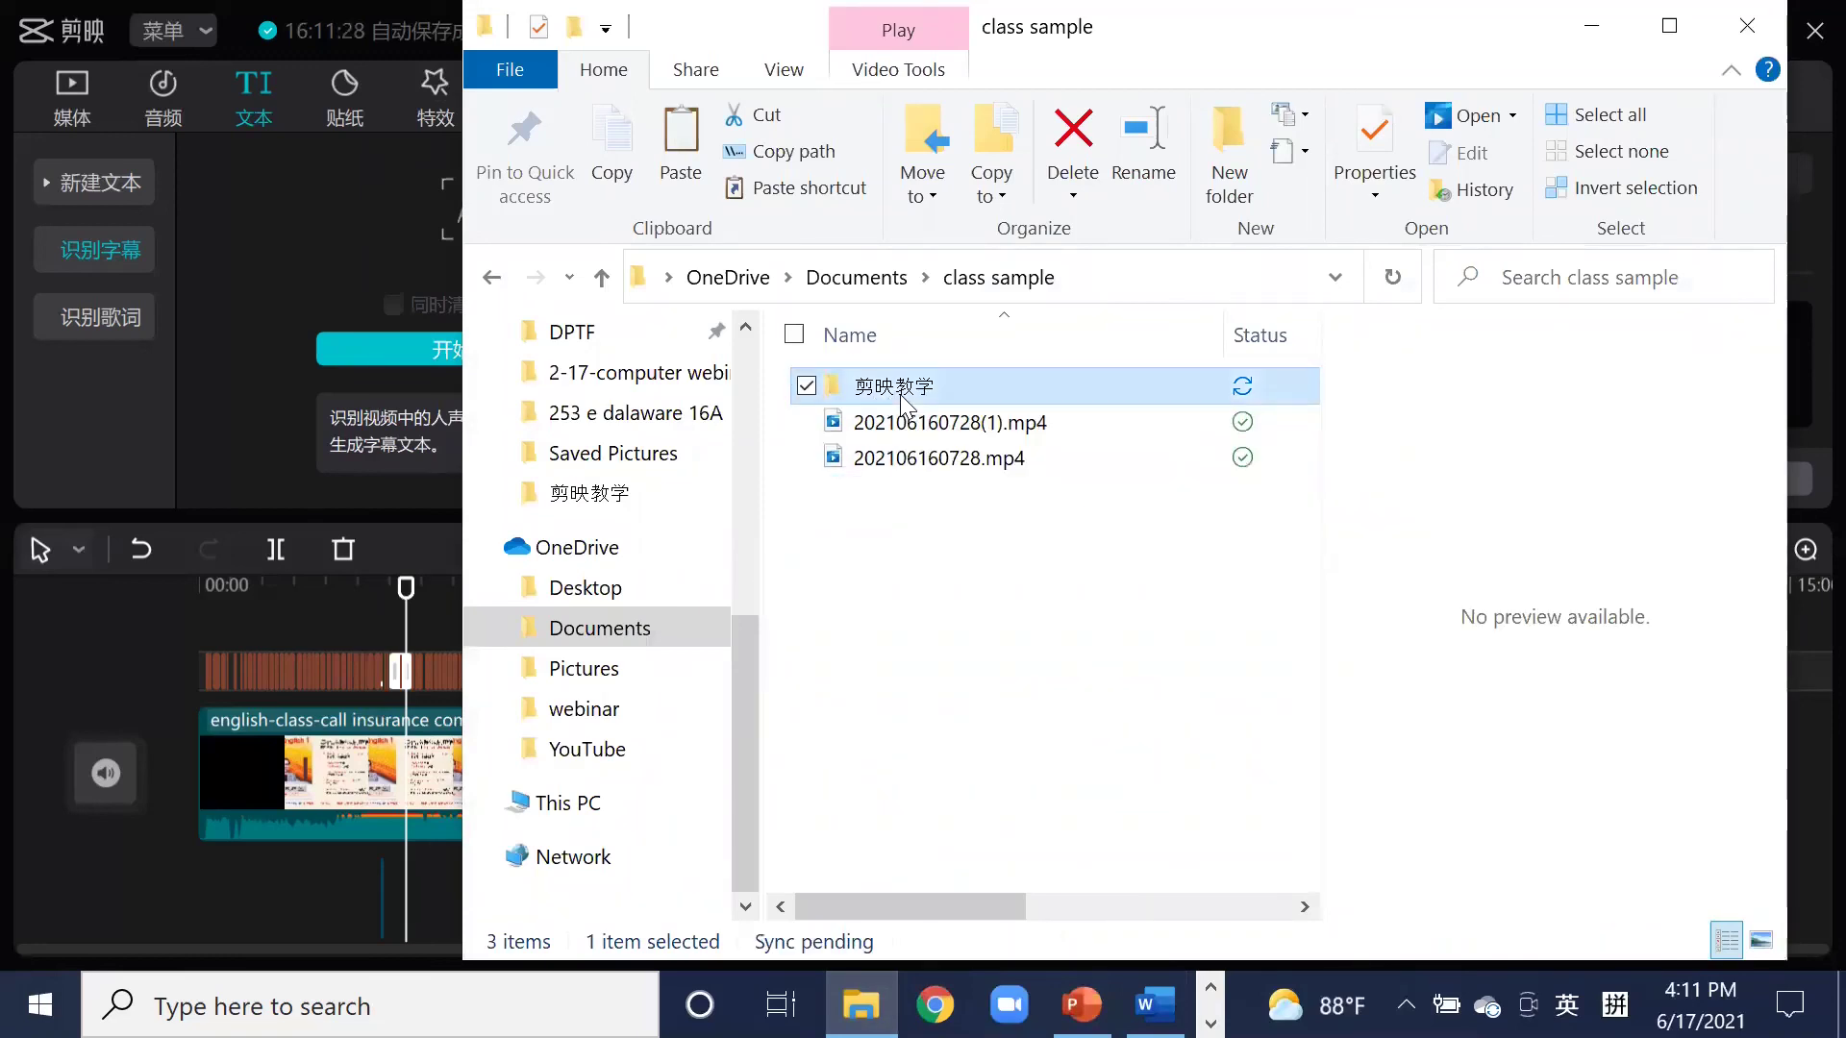
{"action": "double_click", "coordinate": [899, 394]}
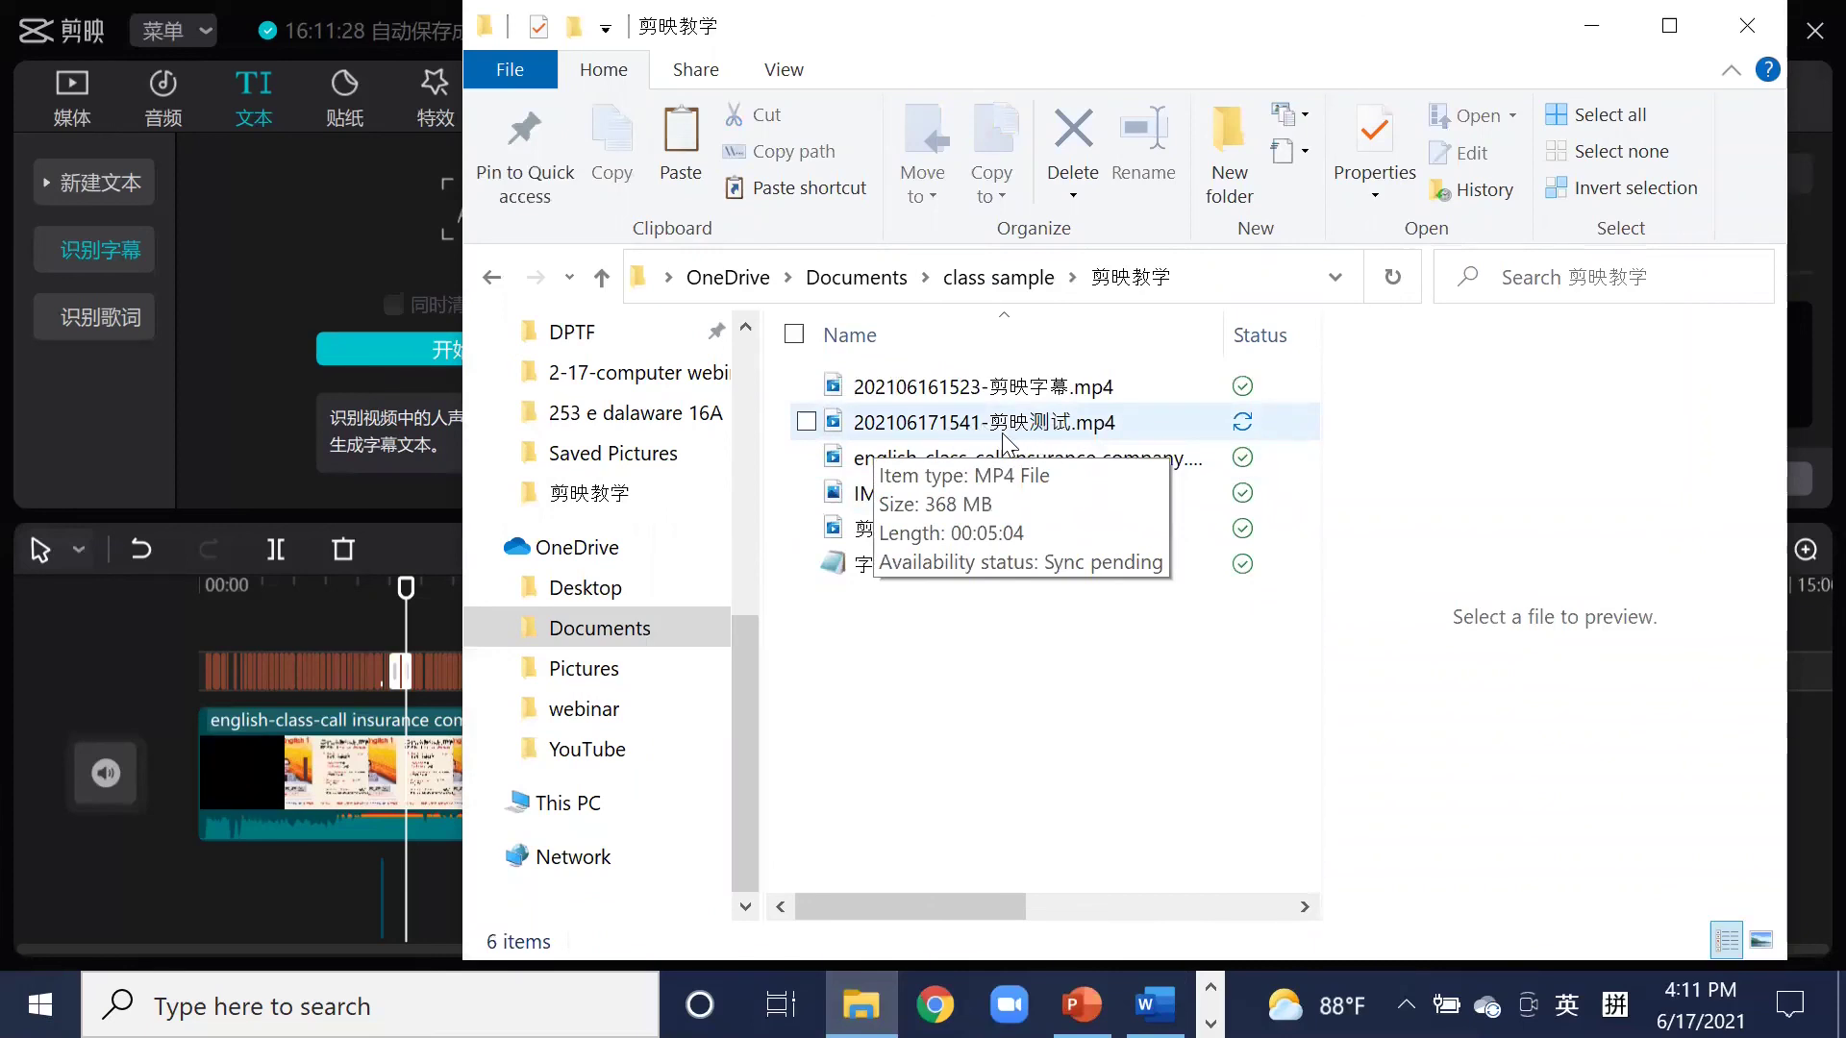
{"action": "left_click", "coordinate": [1045, 424]}
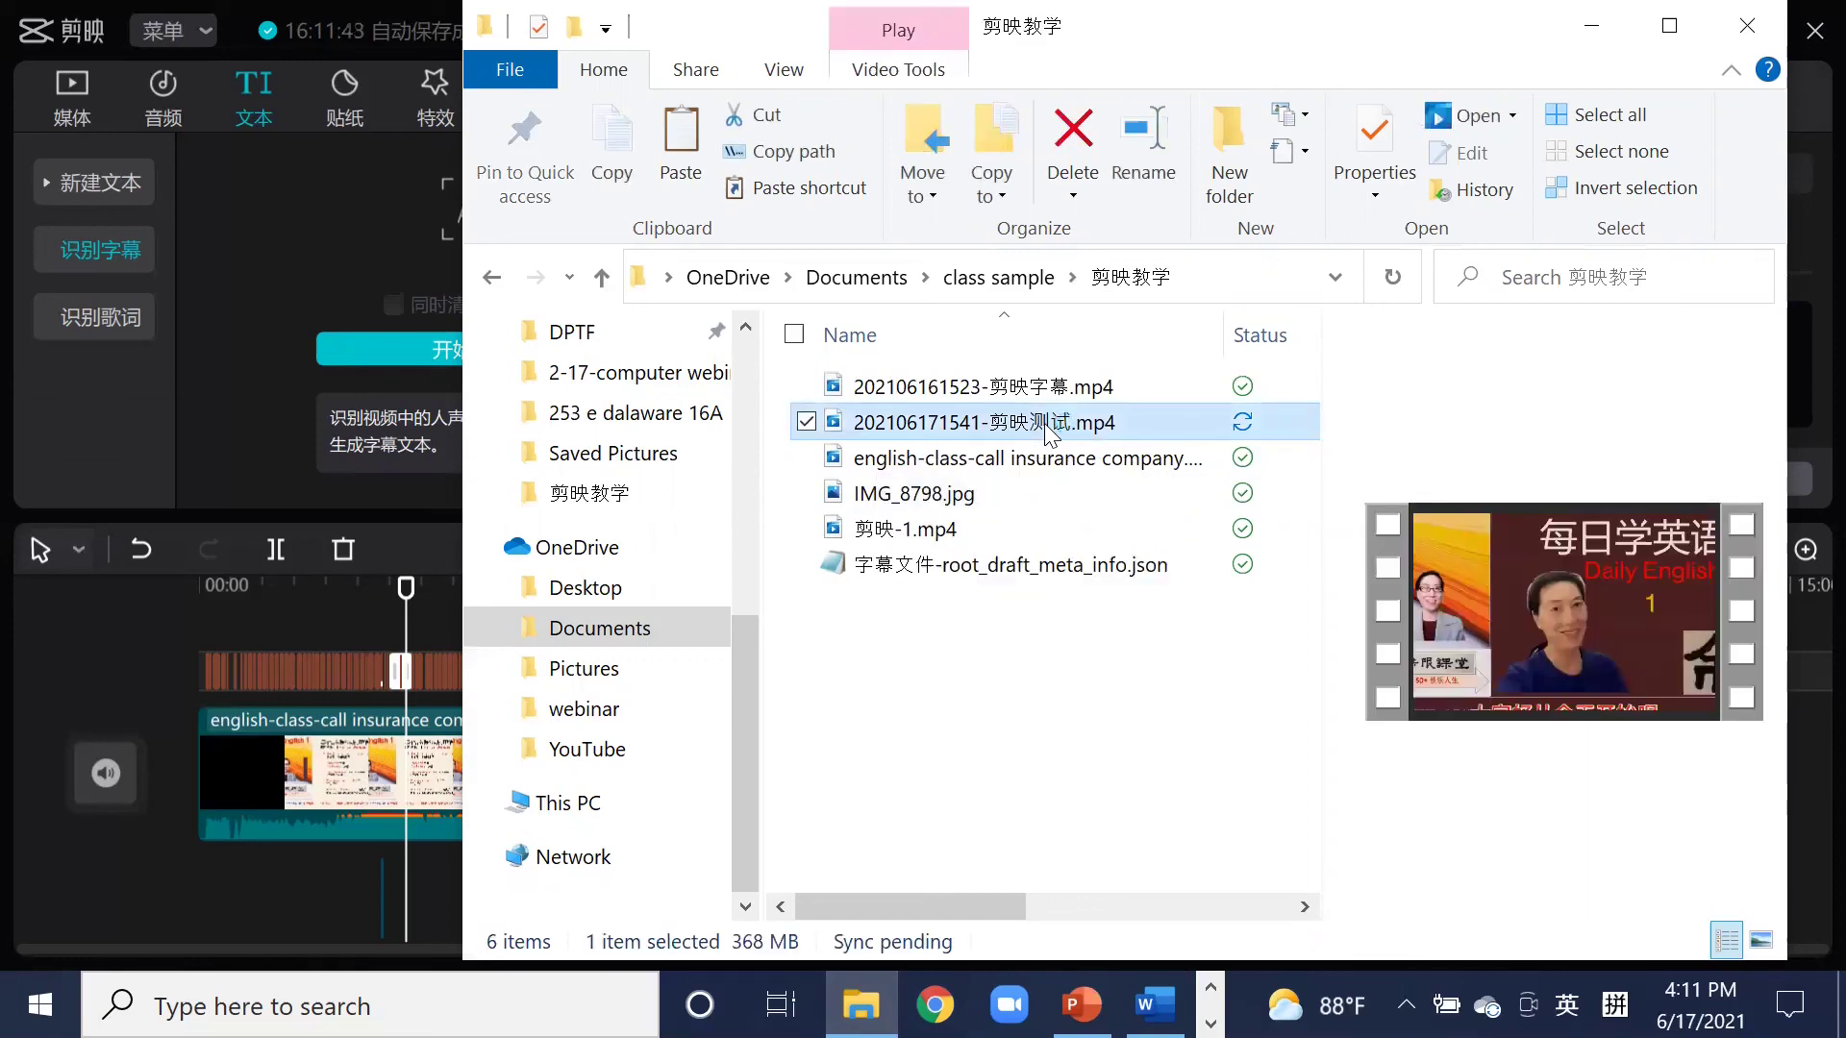
{"action": "double_click", "coordinate": [1044, 423]}
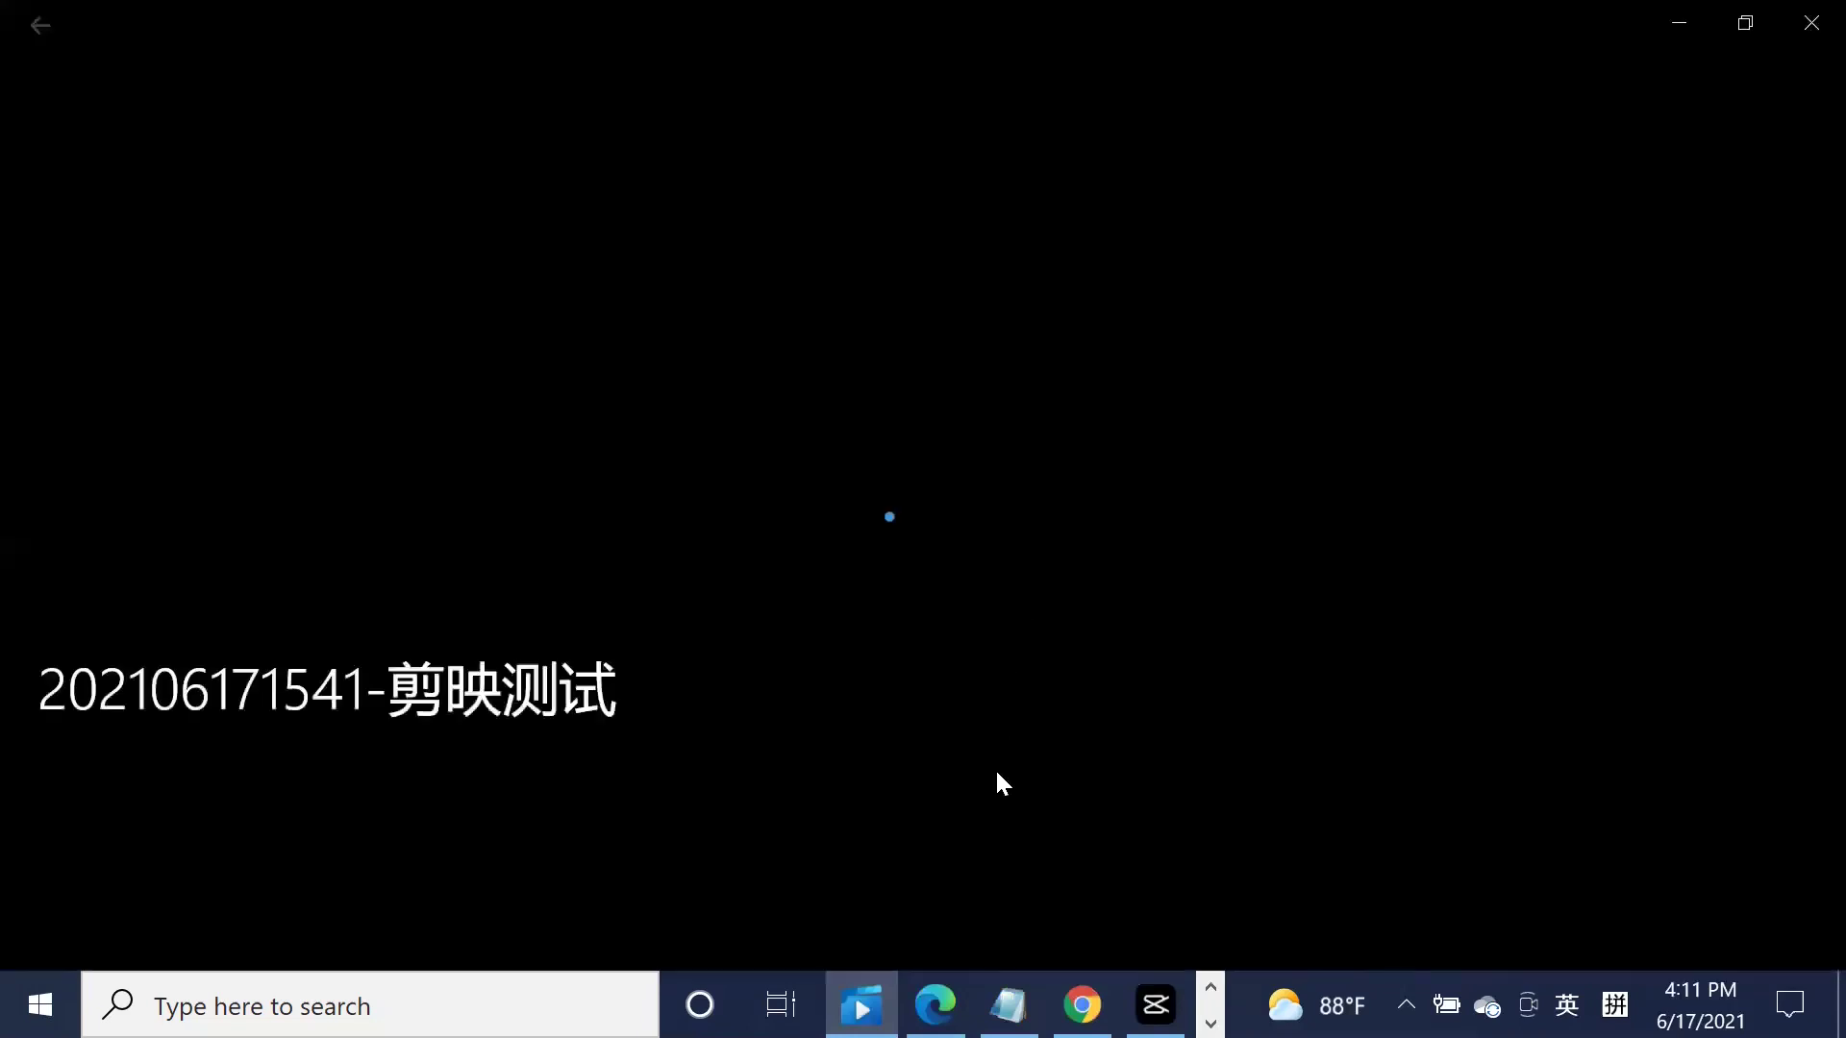